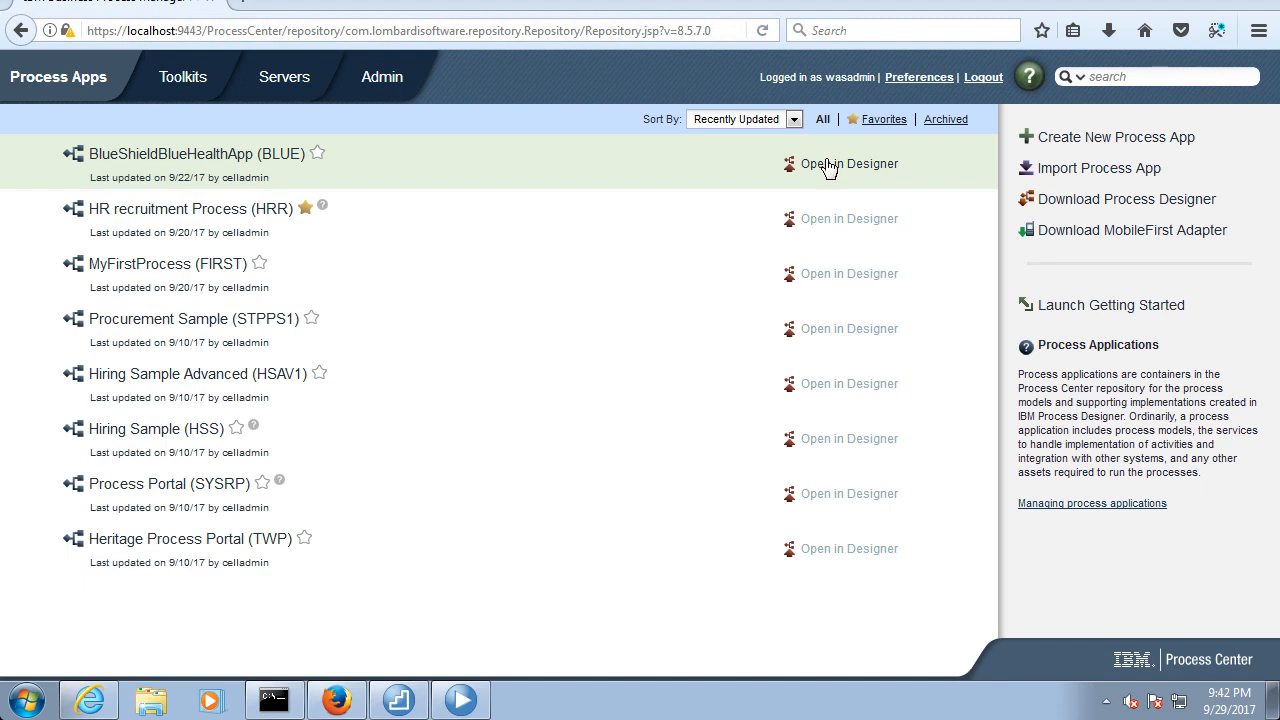
Switch from the browser's Process Center to the desktop IBM Process Designer and open BlueShieldBlueHealthApp for design
left_click(828, 166)
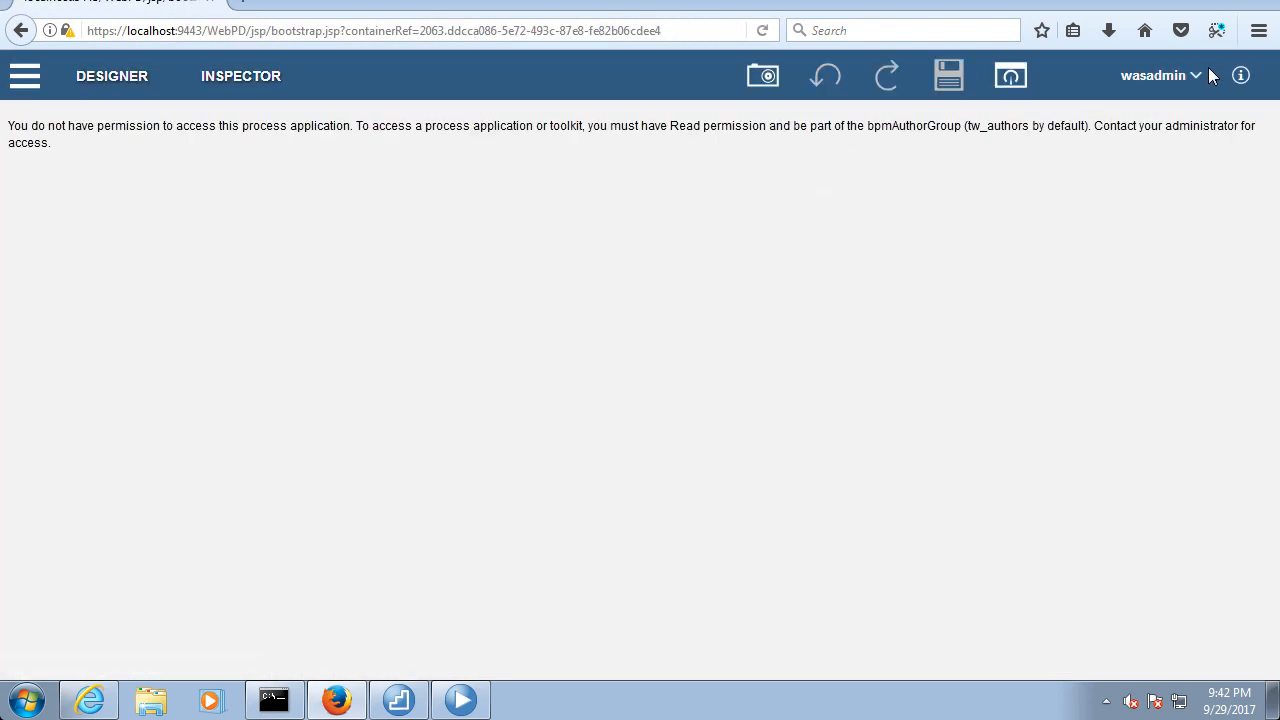
left_click(1270, 3)
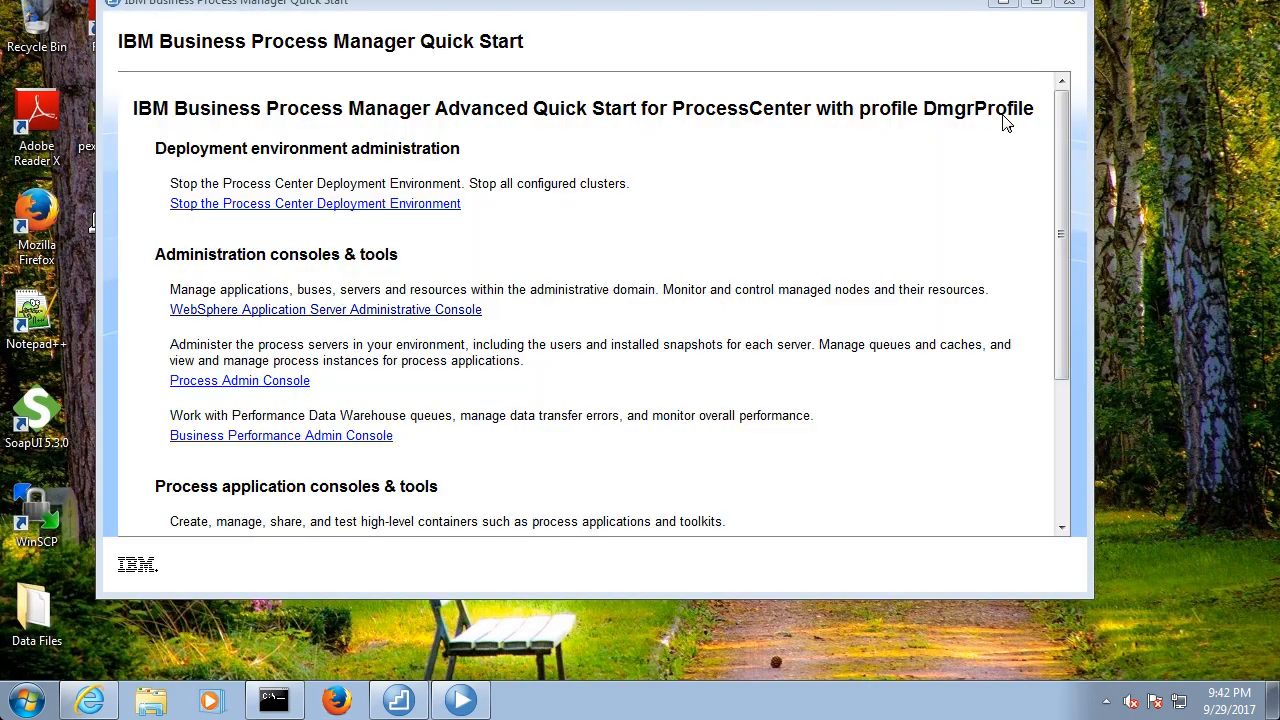
left_click(407, 702)
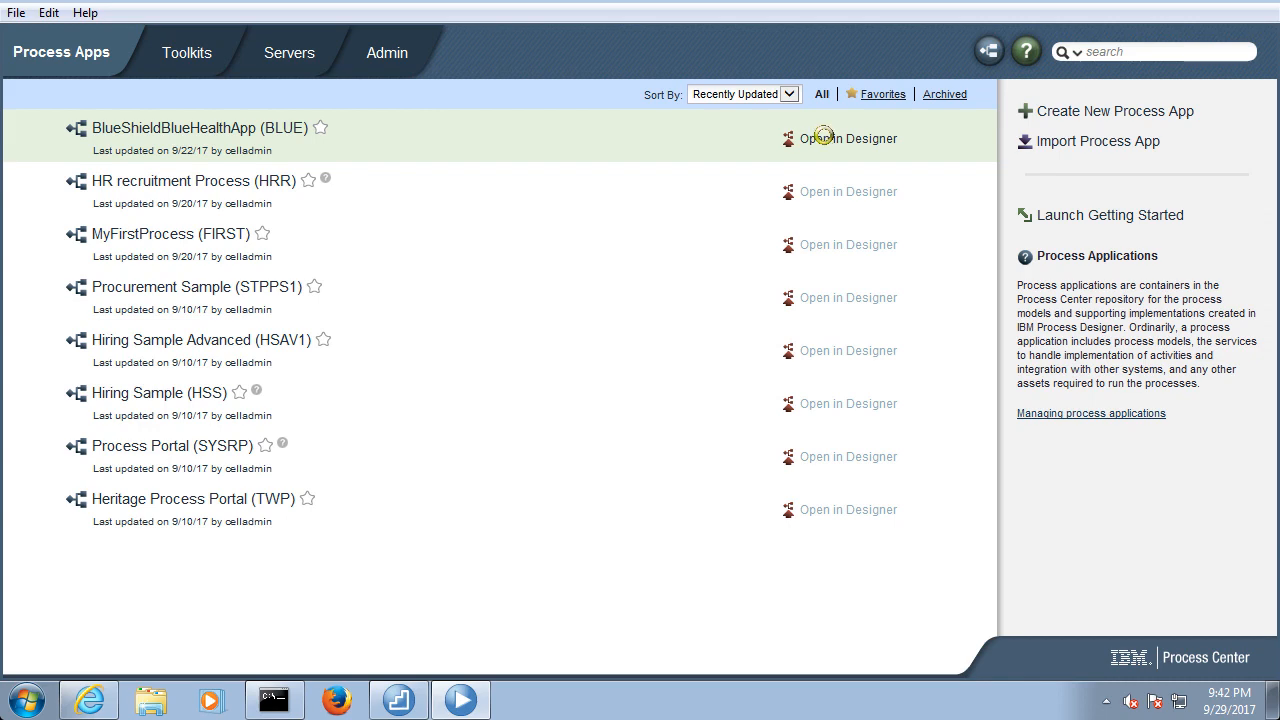
left_click(826, 142)
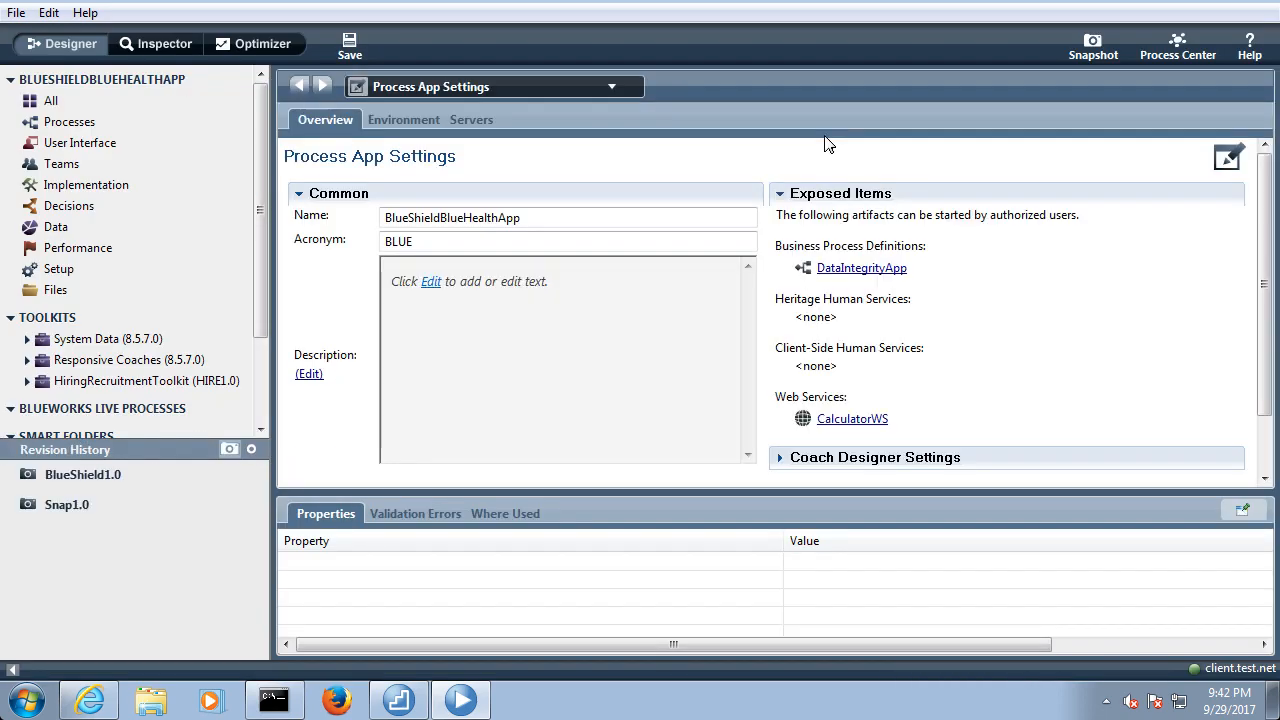
Check the artifact types offered under Decisions, and open the DataIntegrityApp business process definition
left_click(69, 205)
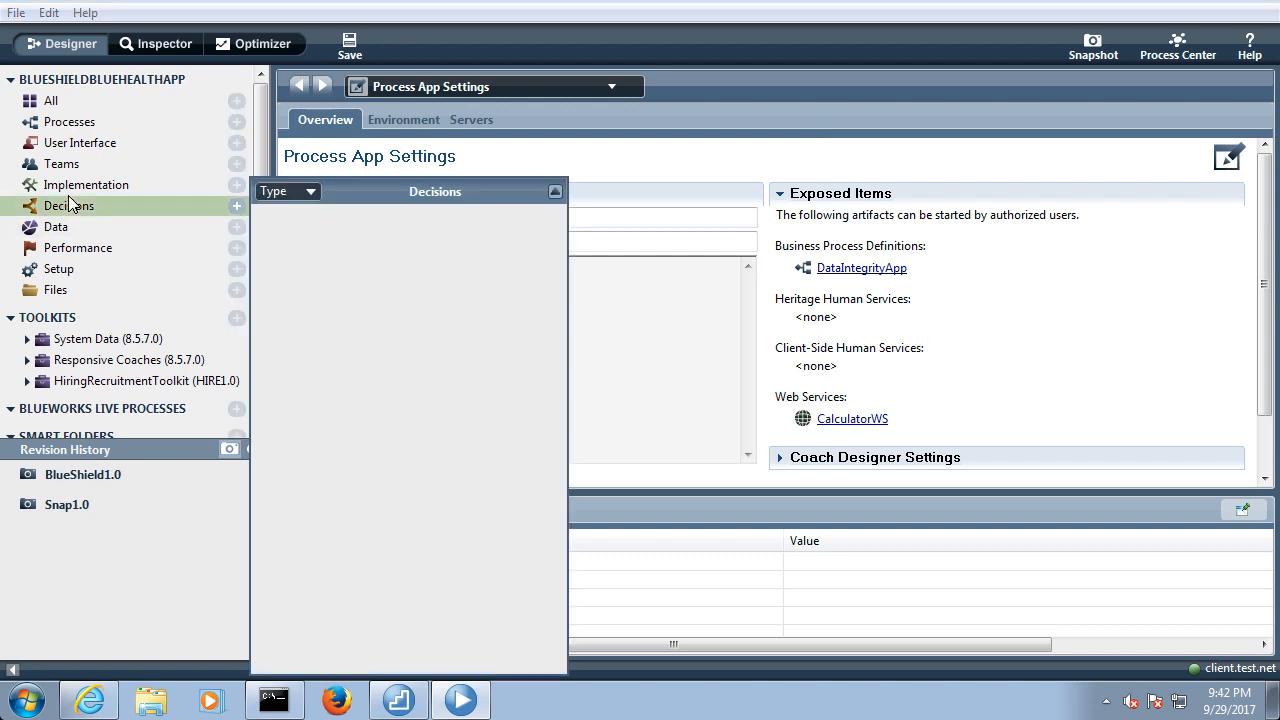
left_click(239, 207)
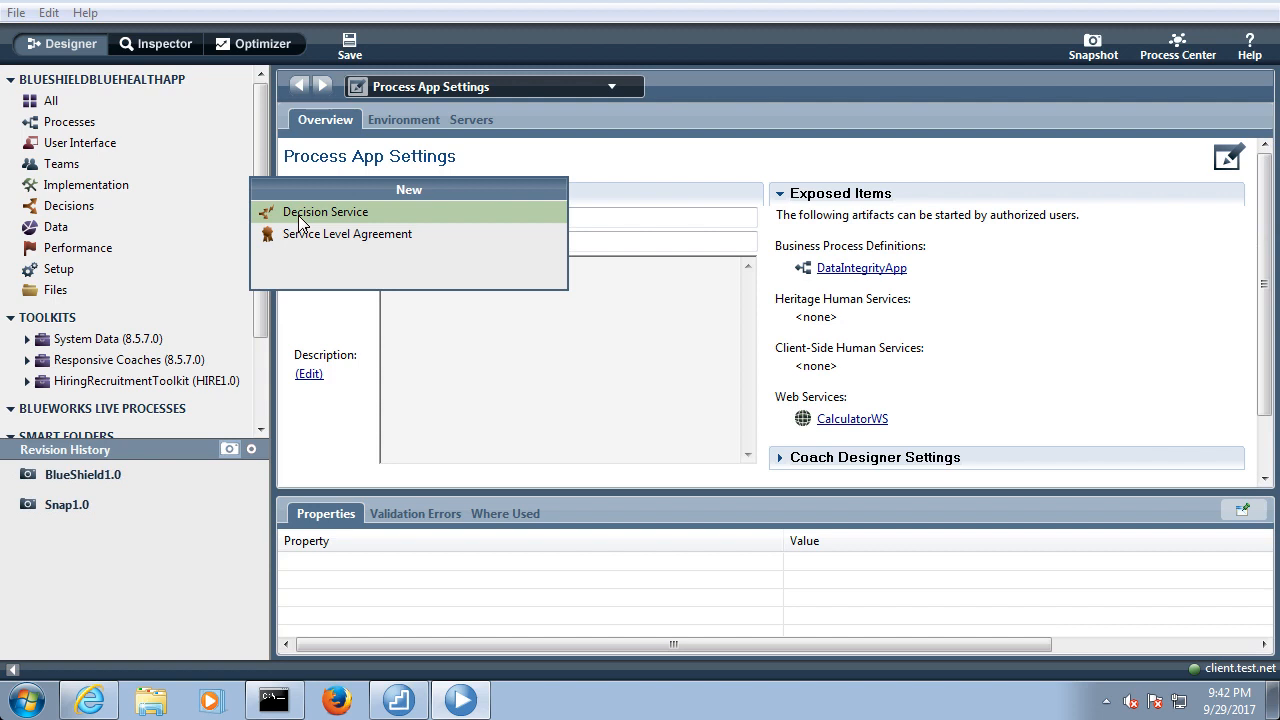
left_click(138, 121)
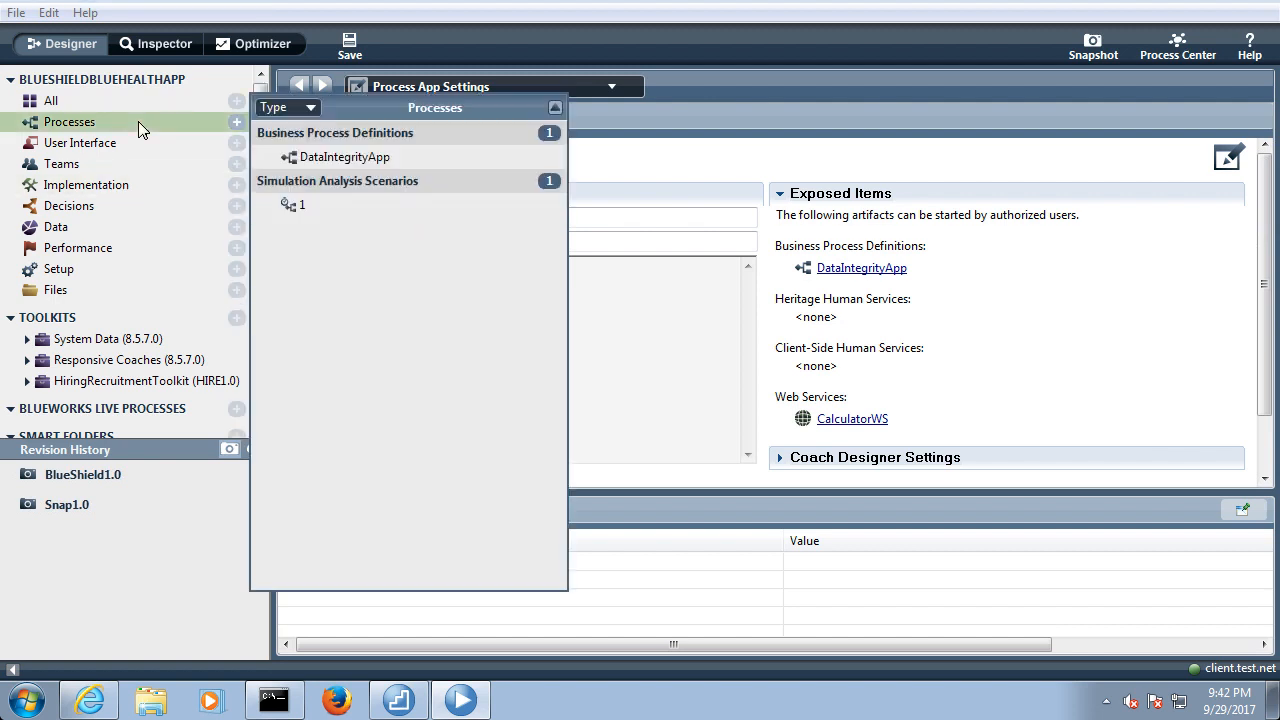
left_click(292, 160)
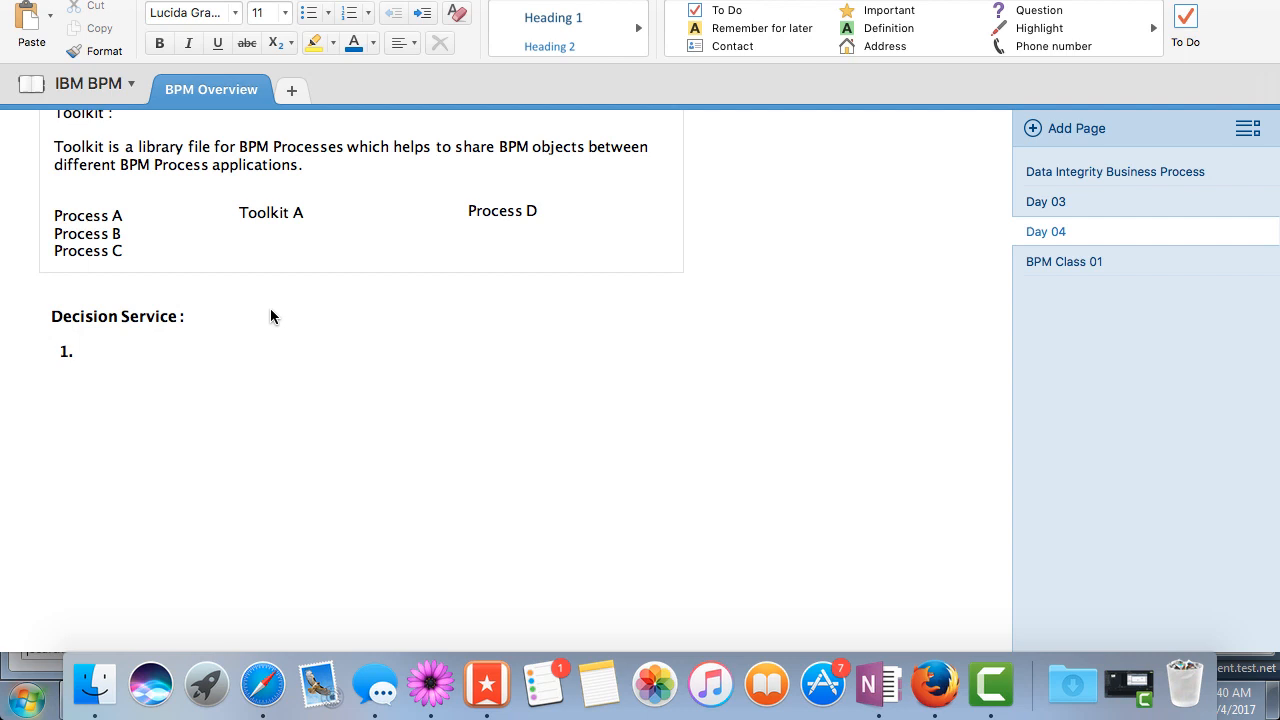
Return to Process Designer, run the DataIntegrityApp process and switch to the Inspector view of its instance
left_click(933, 685)
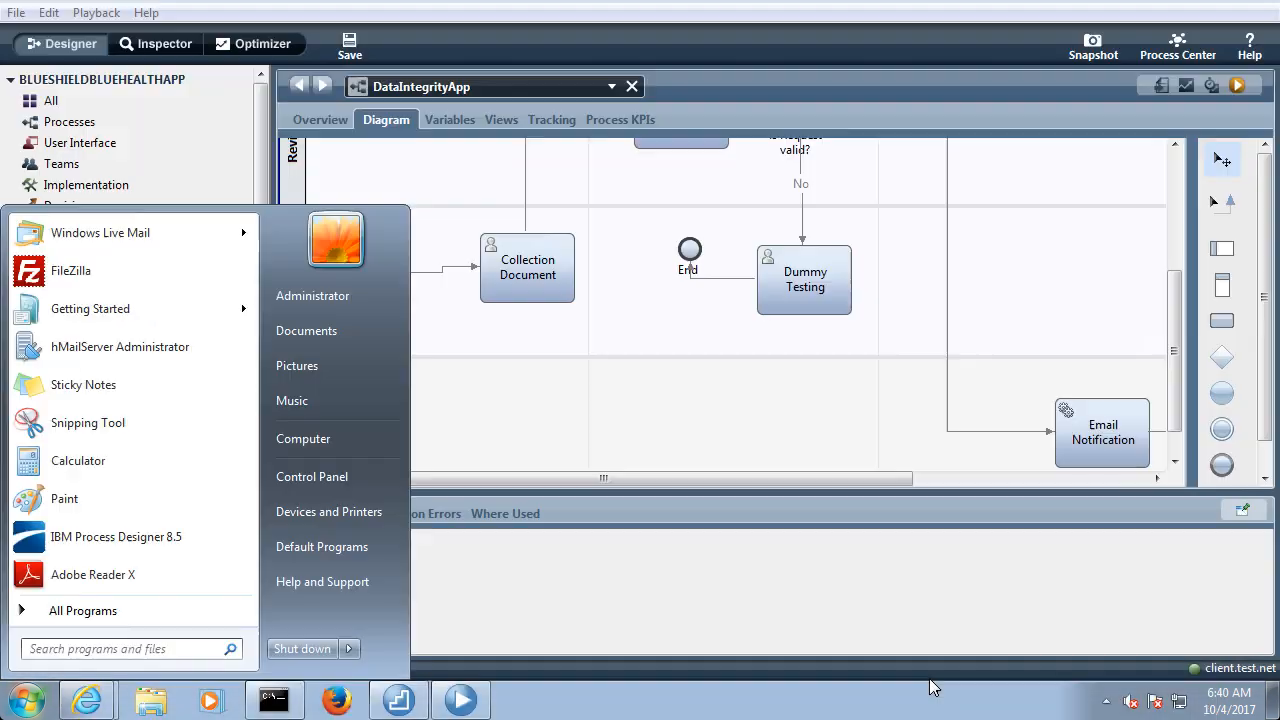
left_click(568, 204)
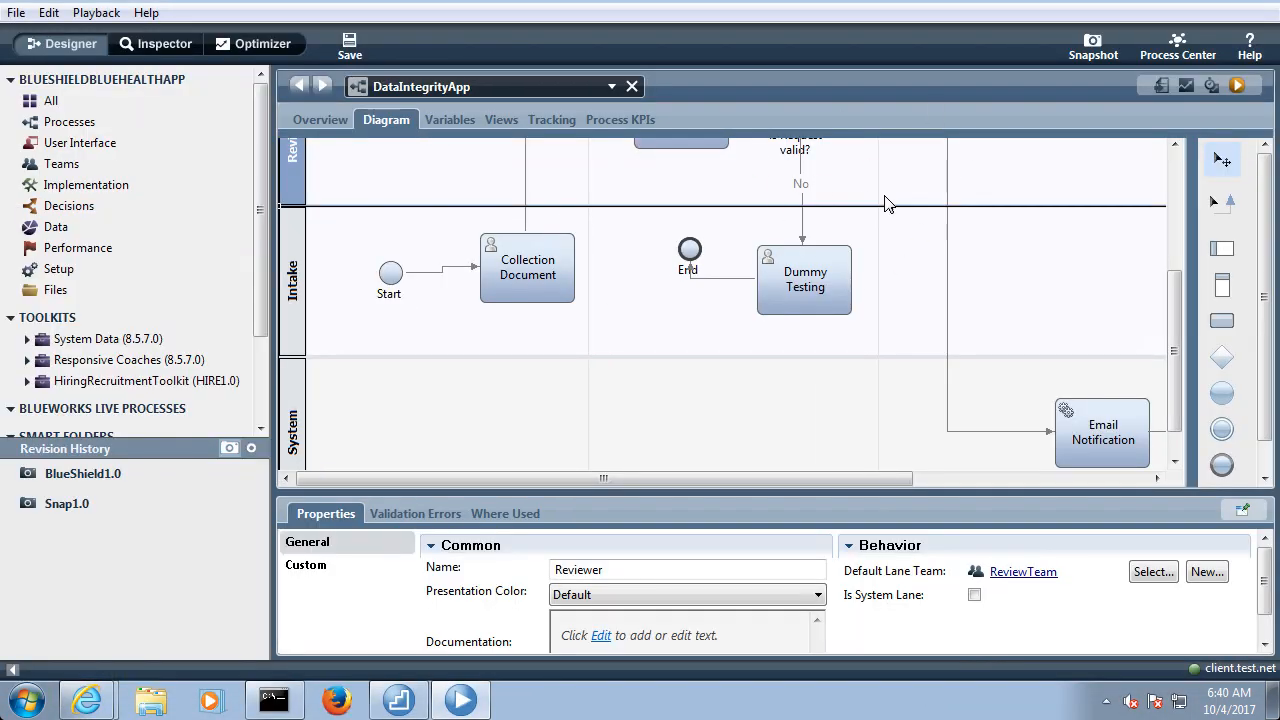
left_click(1237, 86)
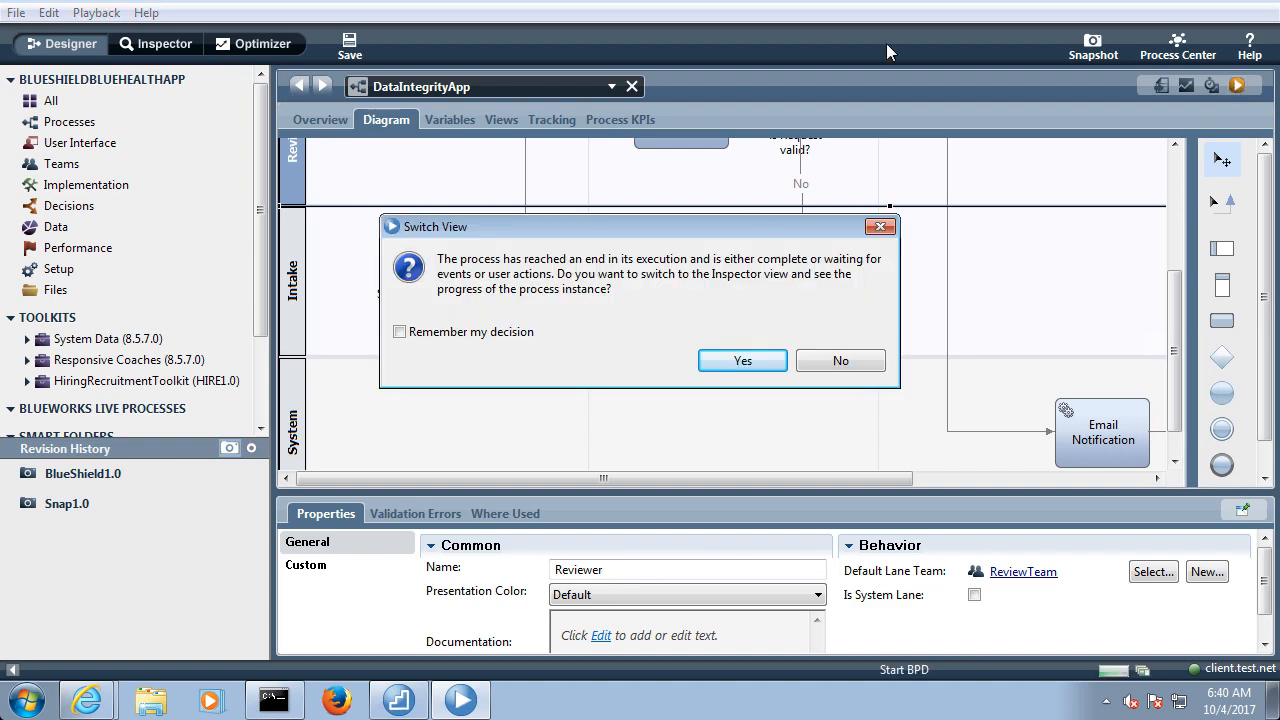
left_click(772, 358)
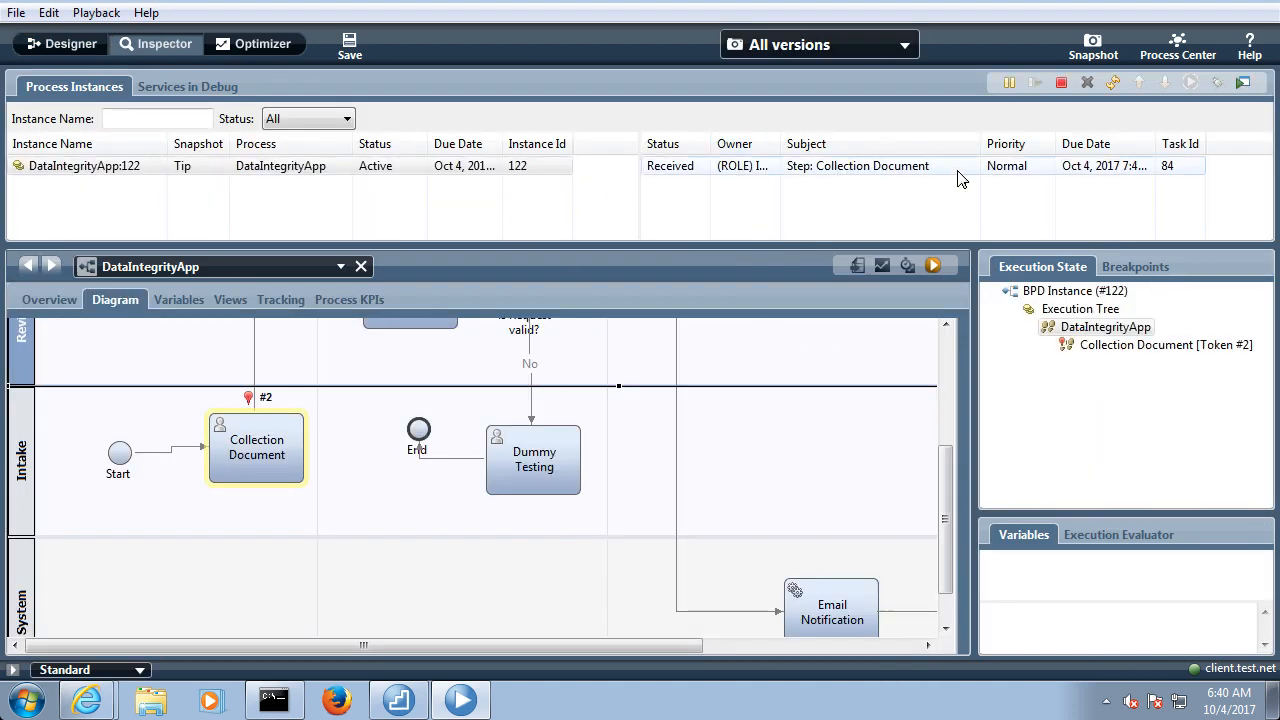
Run the Collection Document task of the active process instance as the Intake user
left_click(944, 172)
left_click(1191, 84)
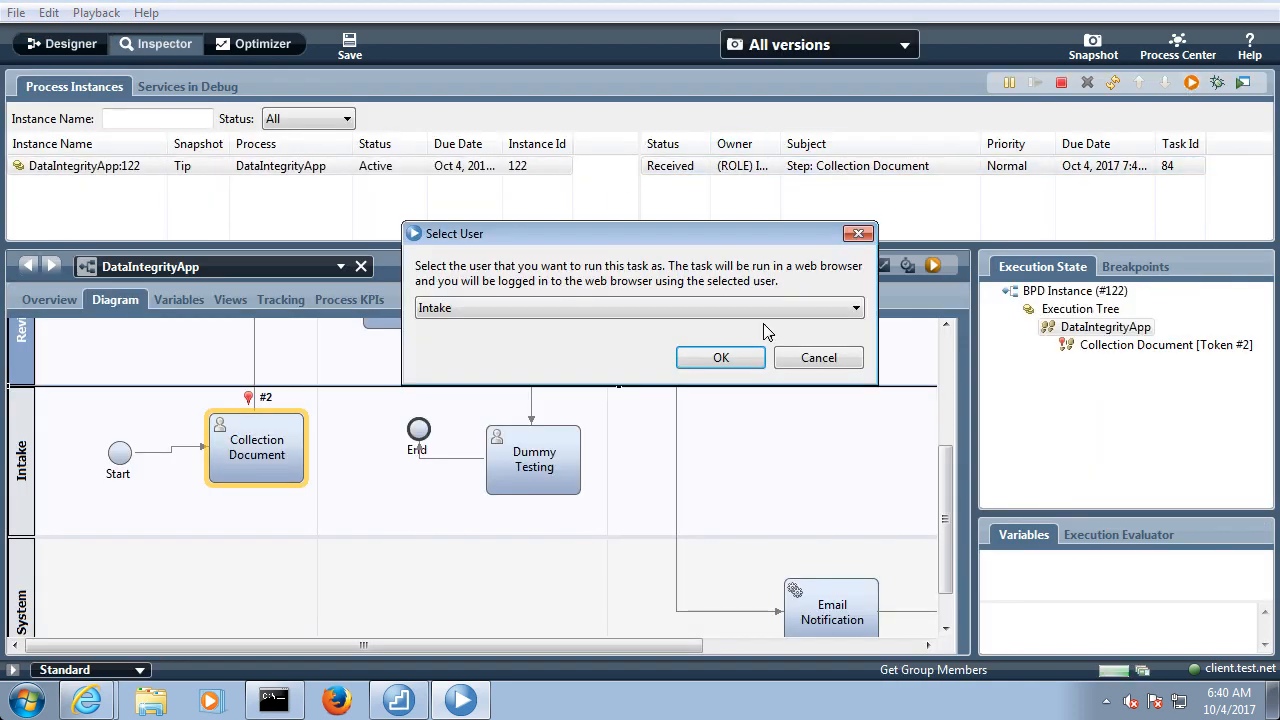
left_click(724, 357)
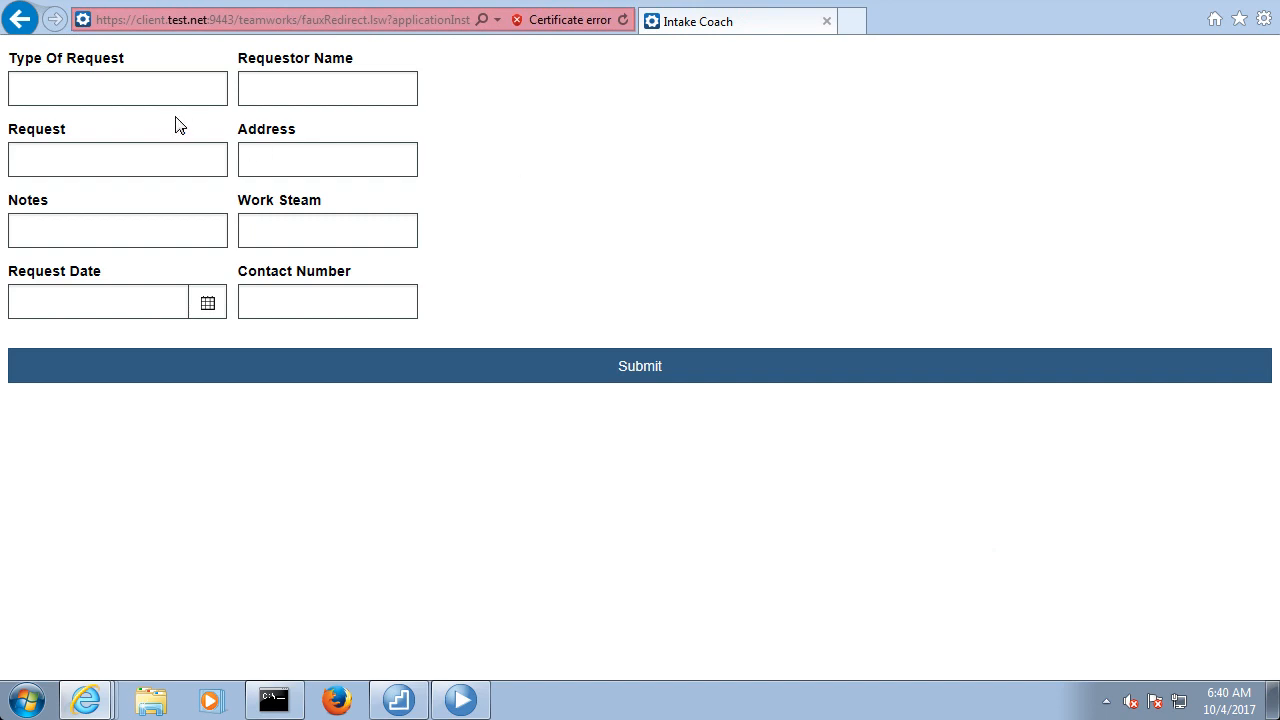
Look over the Type Of Request and Requestor Name fields and submit the Intake Coach form with all fields blank
left_click(137, 87)
left_click(299, 93)
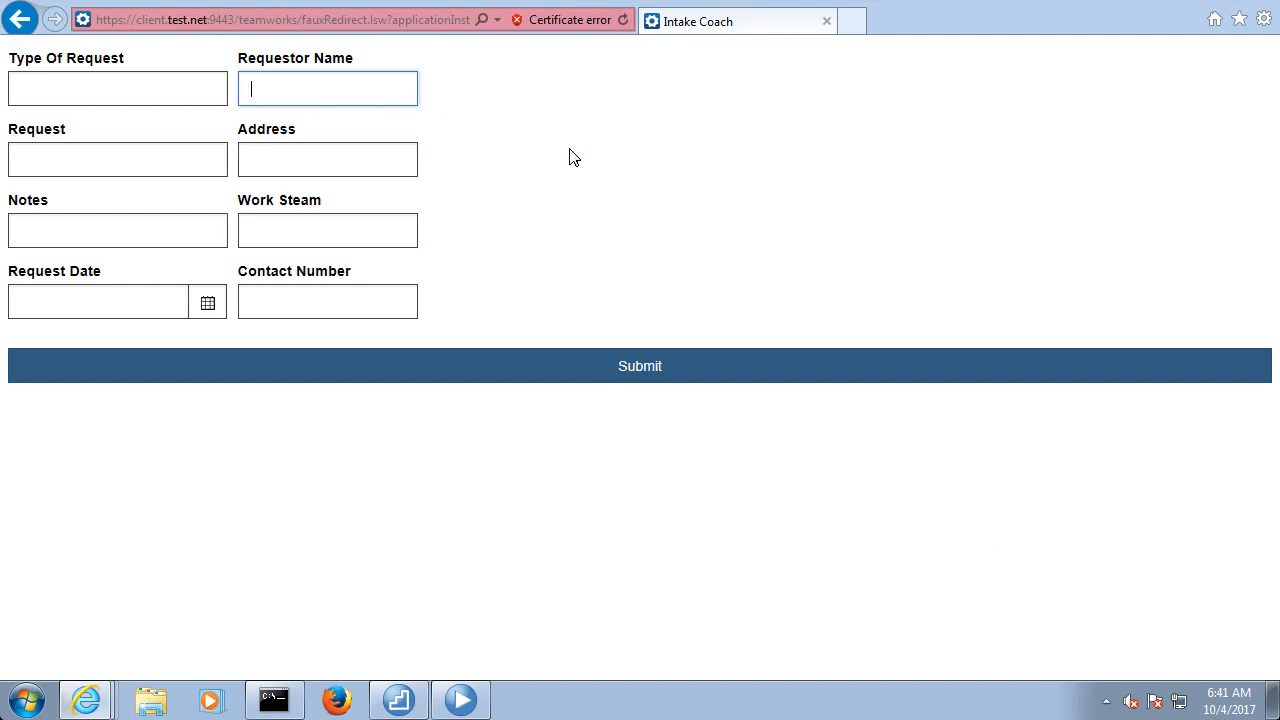
left_click(607, 375)
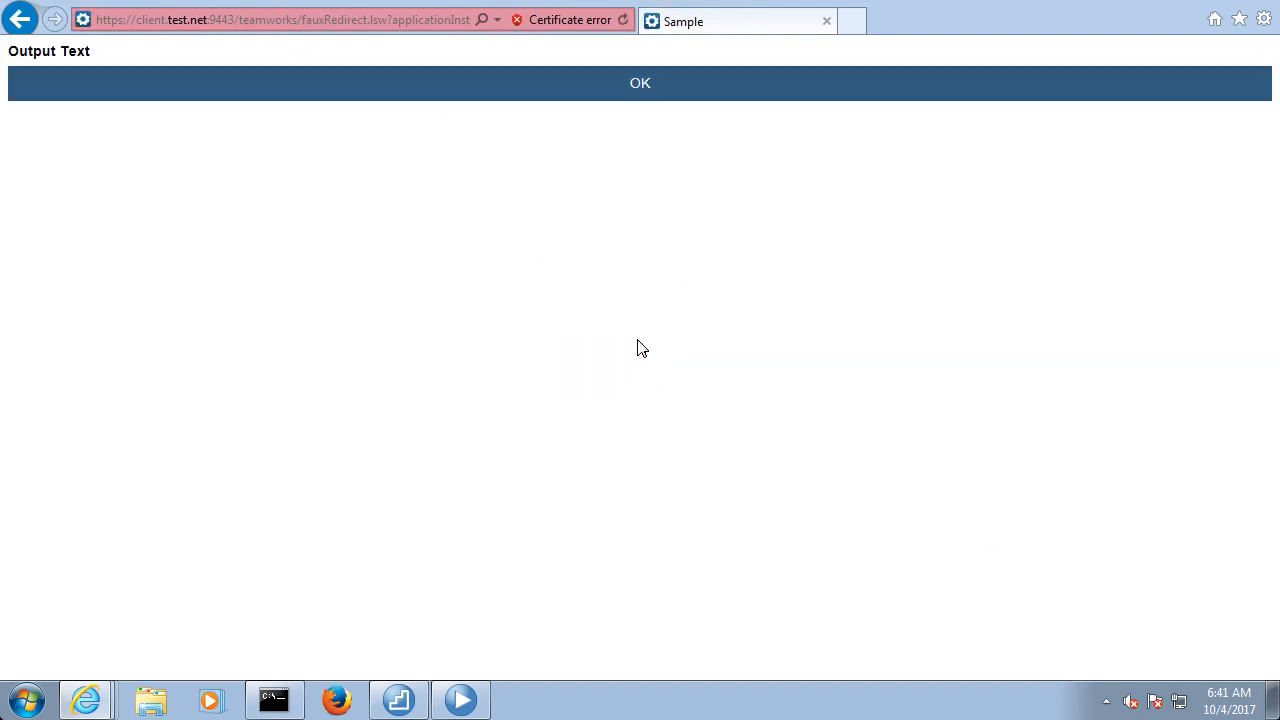
Switch to the OneNote notes and write "If Type of Request is Create" as item 1 under Decision Service
key("super+Tab")
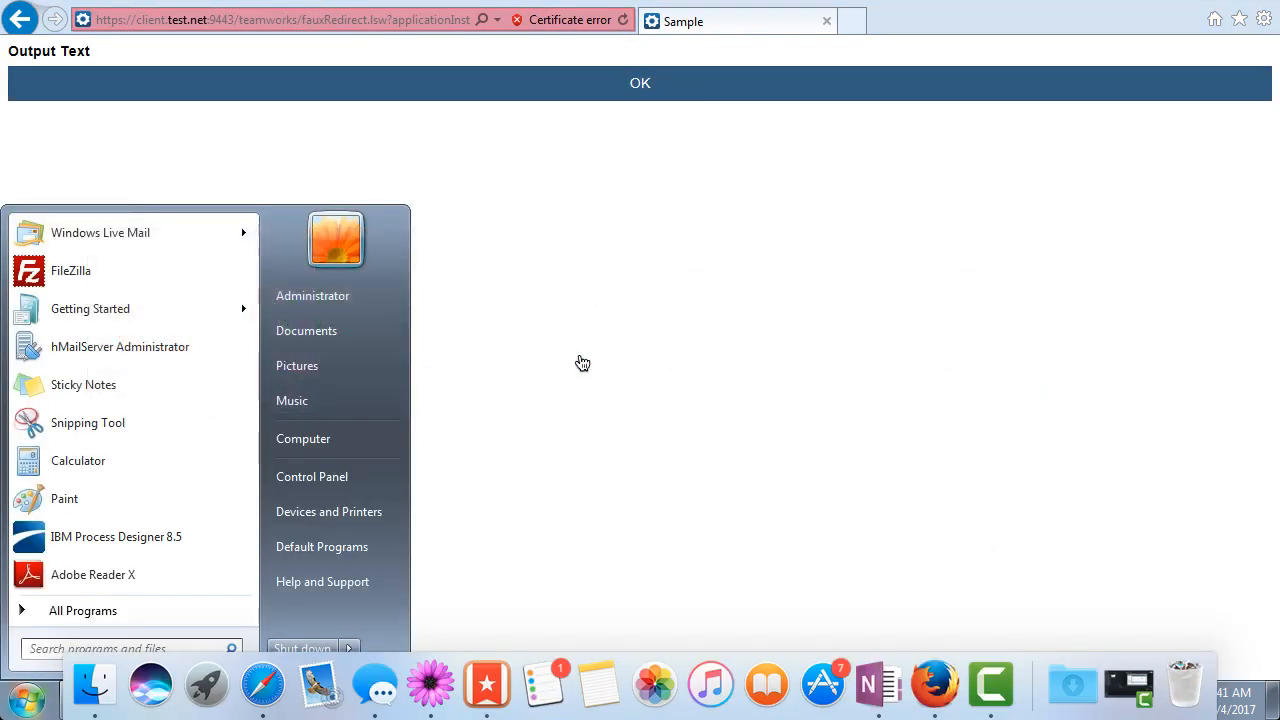
key("super+Tab")
key("super+Tab")
left_click(198, 337)
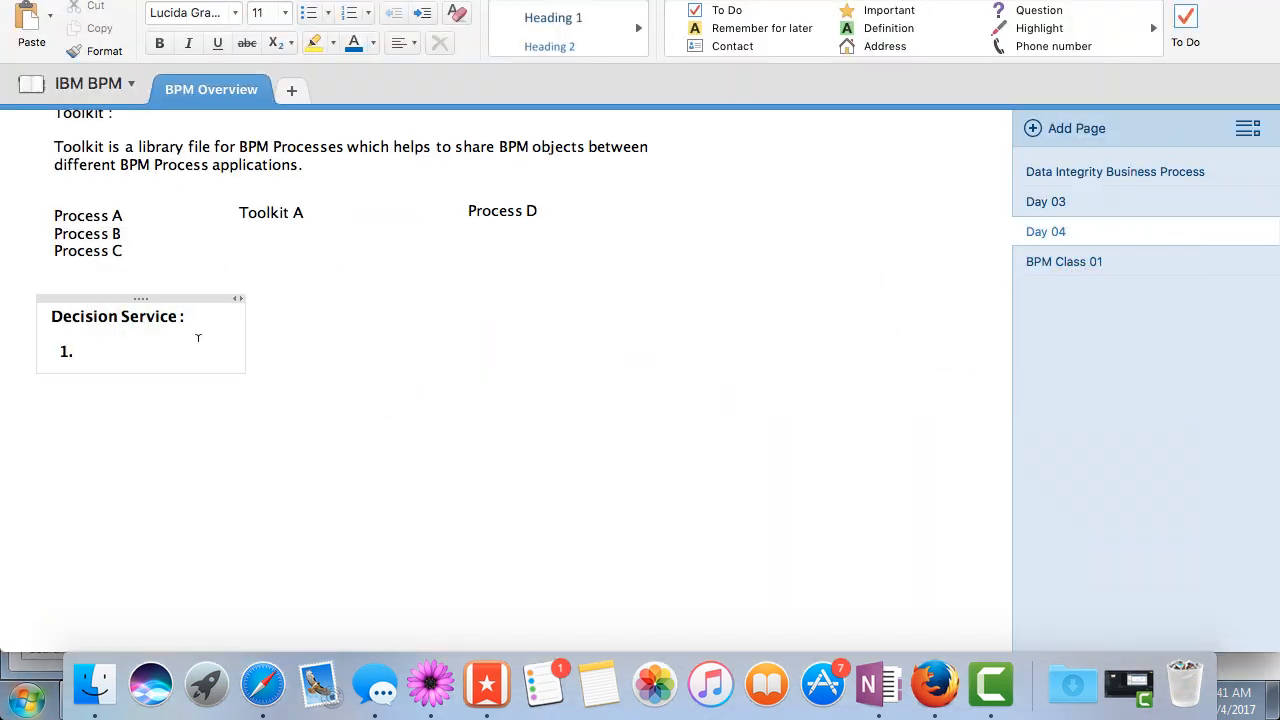
left_click(137, 357)
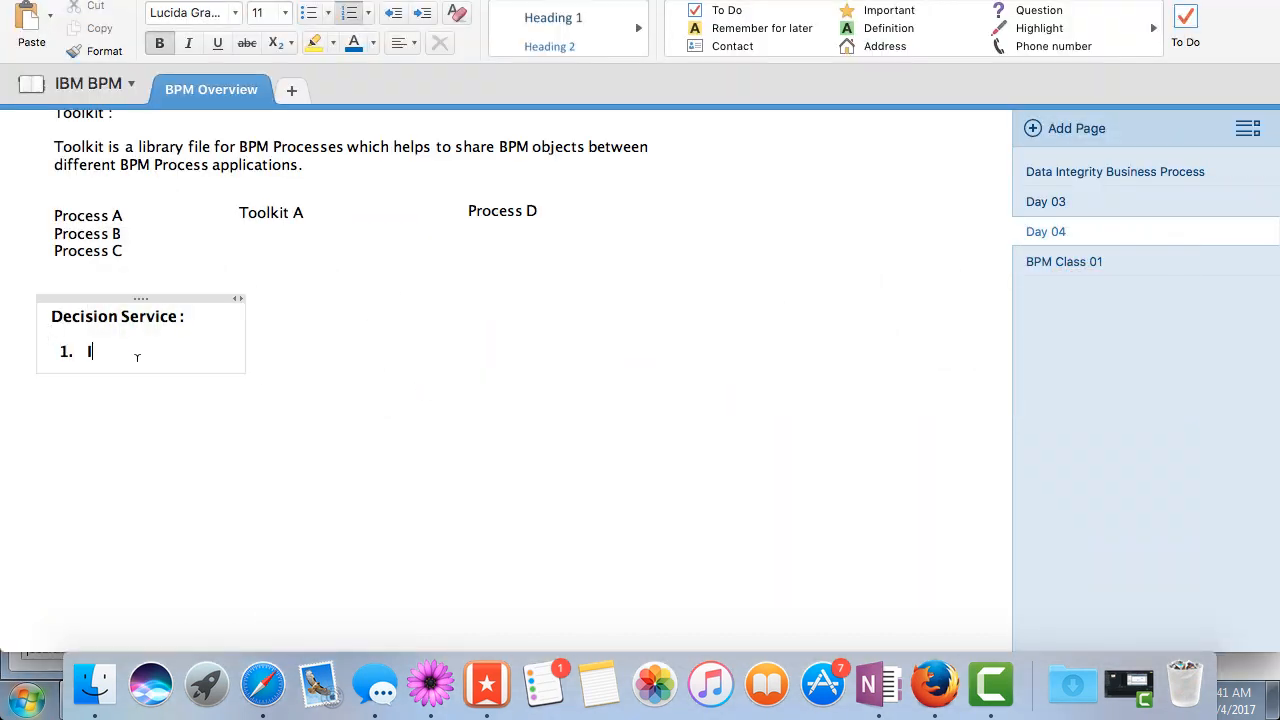
type("If Type of Request")
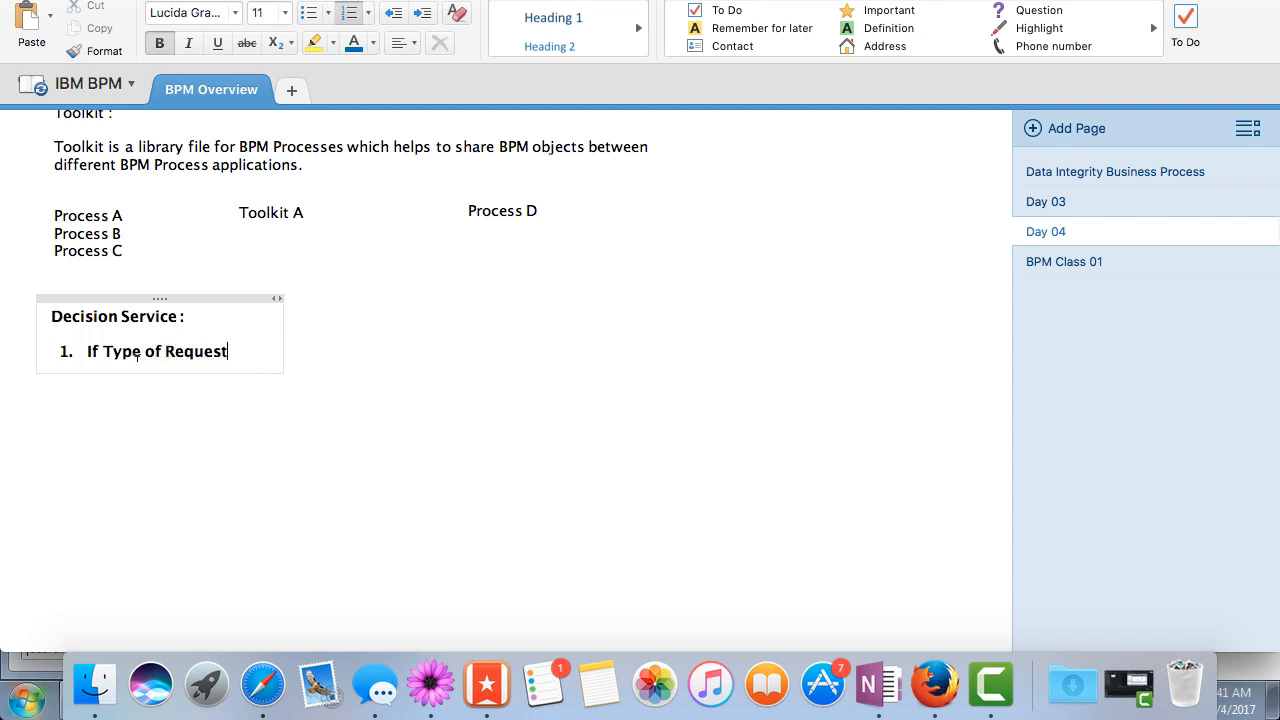
type(" is Create")
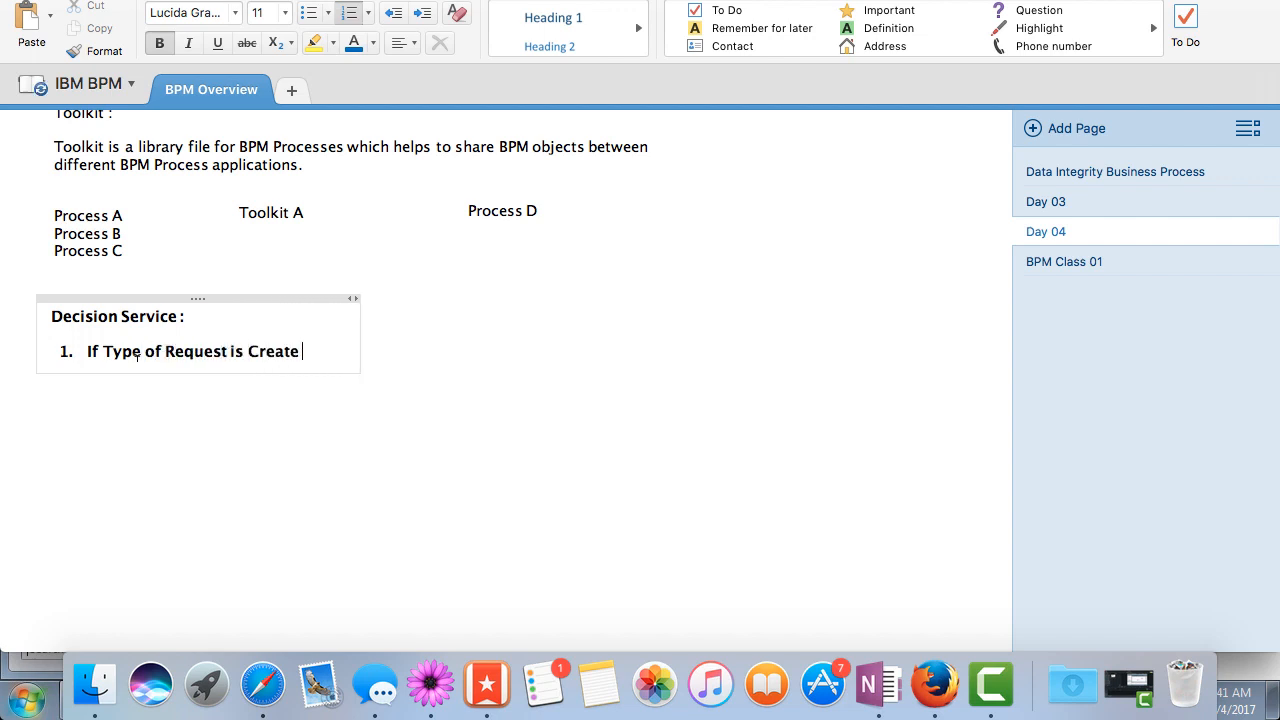
Continue item 1 on new lines with "Then" and "Requestor name should be" followed by the requestor's first name
key("Return")
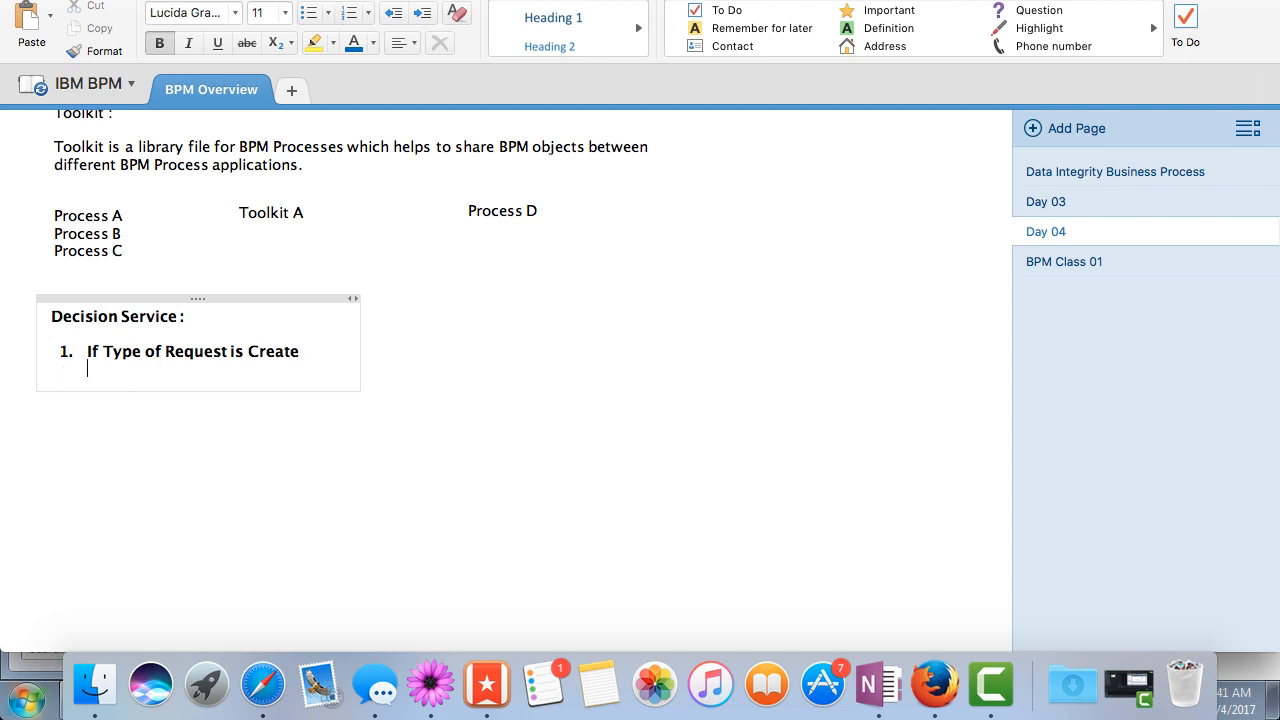
type("Then")
key("Return")
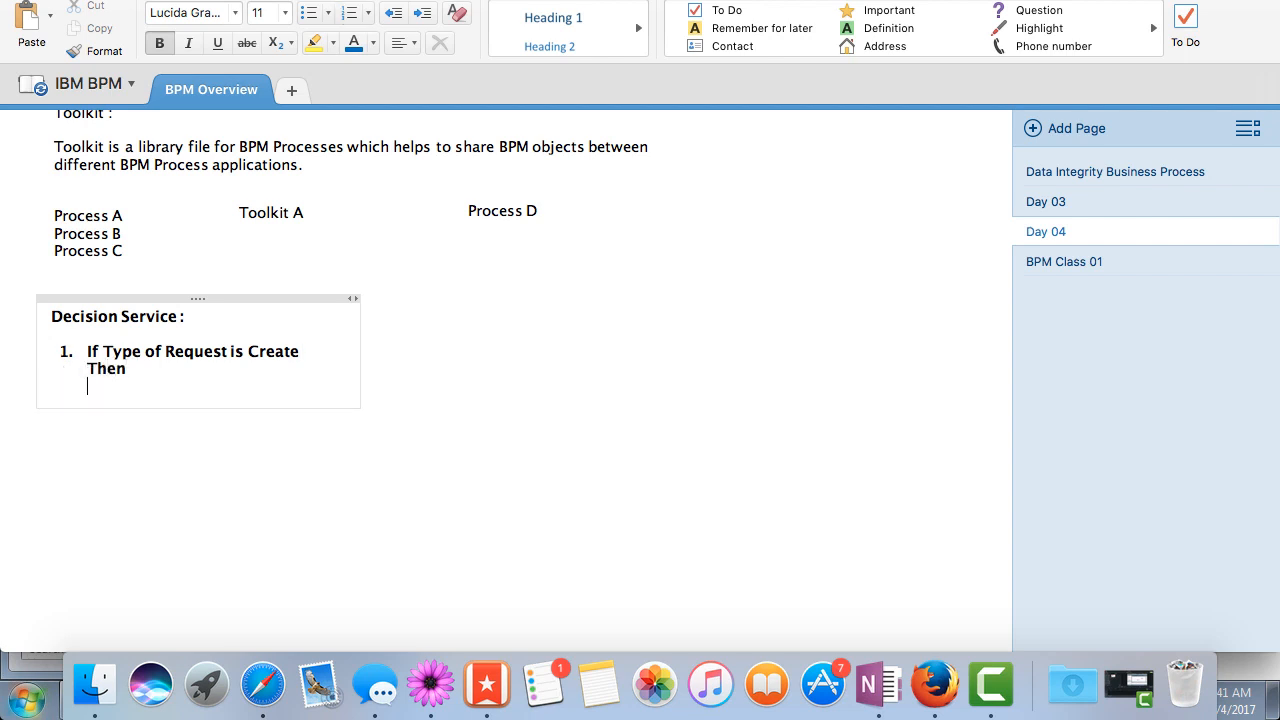
type("Requestor name ")
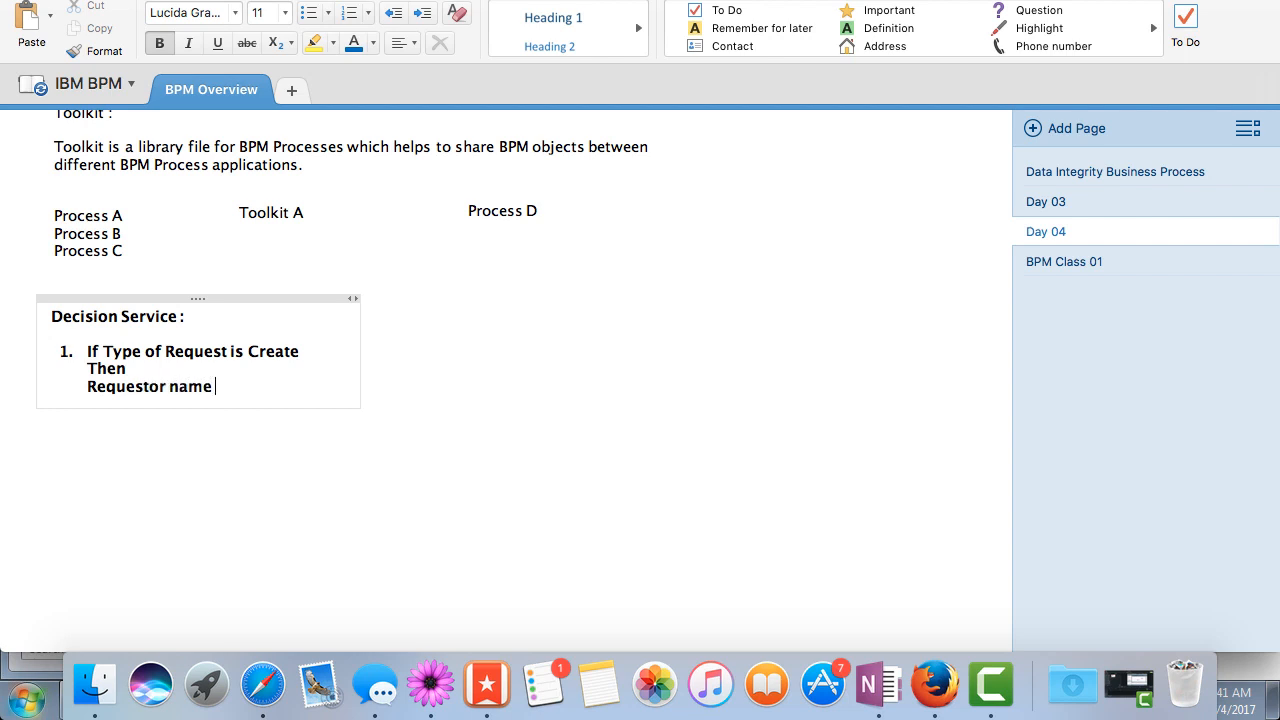
type("shoudl be David")
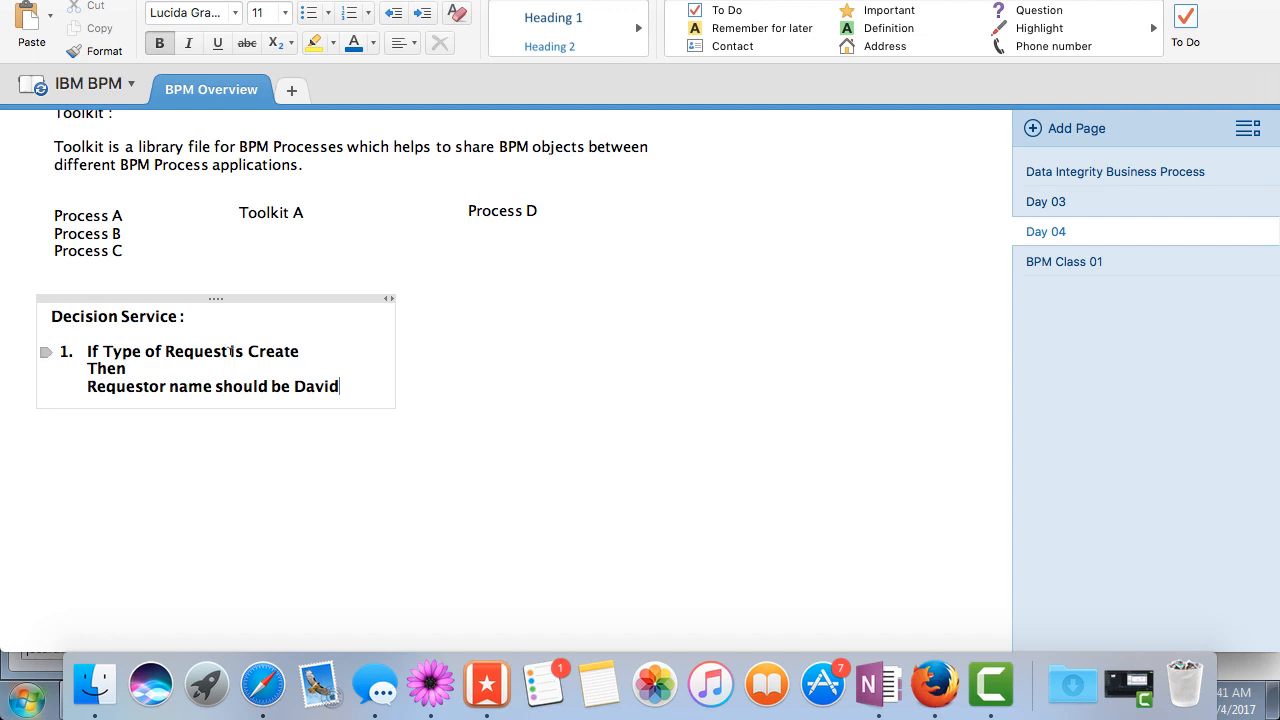
Remove the bold formatting from the three lines of item 1 under Decision Service
left_click_drag(353, 384, 128, 322)
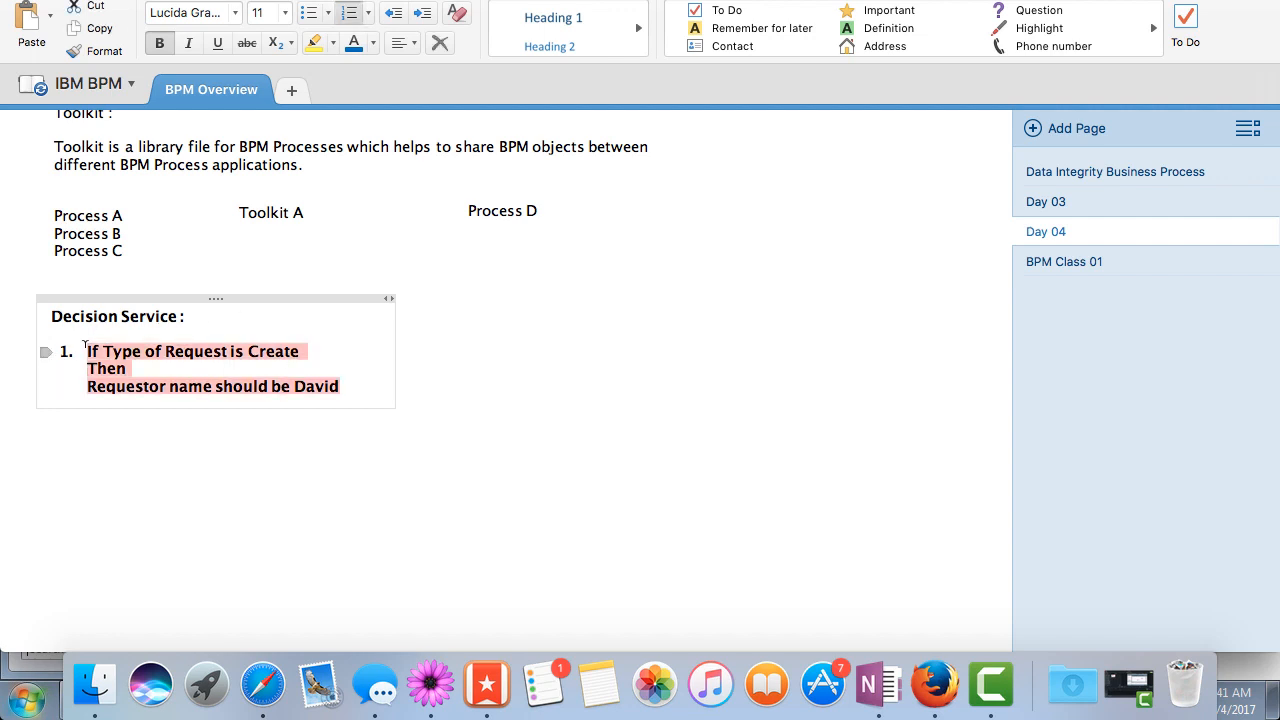
key("super+b")
left_click(328, 386)
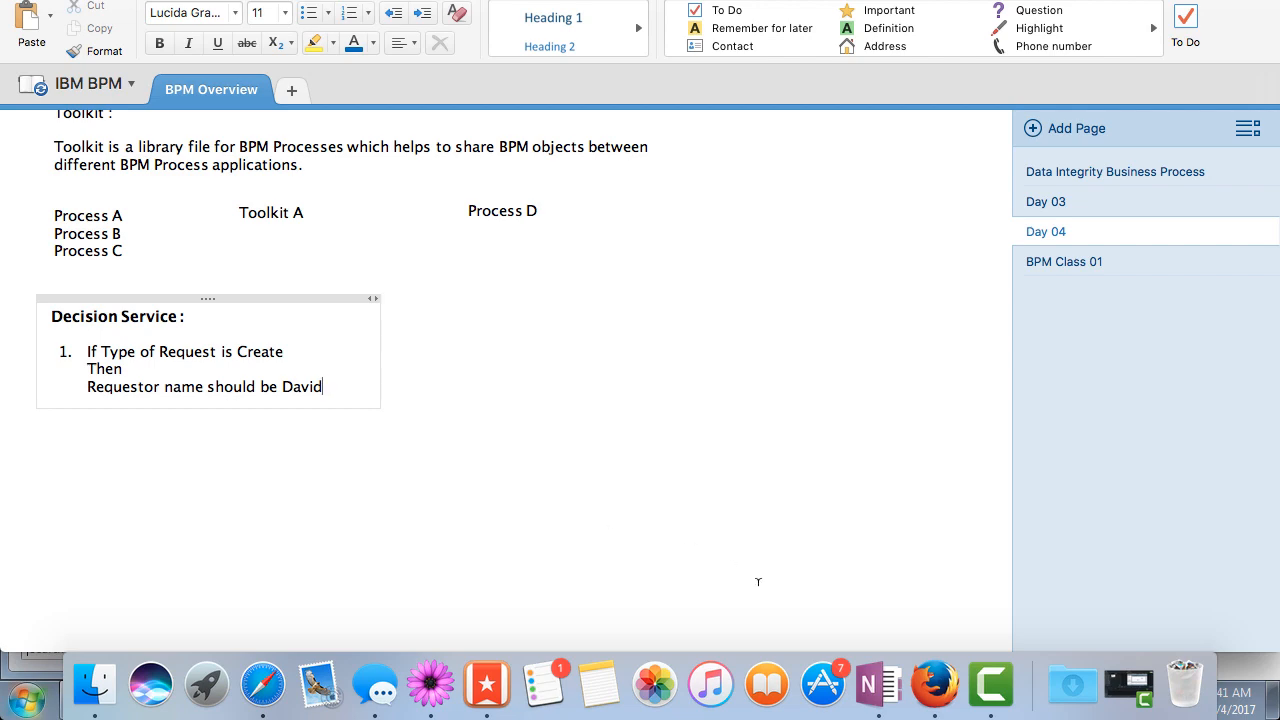
Switch back to the Windows desktop, close the Sample coach page and return Process Designer to its Designer view
left_click(923, 682)
left_click(637, 261)
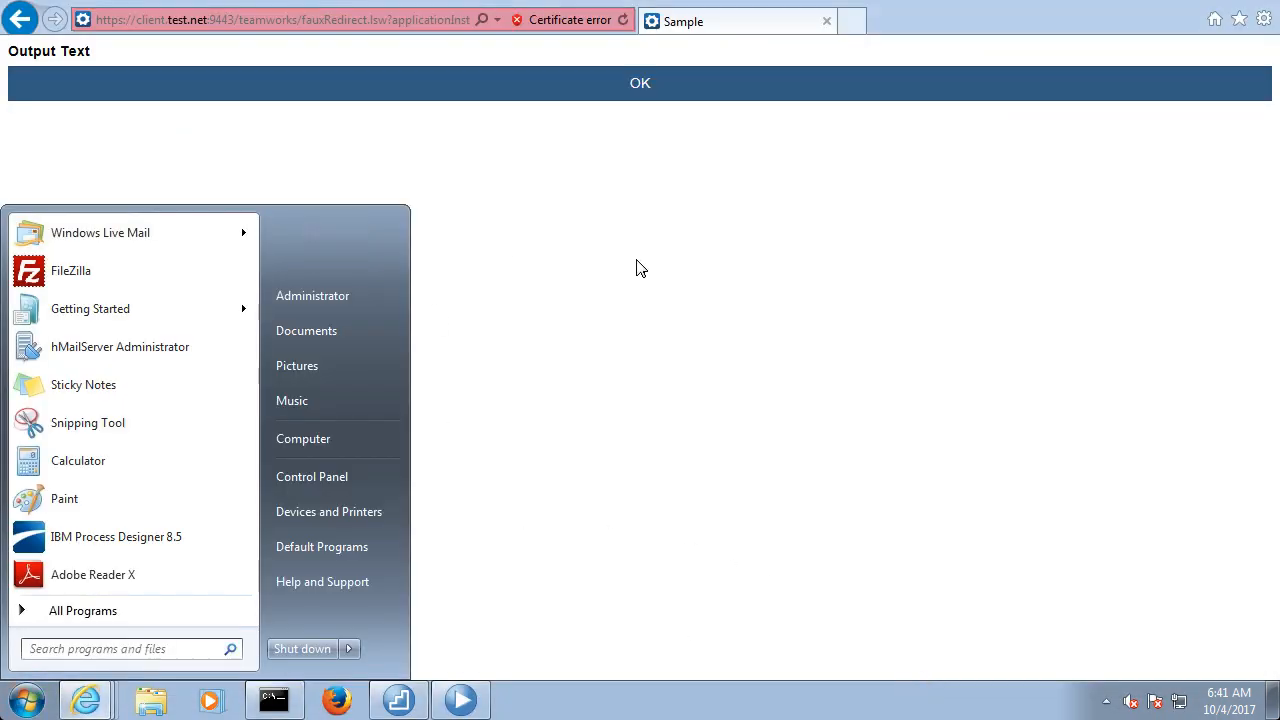
left_click(1260, 2)
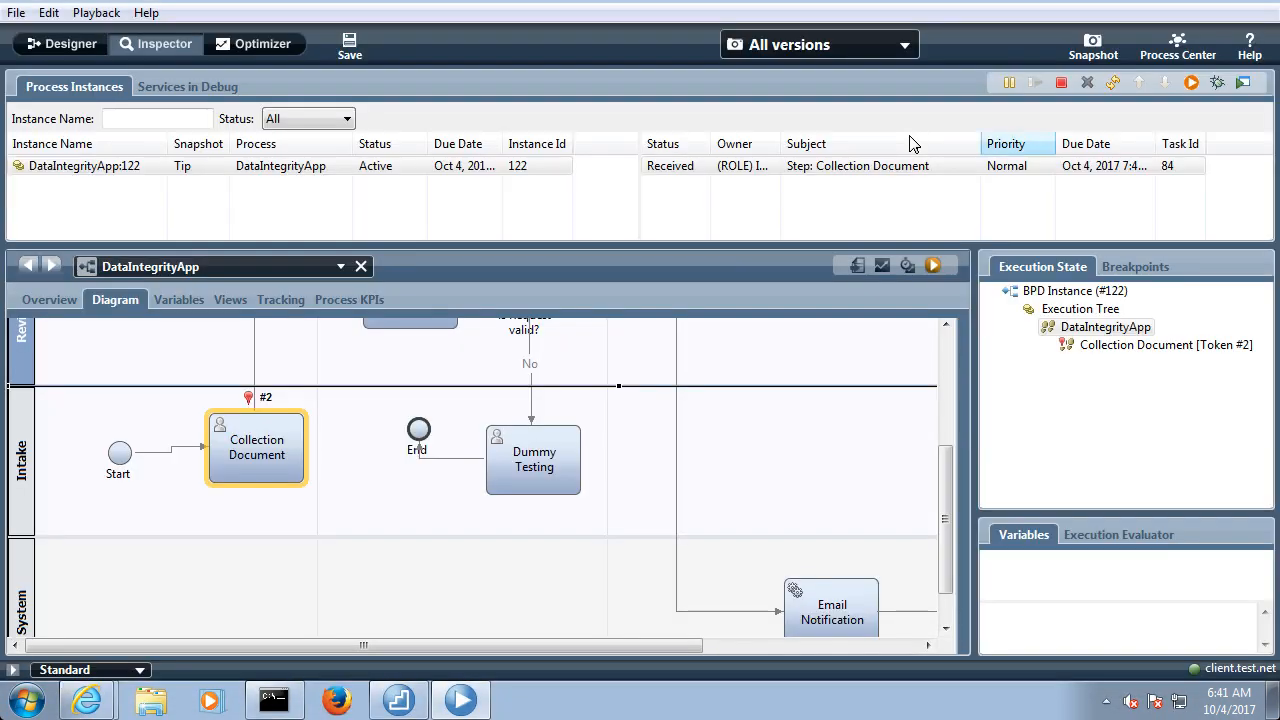
left_click(70, 50)
Create a new decision service named TypeOfRequest
left_click(75, 207)
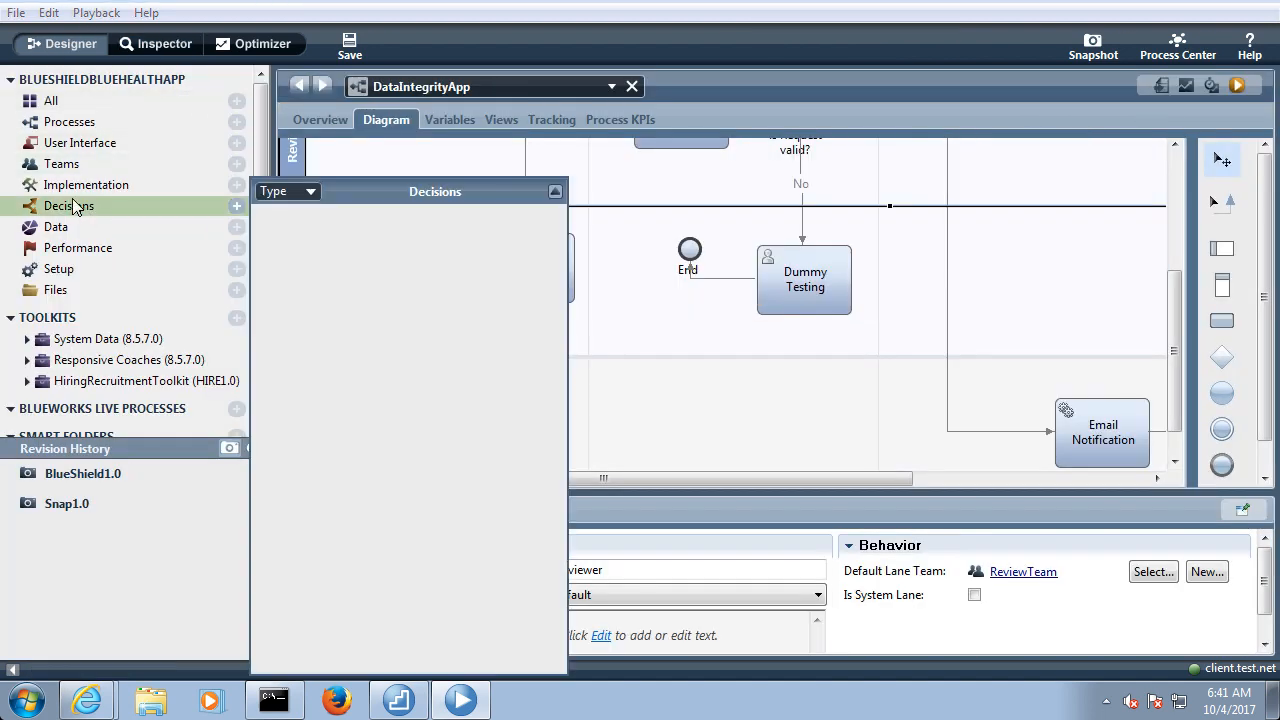
left_click(237, 210)
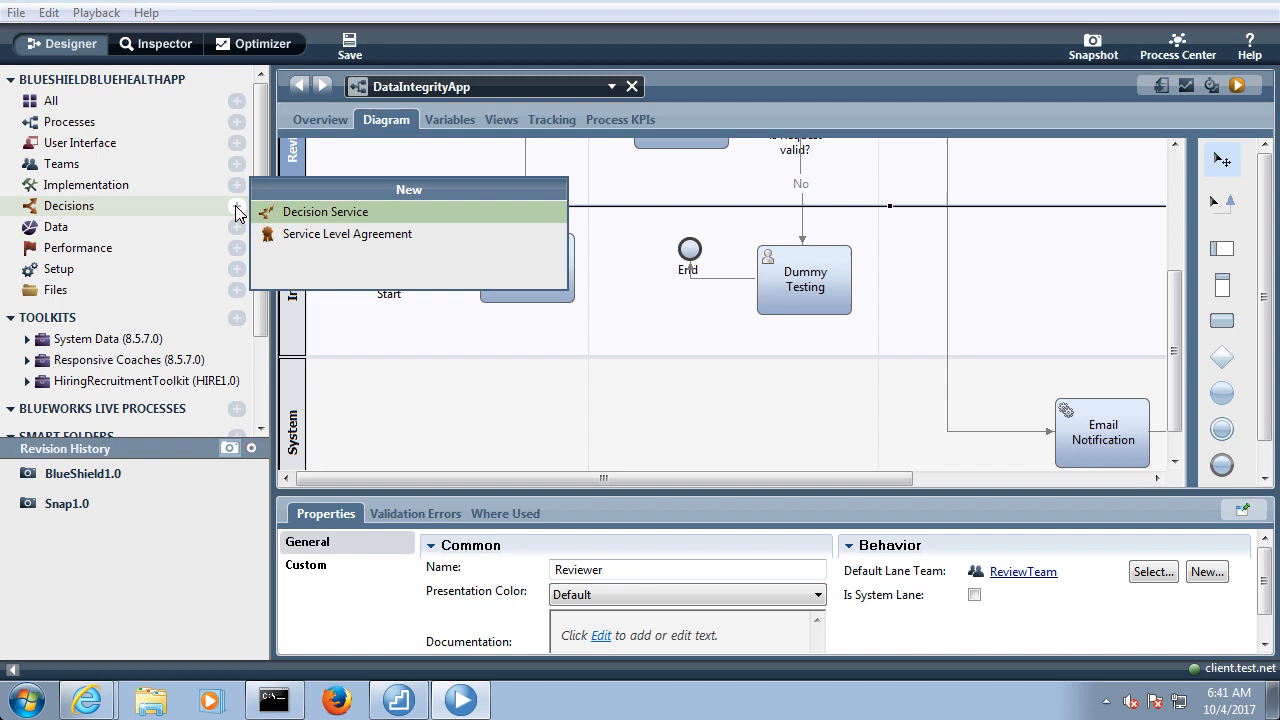
left_click(316, 213)
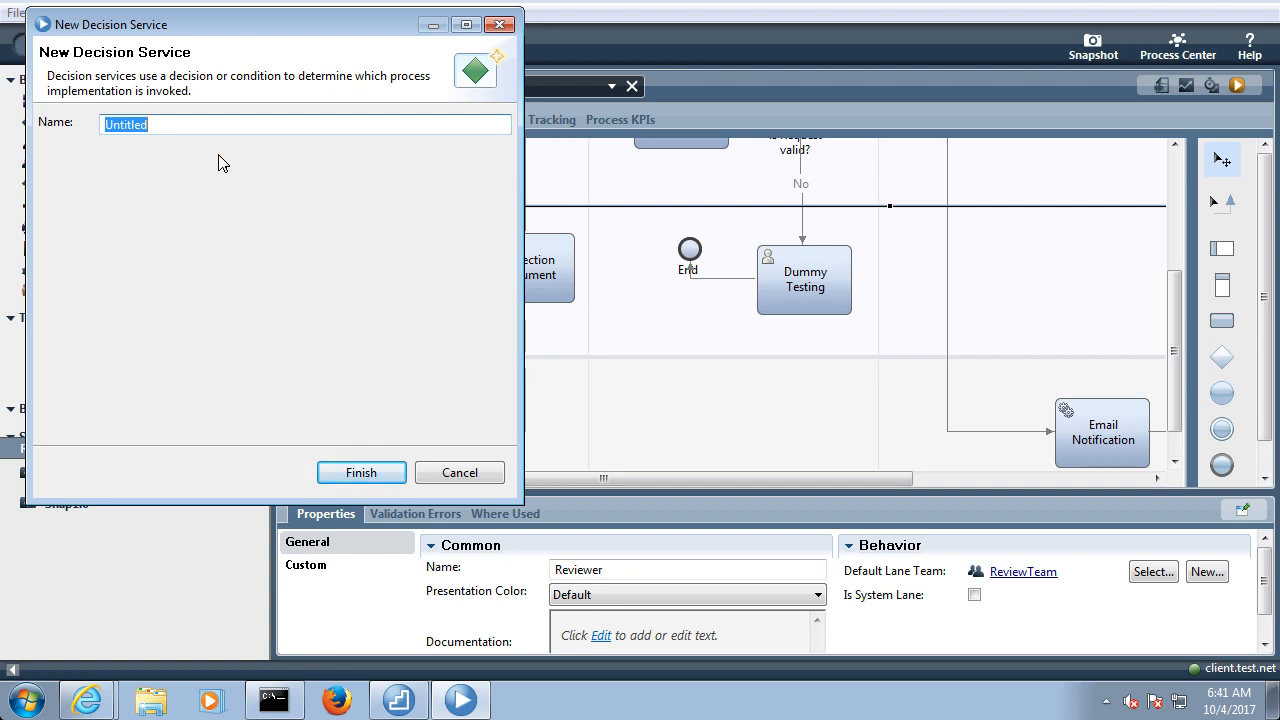
type("TypeOfRequest")
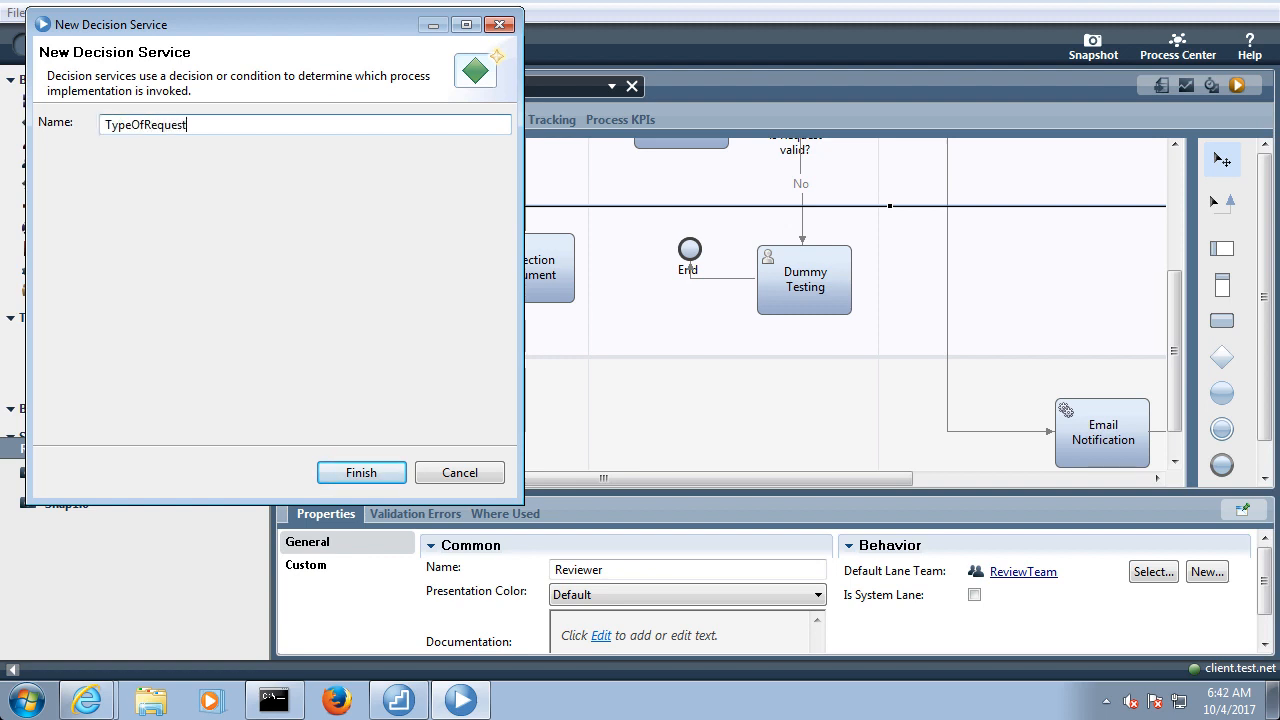
left_click(361, 473)
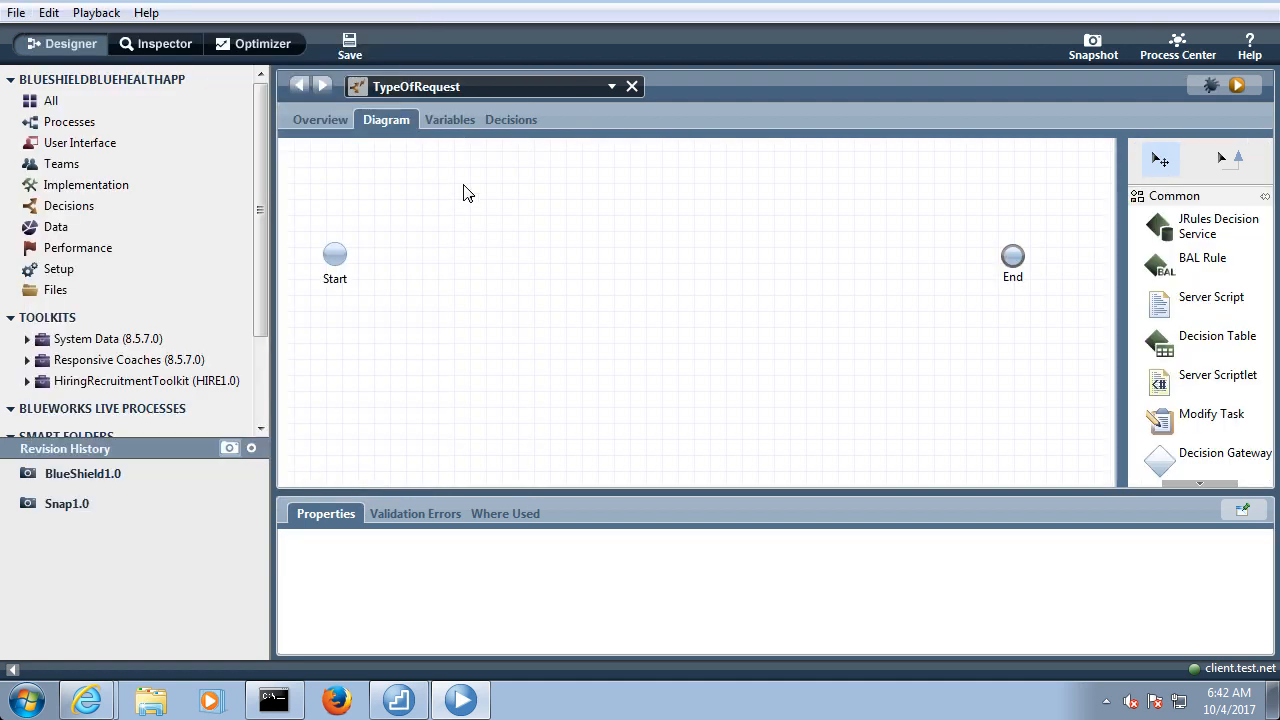
Add an input variable named workItem of type workItemBO to the TypeOfRequest service
left_click(444, 117)
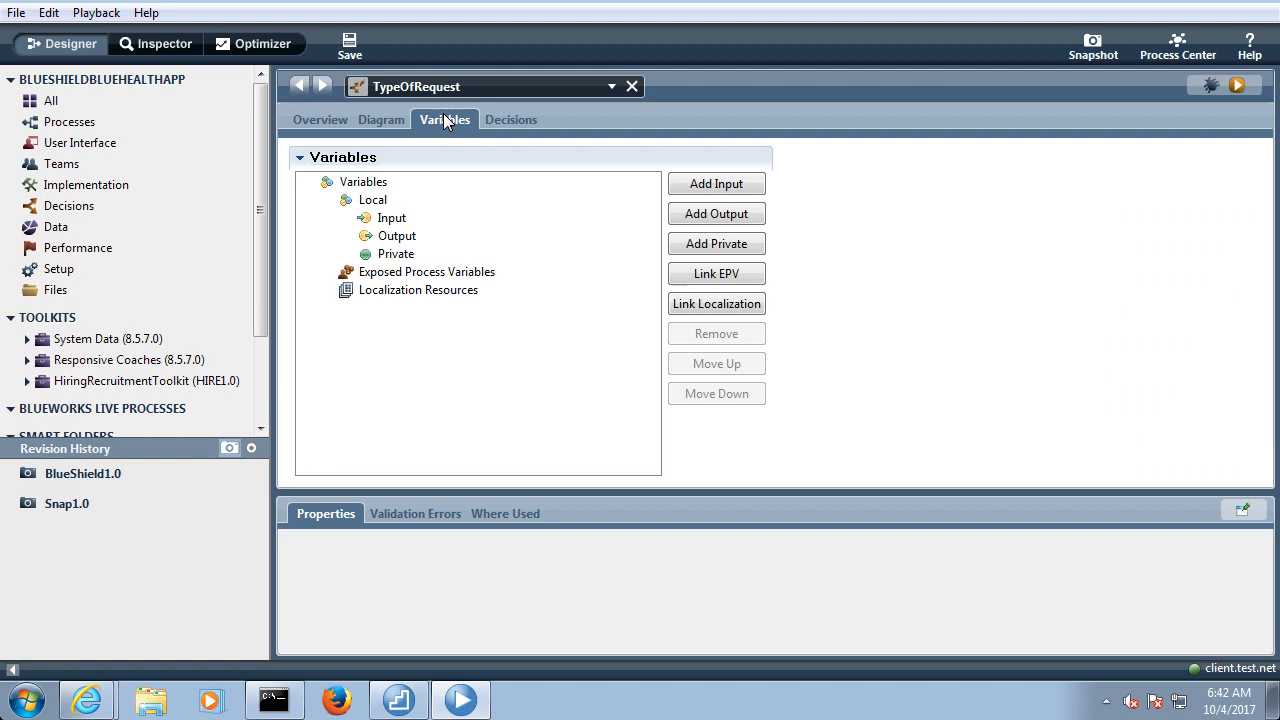
left_click(757, 186)
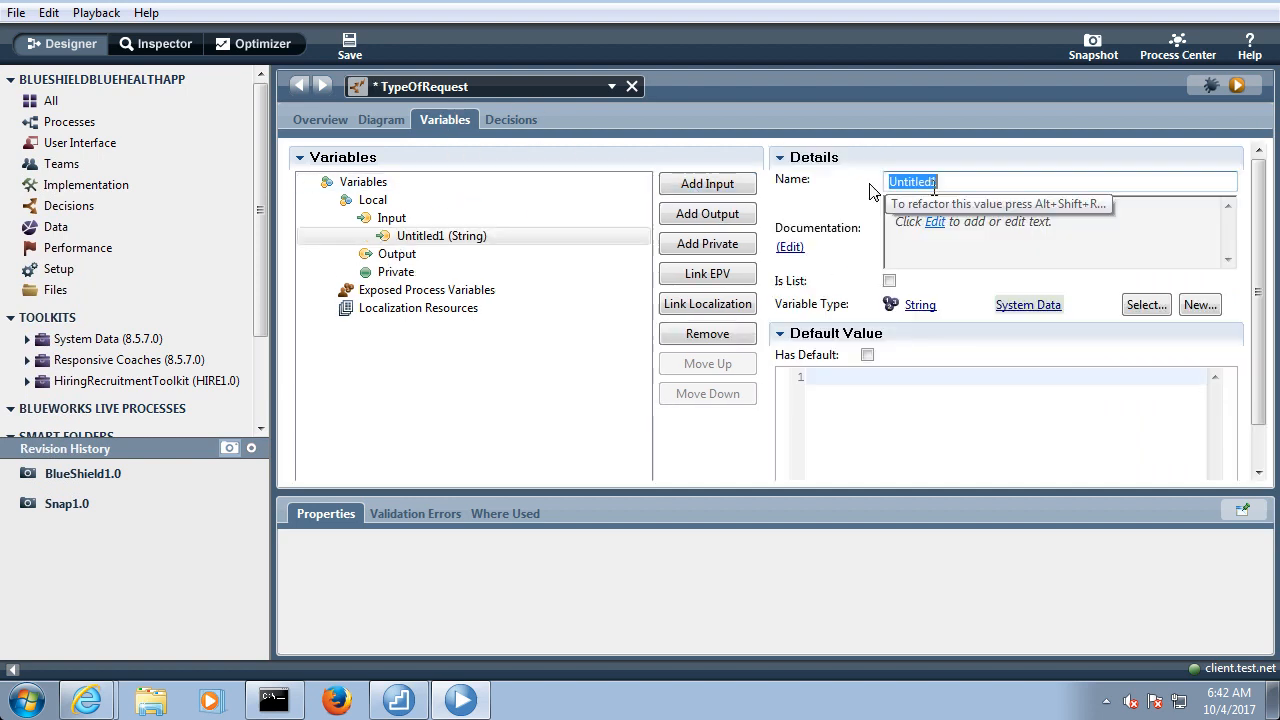
type("workIte")
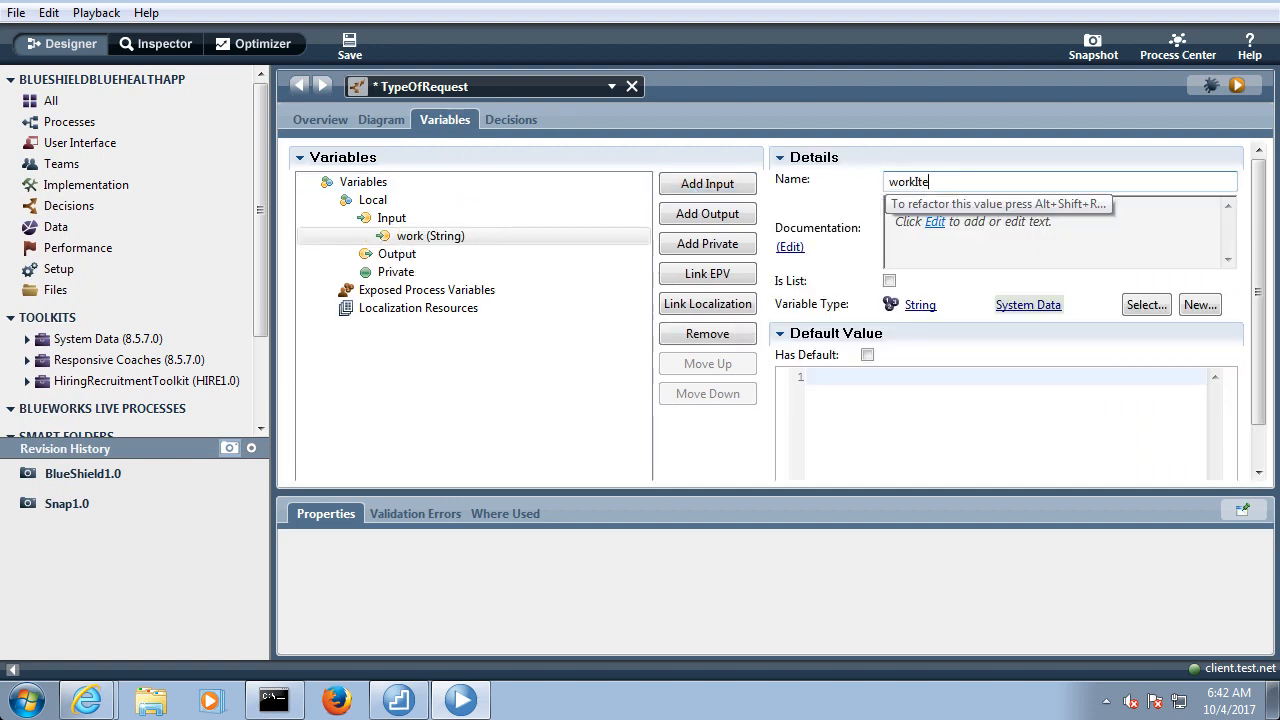
type("m")
left_click(1140, 301)
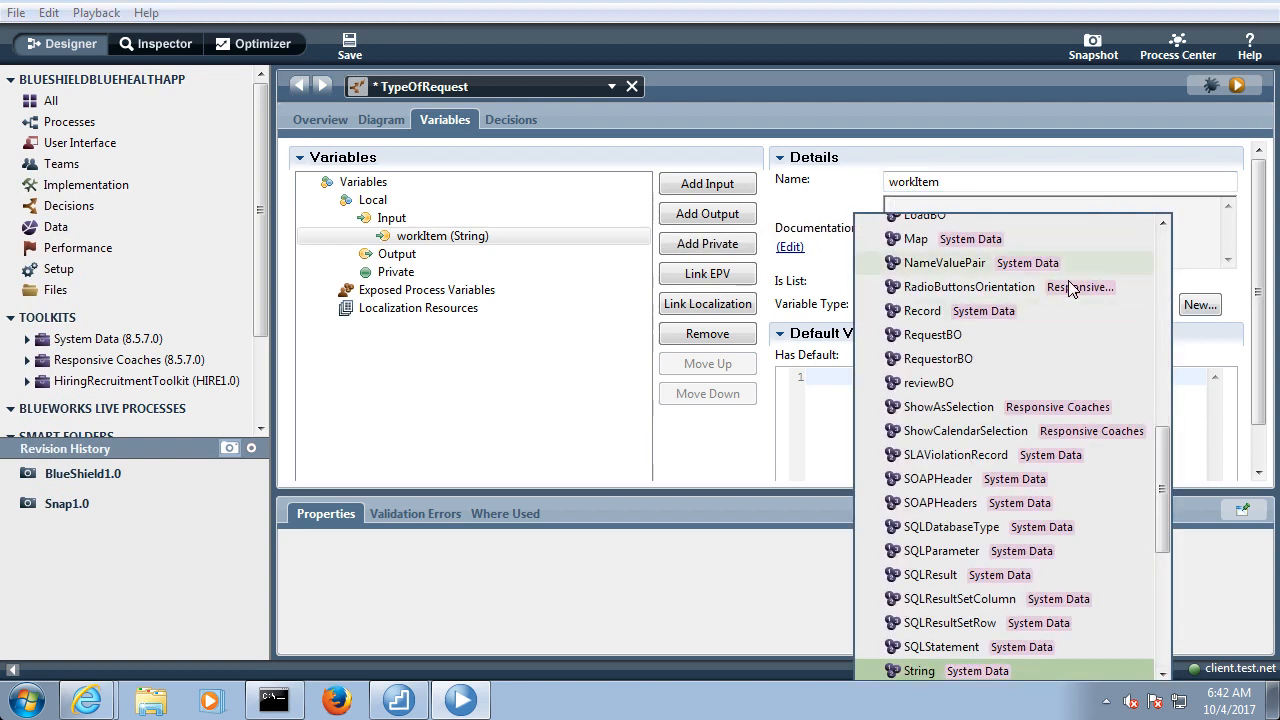
type("worki")
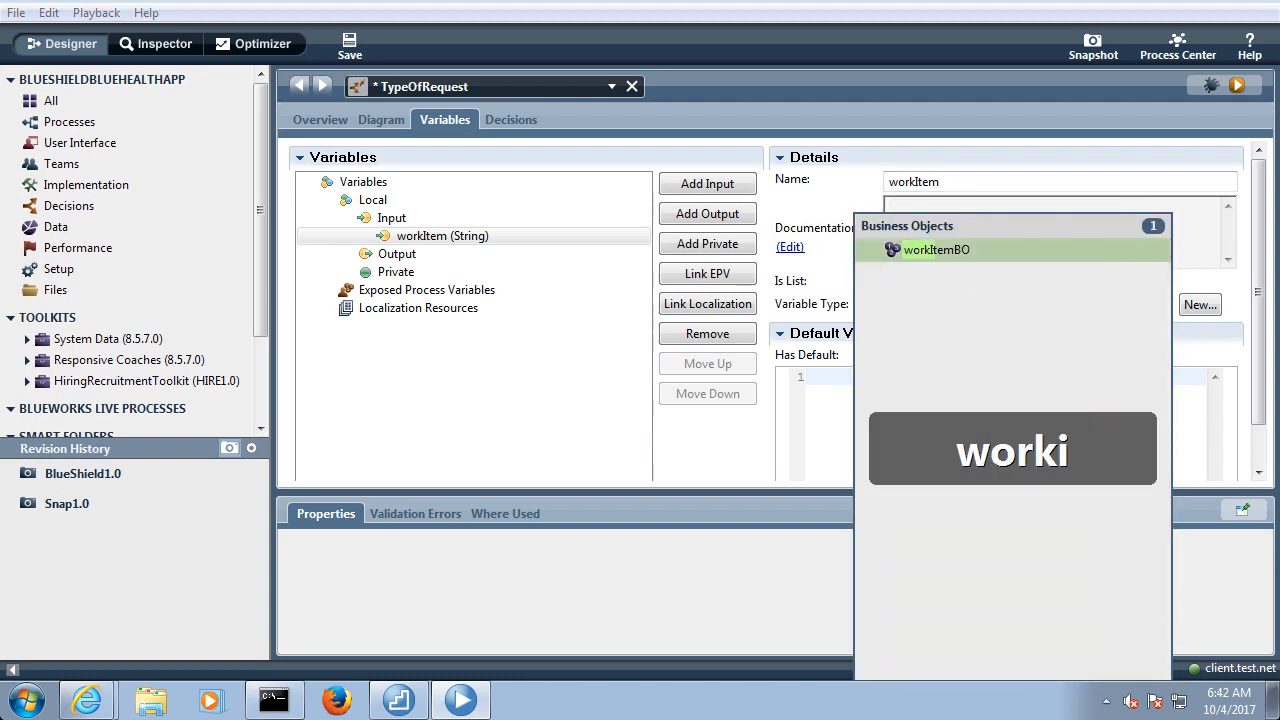
key("Return")
Add an output variable named workItem of type workItemBO and save the service
left_click(471, 253)
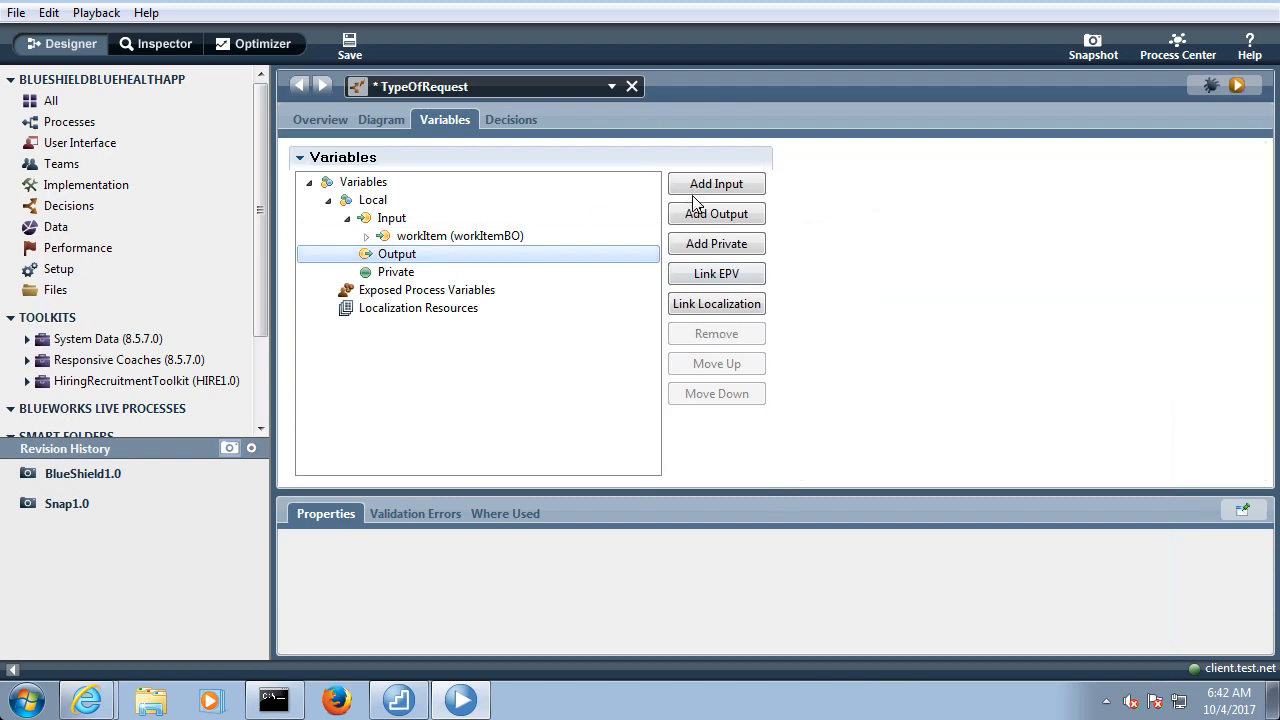
left_click(700, 212)
type("wo")
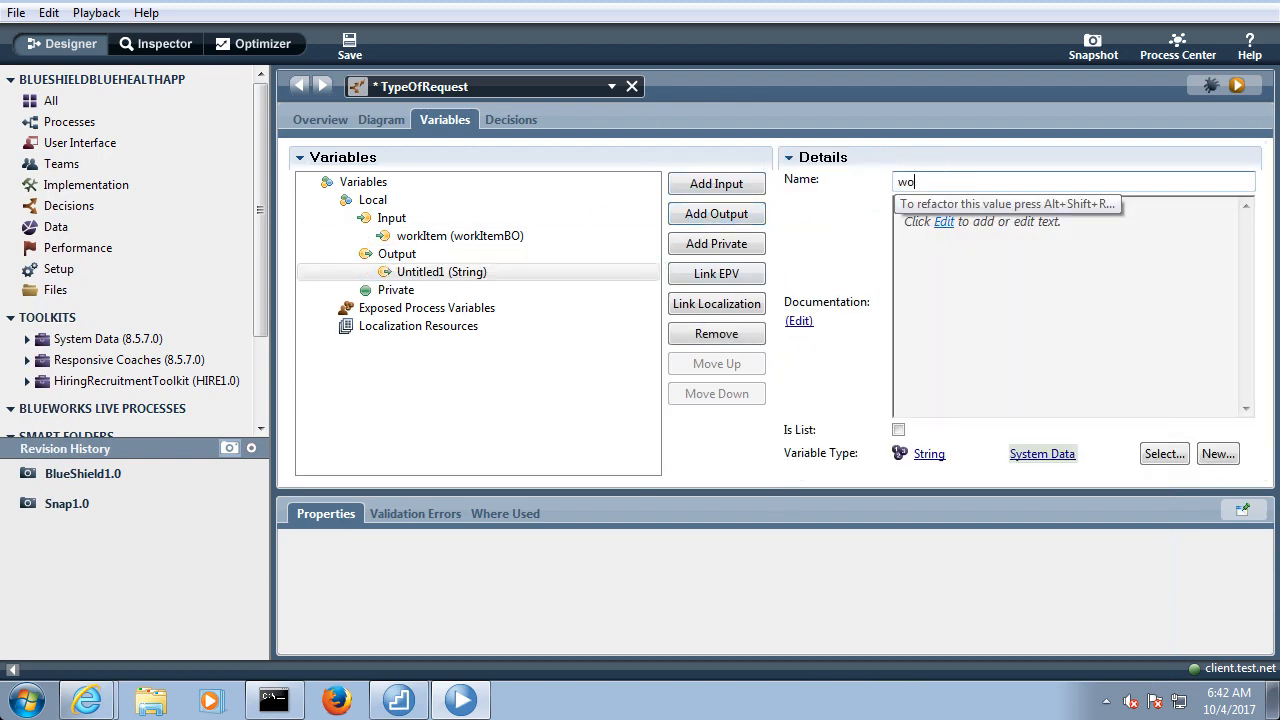
type("rkItem")
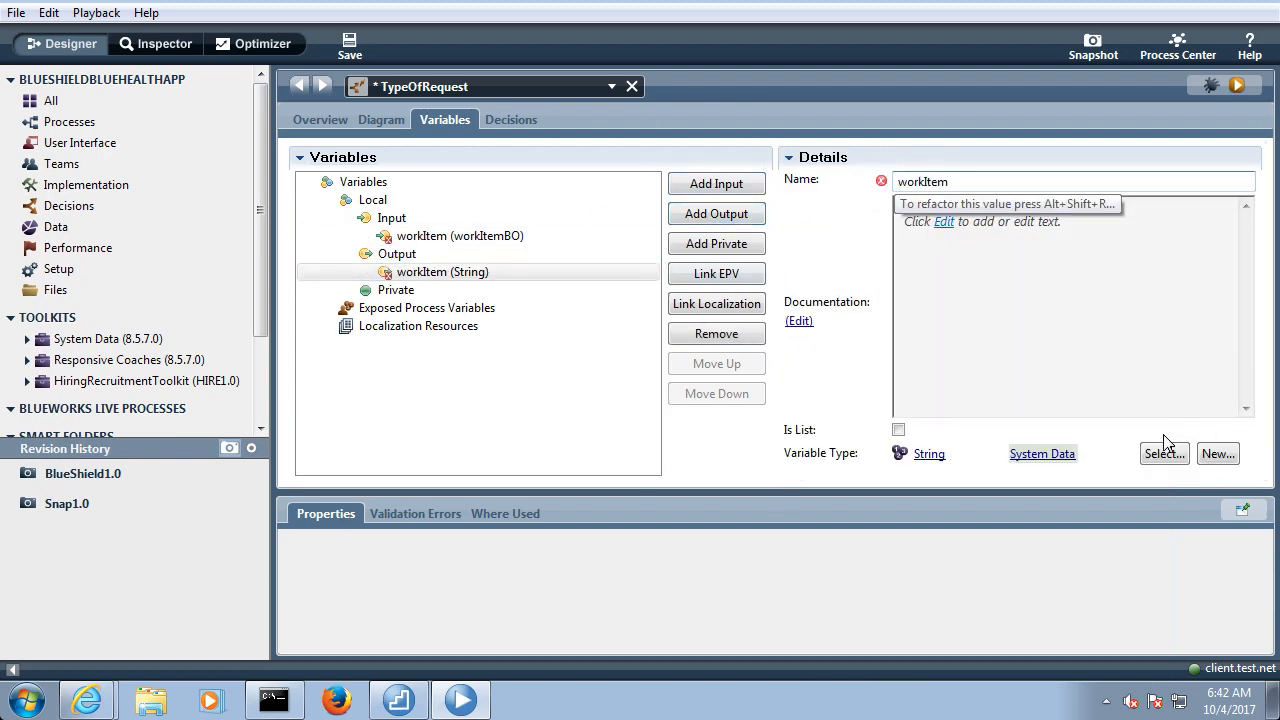
left_click(1163, 454)
type("wor")
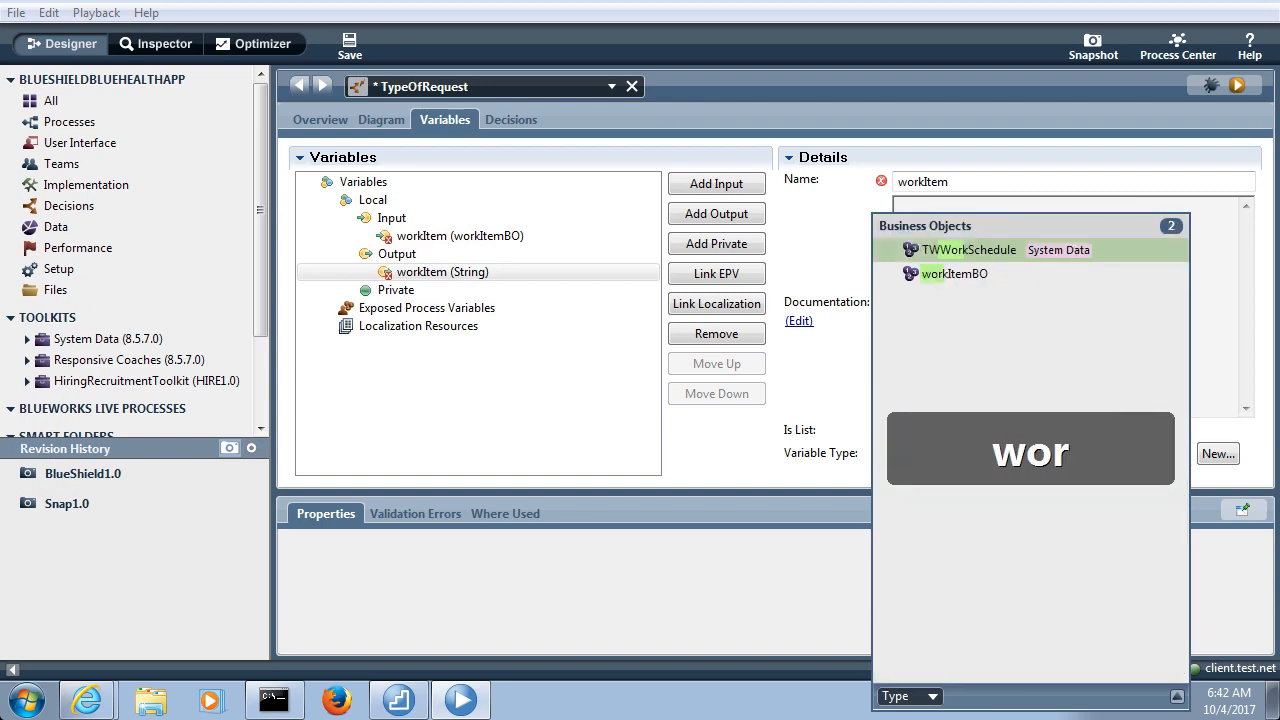
type("kiten")
key("BackSpace")
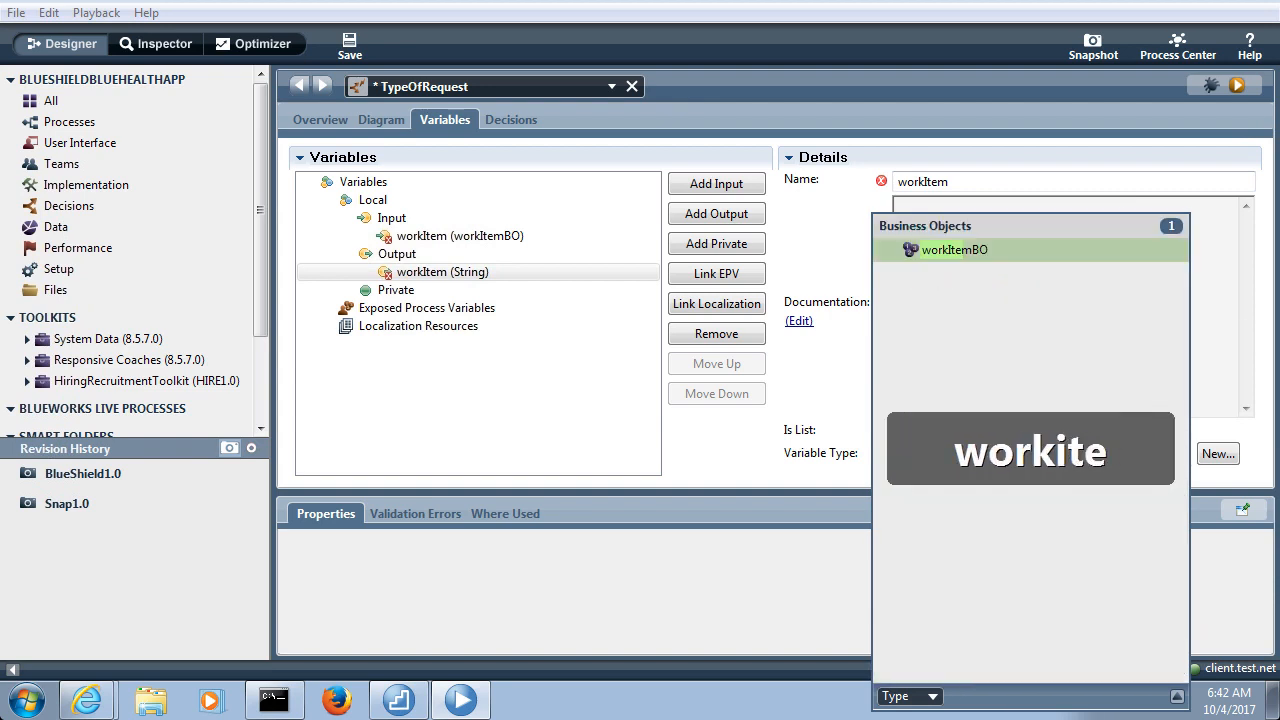
type("m")
left_click(1002, 256)
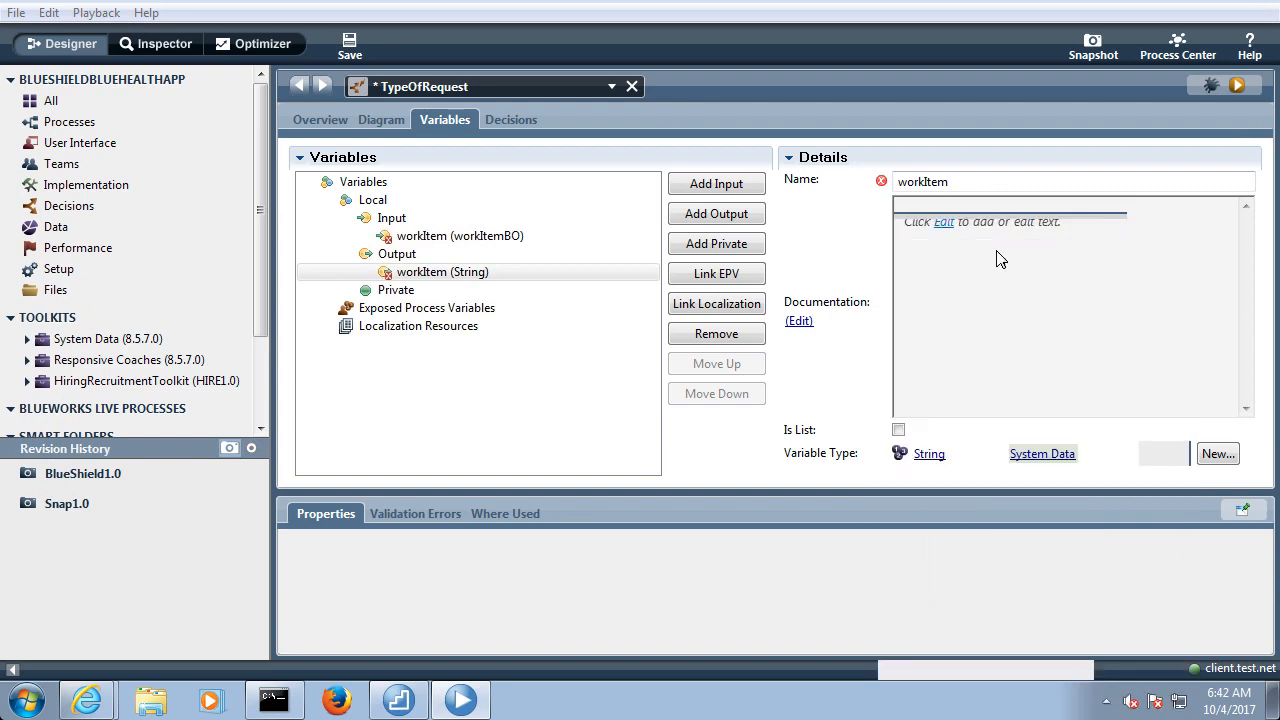
left_click(350, 45)
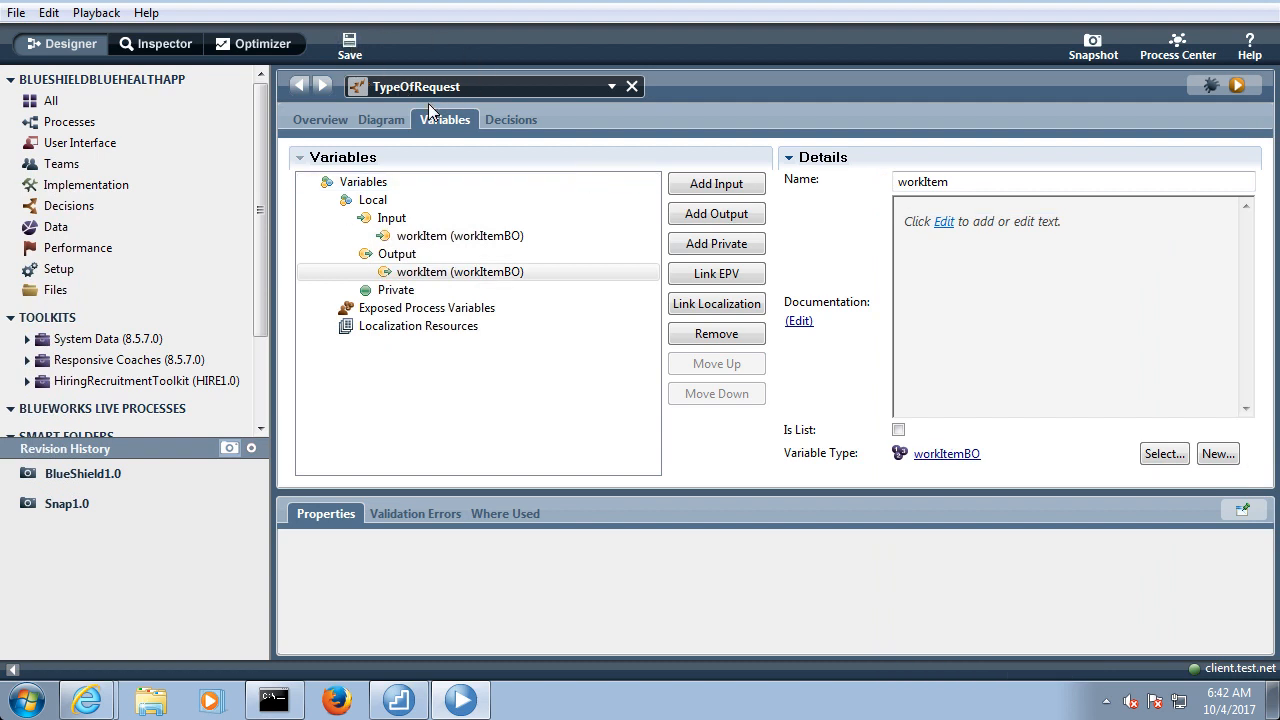
Add a BAL Rule named Create Request Rules between Start and End in the service diagram
left_click(389, 119)
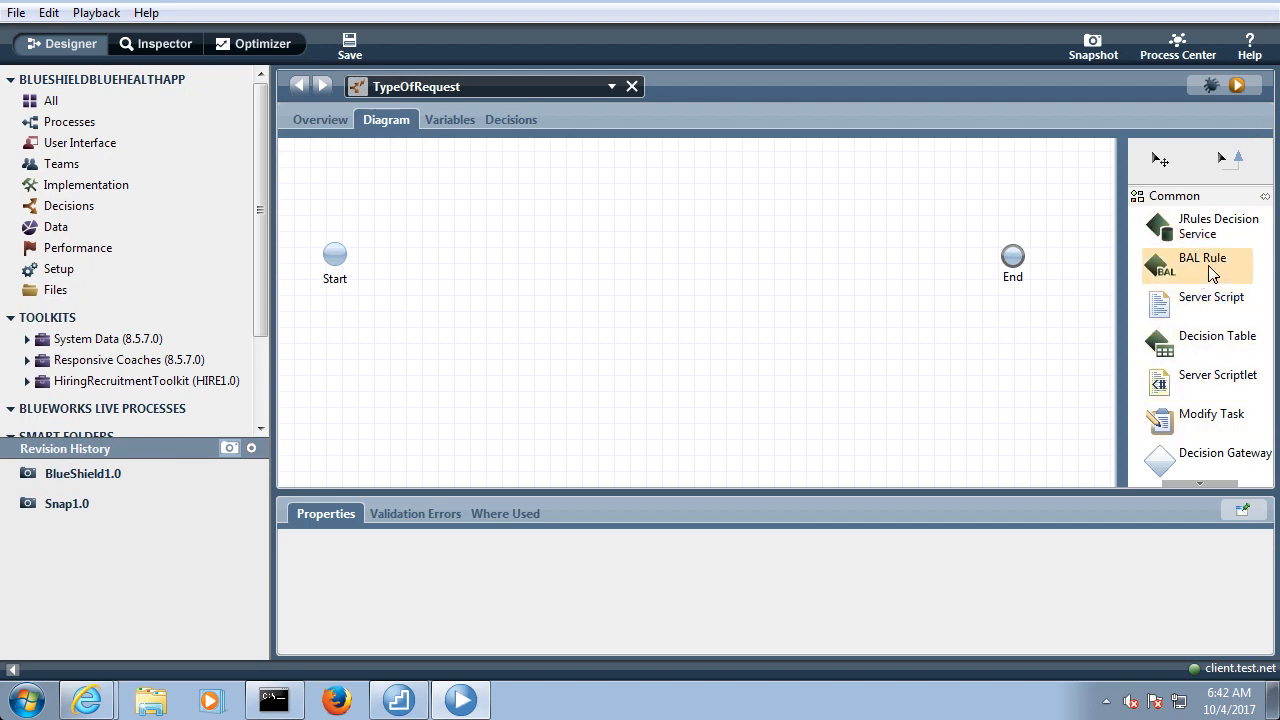
left_click_drag(1212, 275, 623, 240)
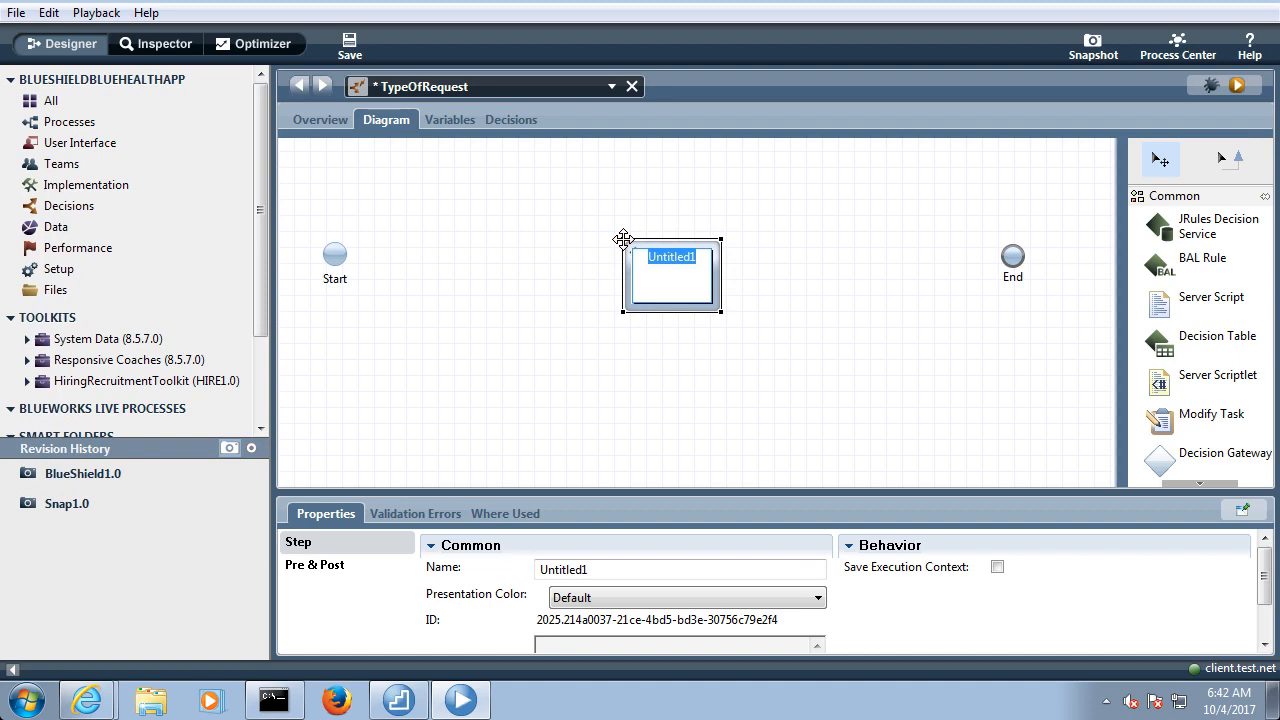
type("Create ")
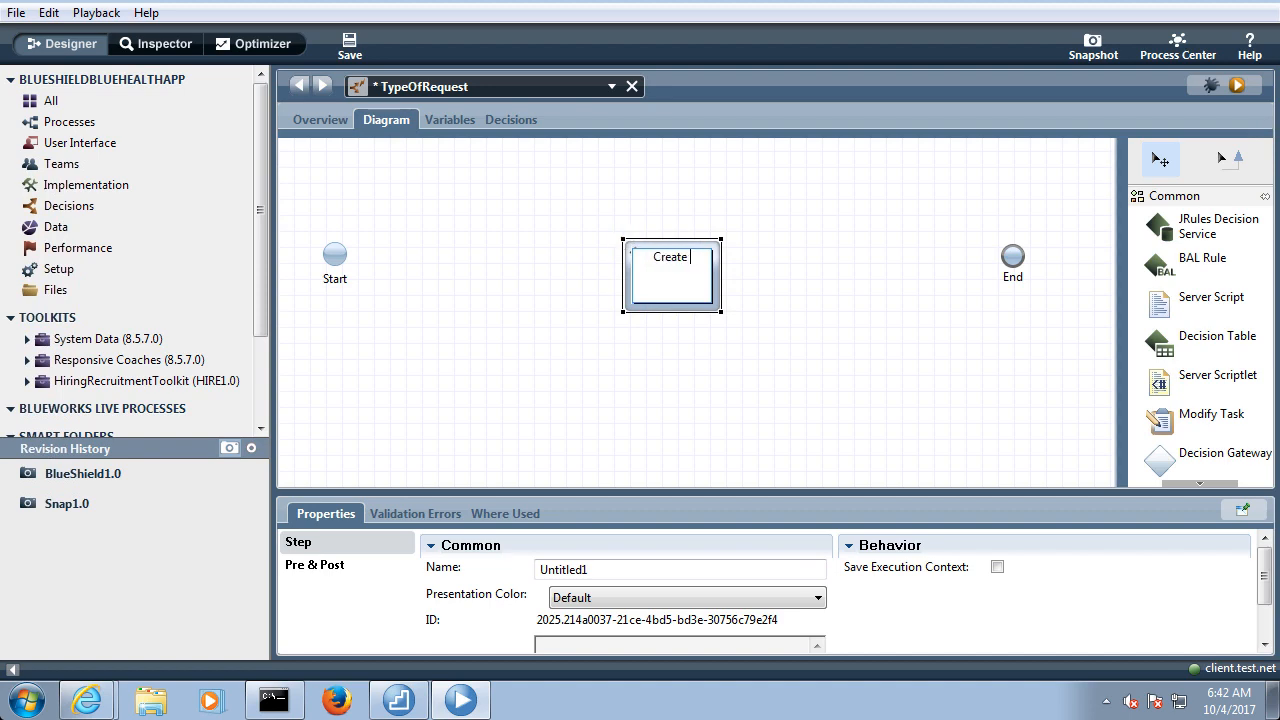
type("Request Rules")
left_click(734, 337)
Connect Start through Create Request Rules to End, move the rule up level with them, and save the service
left_click(1236, 158)
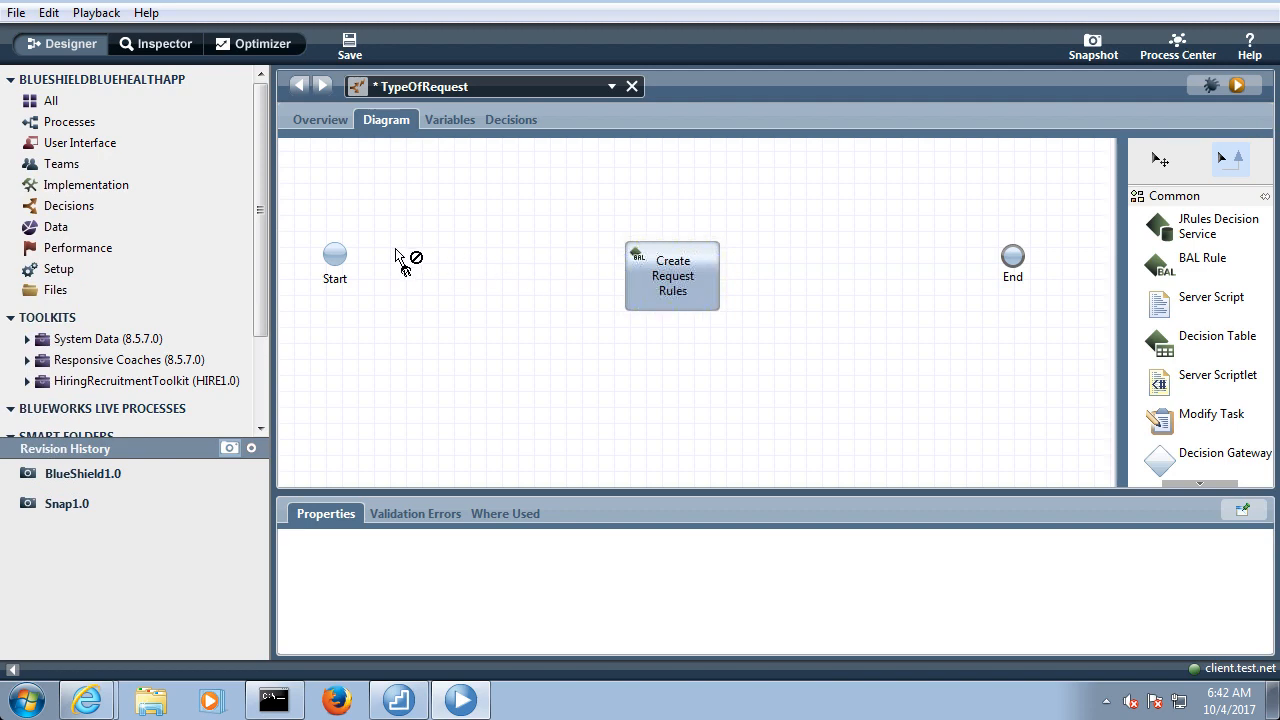
left_click_drag(343, 265, 640, 286)
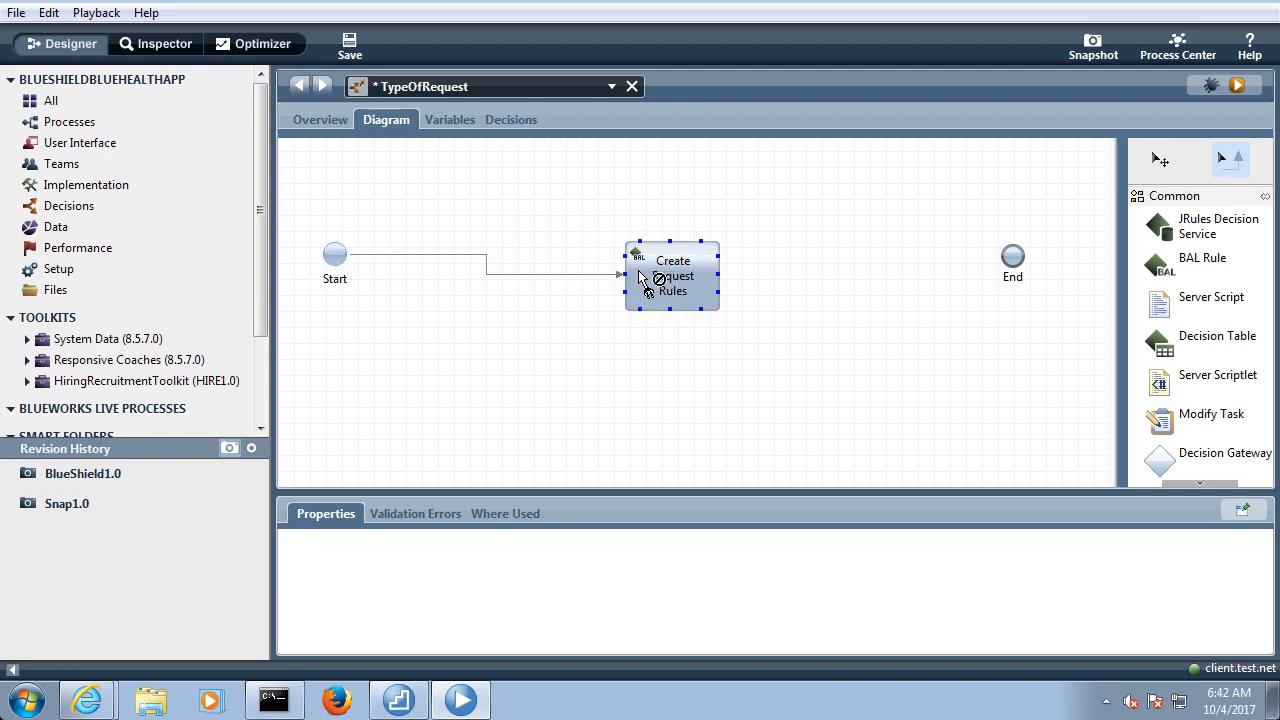
left_click_drag(720, 282, 1000, 257)
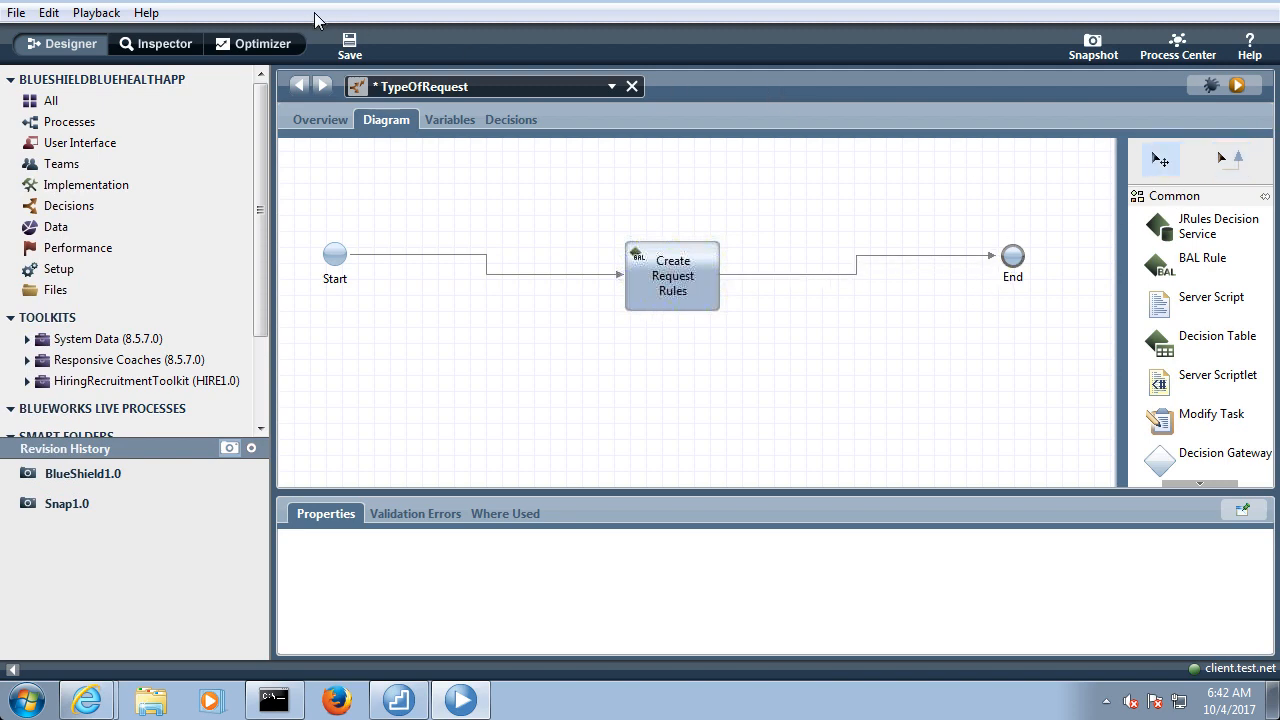
left_click(349, 47)
left_click_drag(662, 276, 654, 249)
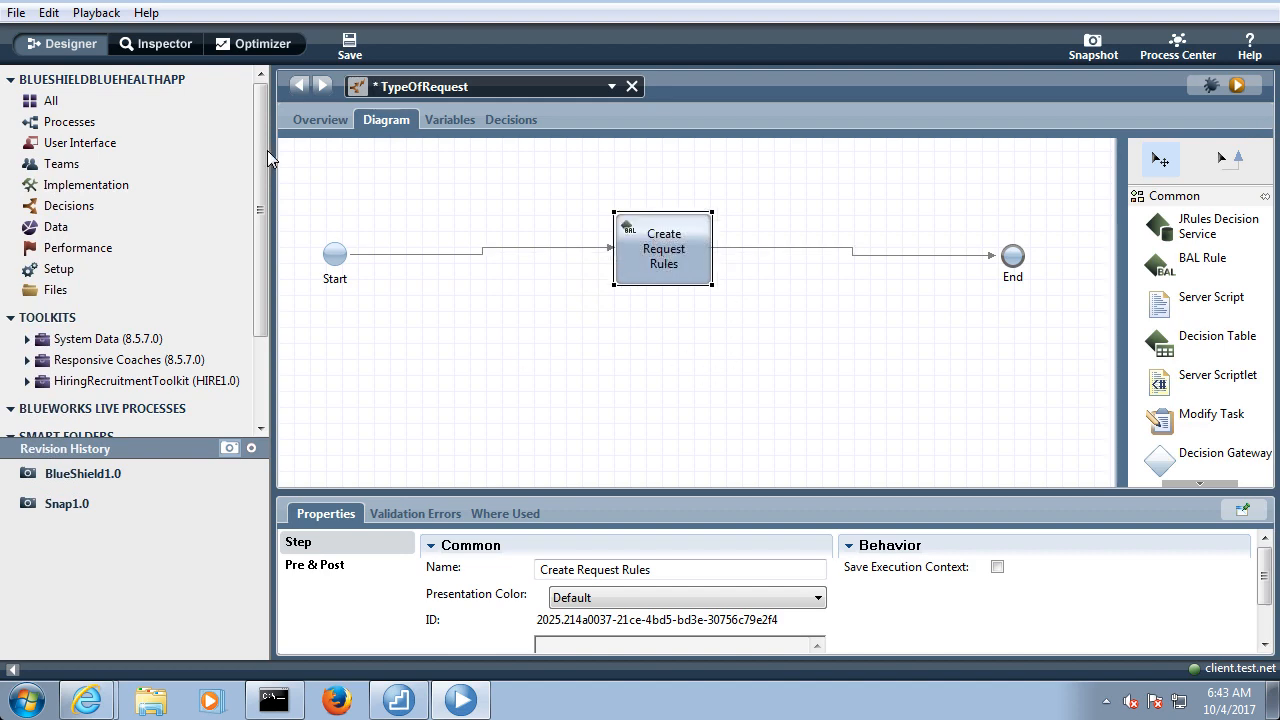
left_click(348, 42)
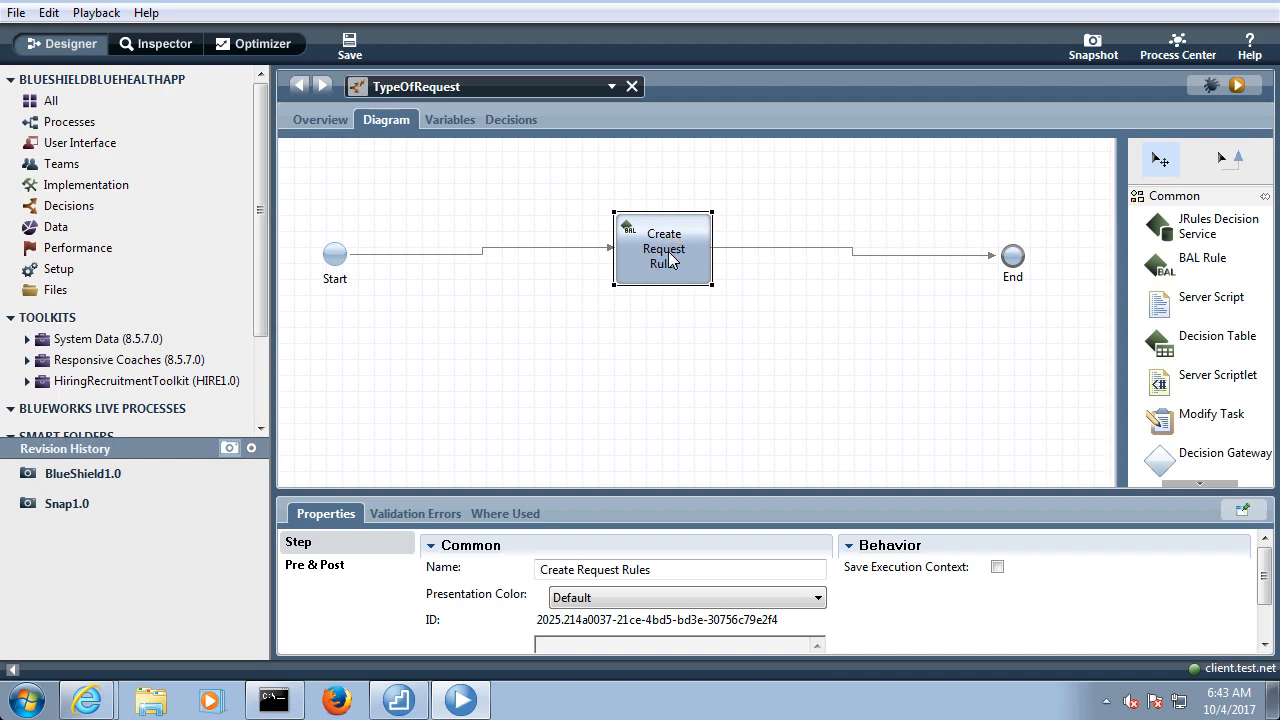
Begin an if-then statement in the decision of Create Request Rules, with the condition placeholder cleared after "if"
left_click(508, 119)
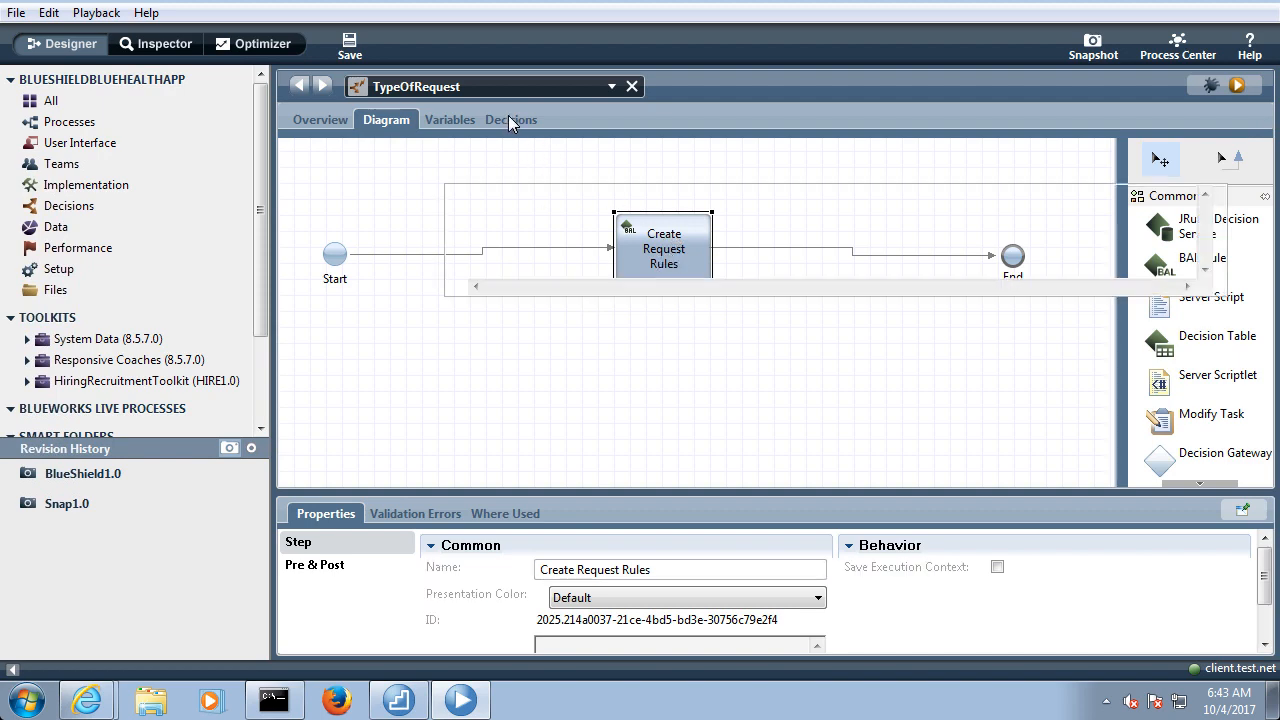
left_click(577, 245)
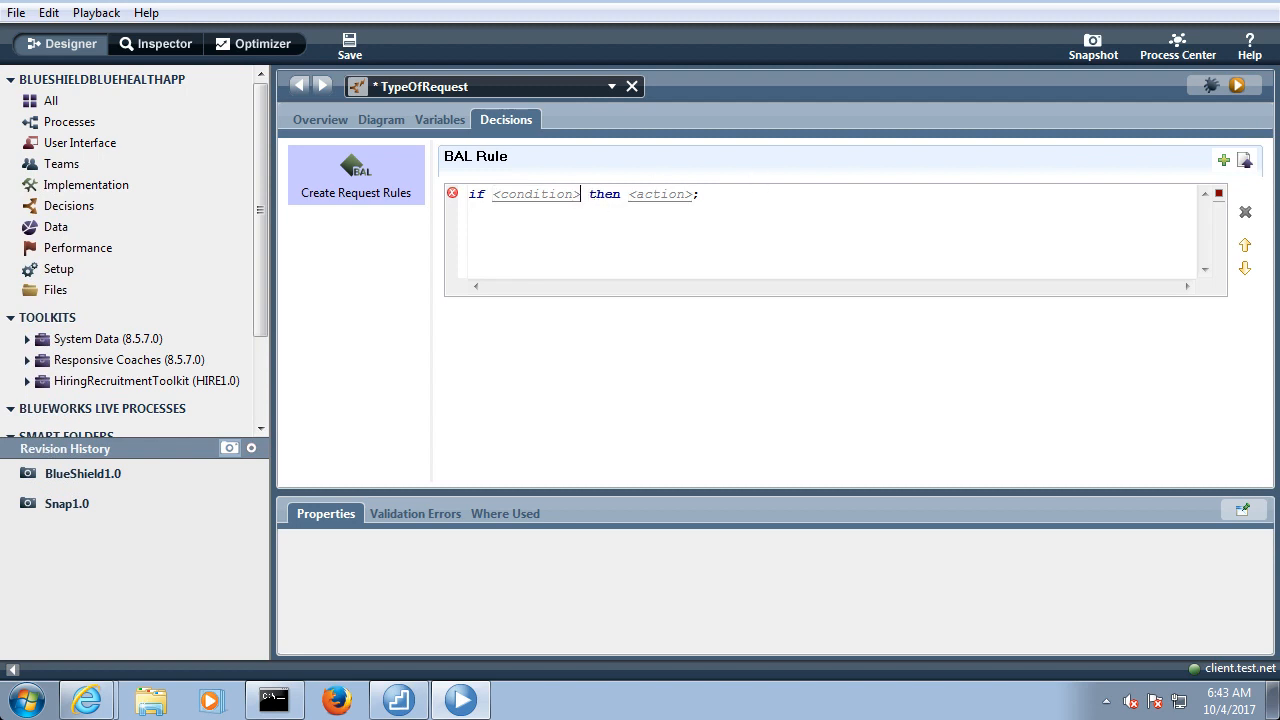
key("BackSpace")
key("BackSpace")
key("BackSpace")
key("BackSpace")
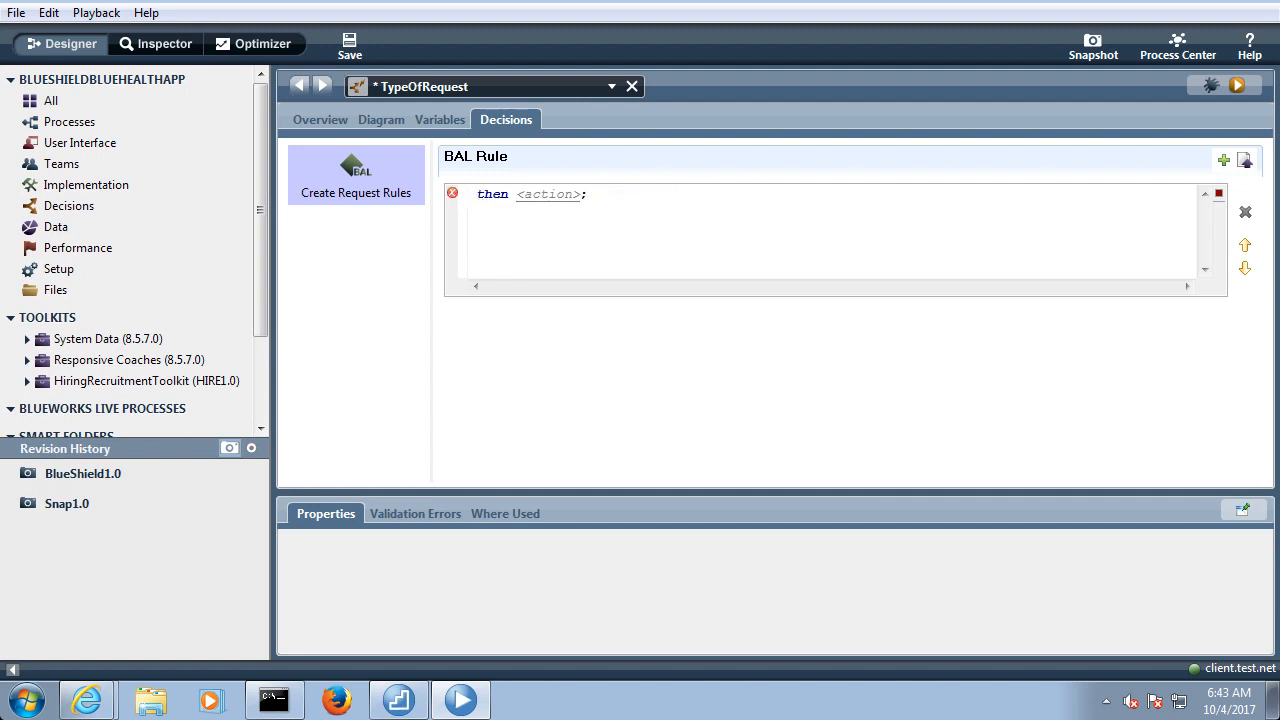
type("if")
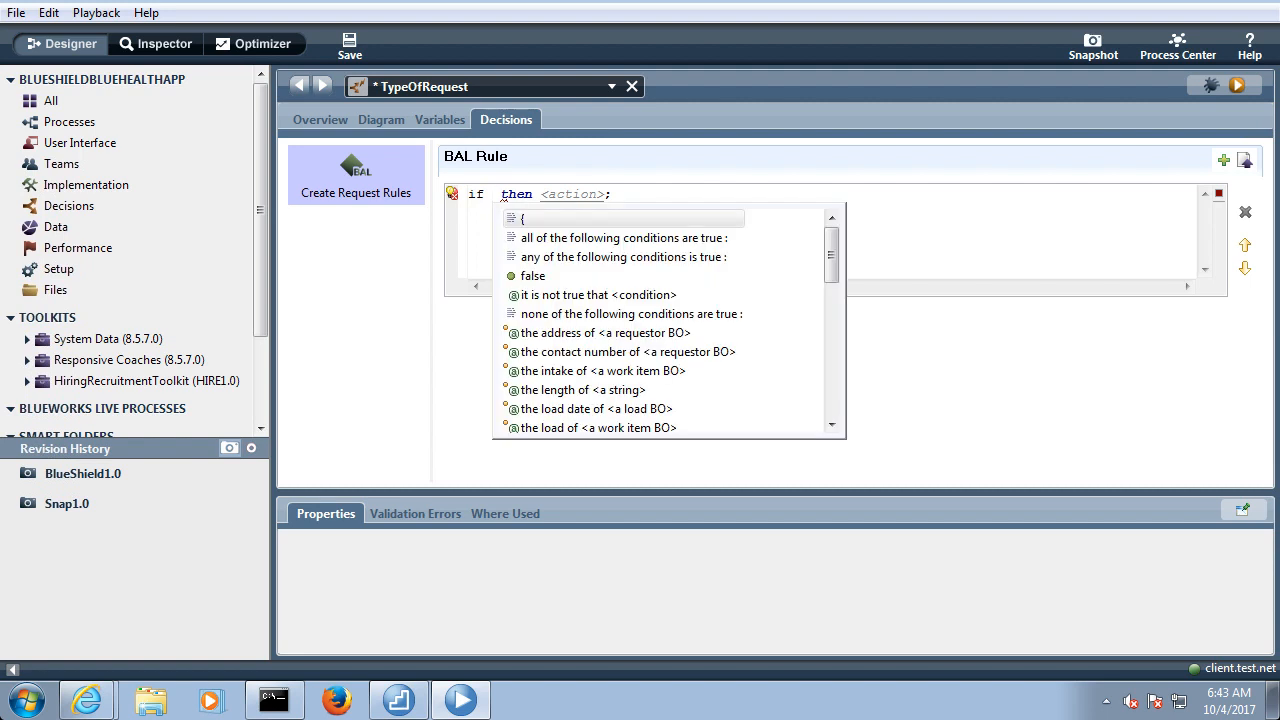
Build the condition's subject as "the type of request of the request of the intake of workItem" from the suggested phrases
key("Down")
key("Down")
key("Down")
key("Down")
key("Down")
key("Down")
key("Down")
key("Down")
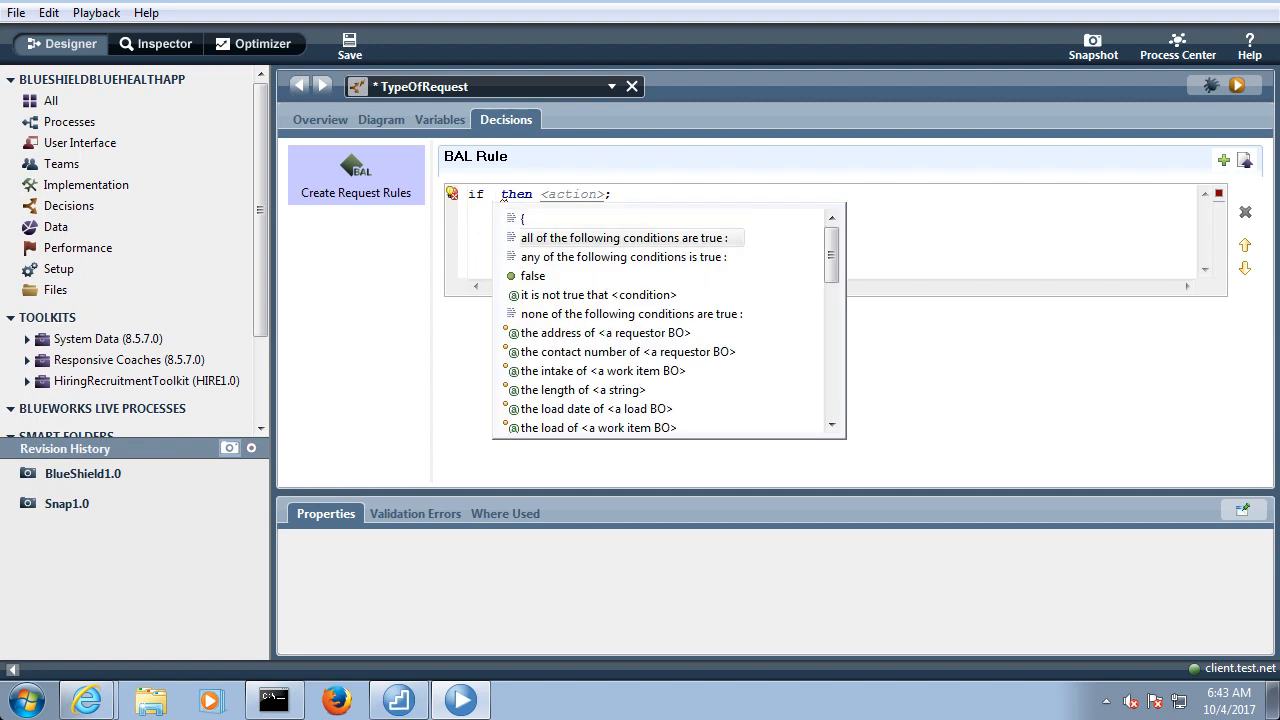
key("Down")
key("Down")
key("Down")
key("Down")
key("Down")
key("Down")
key("Down")
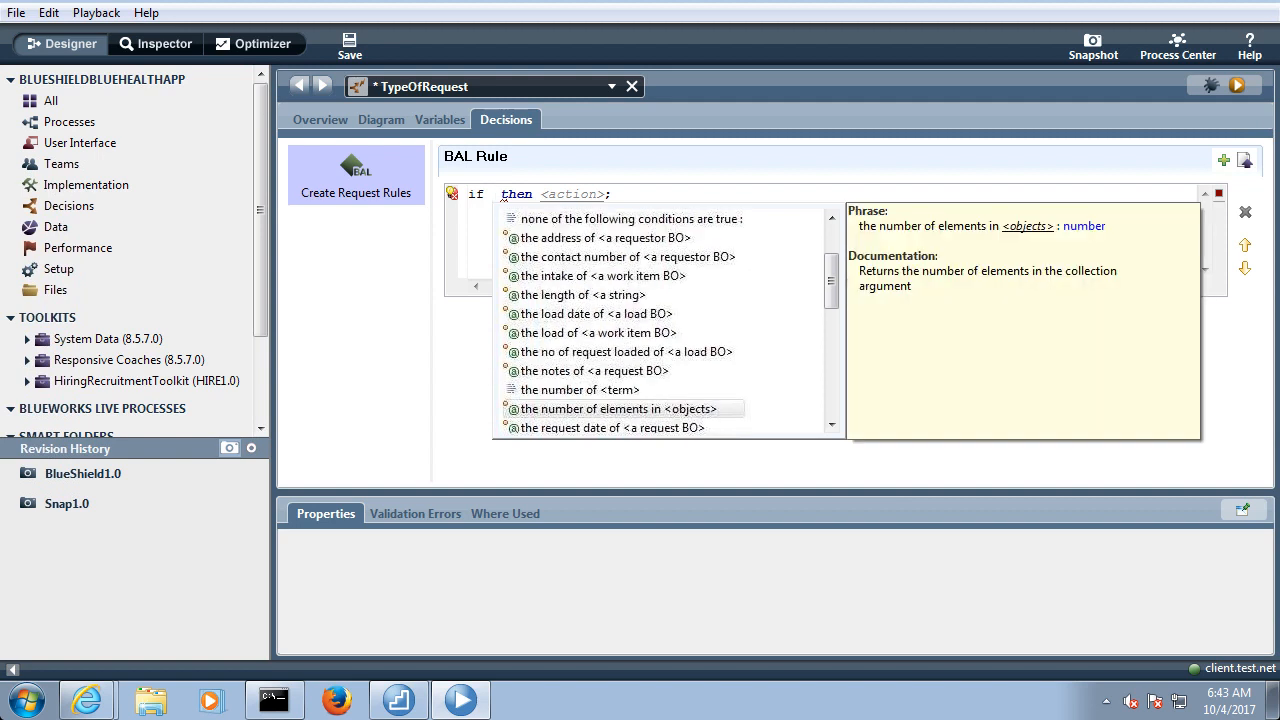
key("Up")
key("Down")
key("Down")
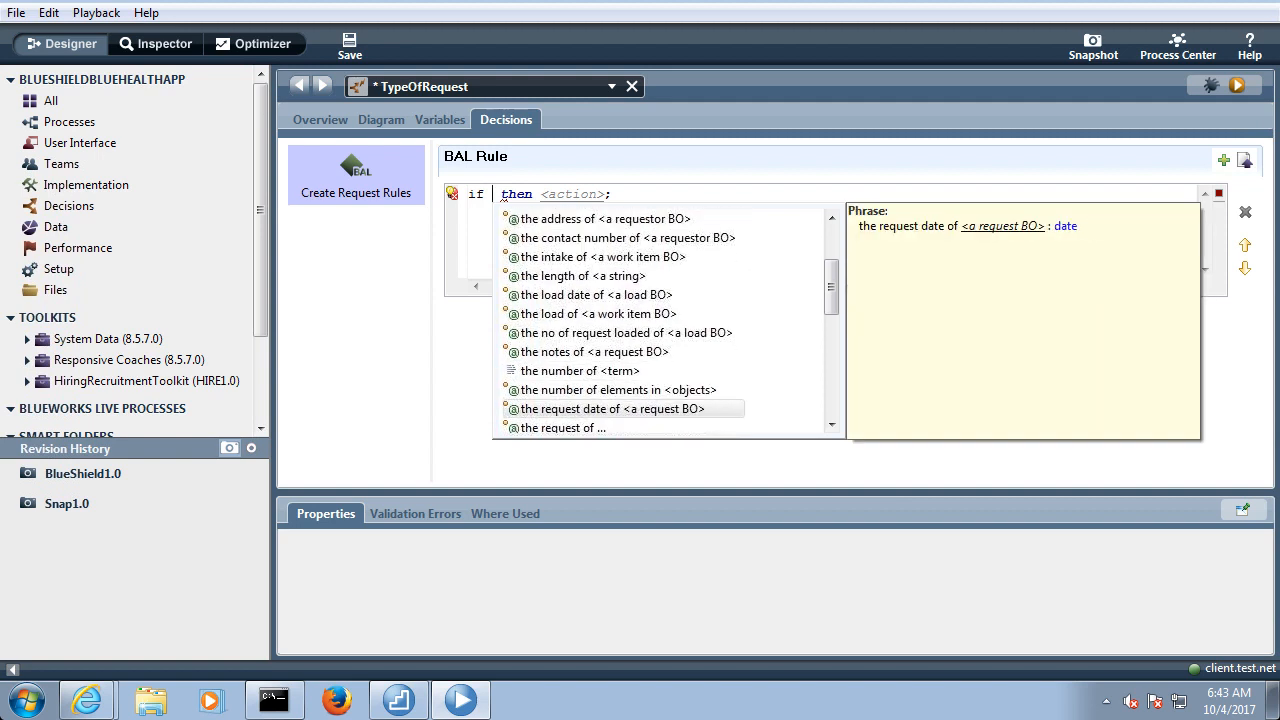
key("Down")
key("Down")
key("Down")
key("Down")
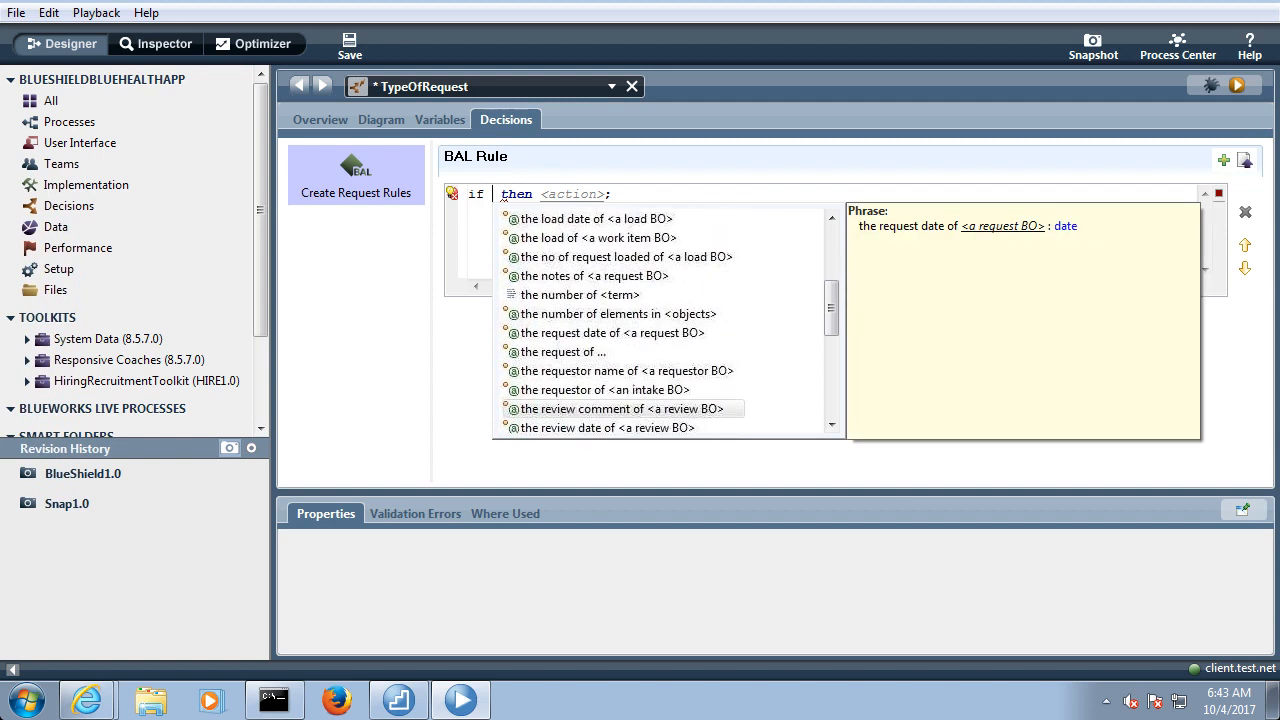
key("Down")
key("Down")
key("Down")
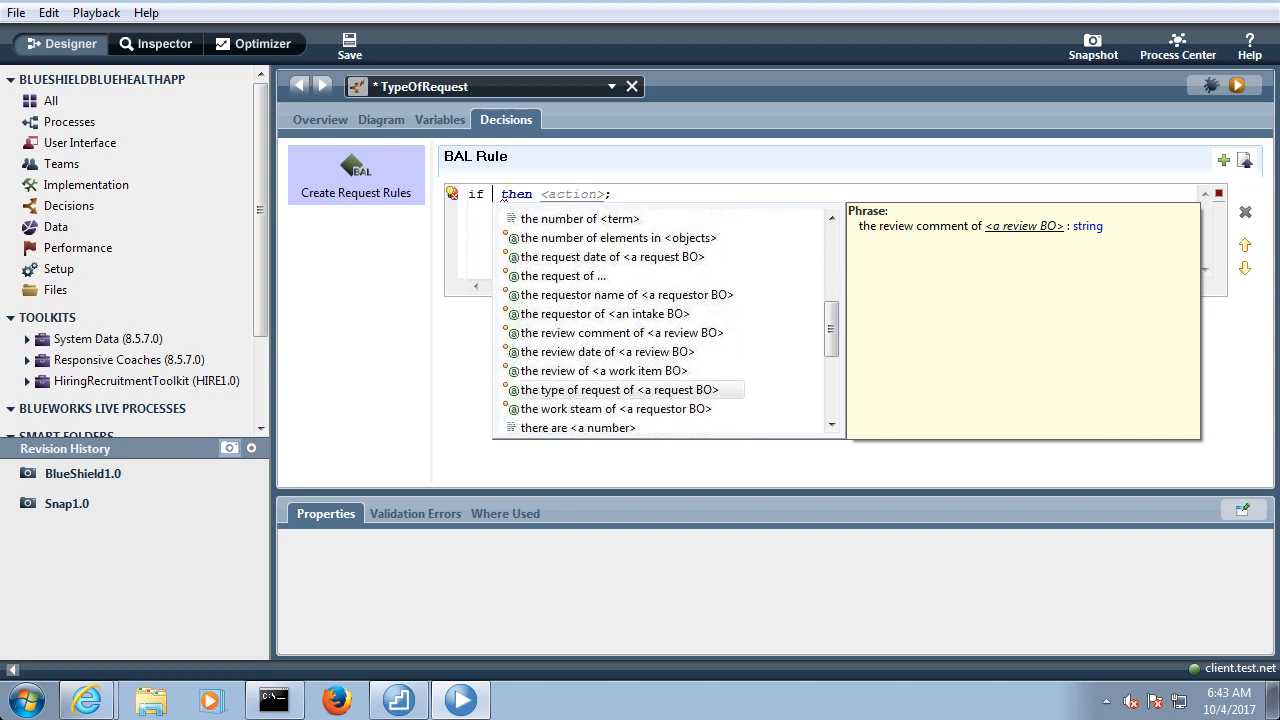
key("Return")
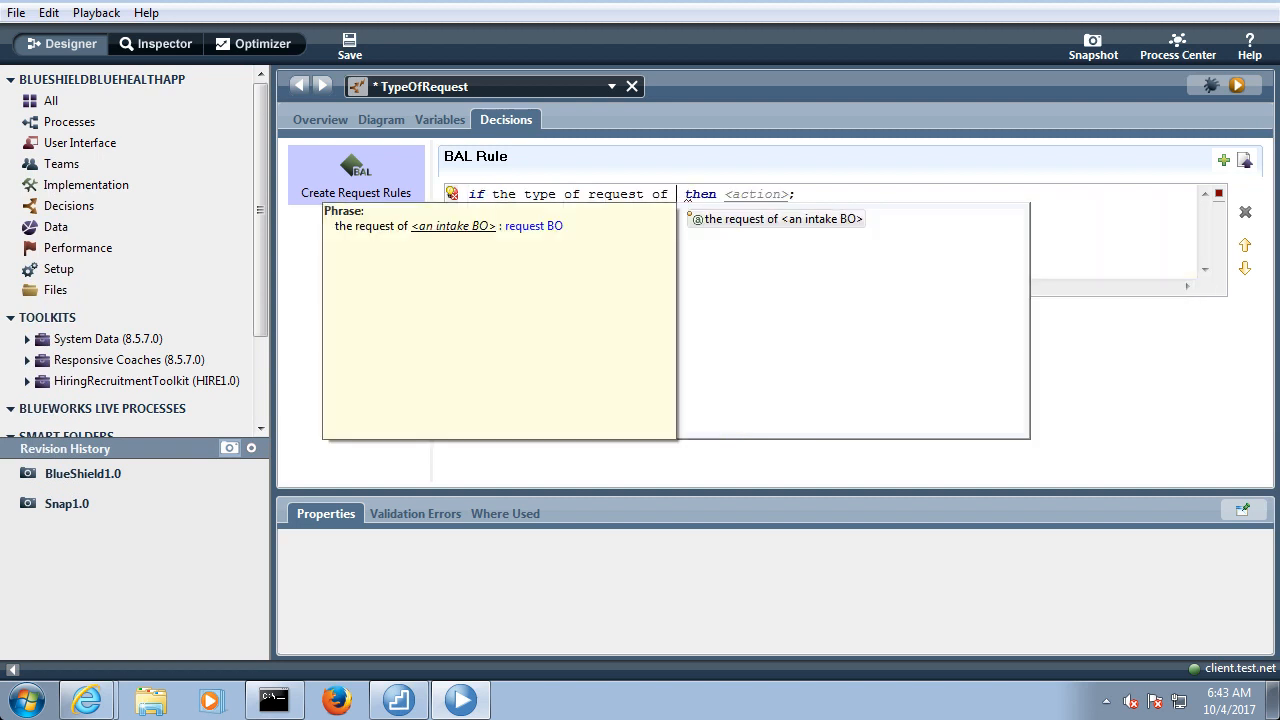
key("Return")
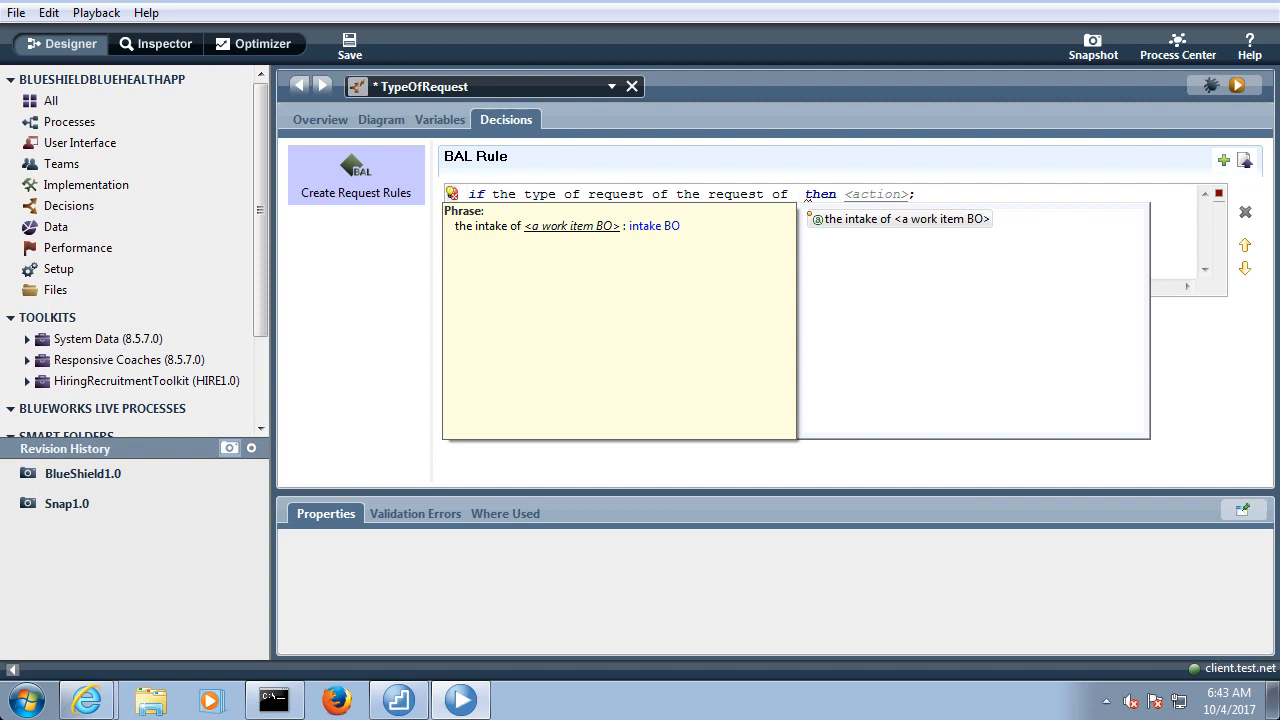
key("Return")
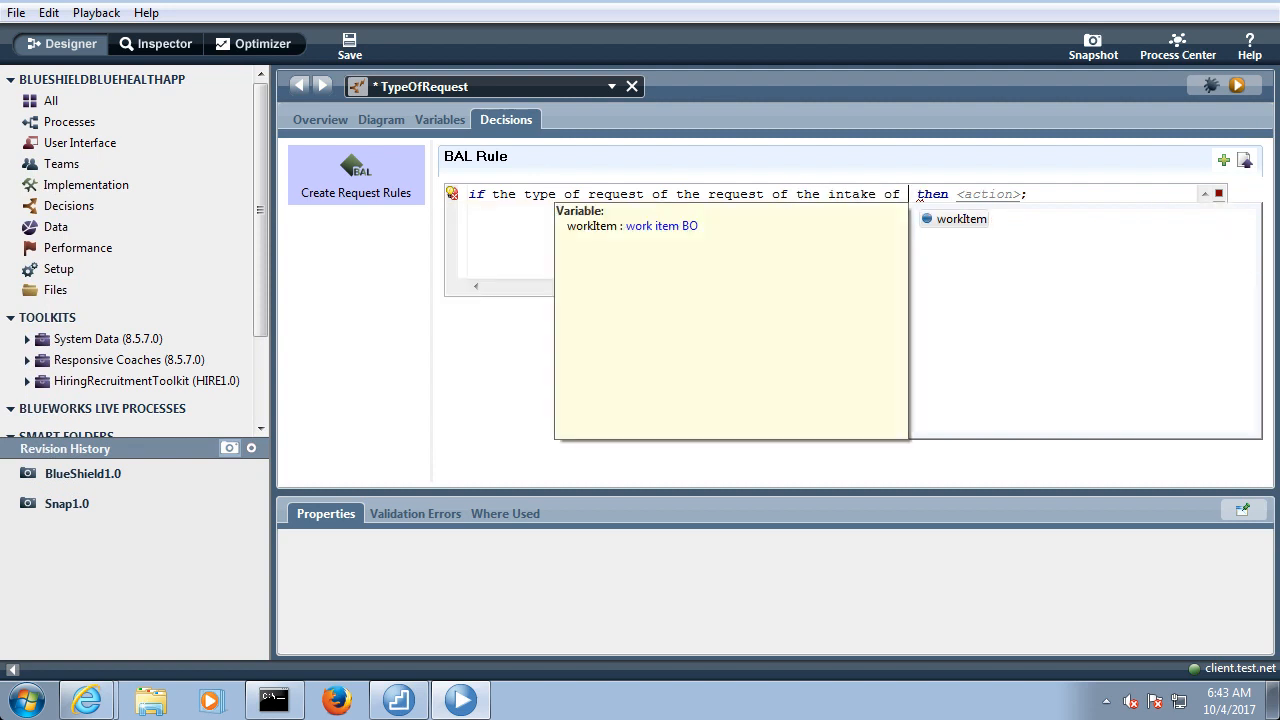
key("Return")
Complete the rule's condition with contains "Create"
key("Return")
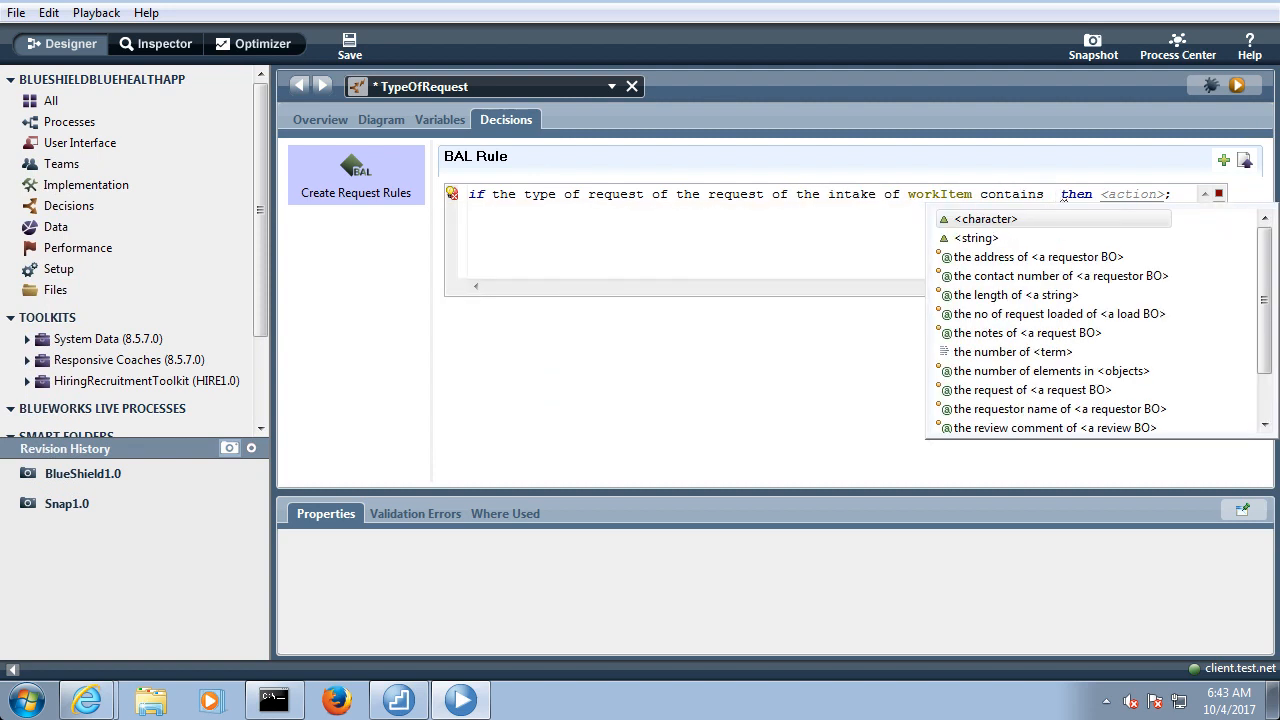
key("Return")
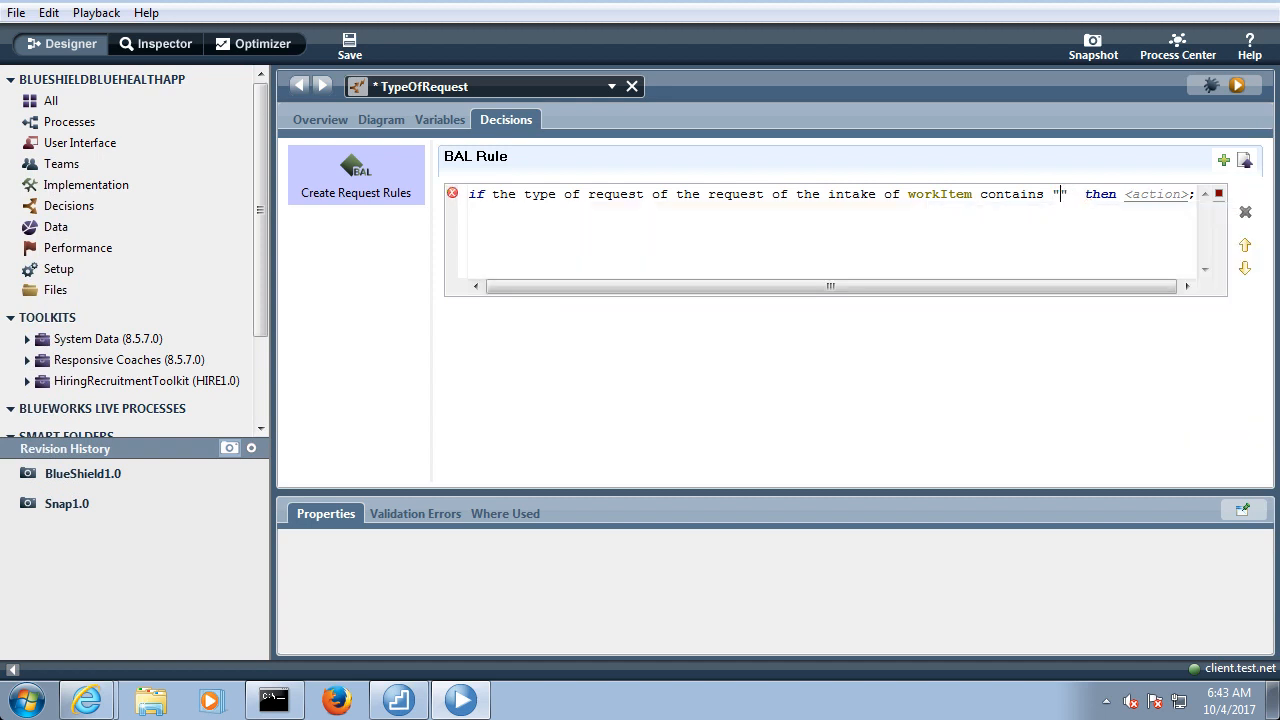
type("Create")
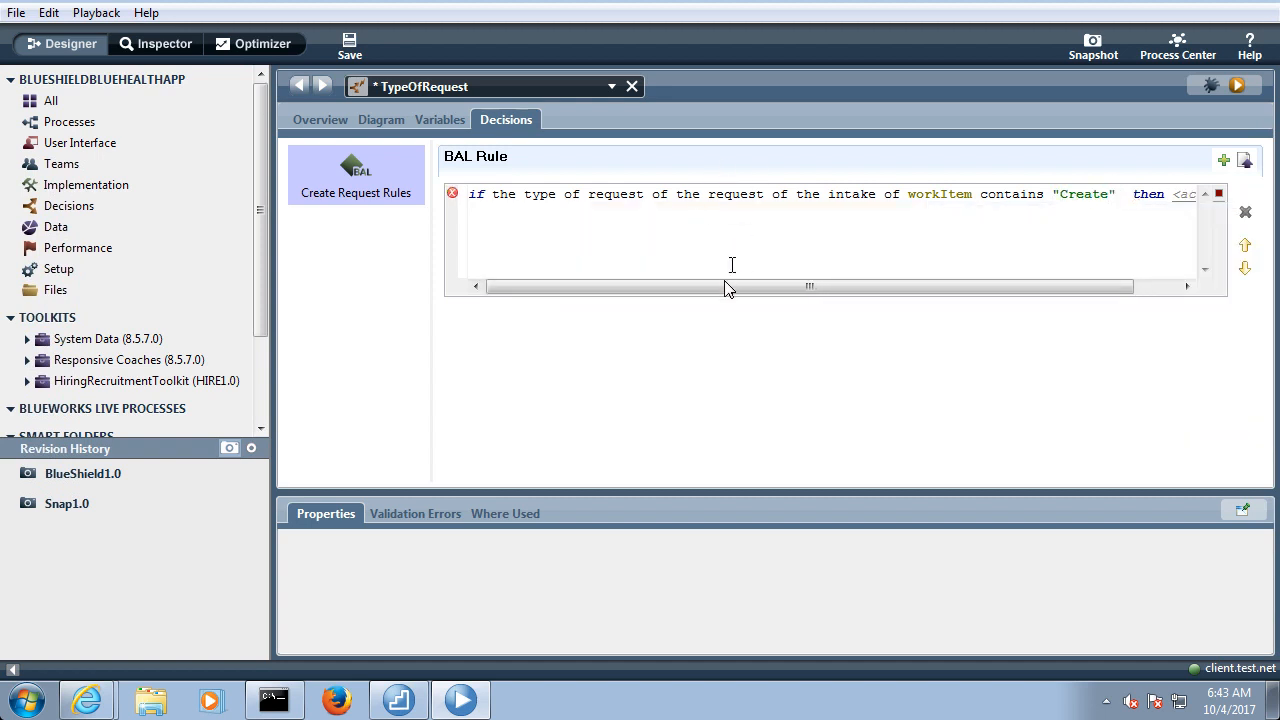
Clear the action placeholder after "then" in the "Create" rule and bring up the suggested action phrases
left_click_drag(728, 289, 1023, 300)
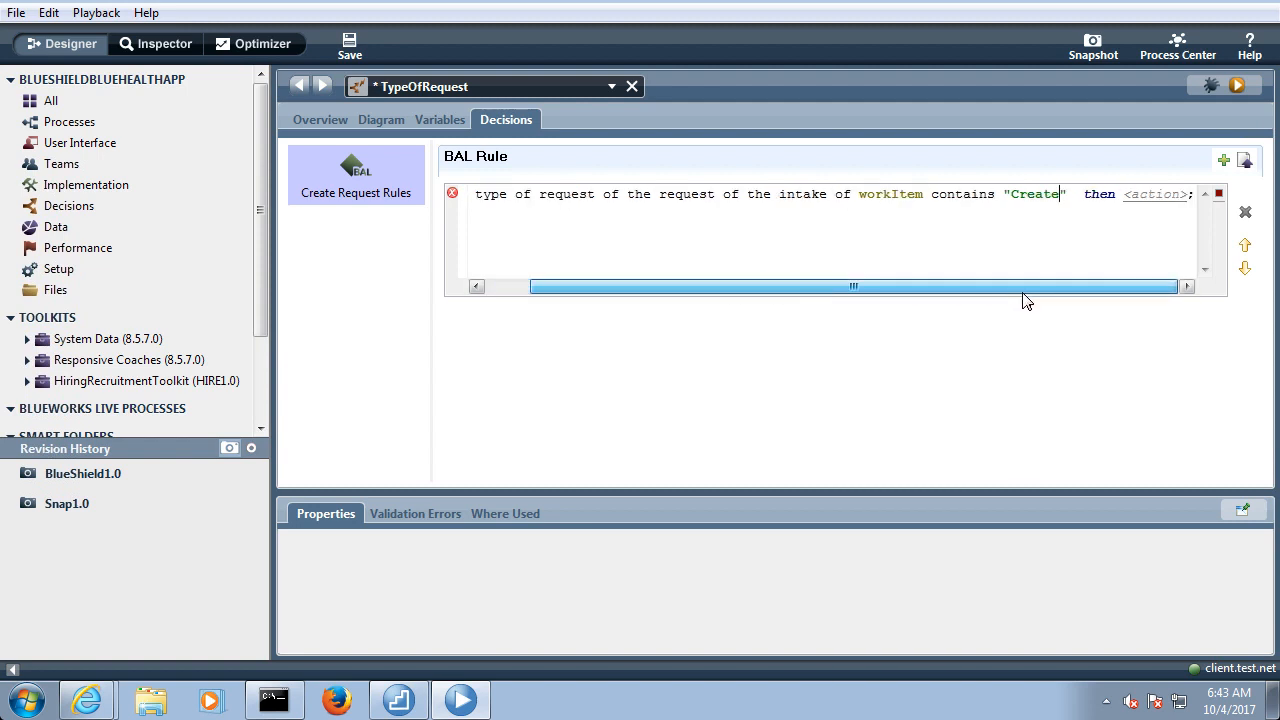
left_click(1117, 196)
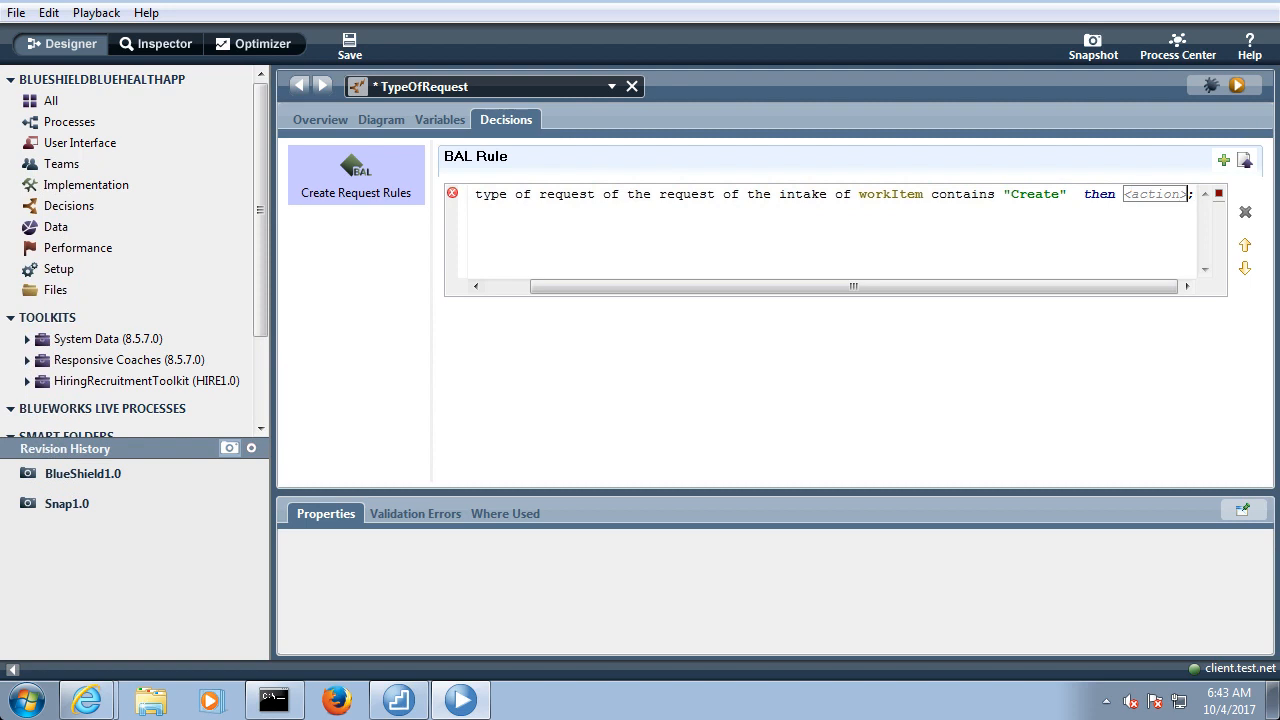
key("Delete")
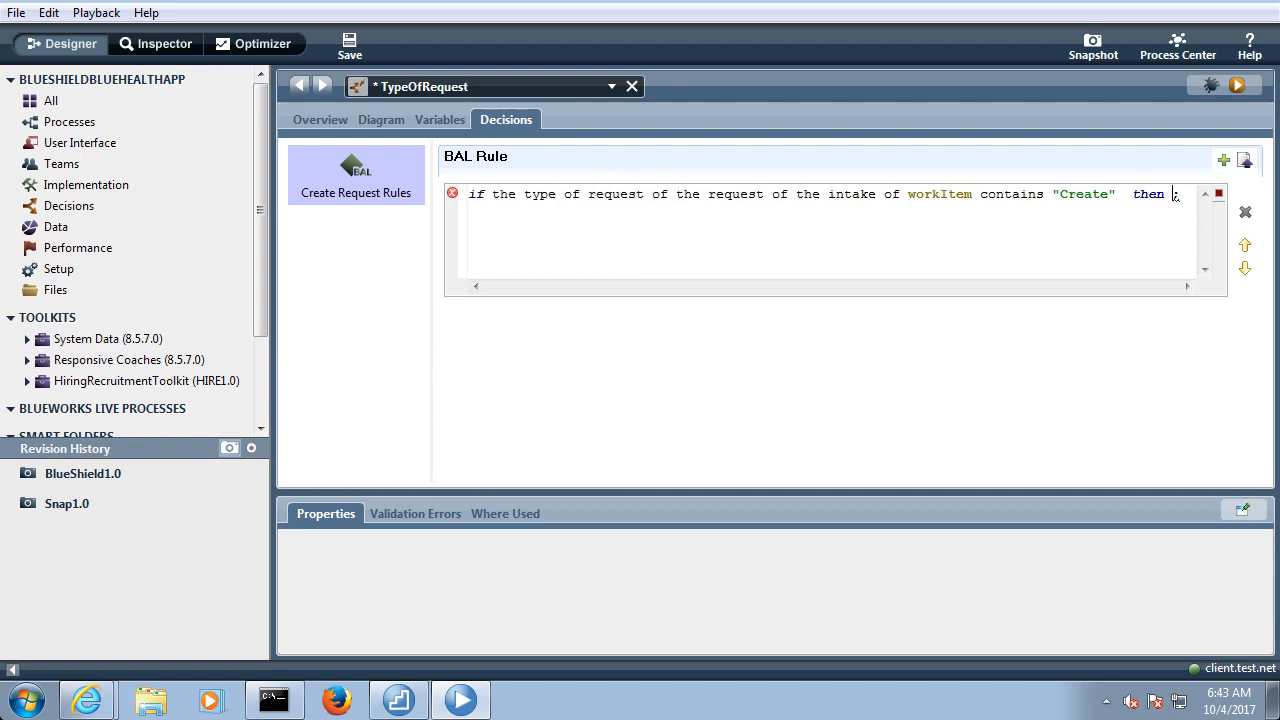
key("ctrl+space")
key("super")
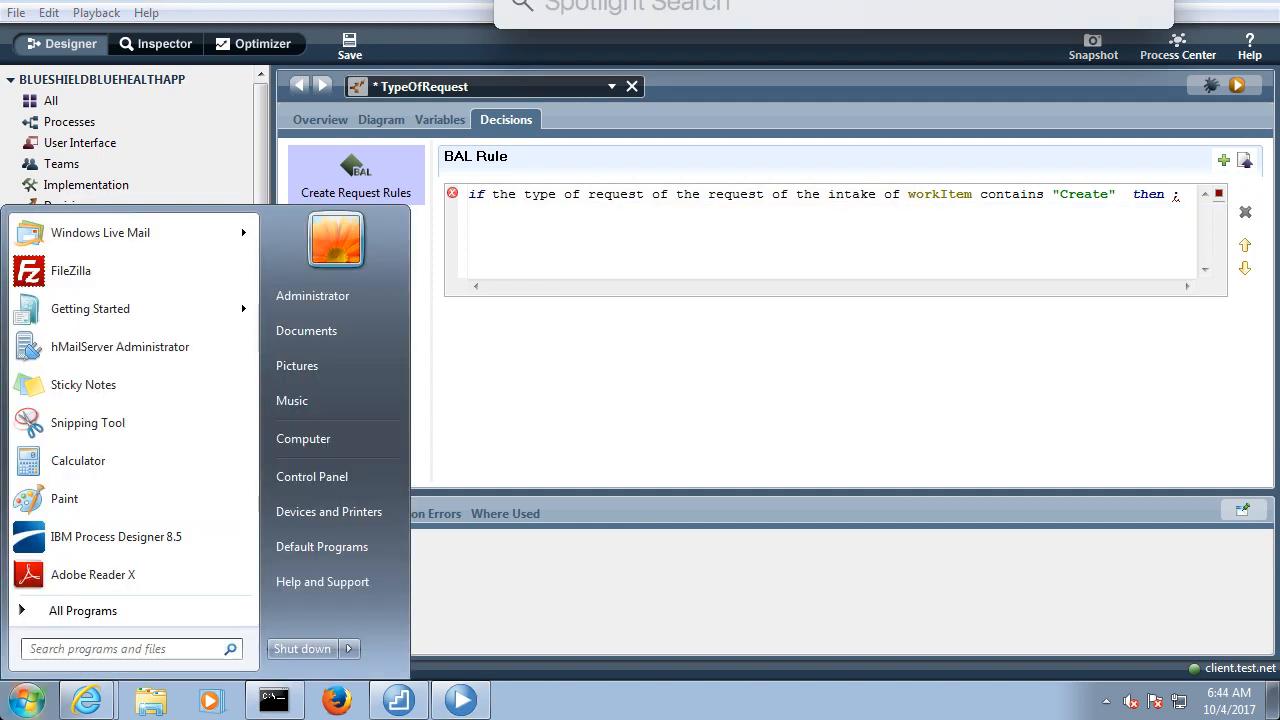
left_click(1171, 195)
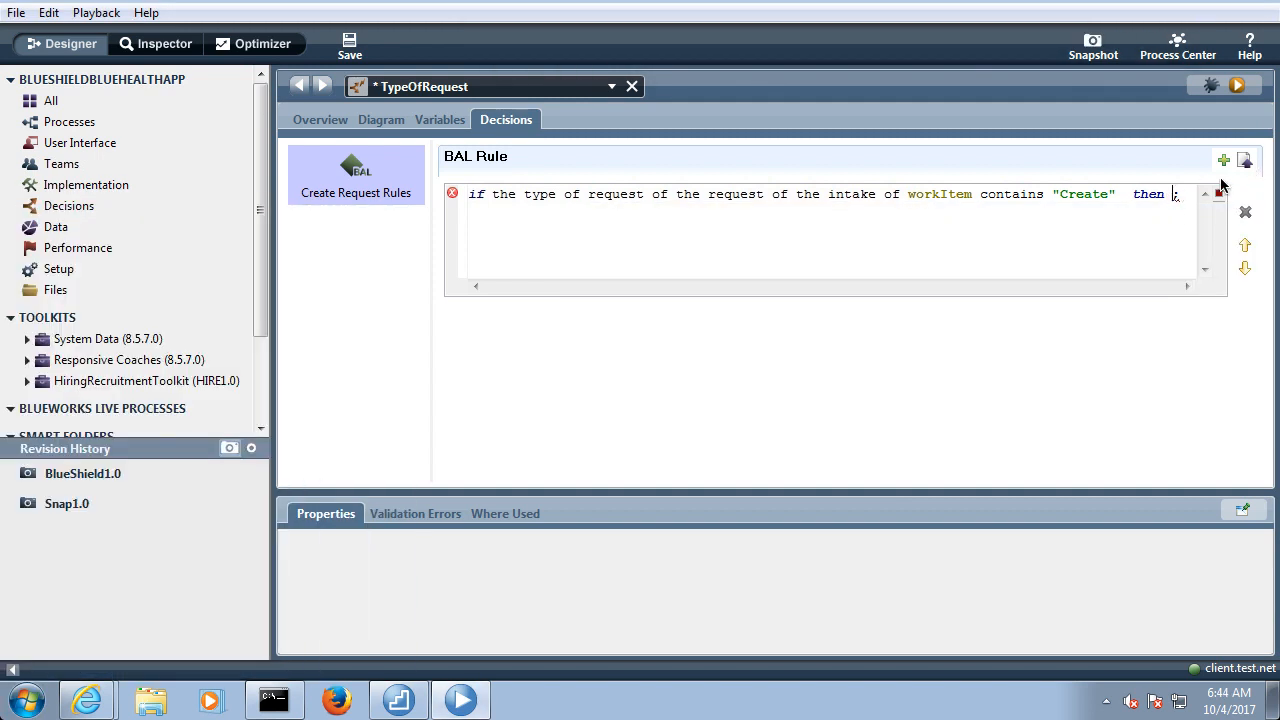
key("ctrl+space")
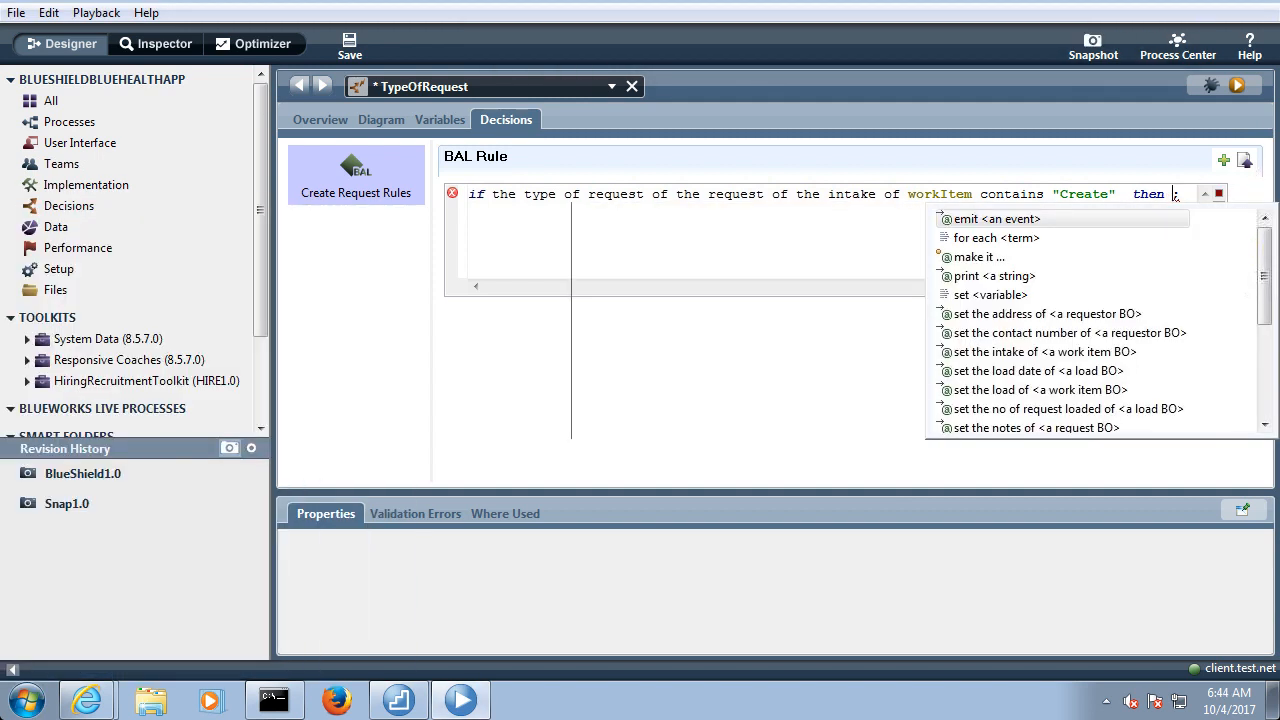
Build the "Create" rule's action as "set the requestor name of the requestor of the intake of workItem to" from the suggested phrases
key("Down")
key("Down")
key("Down")
key("Down")
key("Down")
key("Down")
key("Down")
key("Down")
key("Down")
key("Down")
key("Down")
key("Down")
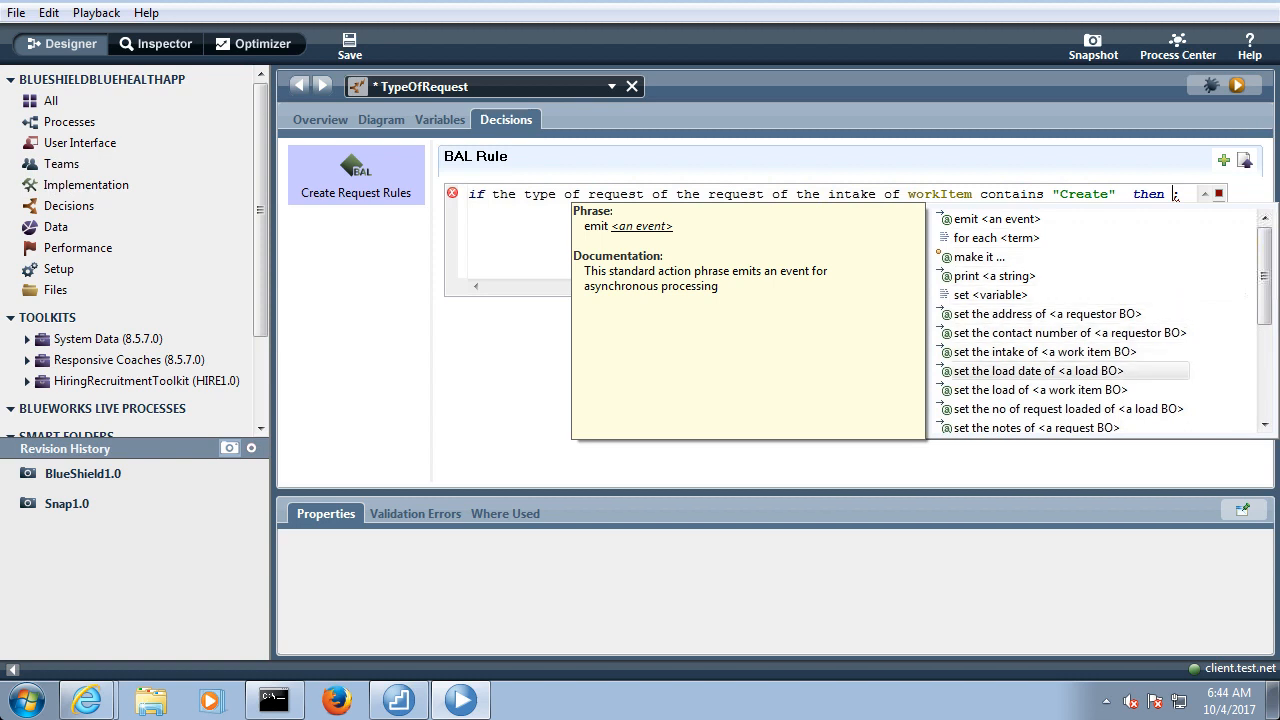
key("Down")
key("Down")
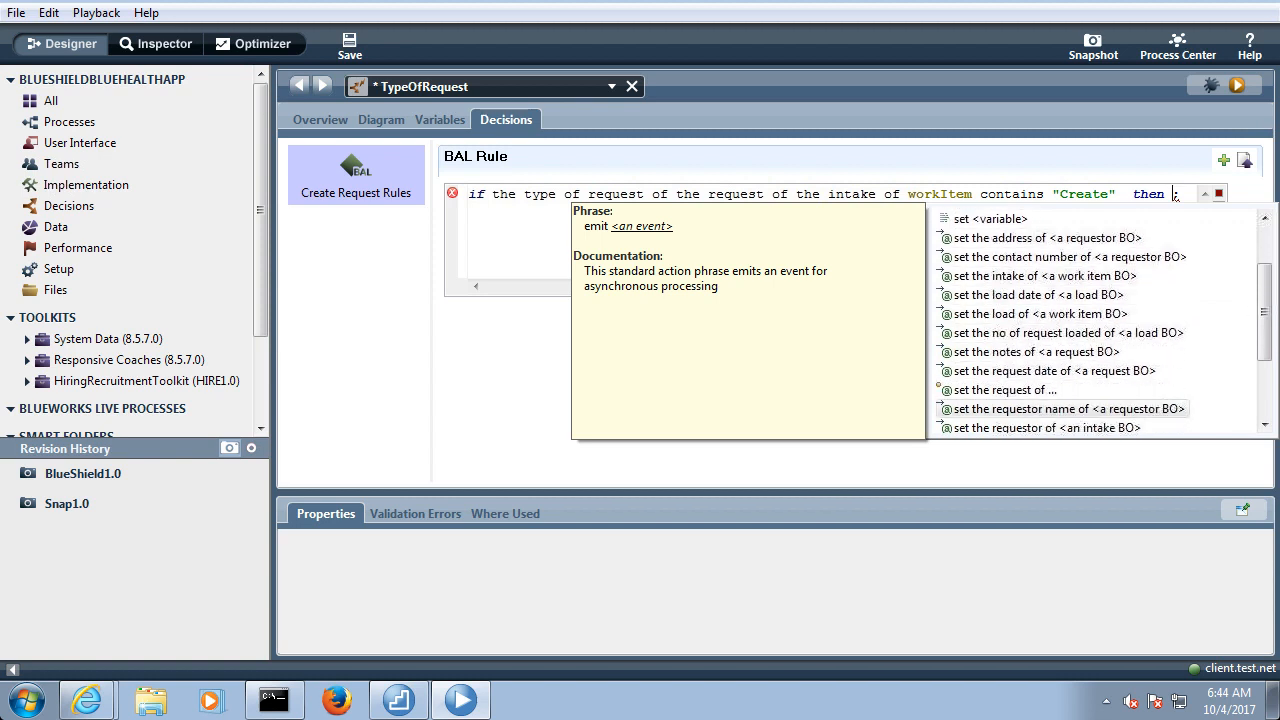
key("Return")
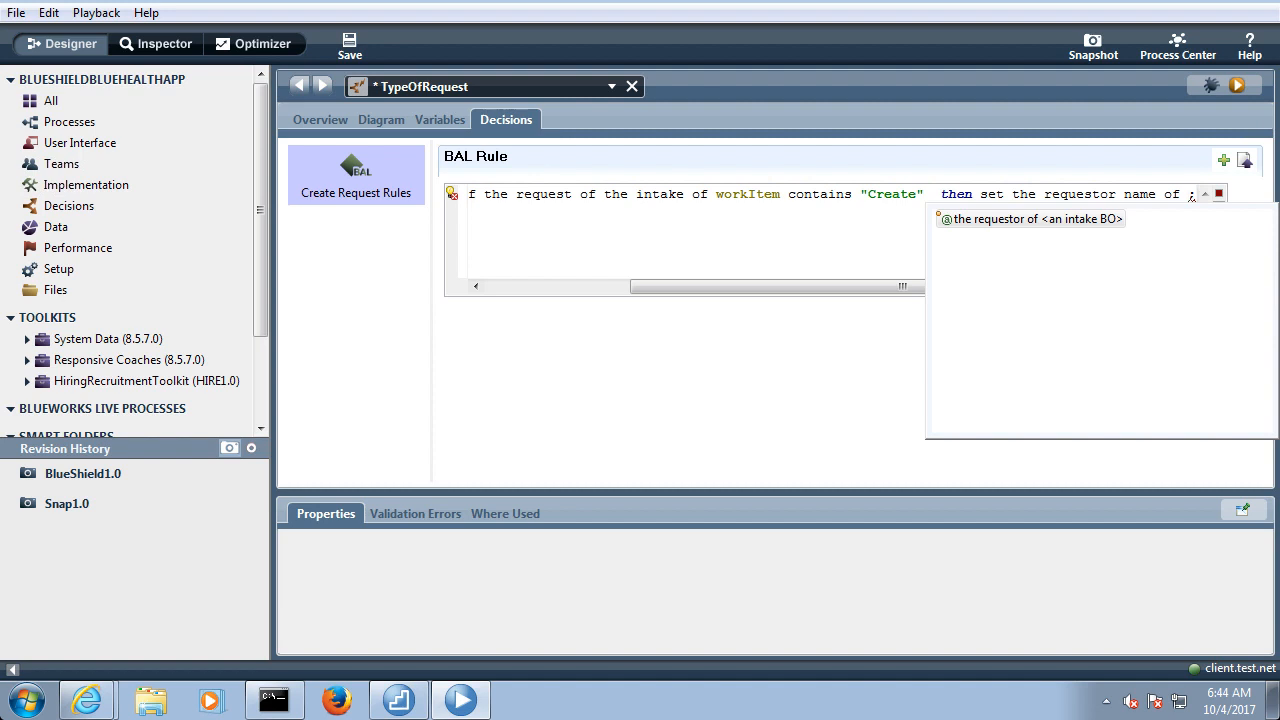
key("Return")
key("Return")
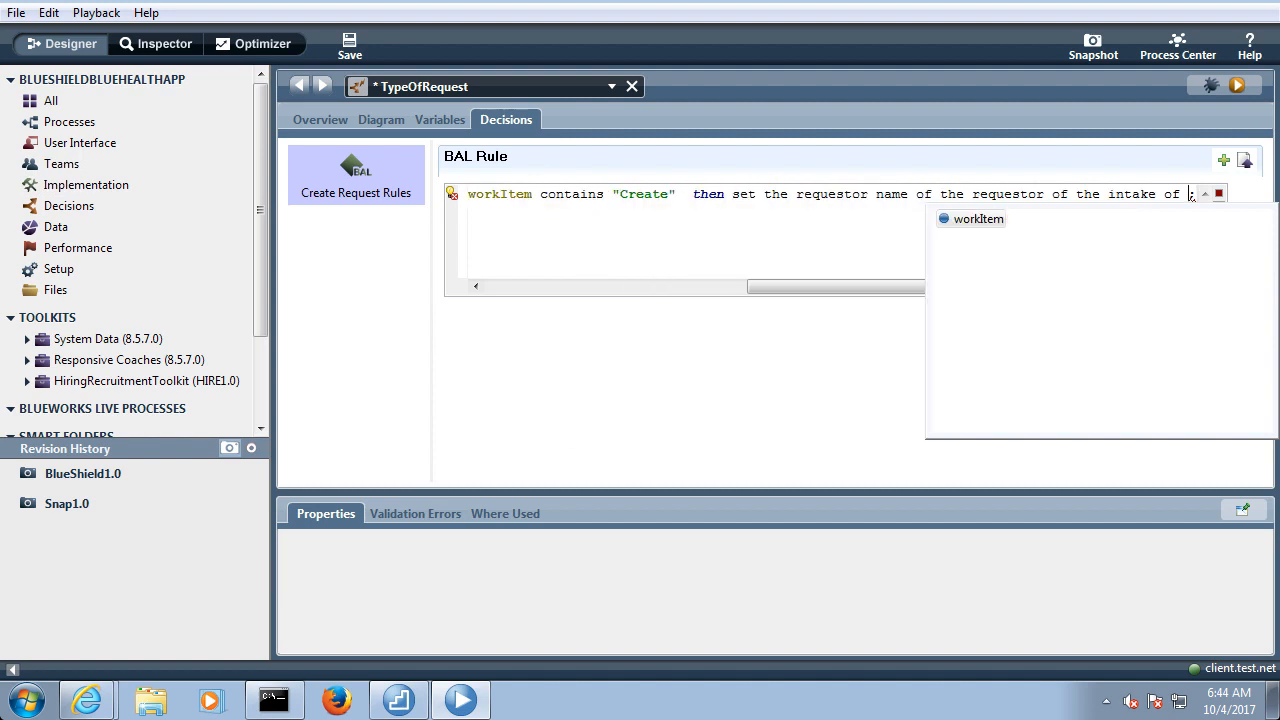
key("Return")
key("Return")
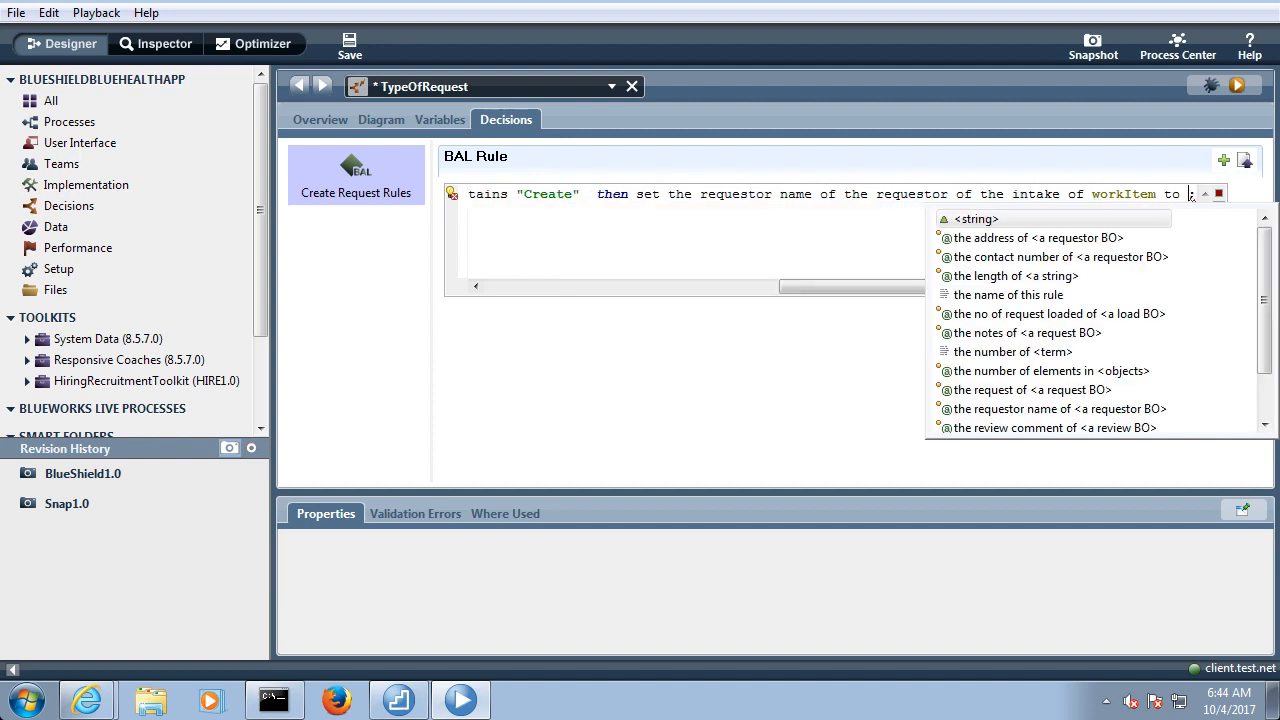
Complete the "Create" rule's action with the requestor's name as a quoted string, and save the decision service
type("\"")
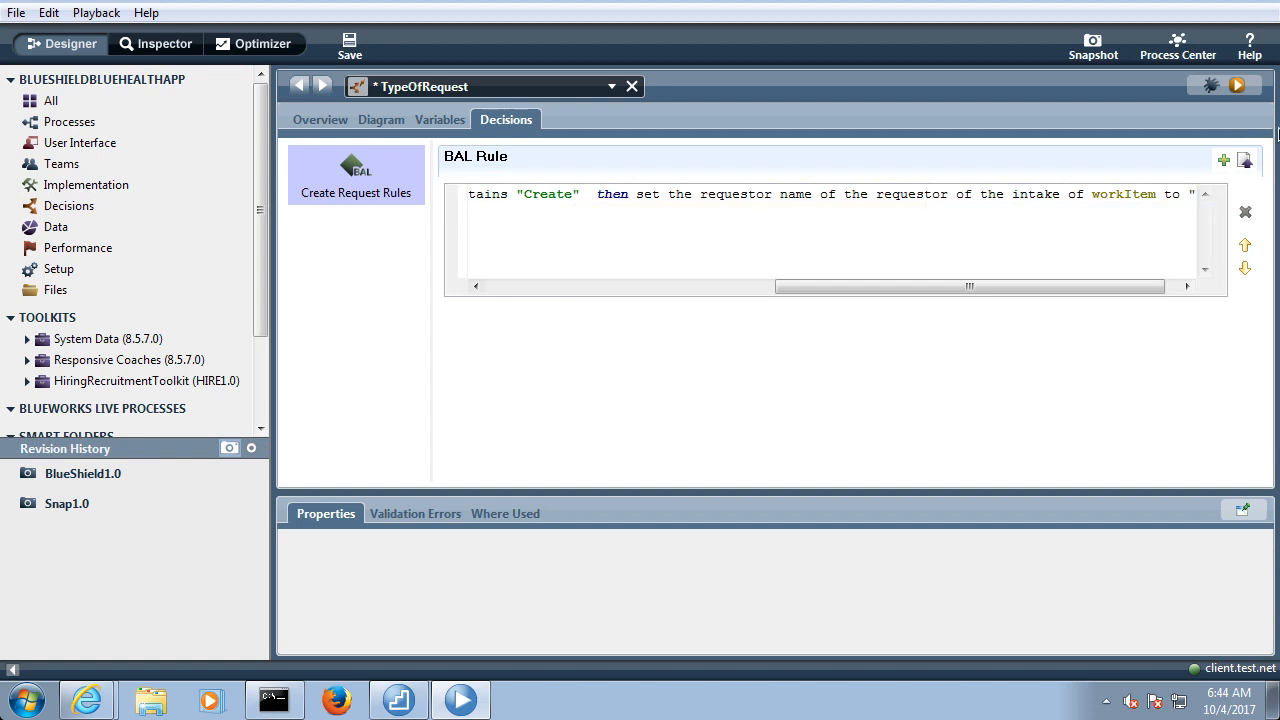
left_click_drag(1134, 287, 1220, 283)
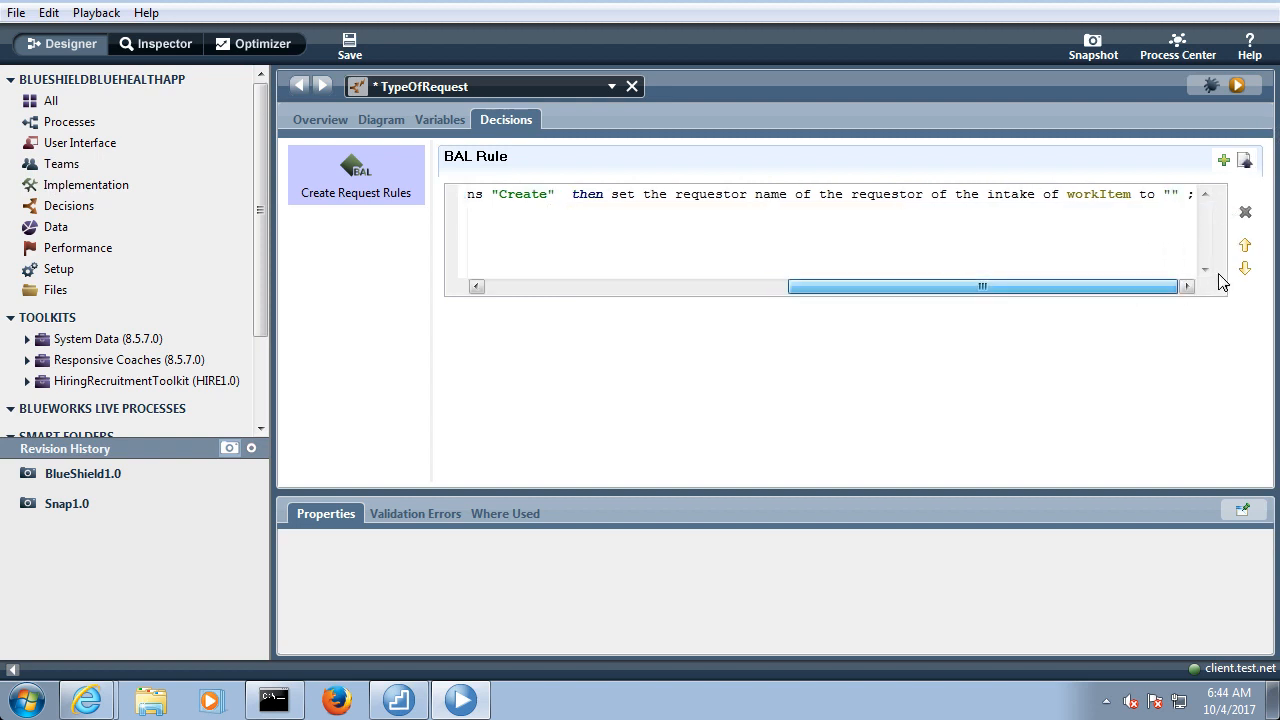
type("David")
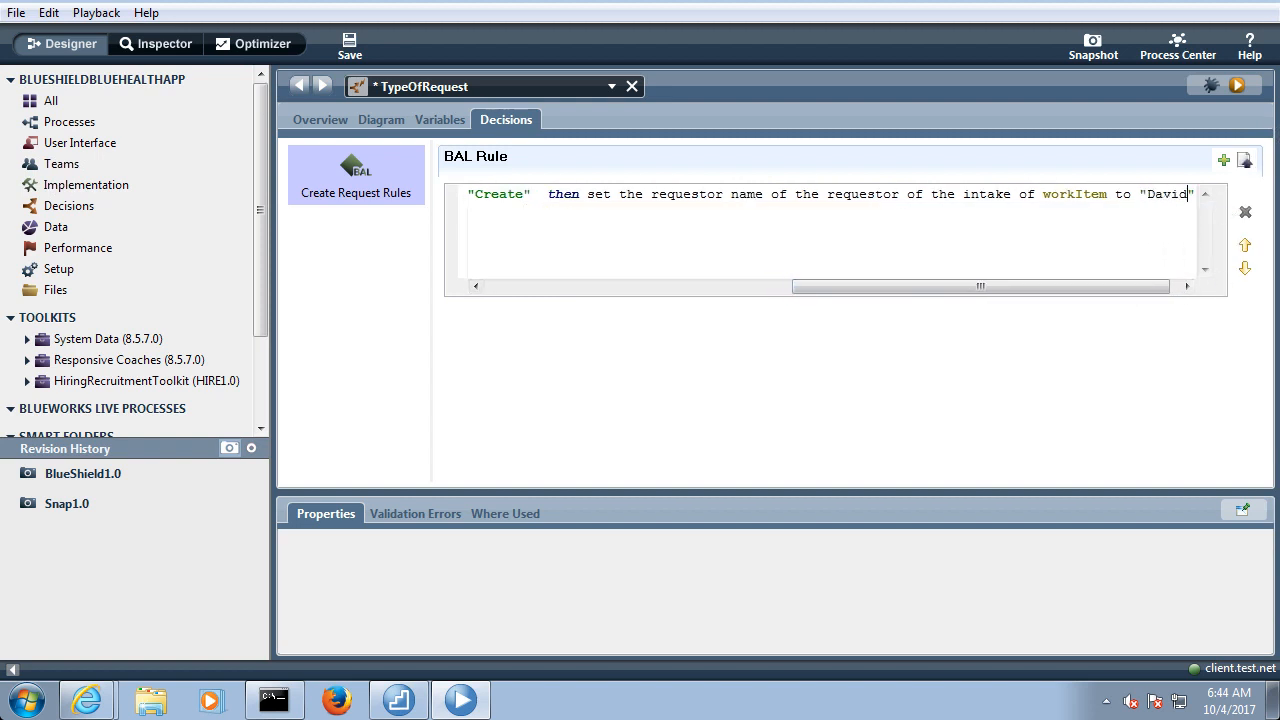
left_click(350, 42)
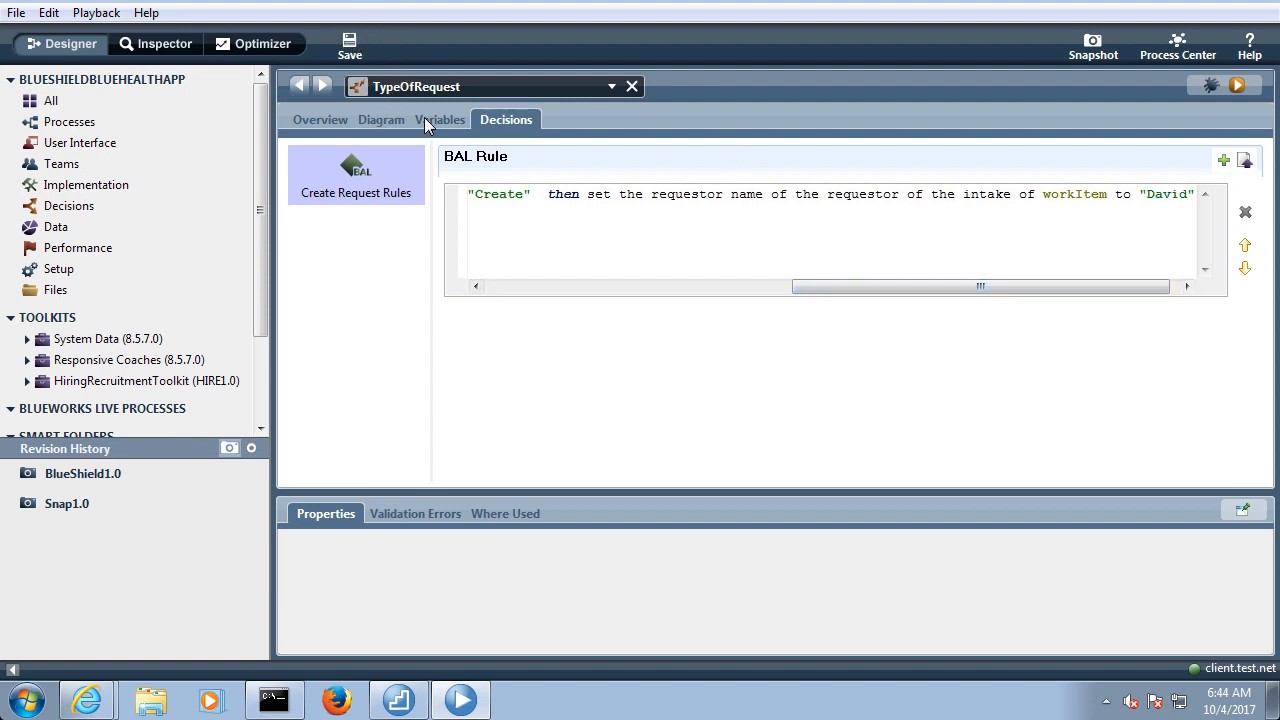
Add a second BAL rule to Create Request Rules and clear its condition placeholder after "if"
left_click_drag(809, 286, 451, 268)
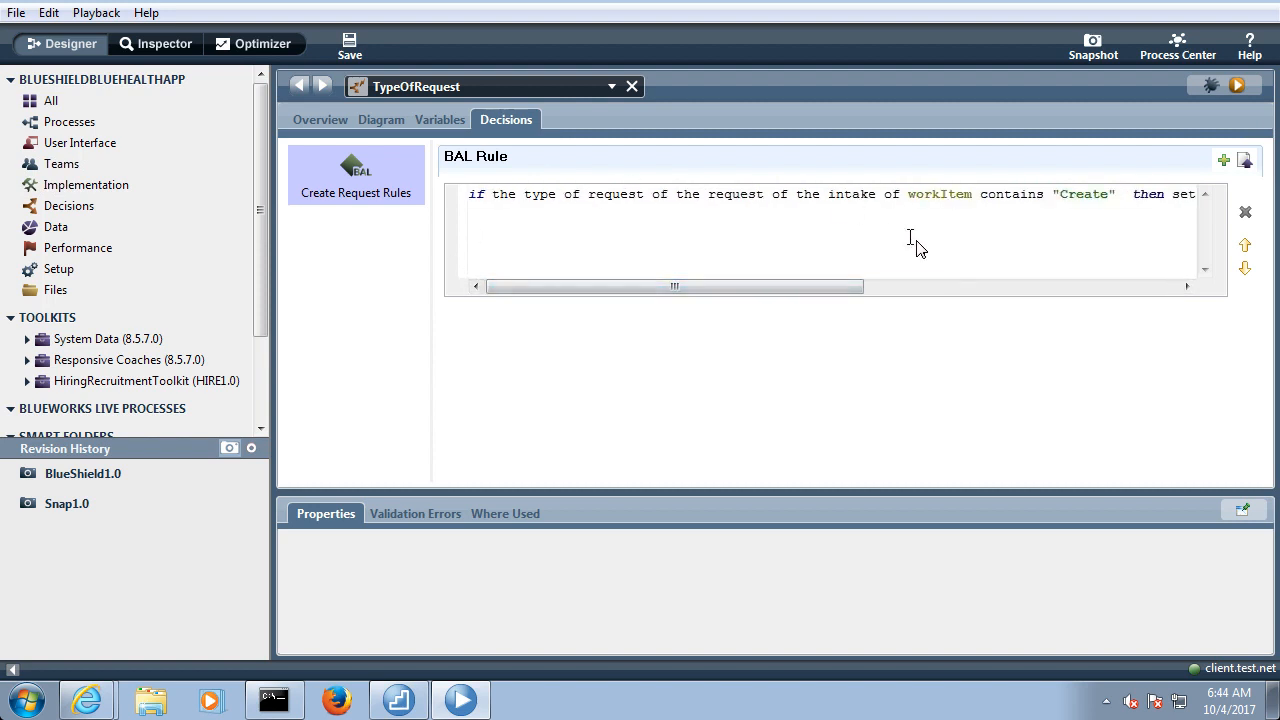
left_click(1225, 165)
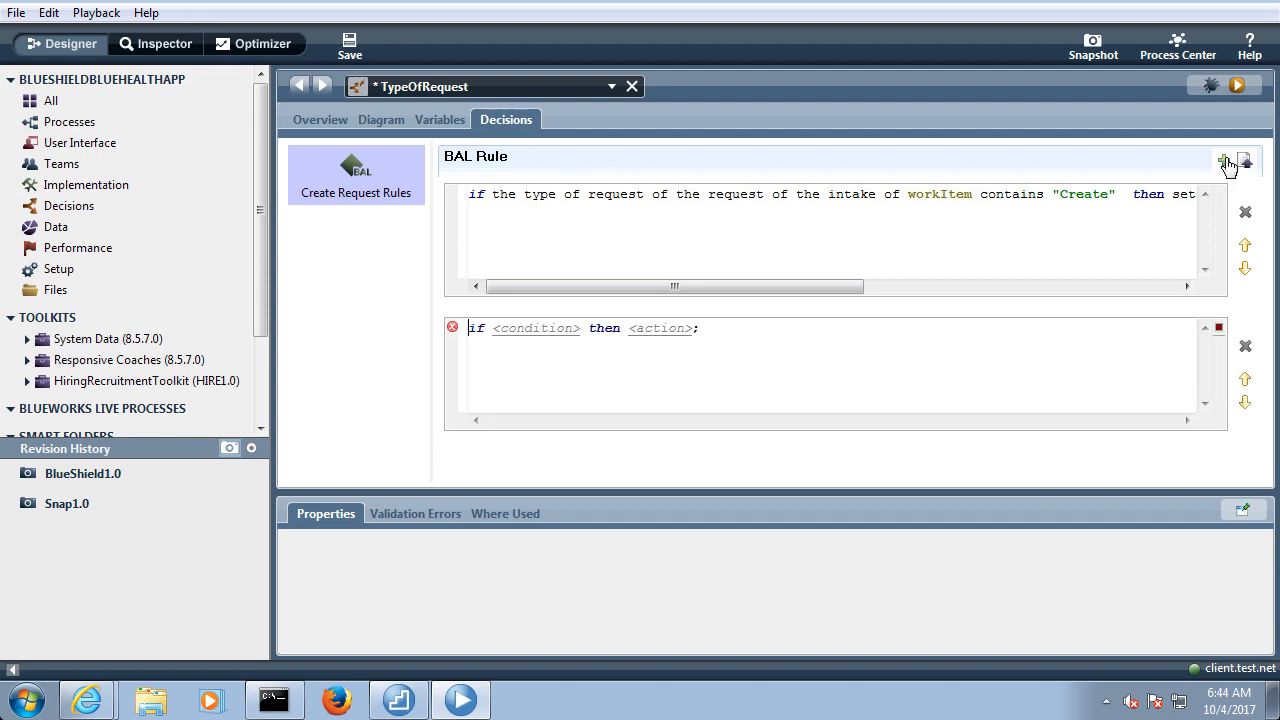
left_click(582, 332)
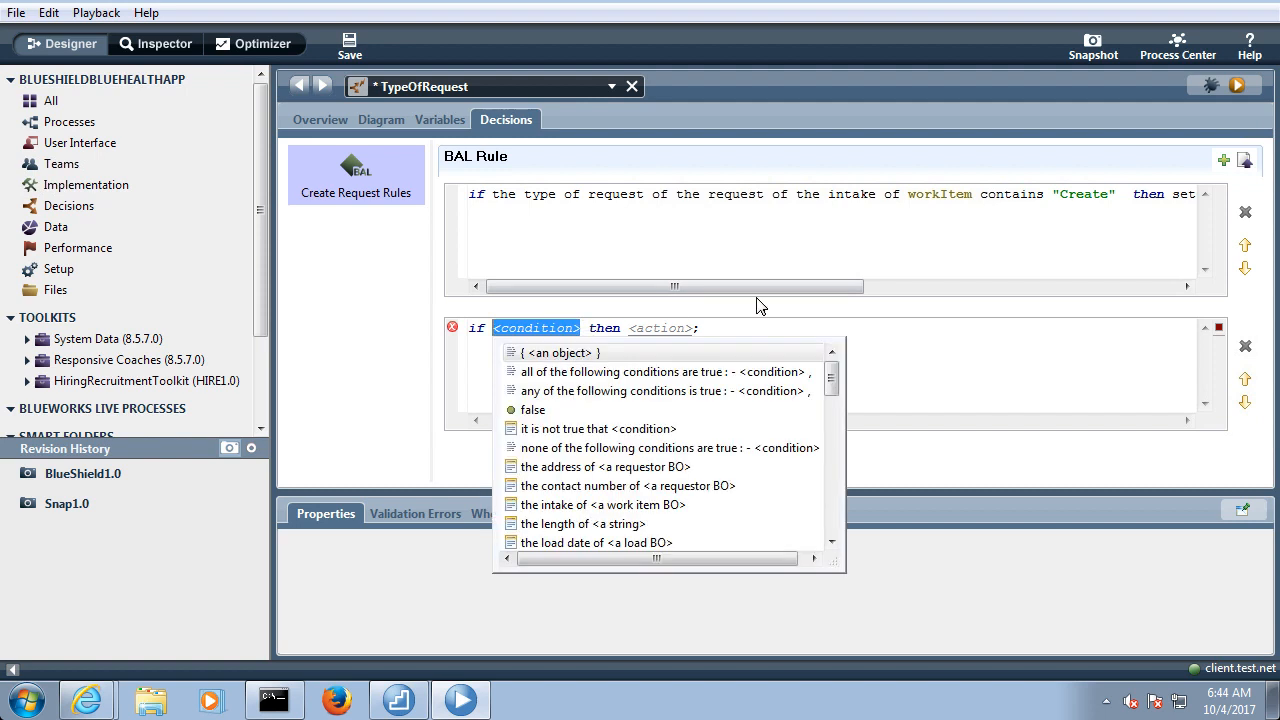
key("BackSpace")
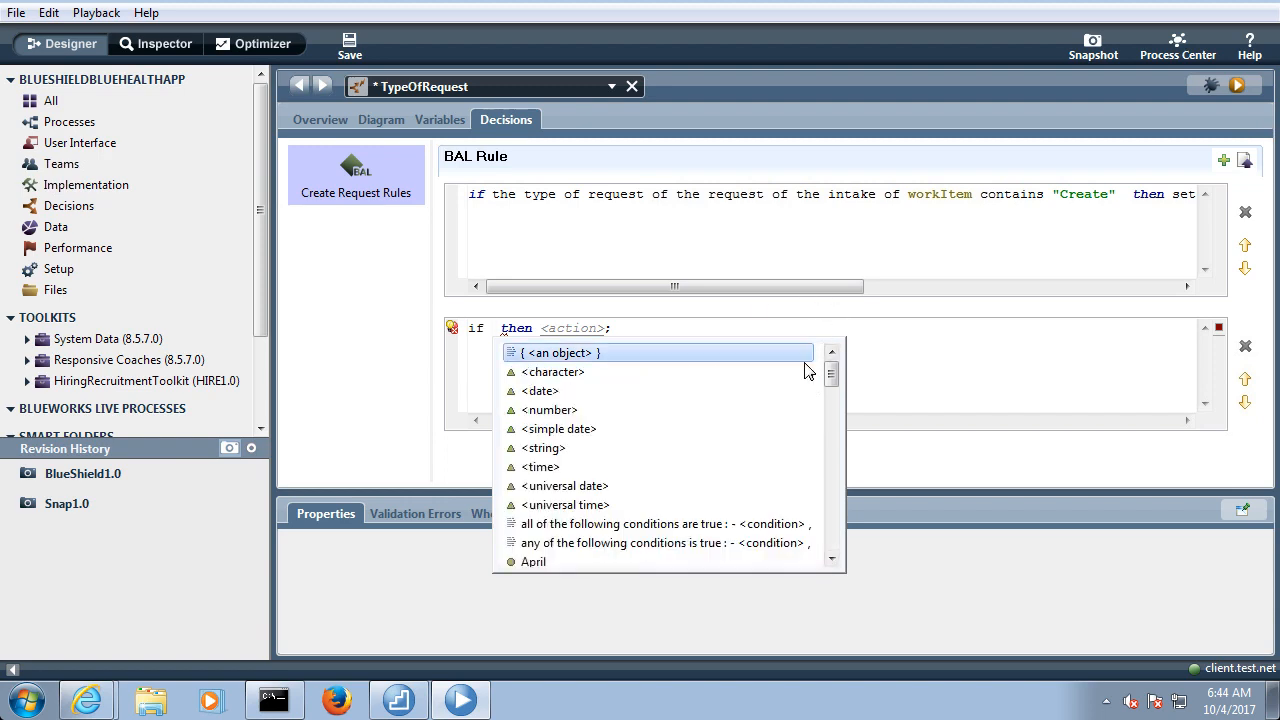
Build the second rule's condition subject as "the type of request of the request of the intake of workItem" from the suggested phrases
left_click_drag(831, 374, 831, 454)
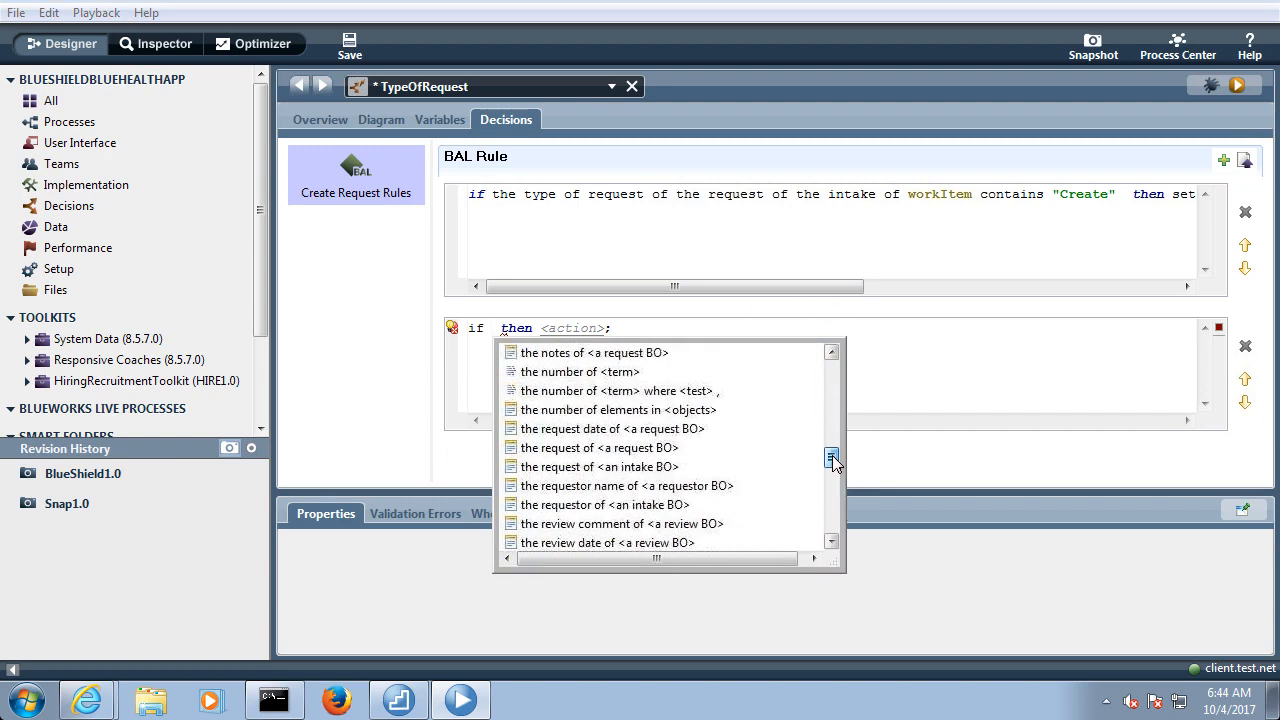
left_click(831, 542)
left_click(831, 542)
left_click(831, 542)
left_click(831, 542)
left_click(831, 542)
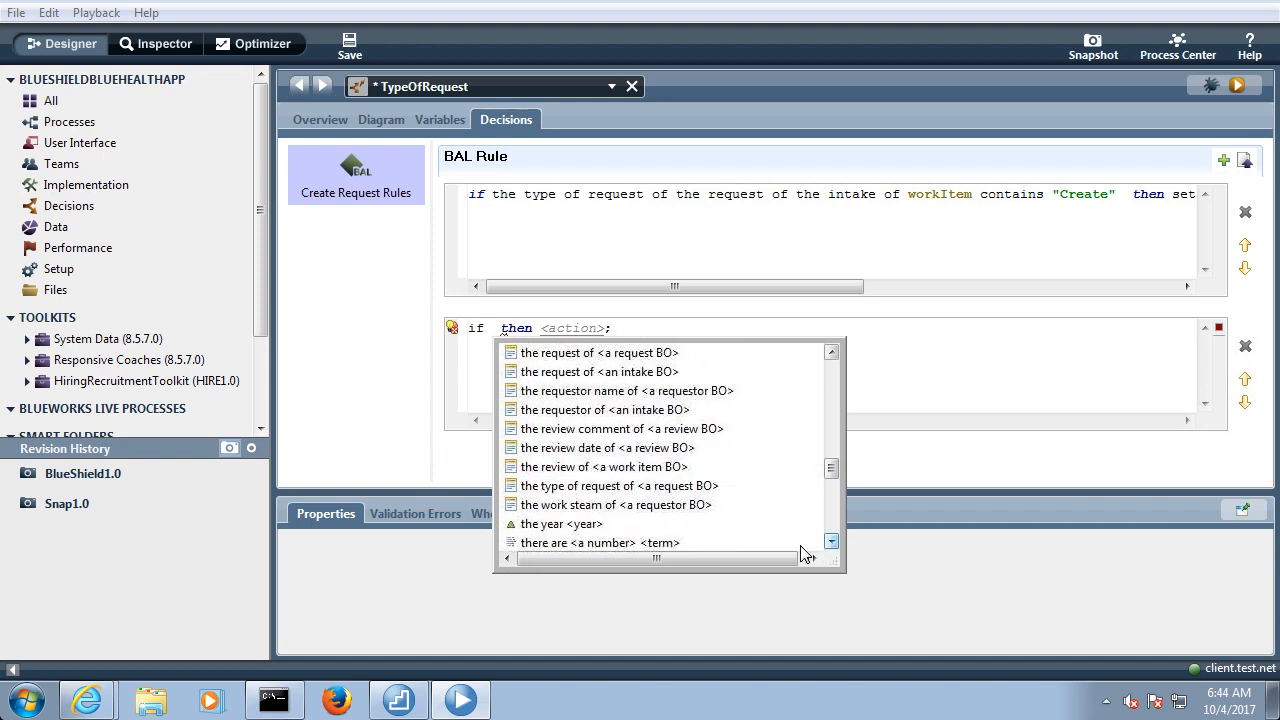
left_click(621, 490)
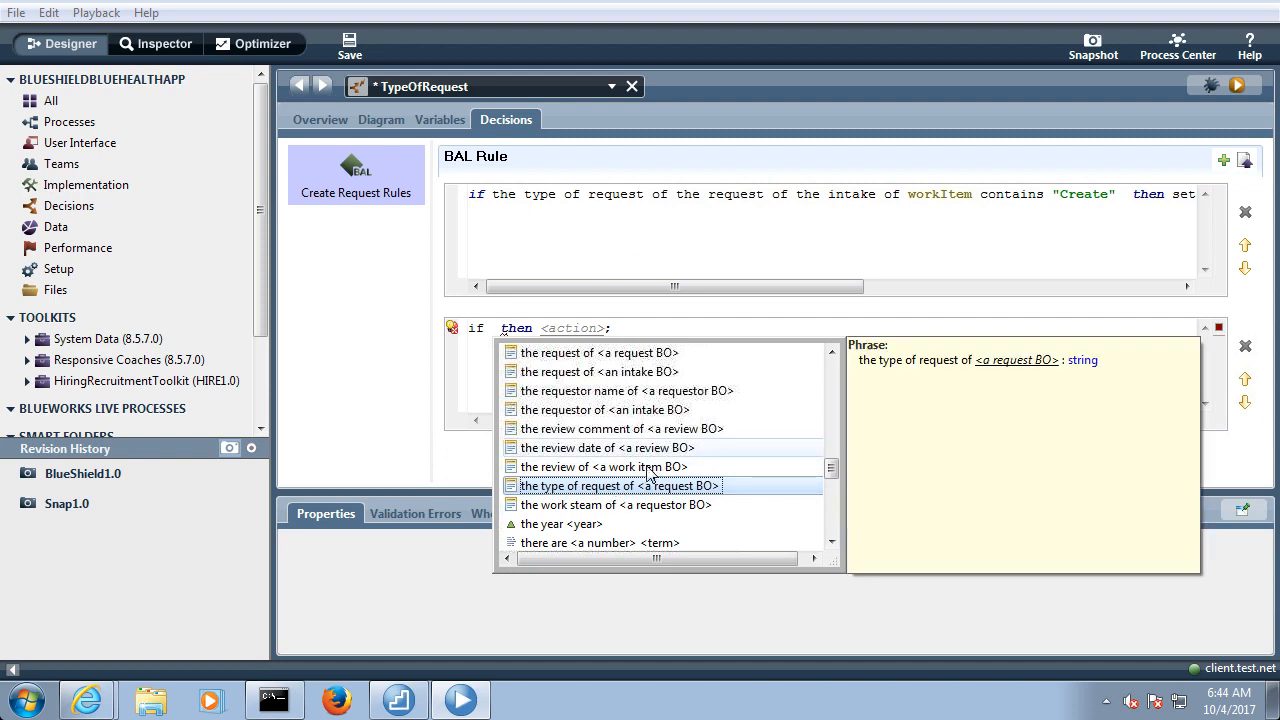
double_click(621, 490)
left_click(766, 353)
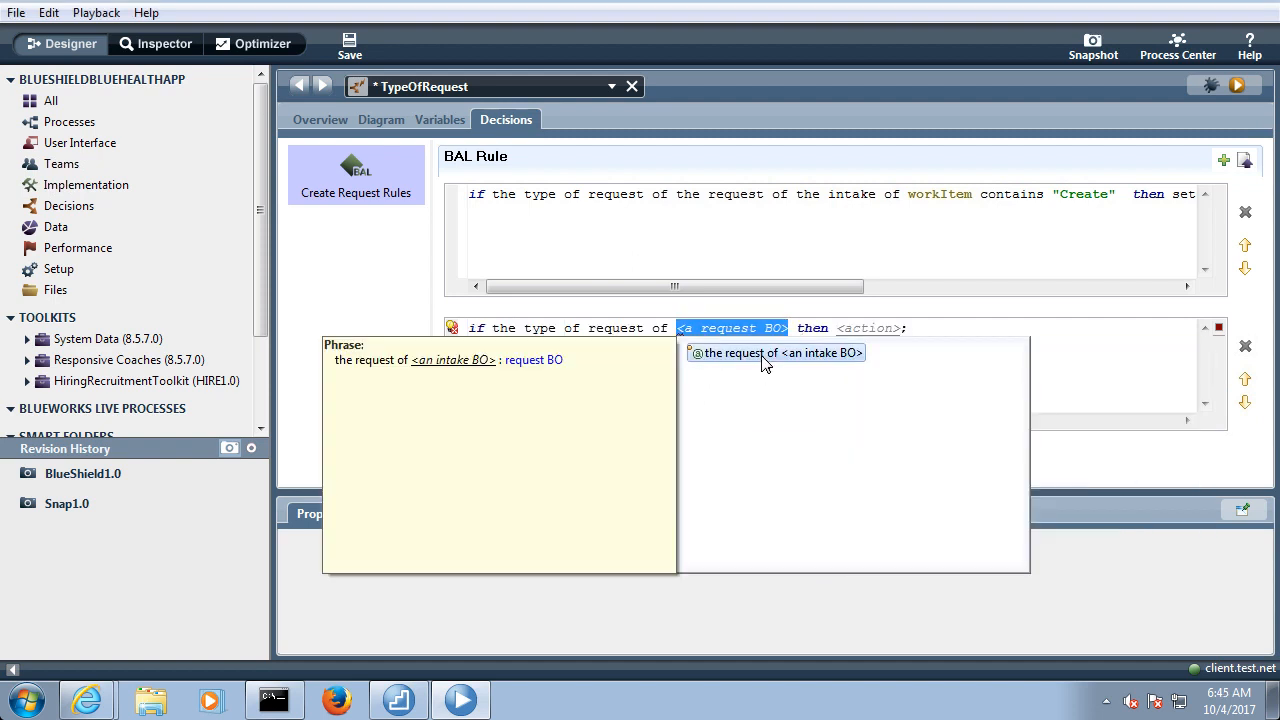
double_click(766, 353)
left_click(892, 362)
double_click(892, 362)
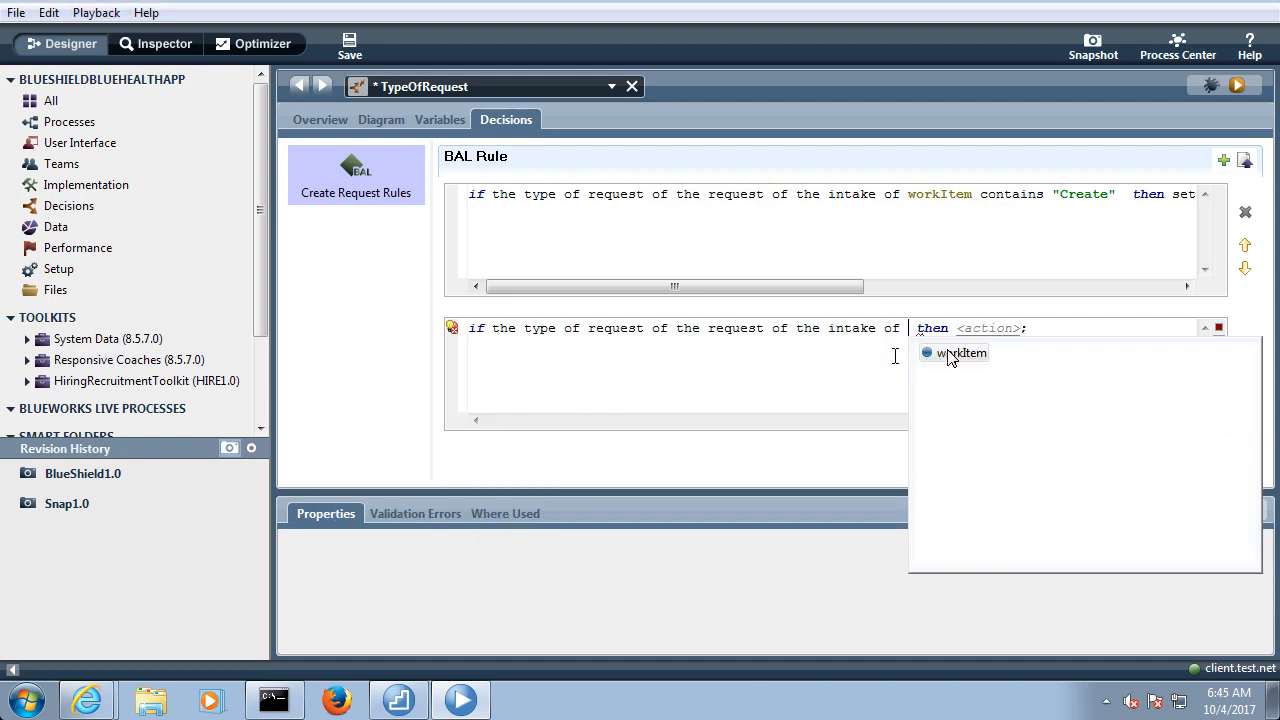
left_click(946, 358)
double_click(946, 358)
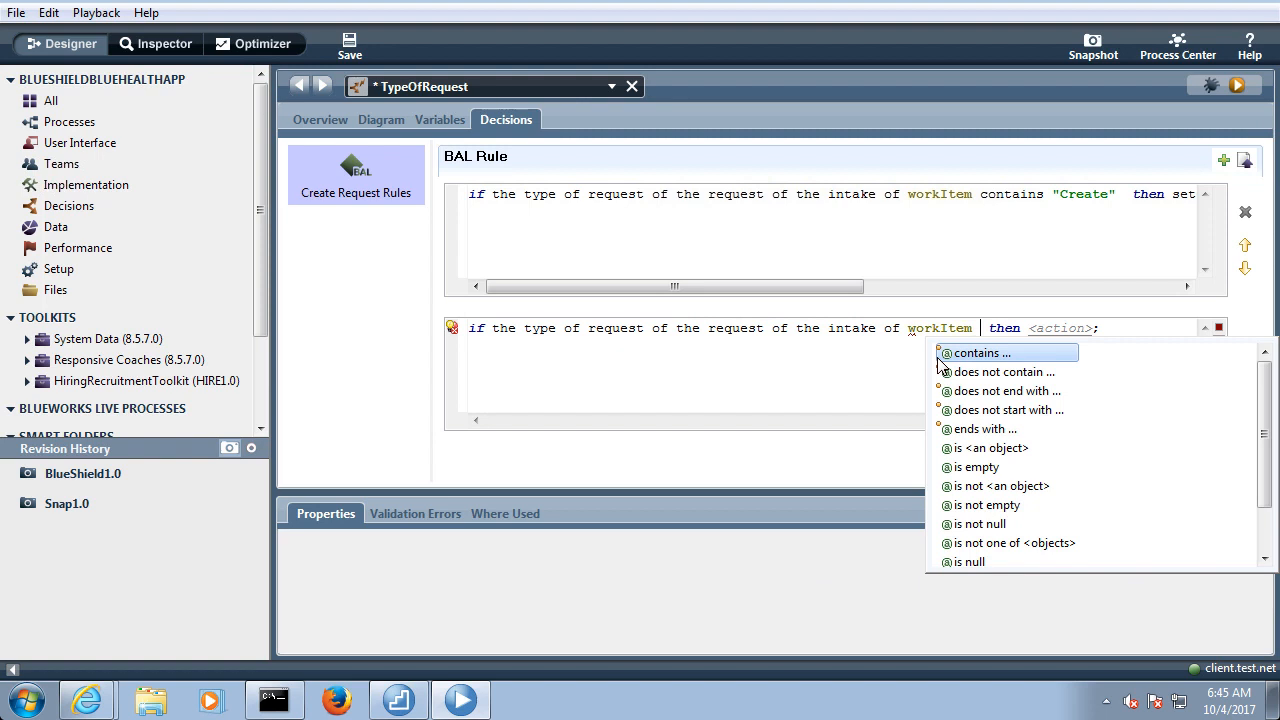
Complete the second rule's condition with contains "Update"
double_click(997, 356)
double_click(991, 379)
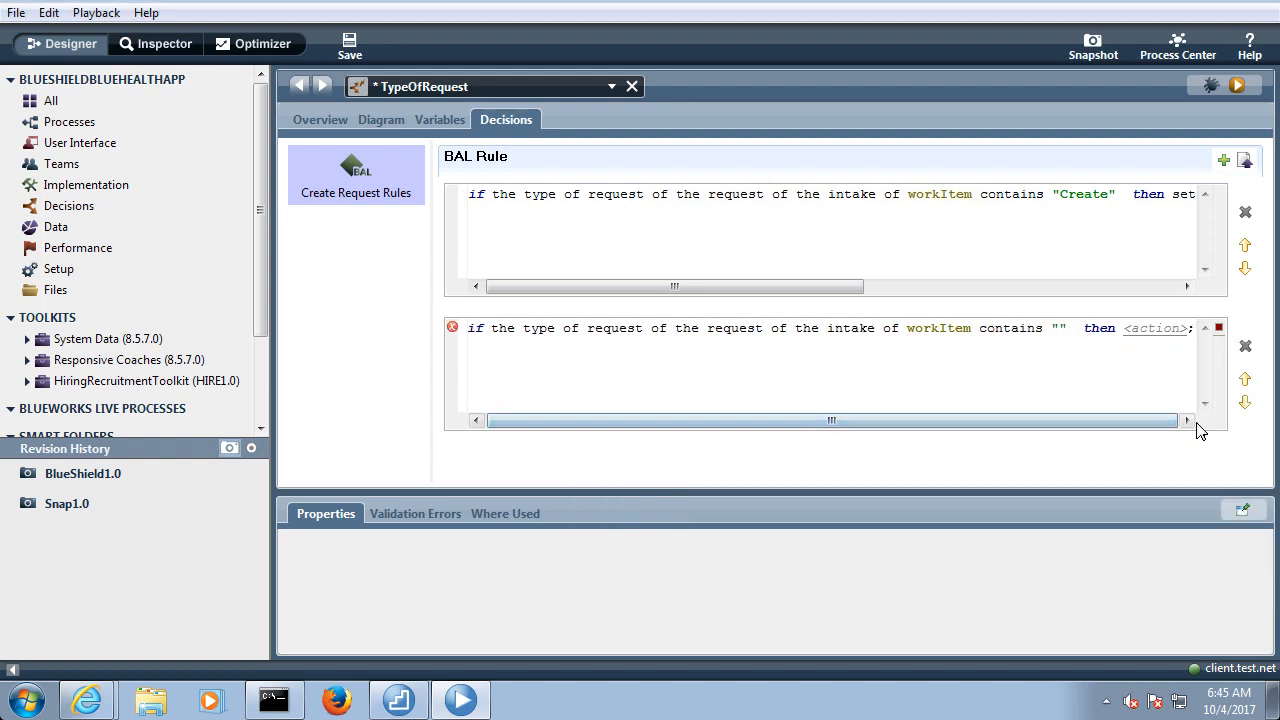
type("Update")
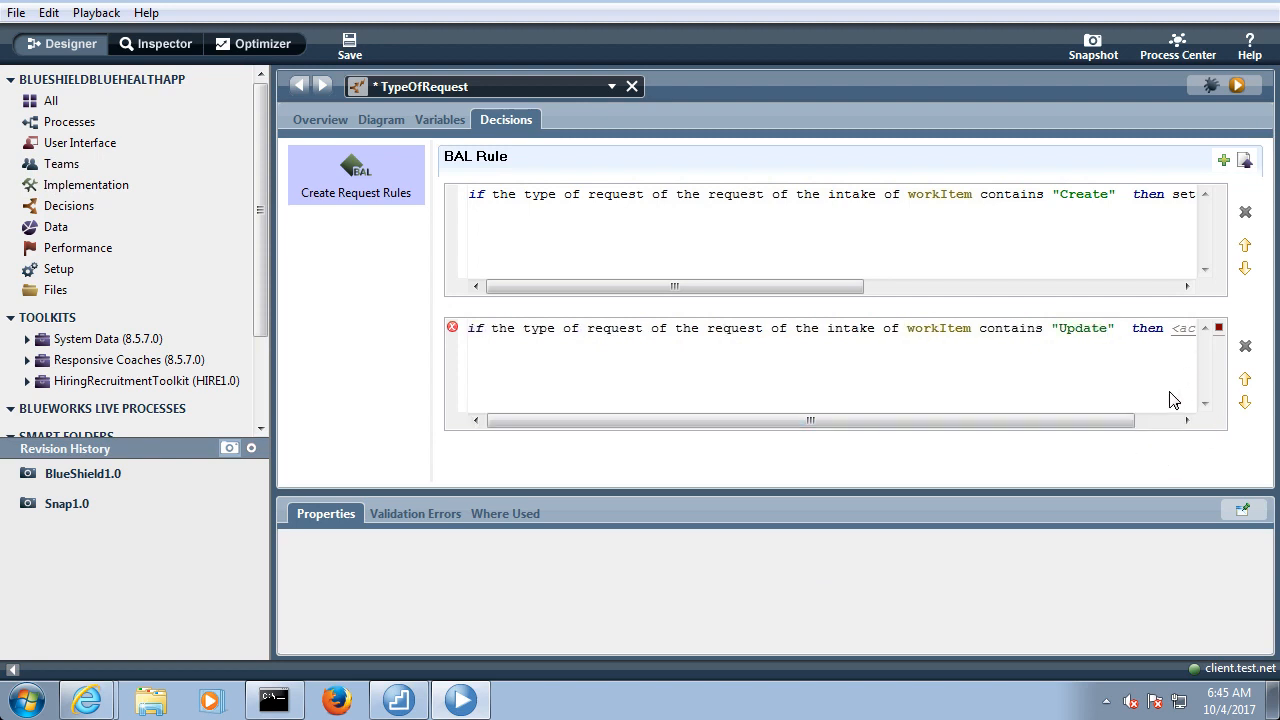
Clear the action placeholder after "then" in the "Update" rule and bring up the suggested action phrases
left_click(1187, 420)
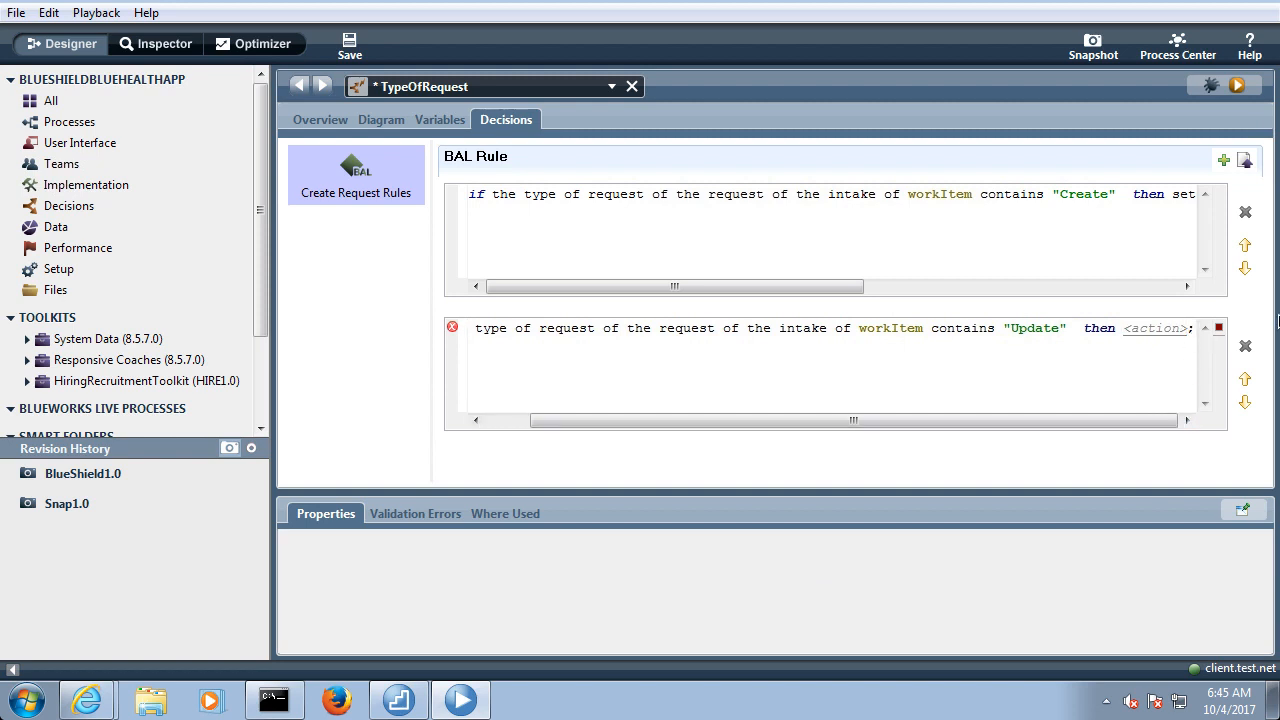
left_click(1186, 328)
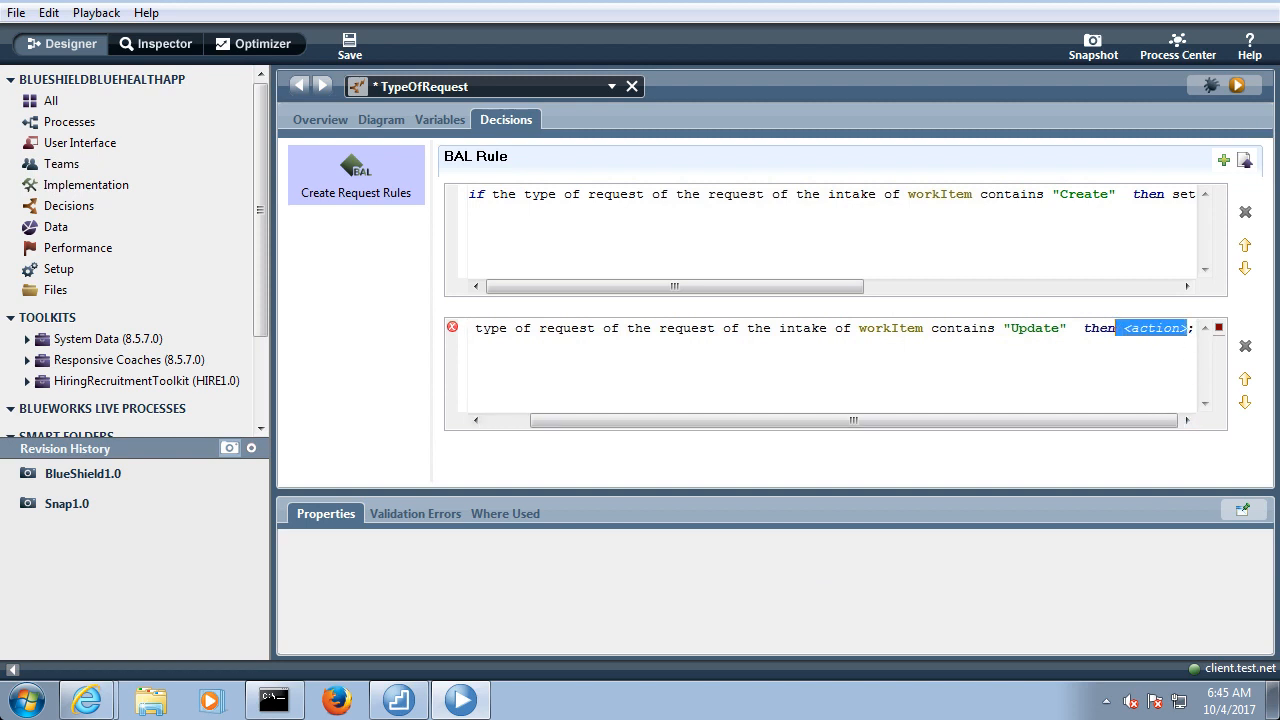
key("BackSpace")
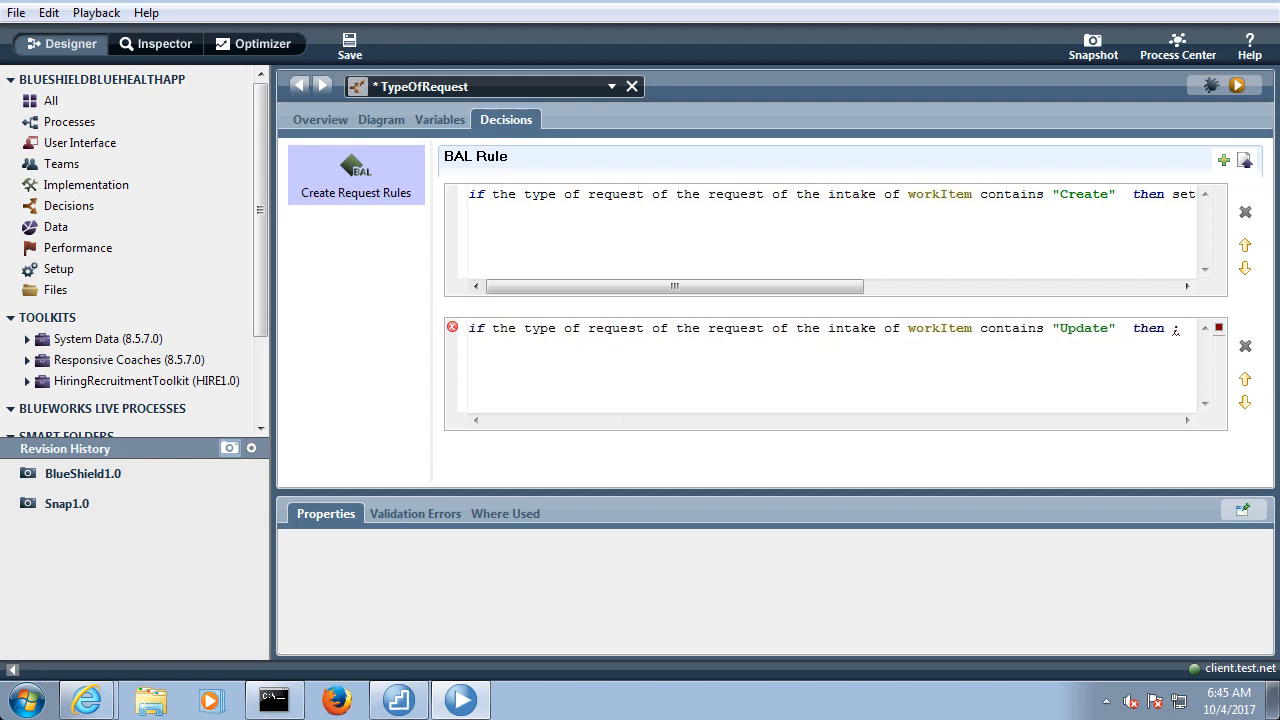
key("ctrl+space")
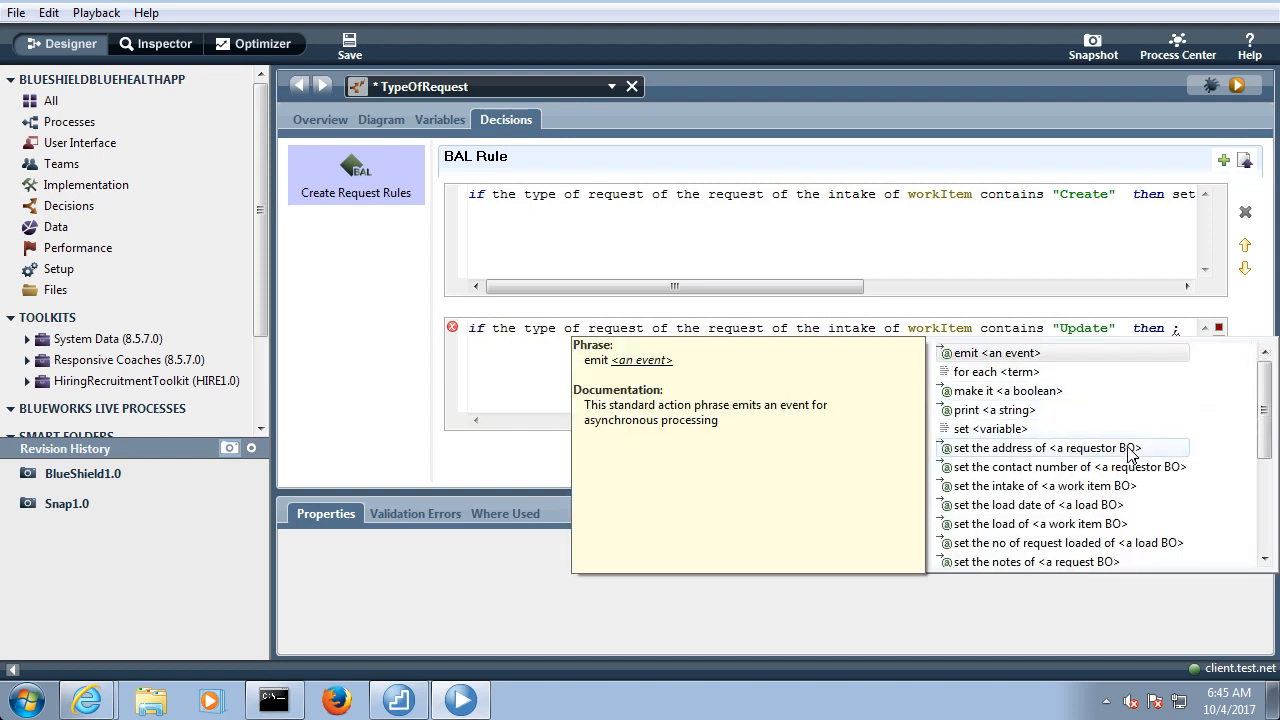
Build the "Update" rule's action as "set the requestor name of the requestor of the intake of workItem to" from the suggested phrases
left_click_drag(1266, 427, 1270, 498)
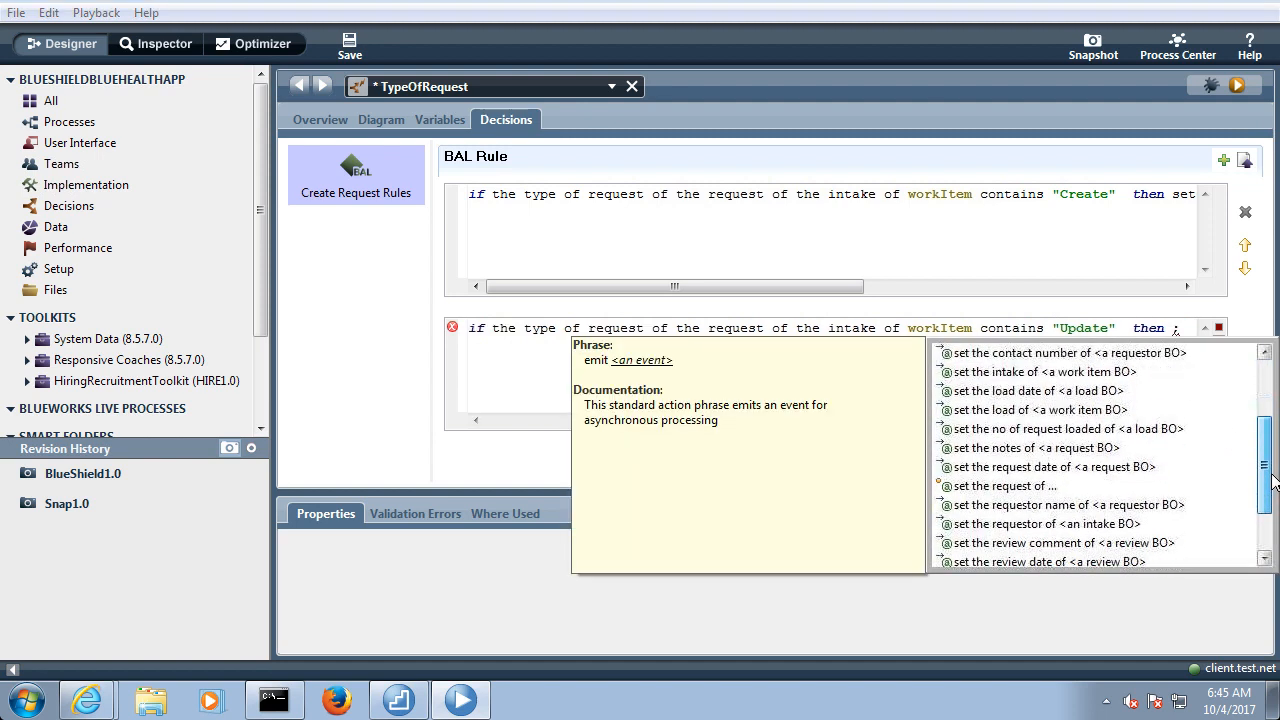
double_click(1041, 505)
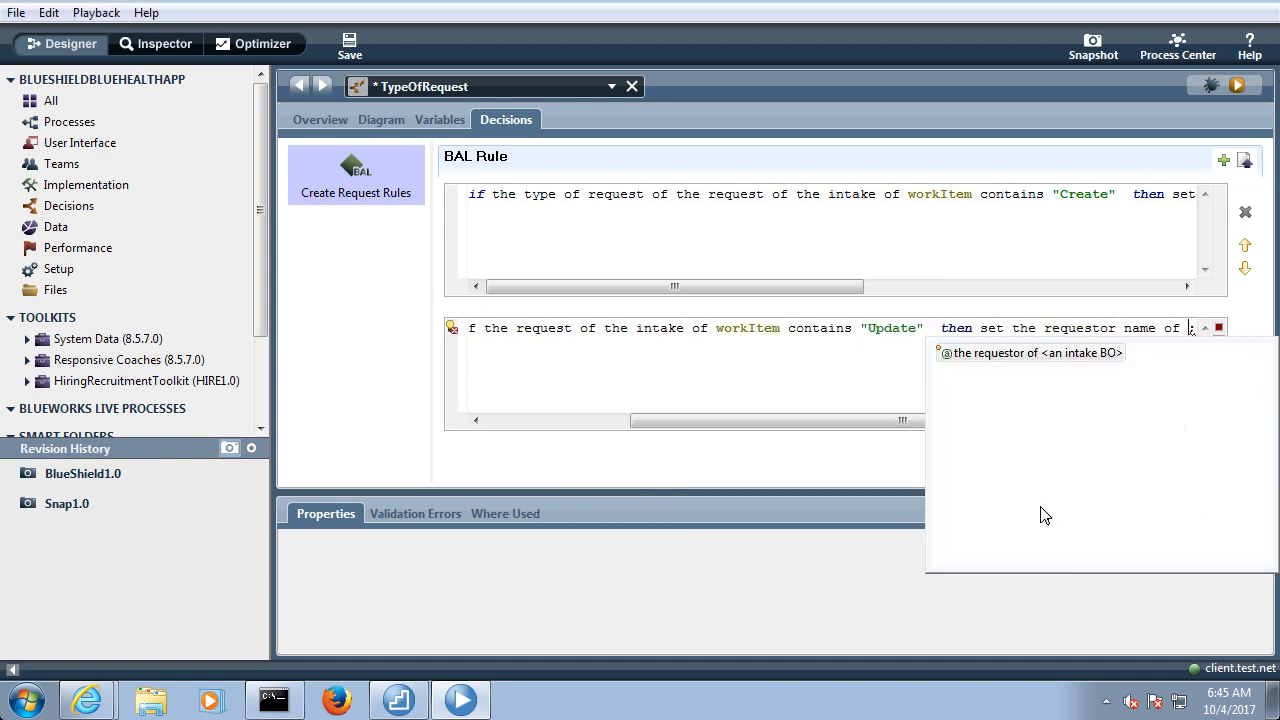
double_click(1018, 358)
double_click(1030, 356)
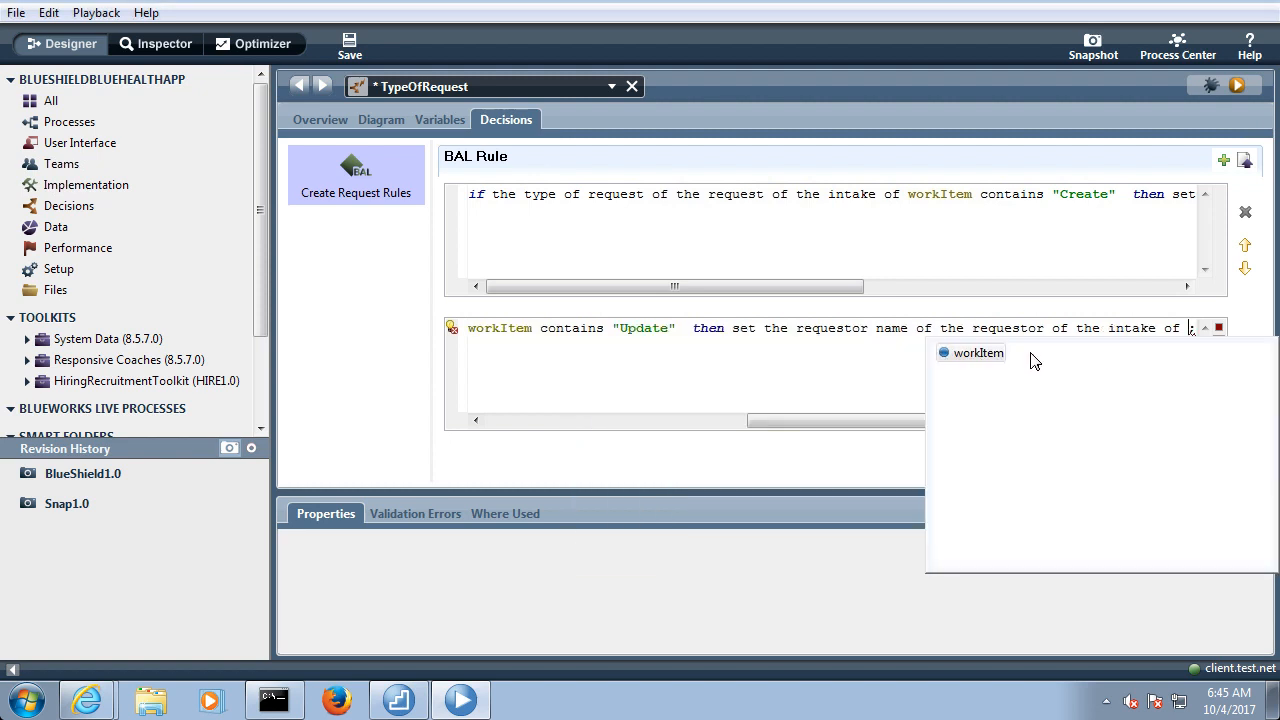
double_click(980, 354)
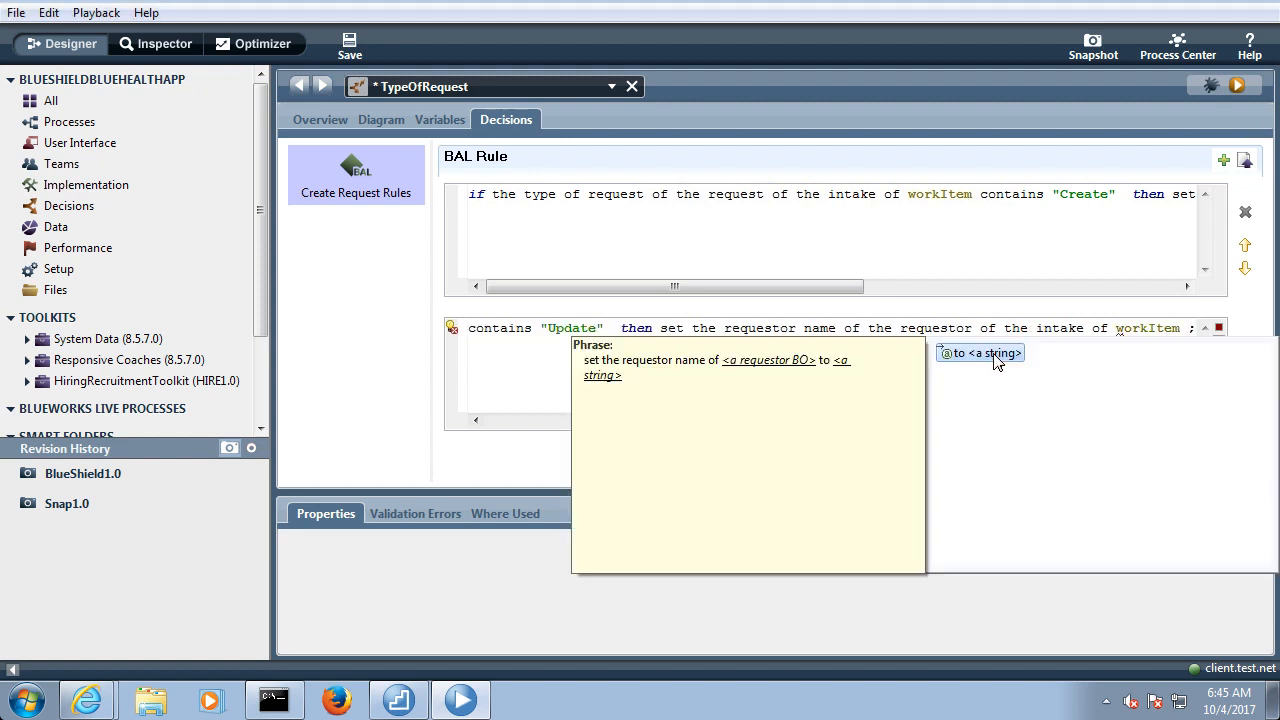
double_click(994, 356)
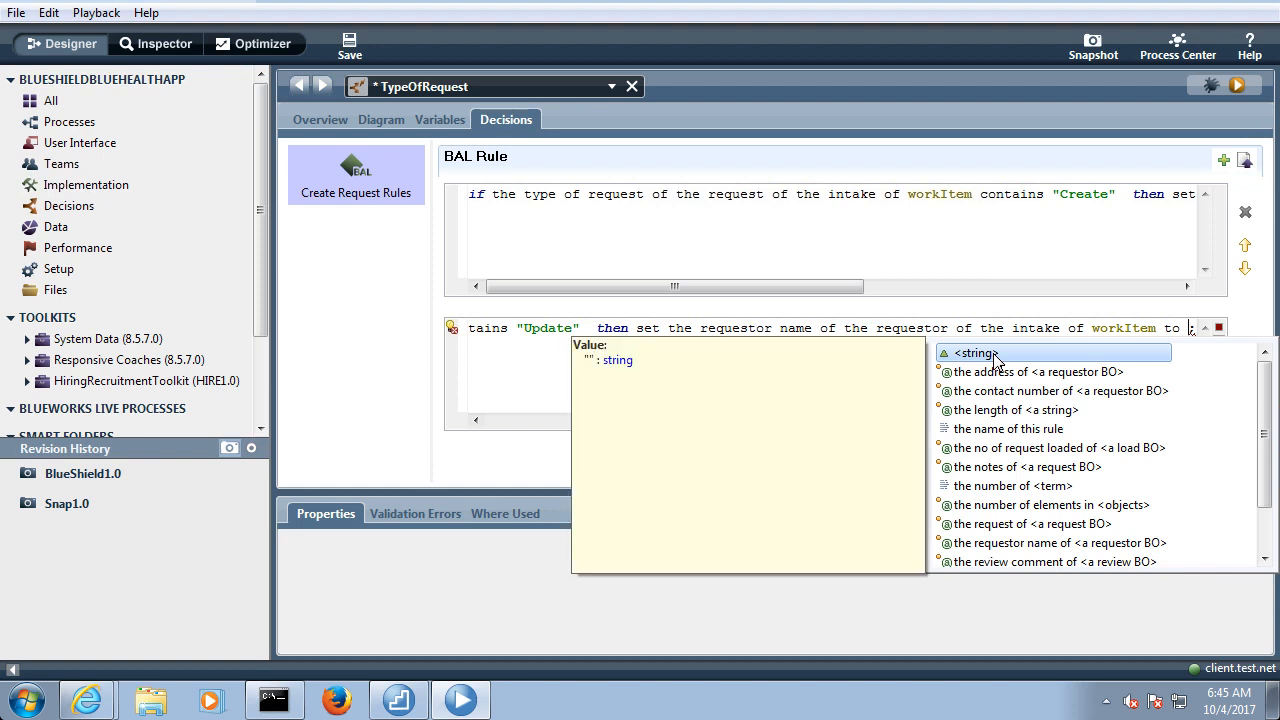
Complete the "Update" rule's action with a string value holding the requestor's first name, and save the TypeOfRequest service
double_click(995, 354)
left_click_drag(1006, 418, 1137, 429)
type("Mike")
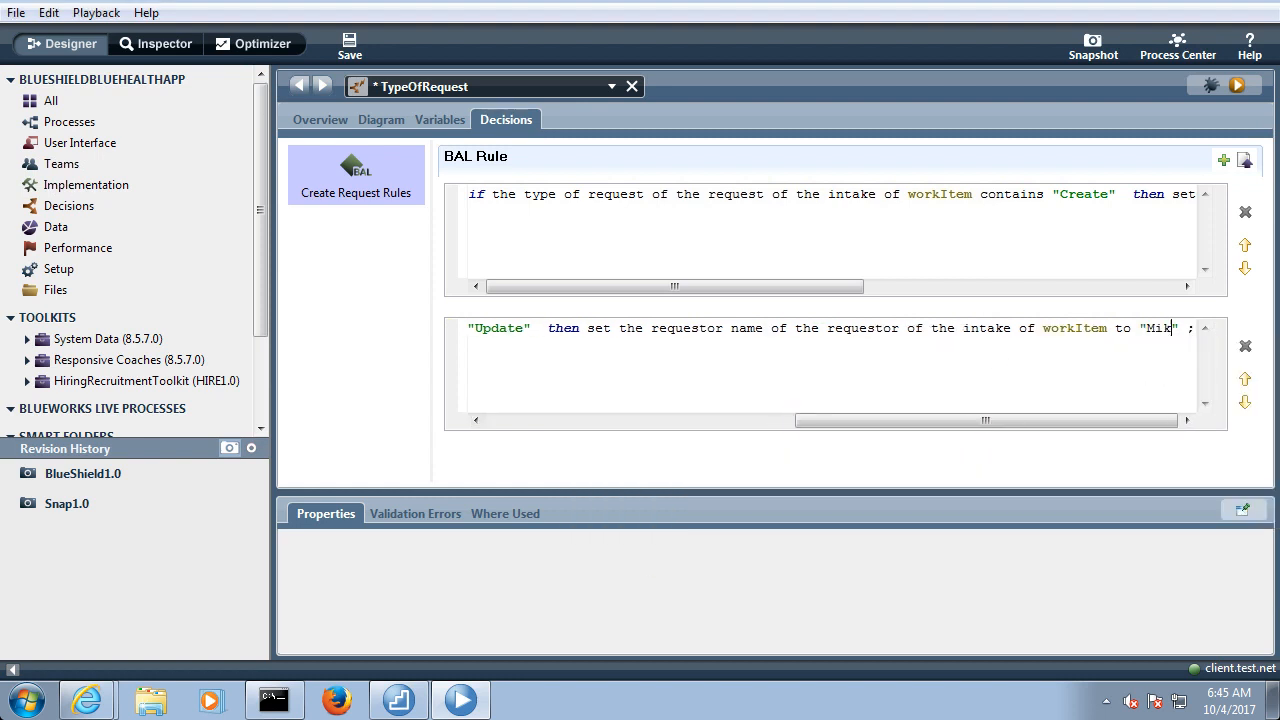
left_click(350, 44)
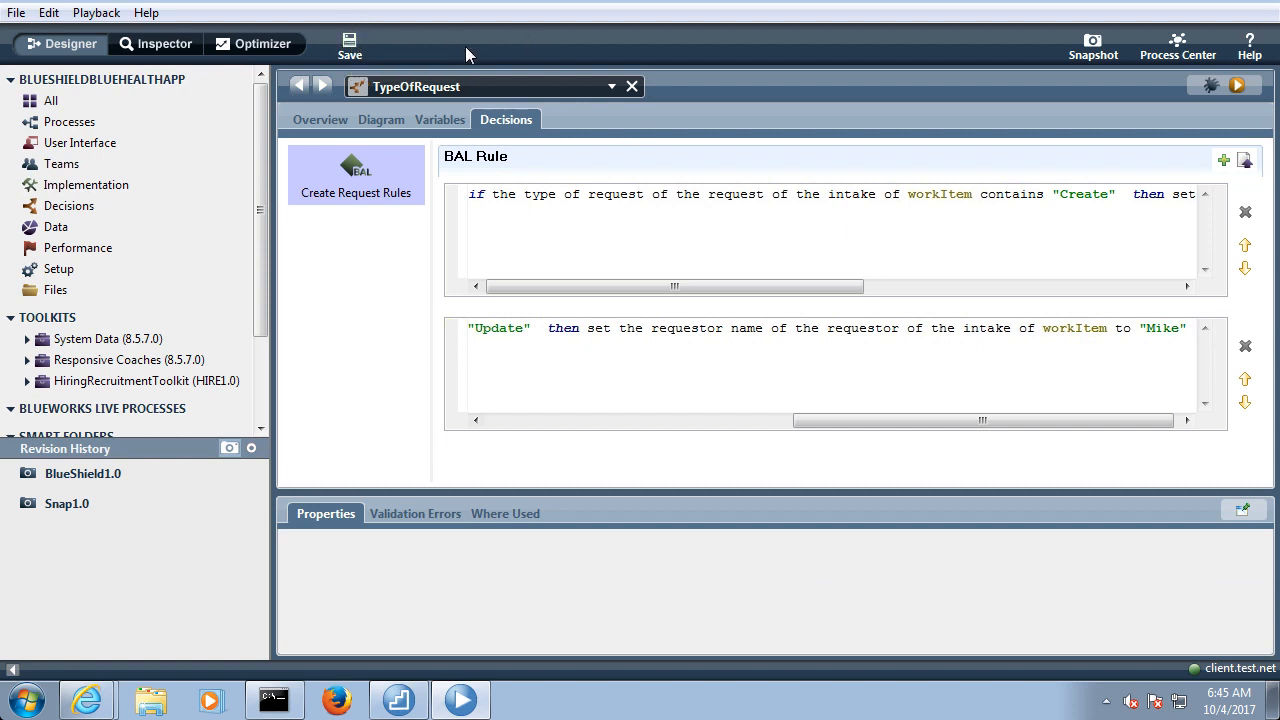
Enable a default value for the input variable workItem of the TypeOfRequest service
left_click(377, 120)
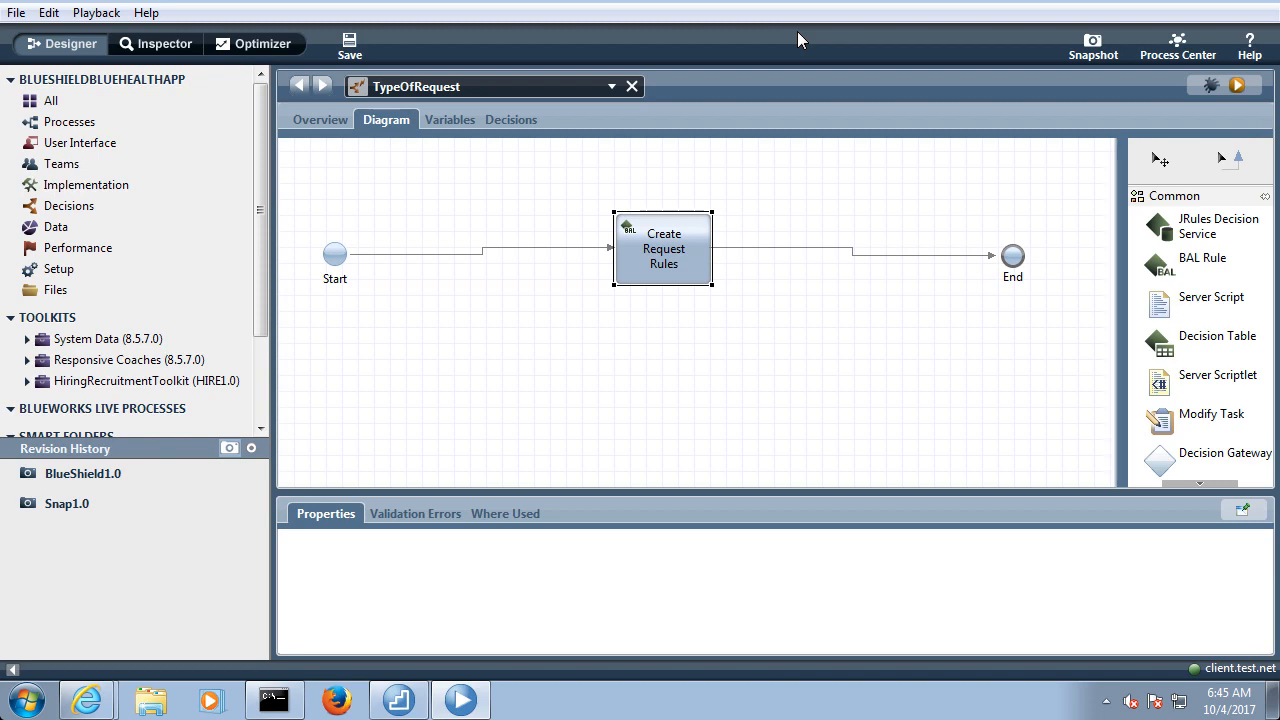
left_click(471, 119)
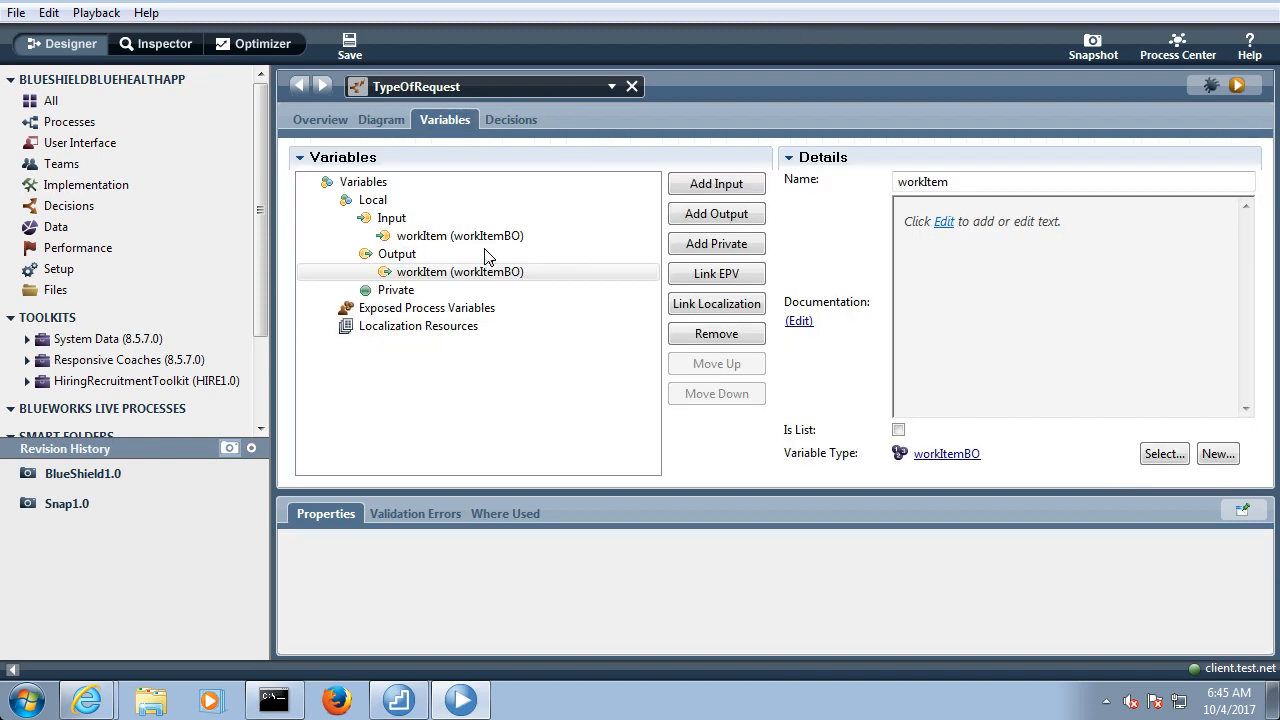
left_click(460, 238)
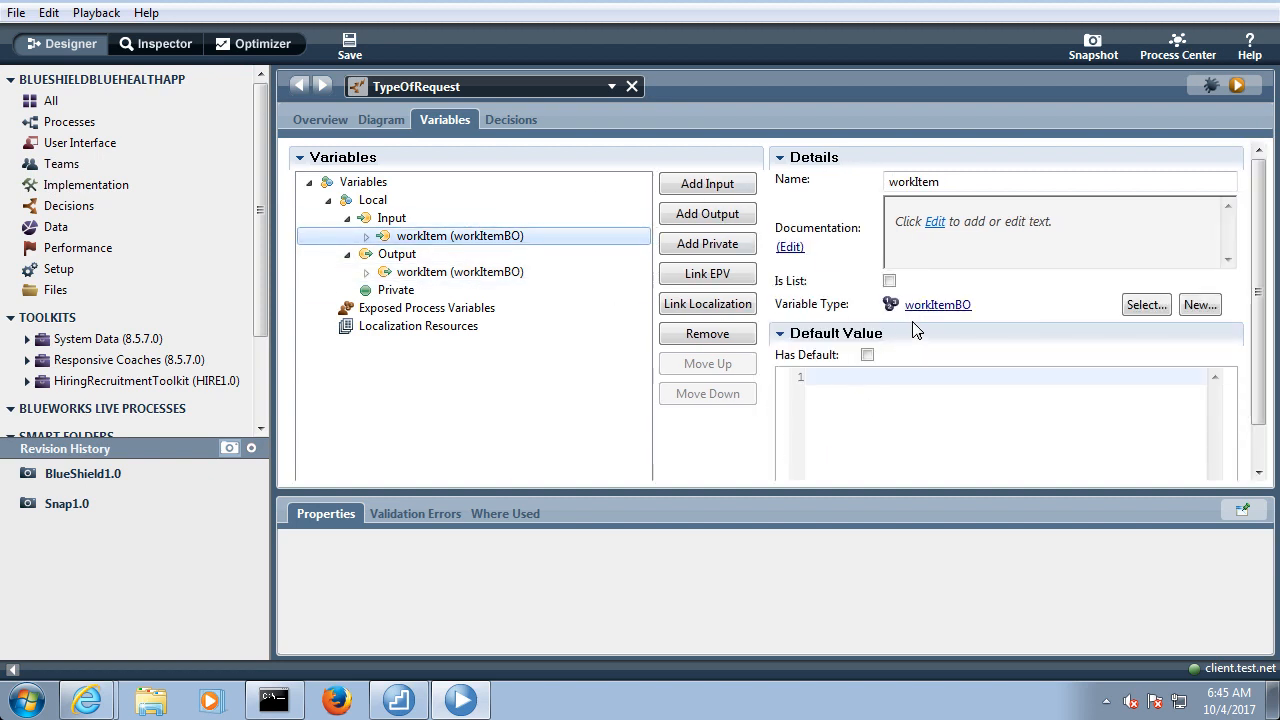
left_click(866, 356)
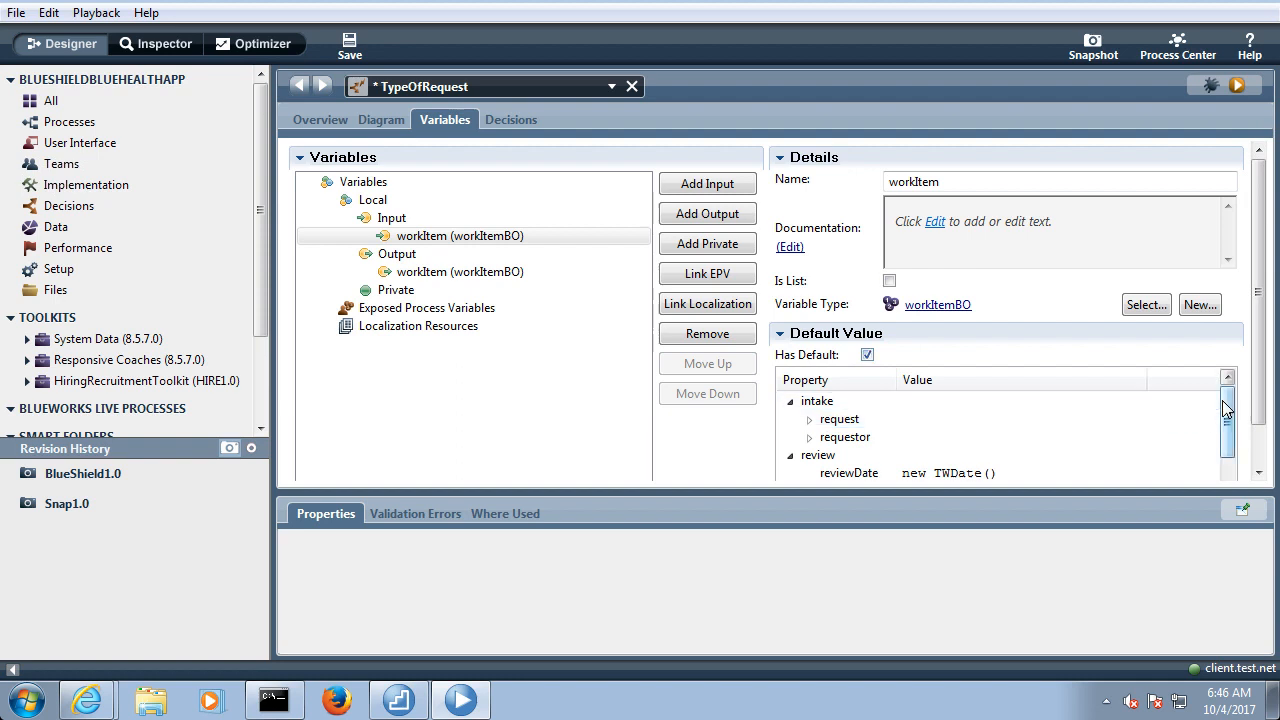
mouse_move(1226, 408)
left_mouse_down()
mouse_move(1229, 466)
mouse_move(1228, 409)
left_mouse_up()
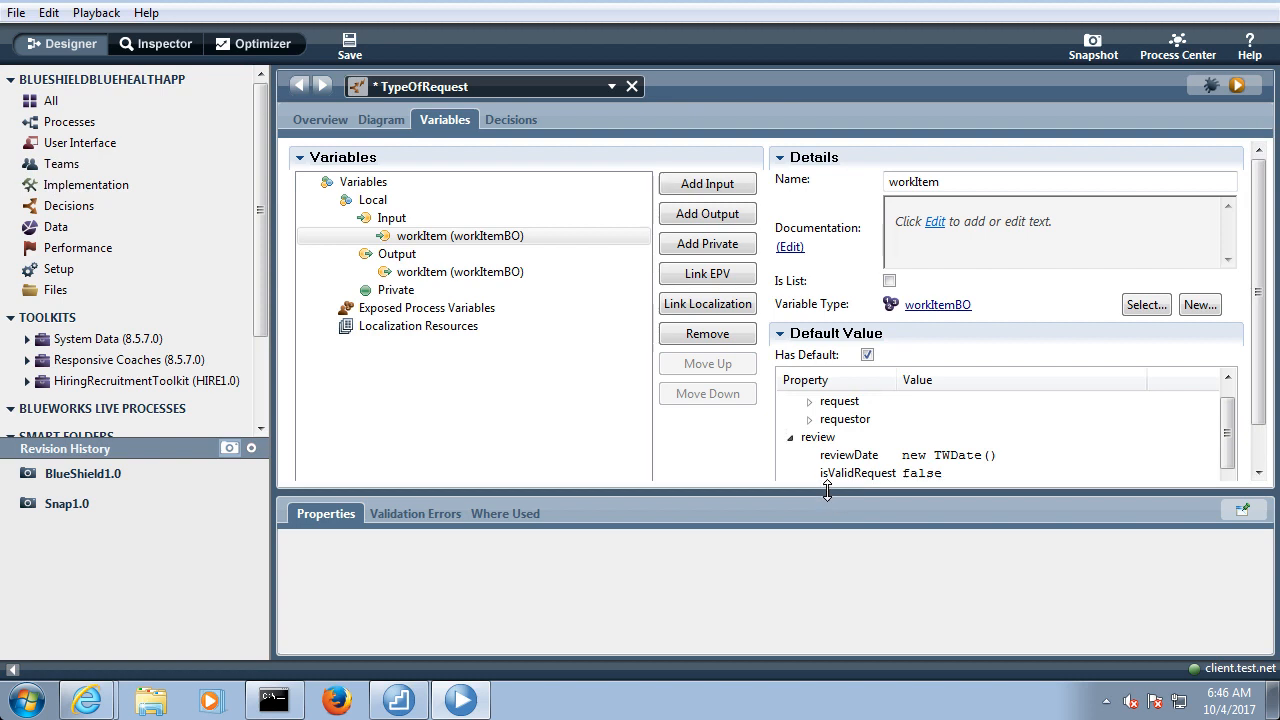
Enlarge the variable details area and set the default typeOfRequest under intake's request to "Create"
left_click_drag(828, 492, 825, 594)
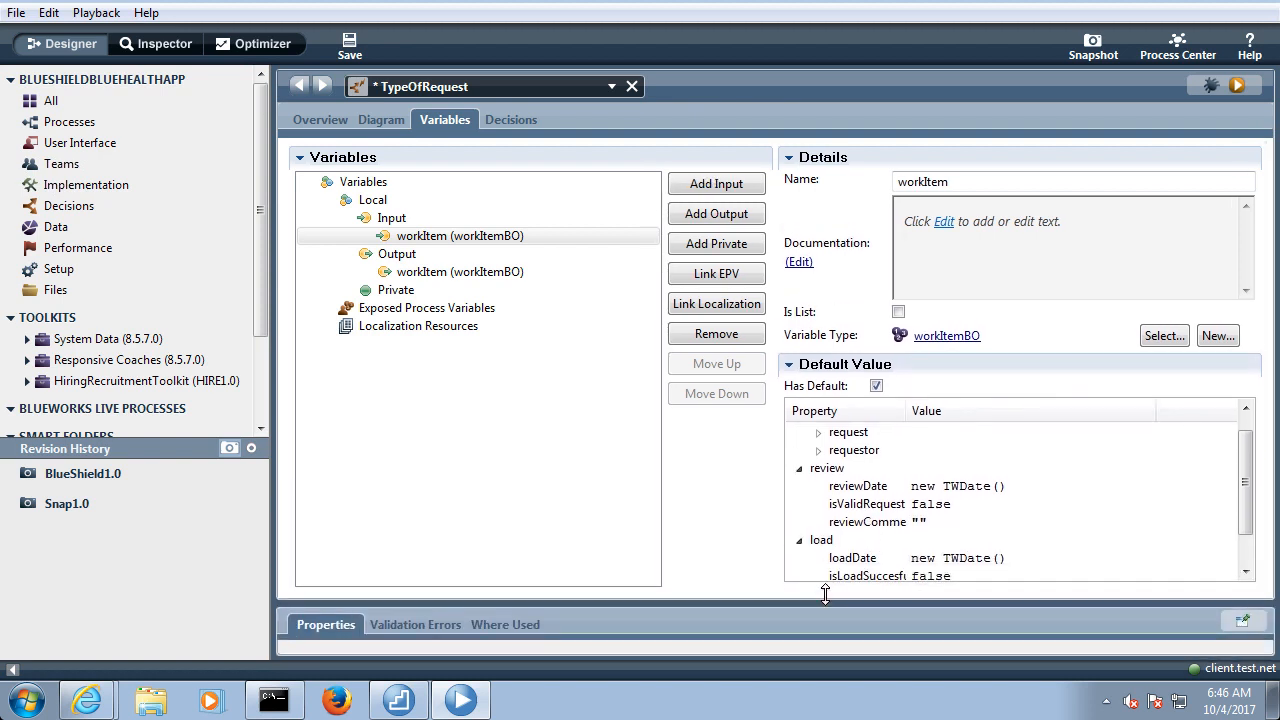
left_click(818, 433)
left_click(920, 470)
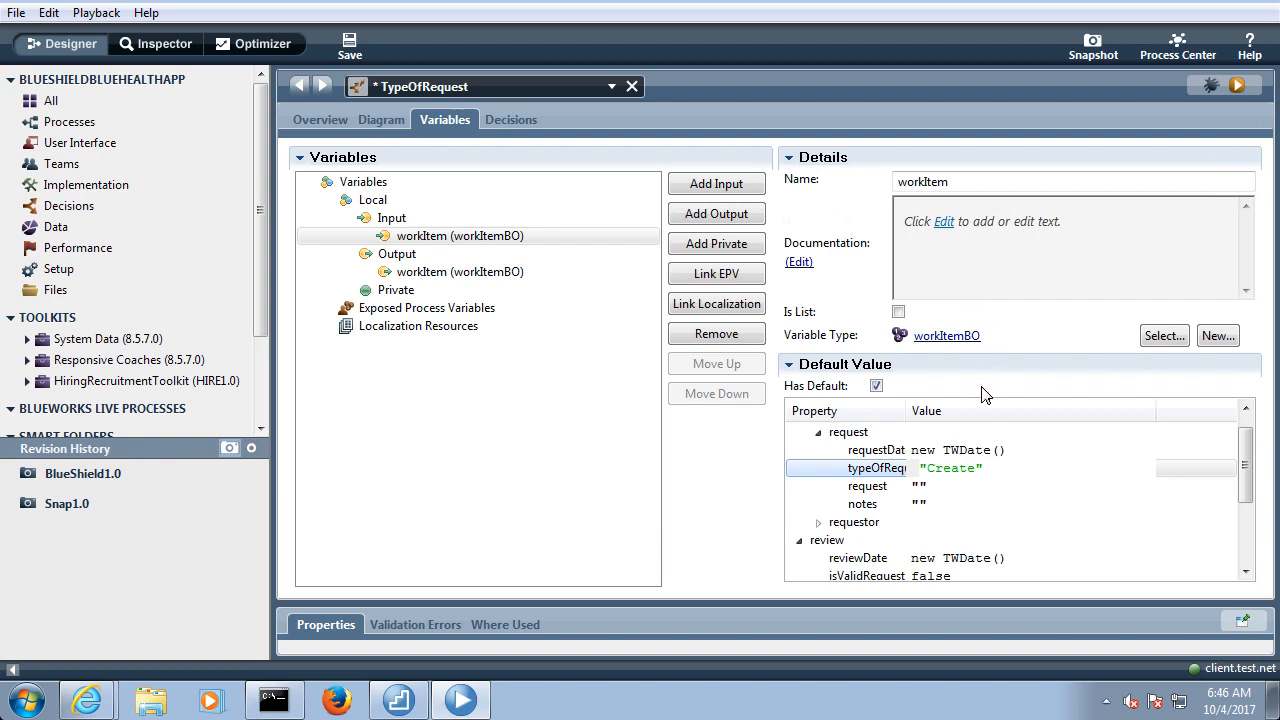
key("Return")
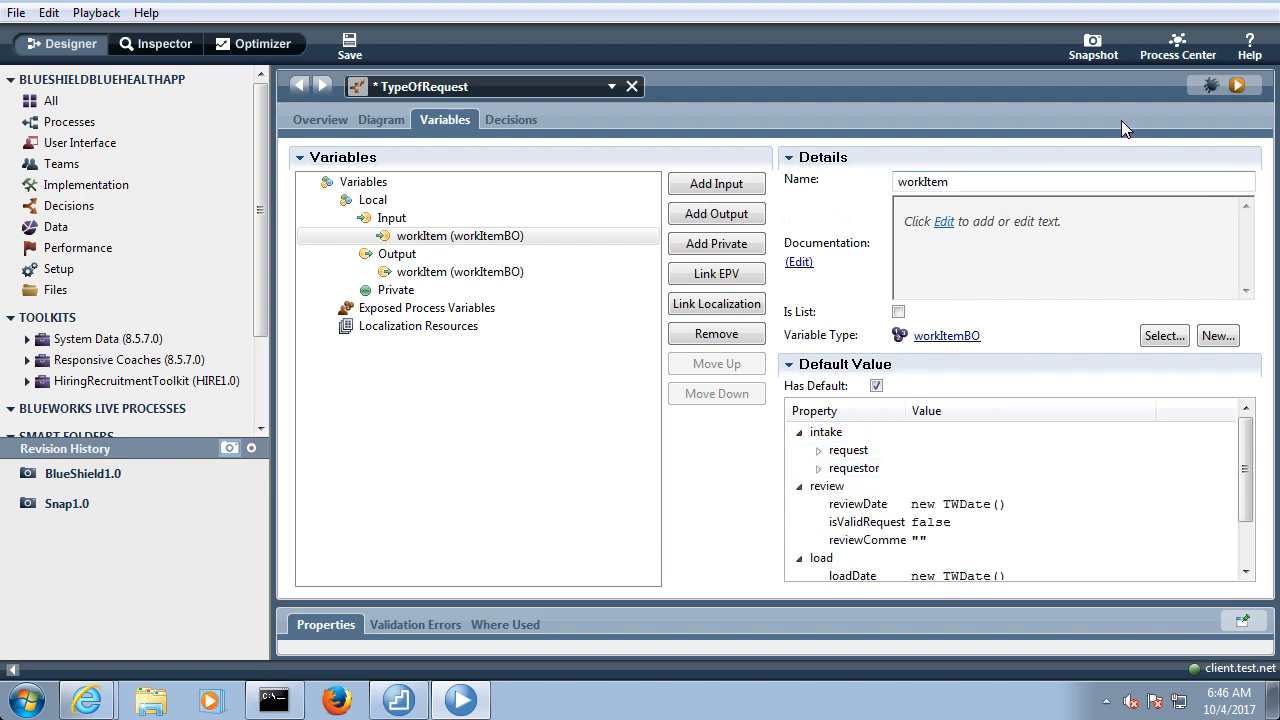
Save and start the TypeOfRequest service in debug mode, continuing past the browser's certificate warning
left_click(1209, 85)
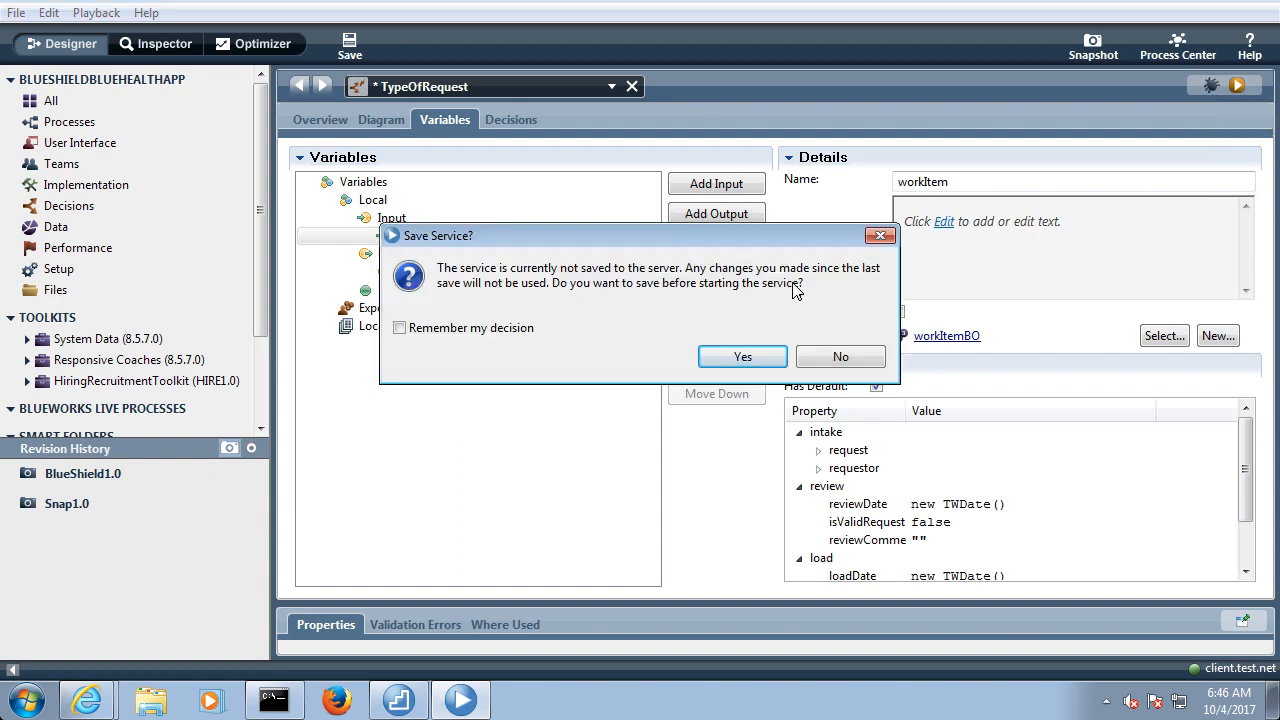
left_click(756, 360)
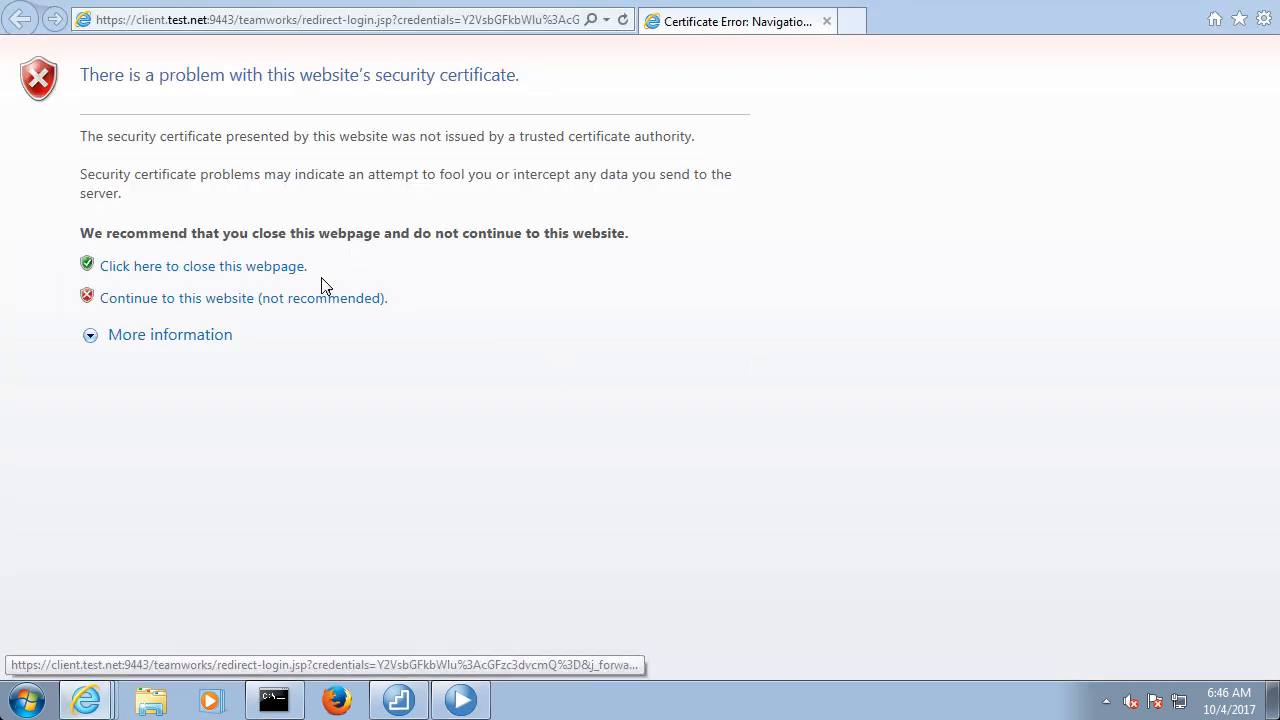
left_click(306, 299)
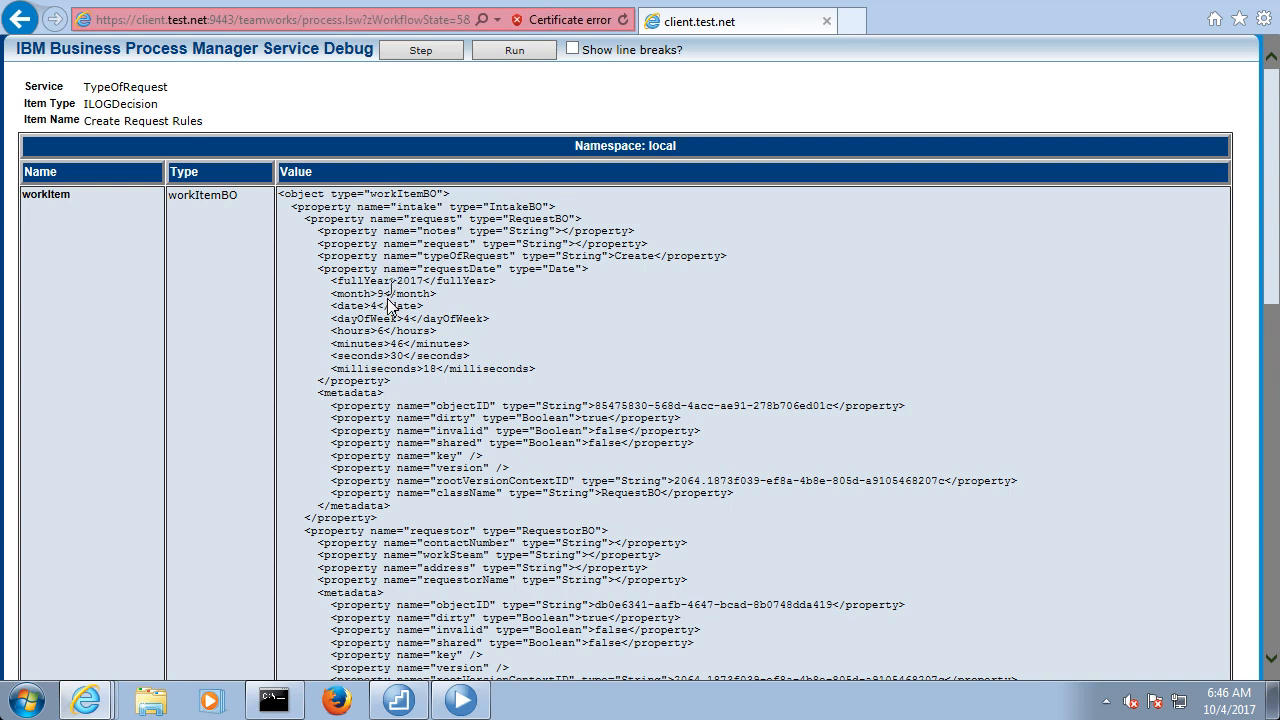
Examine the workItem data before the rules run, especially intake's request properties and the typeOfRequest value
scroll(388, 427, "down", 2)
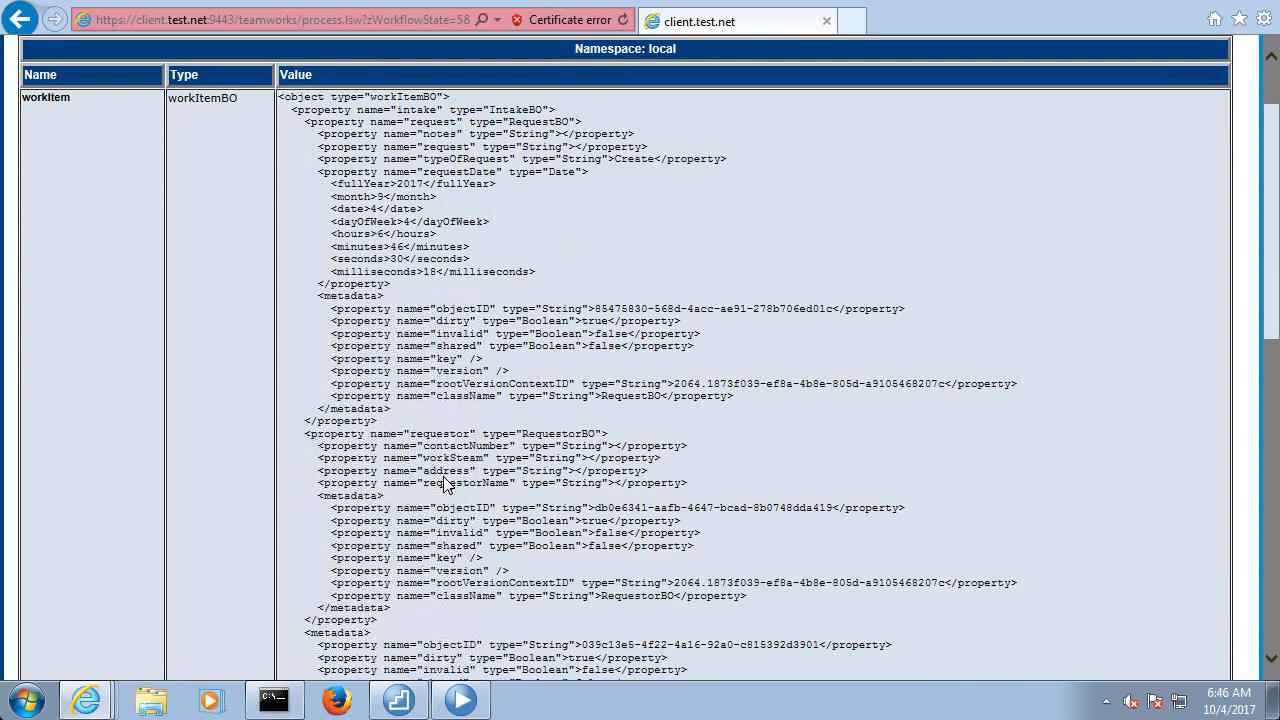
scroll(445, 485, "down", 4)
scroll(447, 485, "up", 6)
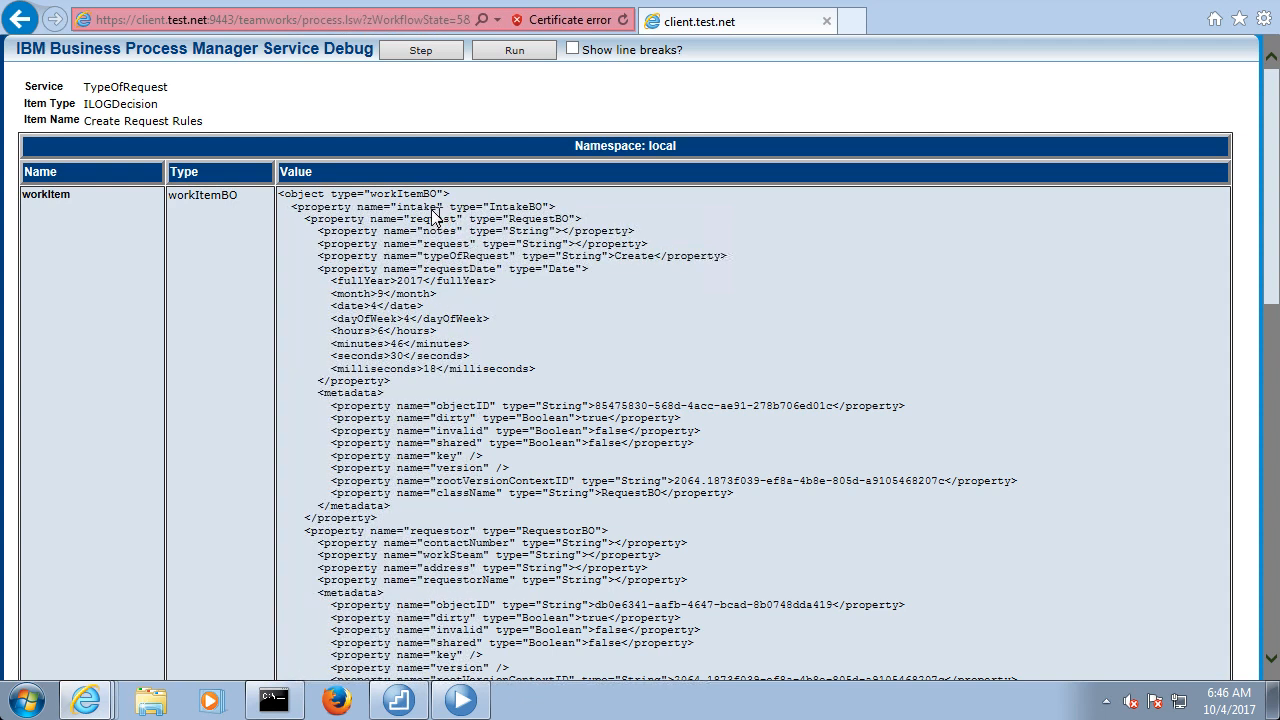
double_click(540, 219)
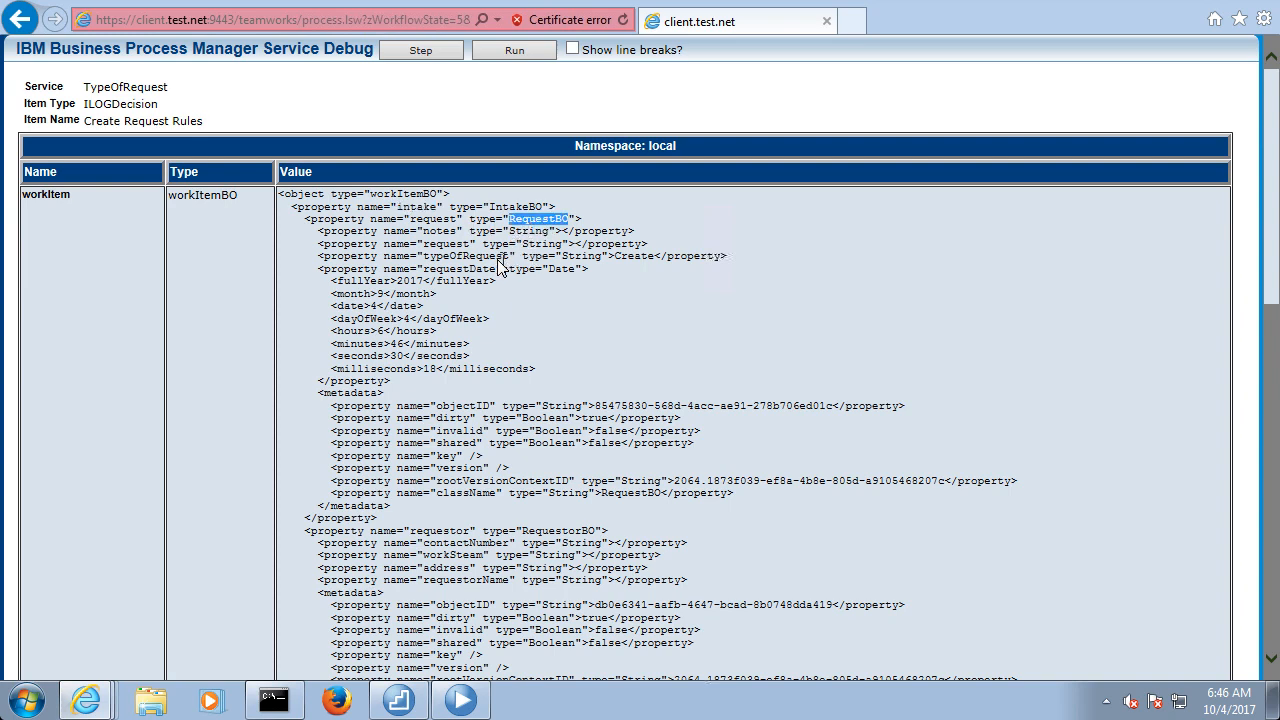
double_click(494, 258)
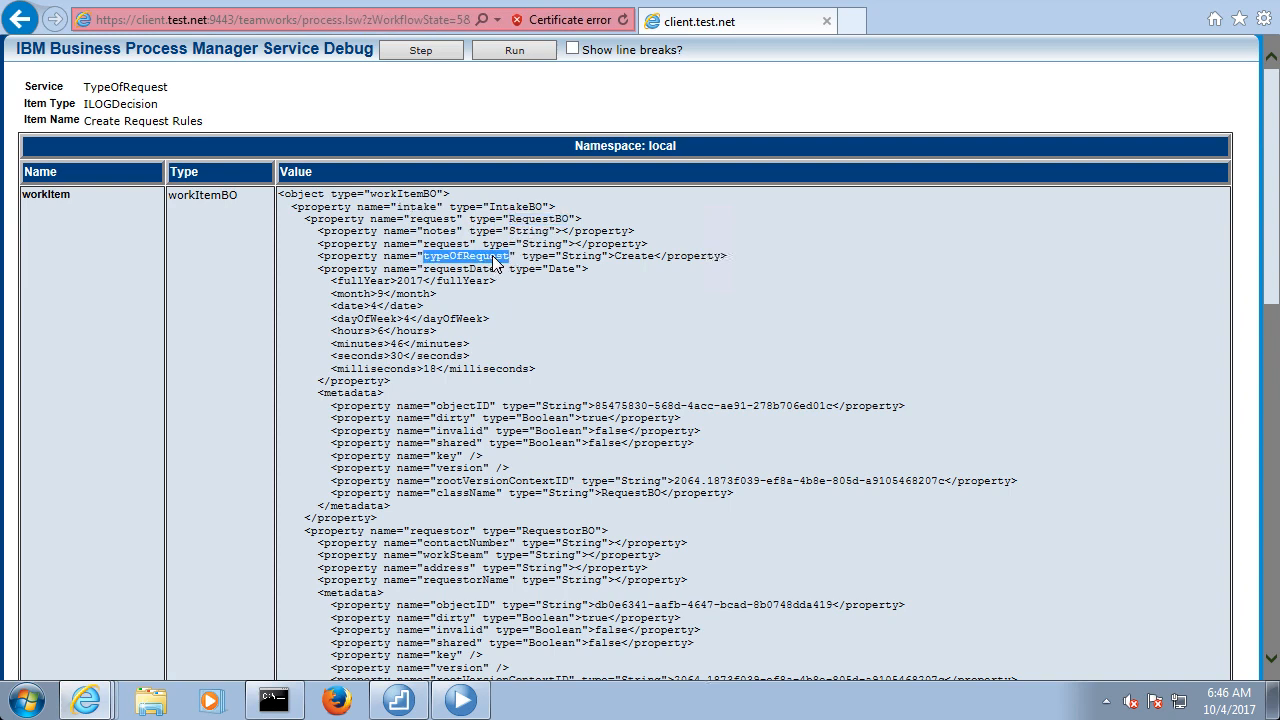
double_click(637, 248)
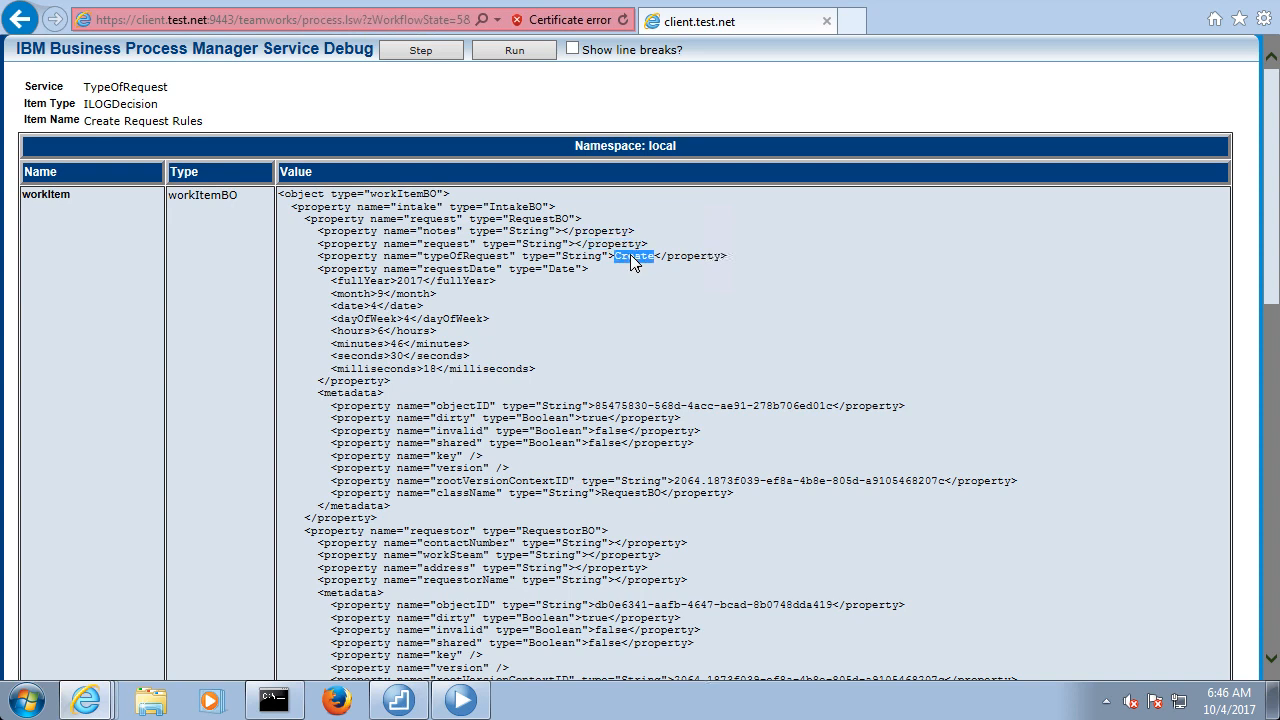
Step the debug session through Create Request Rules and check the requestorName value in workItem
left_click(462, 105)
left_click(438, 55)
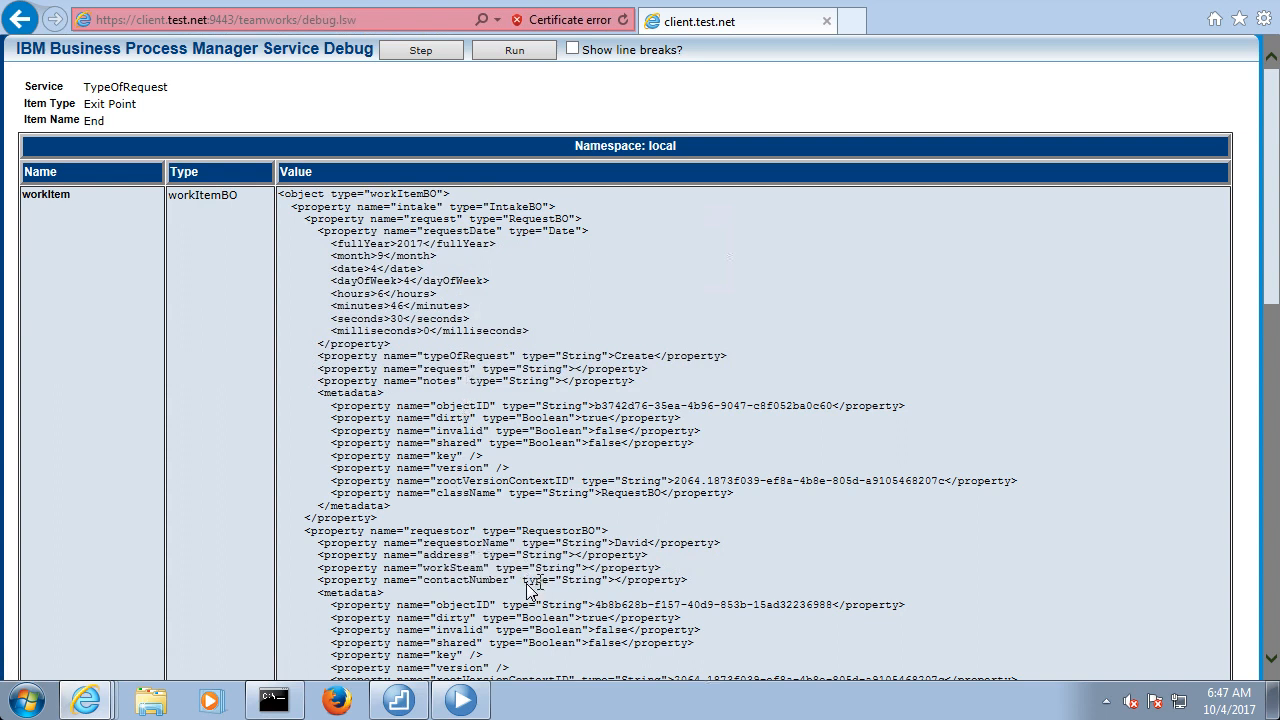
double_click(632, 545)
Run the debug session to its end, close its browser tab and stay in the Designer
left_click(512, 52)
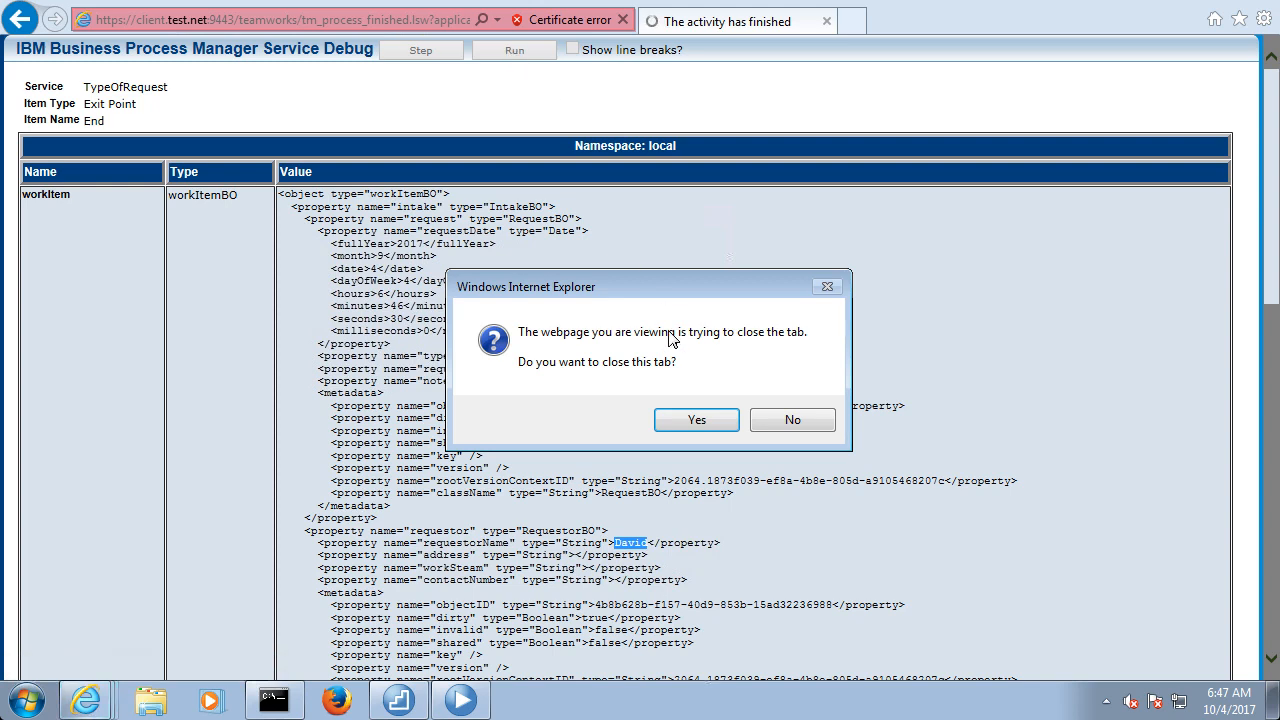
left_click(692, 421)
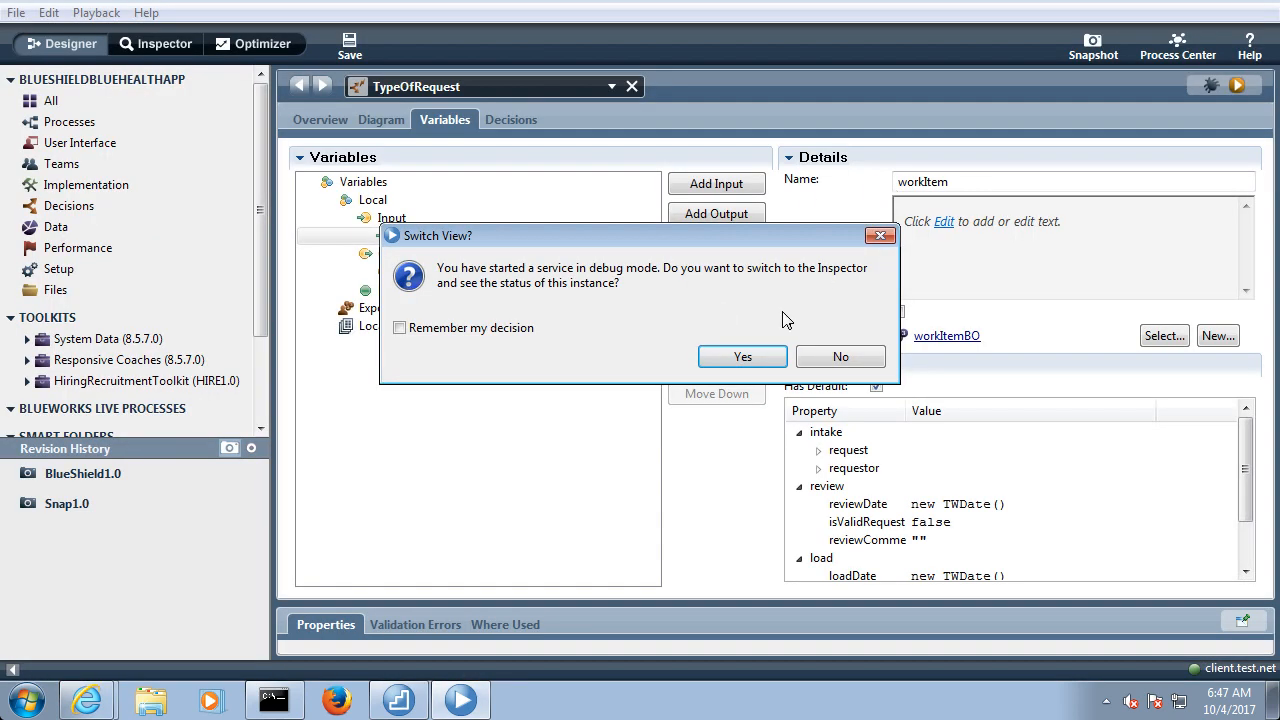
left_click(838, 358)
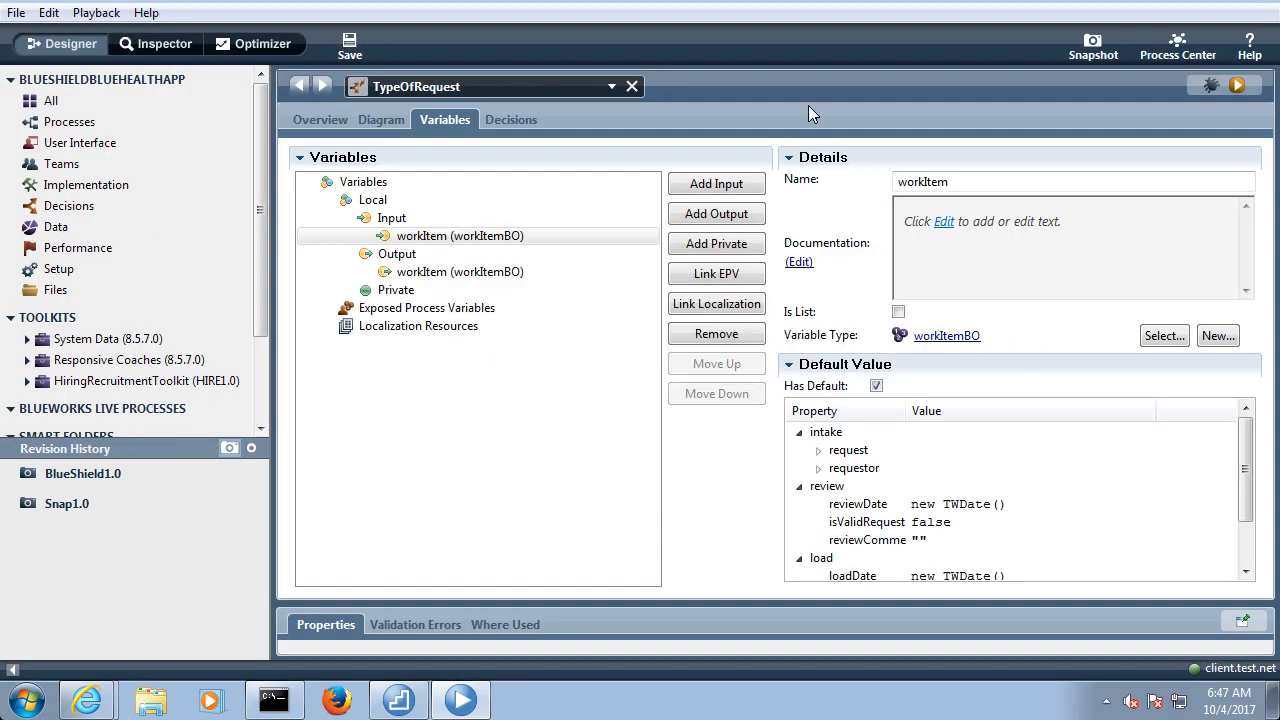
Open the DataIntegrityApp business process definition and enlarge its diagram editor
left_click(108, 122)
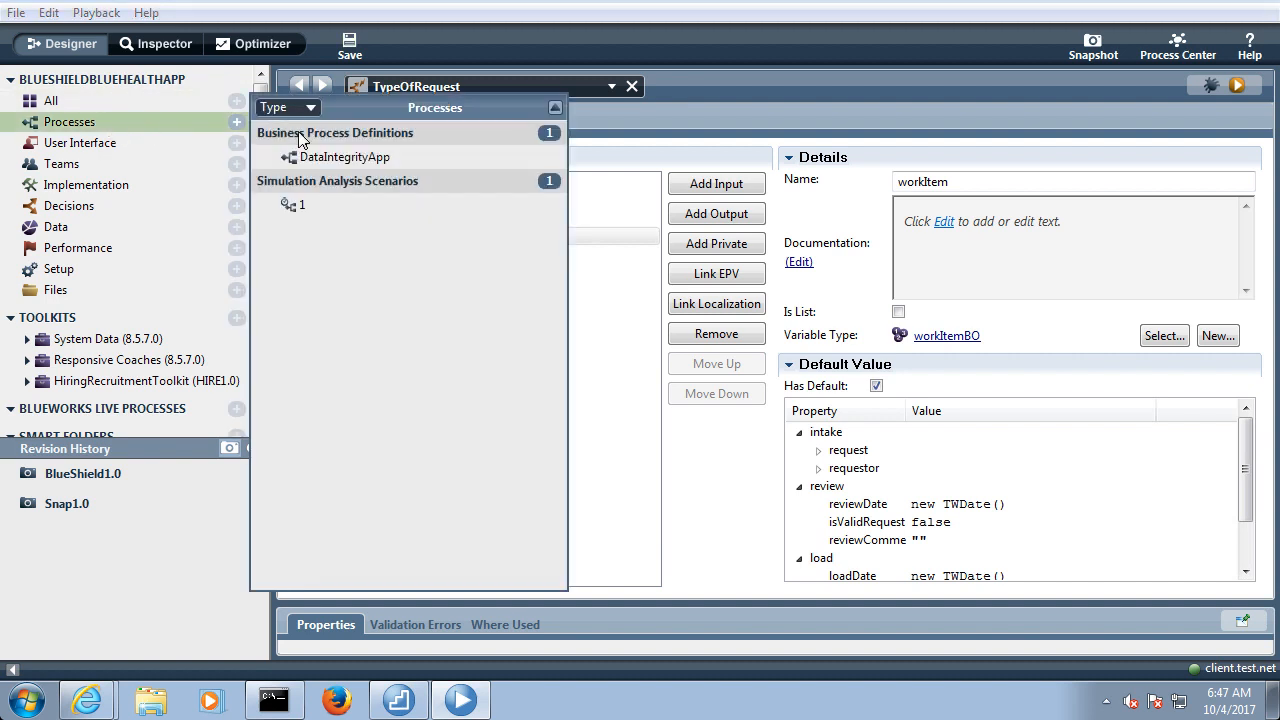
left_click(308, 156)
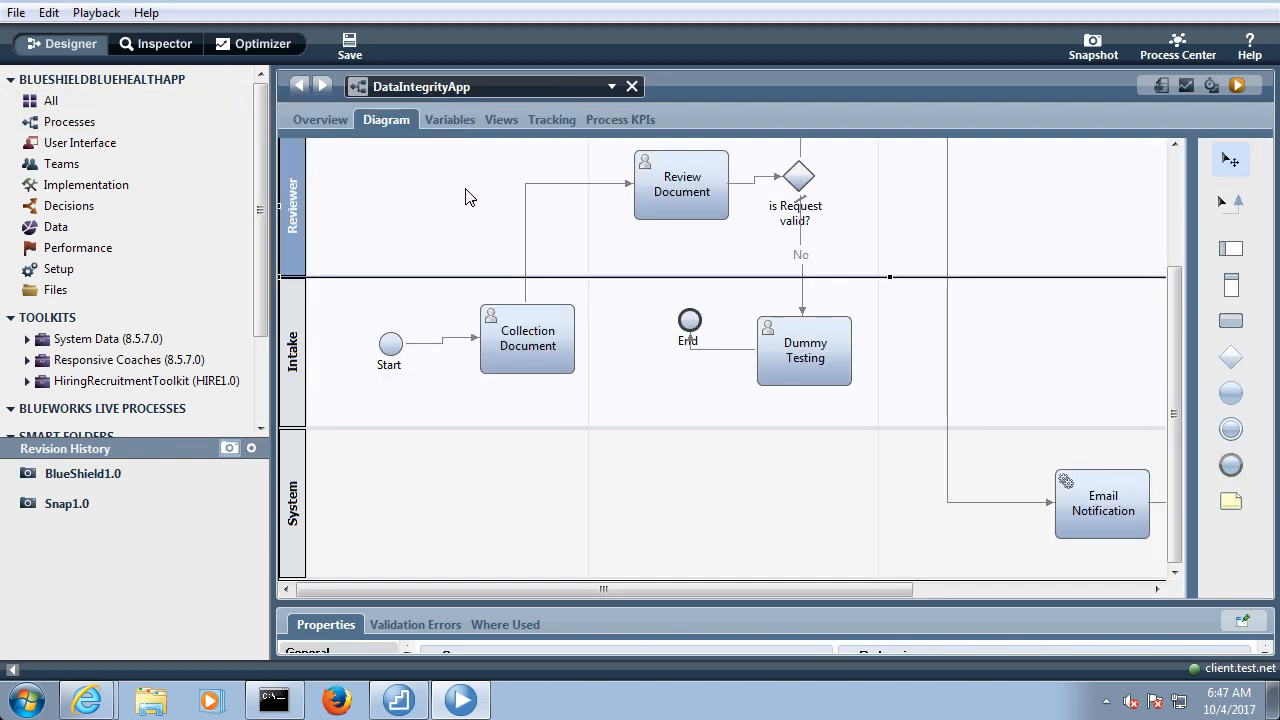
double_click(378, 118)
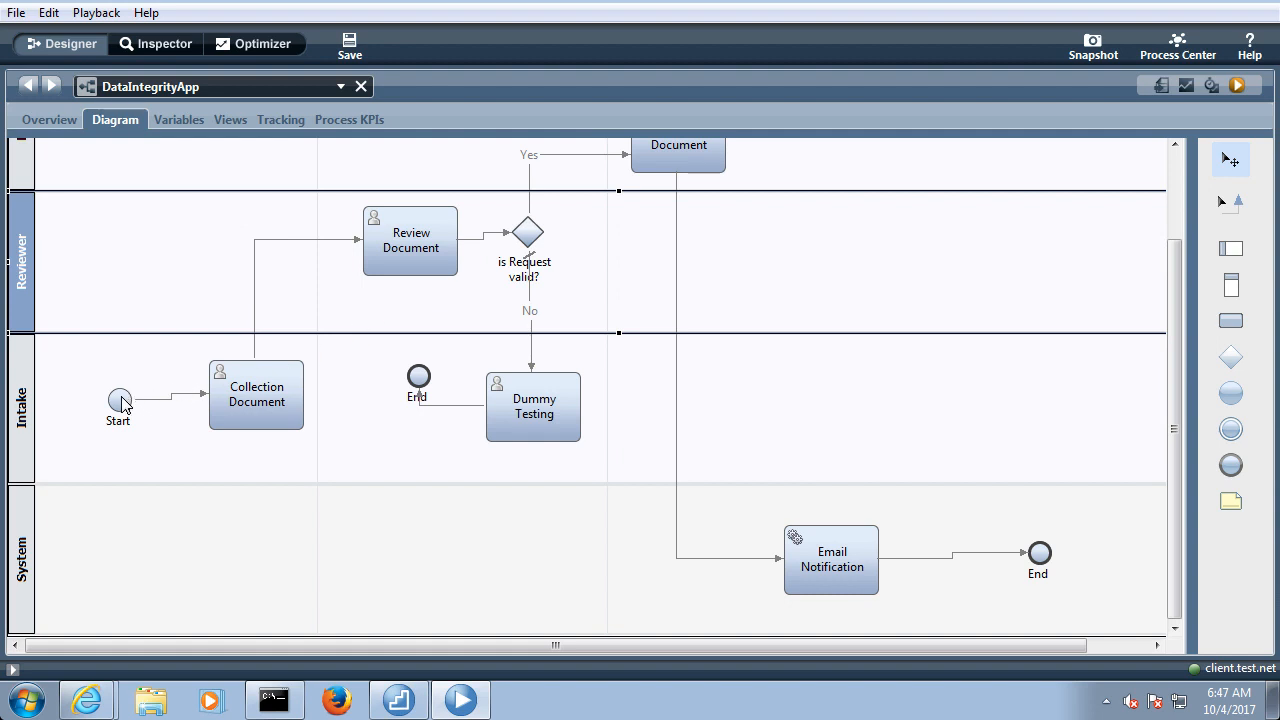
Move the Start event and the Collection Document activity closer to the Intake lane's label, and restore the editor size
left_click_drag(128, 405, 80, 393)
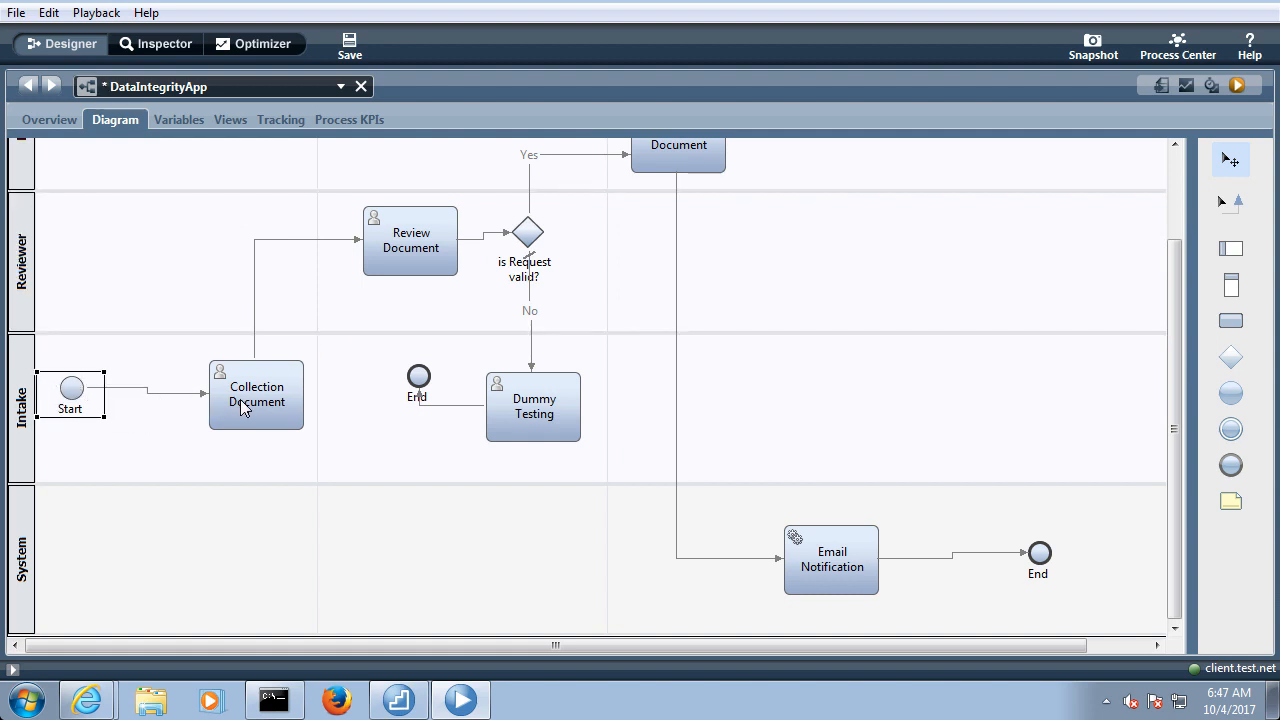
left_click_drag(238, 404, 173, 408)
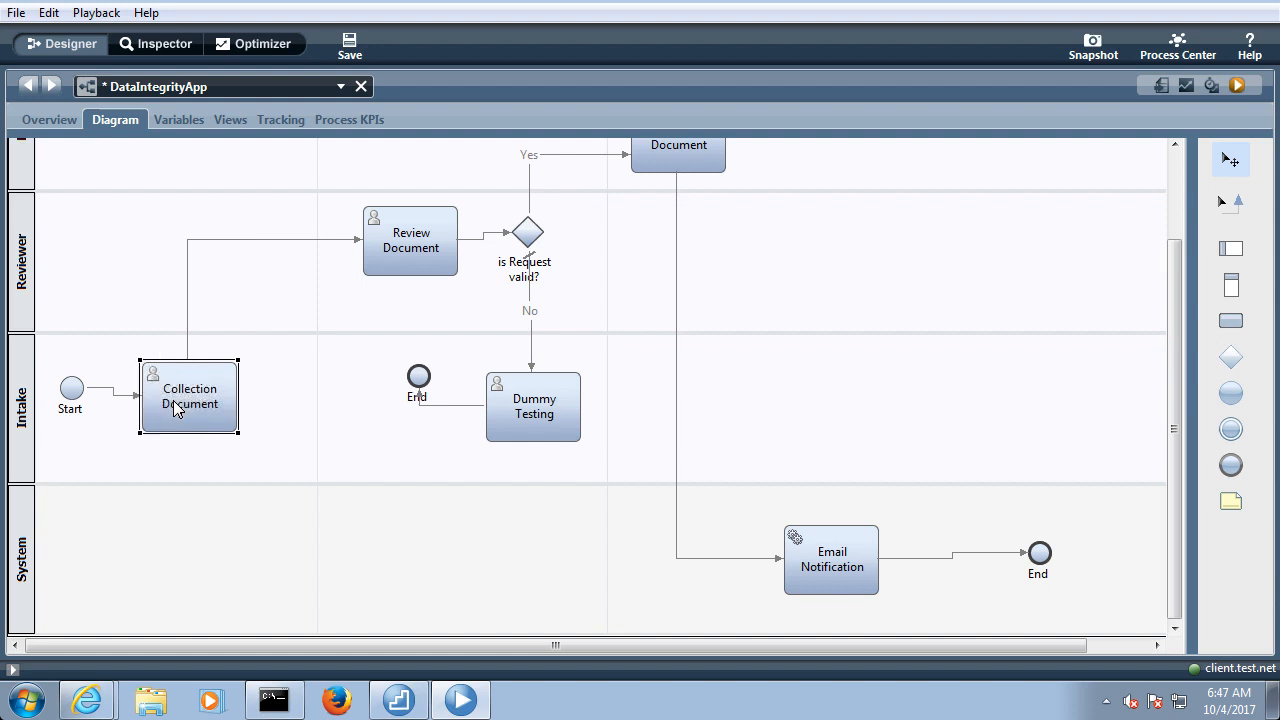
double_click(131, 128)
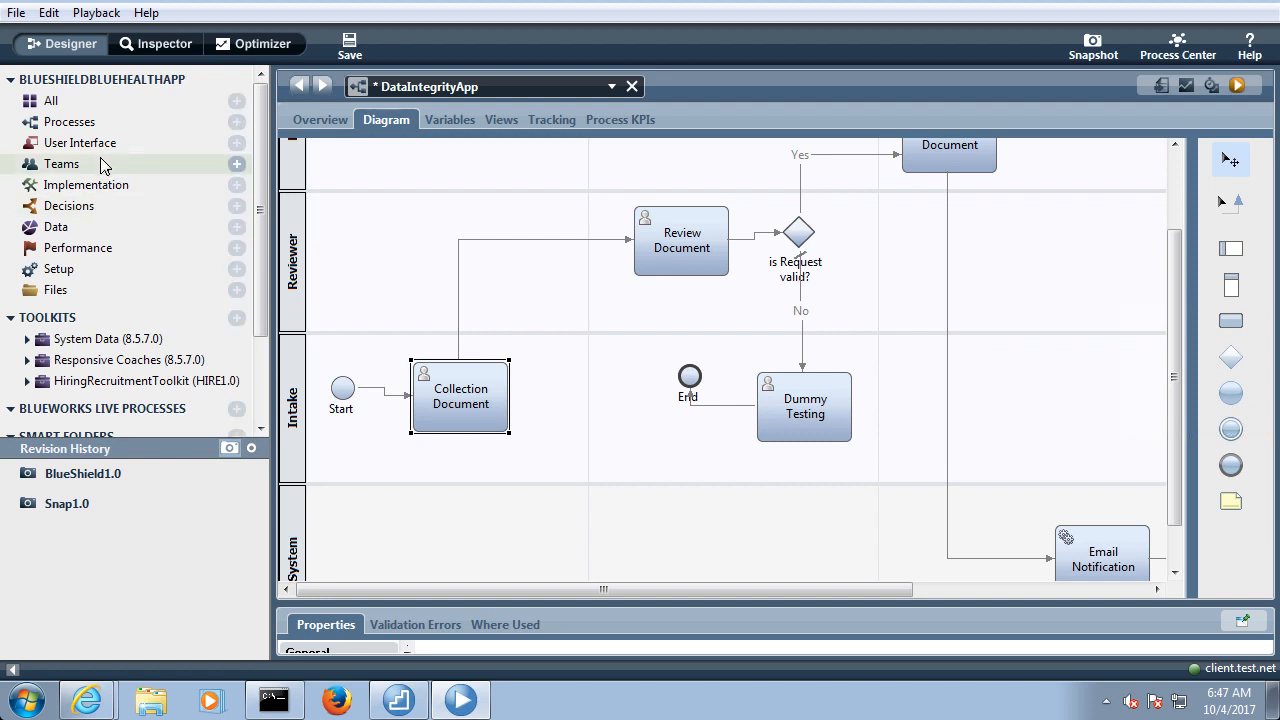
Add the TypeOfRequest decision service to the Reviewer lane before Review Document, changing it to a "With Task" activity
left_click(104, 187)
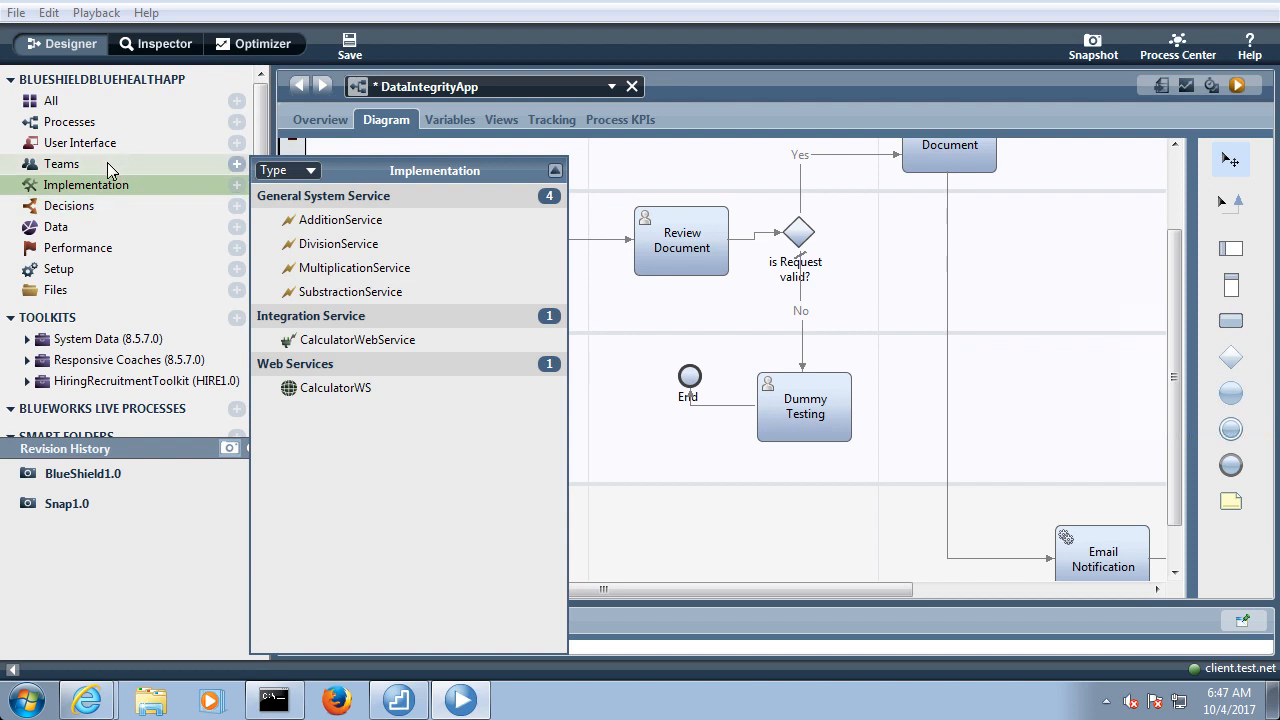
left_click(134, 205)
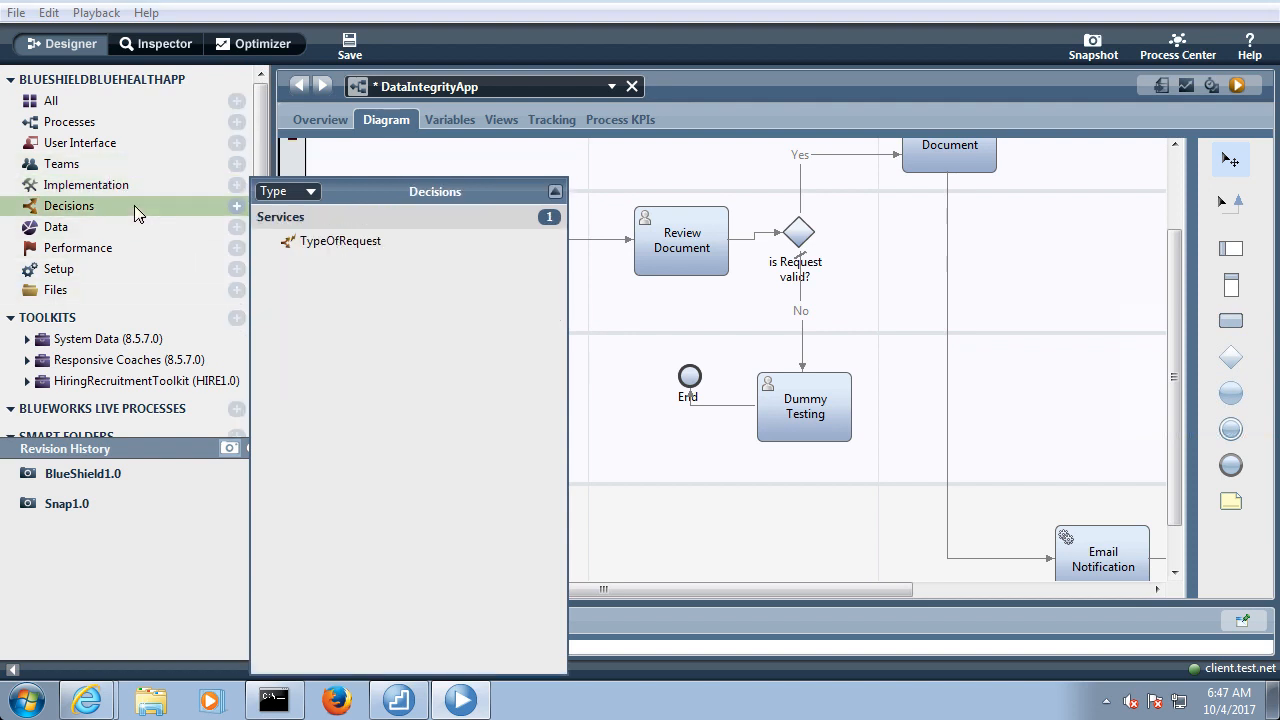
left_click_drag(305, 246, 527, 288)
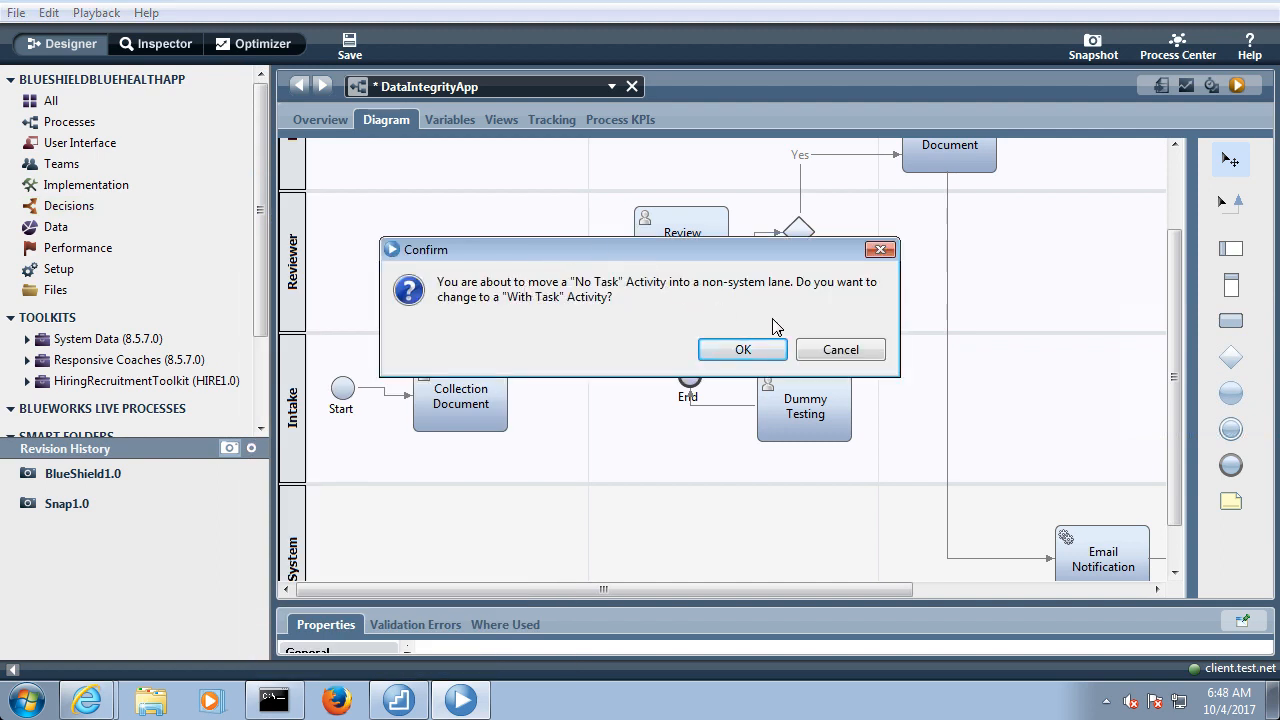
left_click(838, 351)
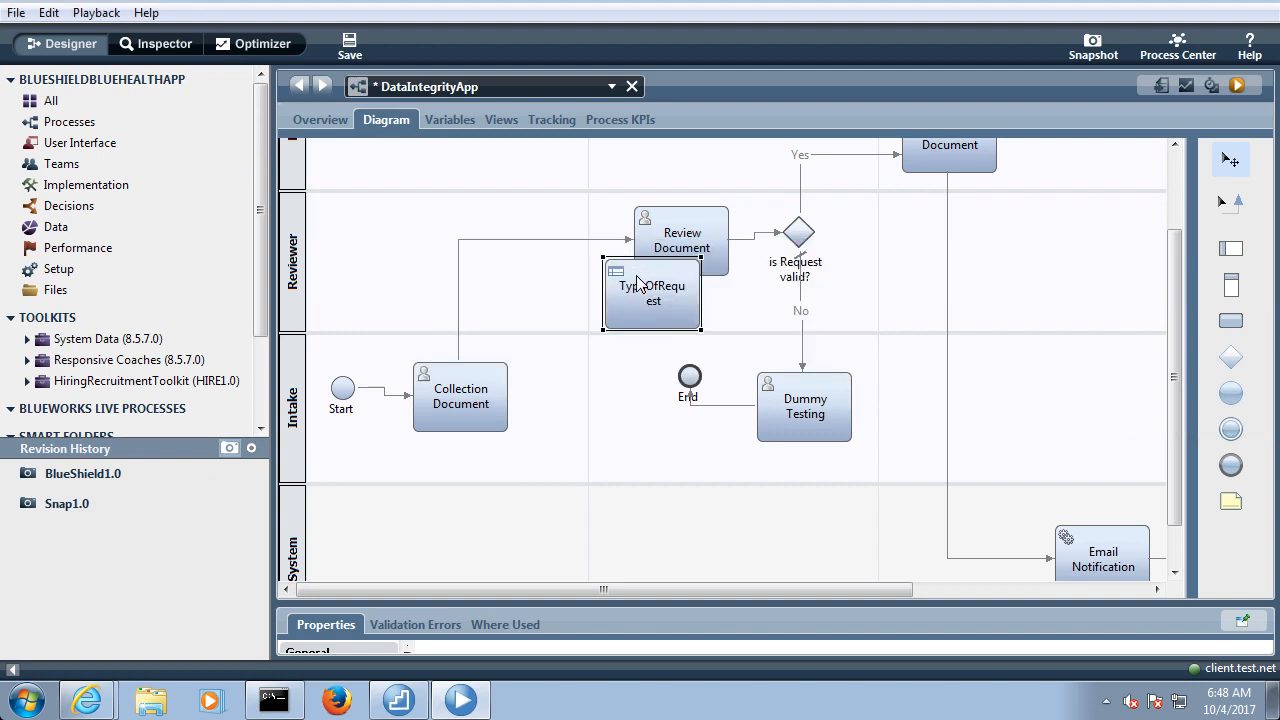
left_click_drag(638, 283, 400, 234)
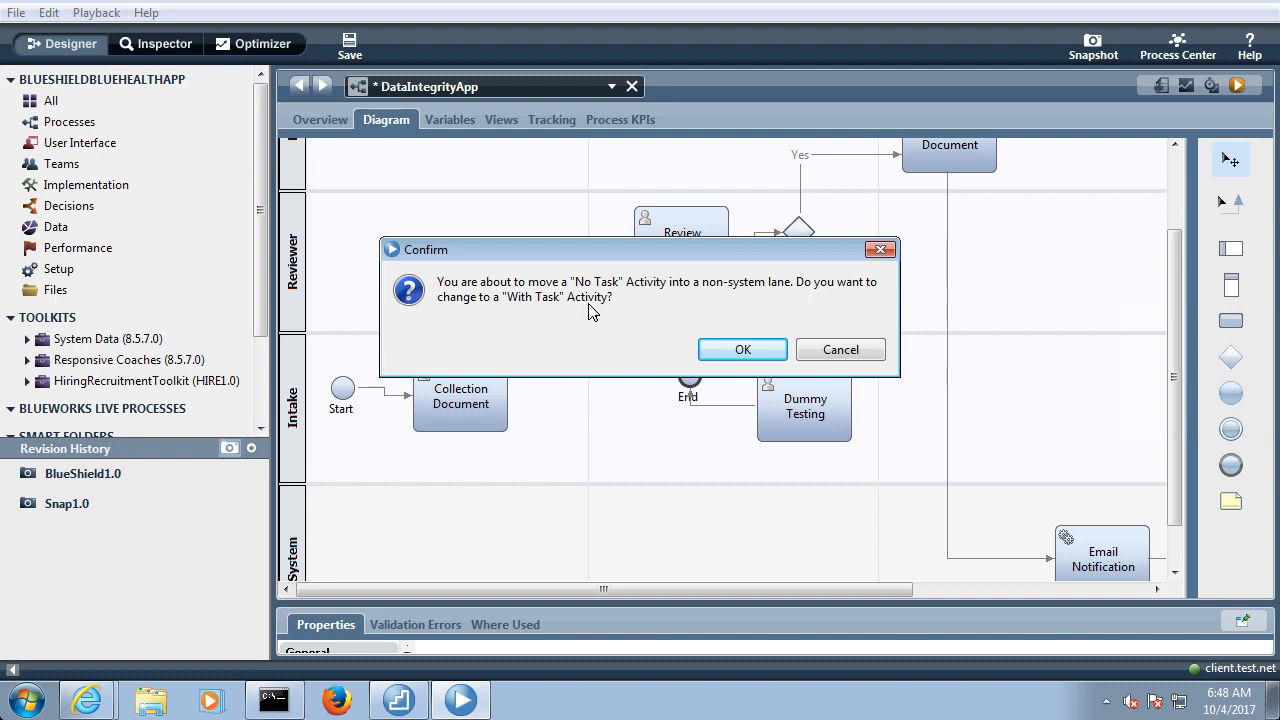
left_click(742, 352)
Reroute the flow from Collection Document to TypeOfRequest, connect TypeOfRequest to Review Document, and save the process
left_click(536, 240)
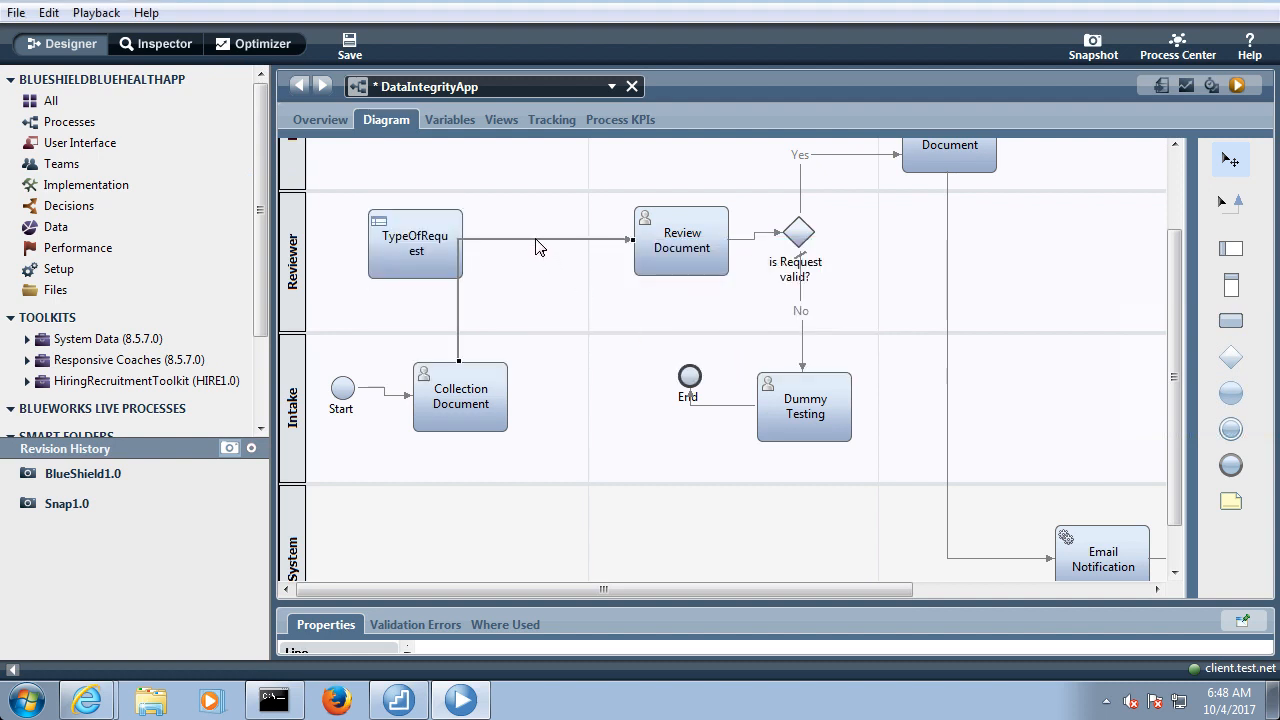
left_click_drag(630, 243, 382, 245)
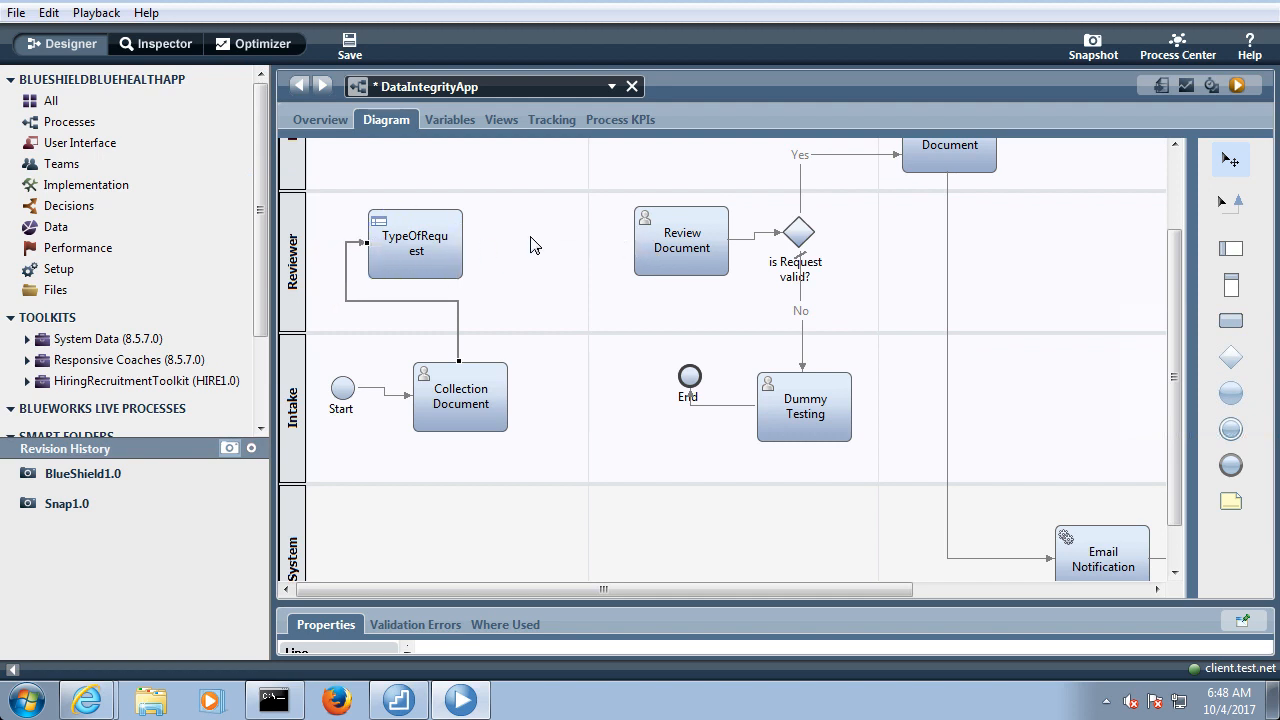
left_click(1226, 205)
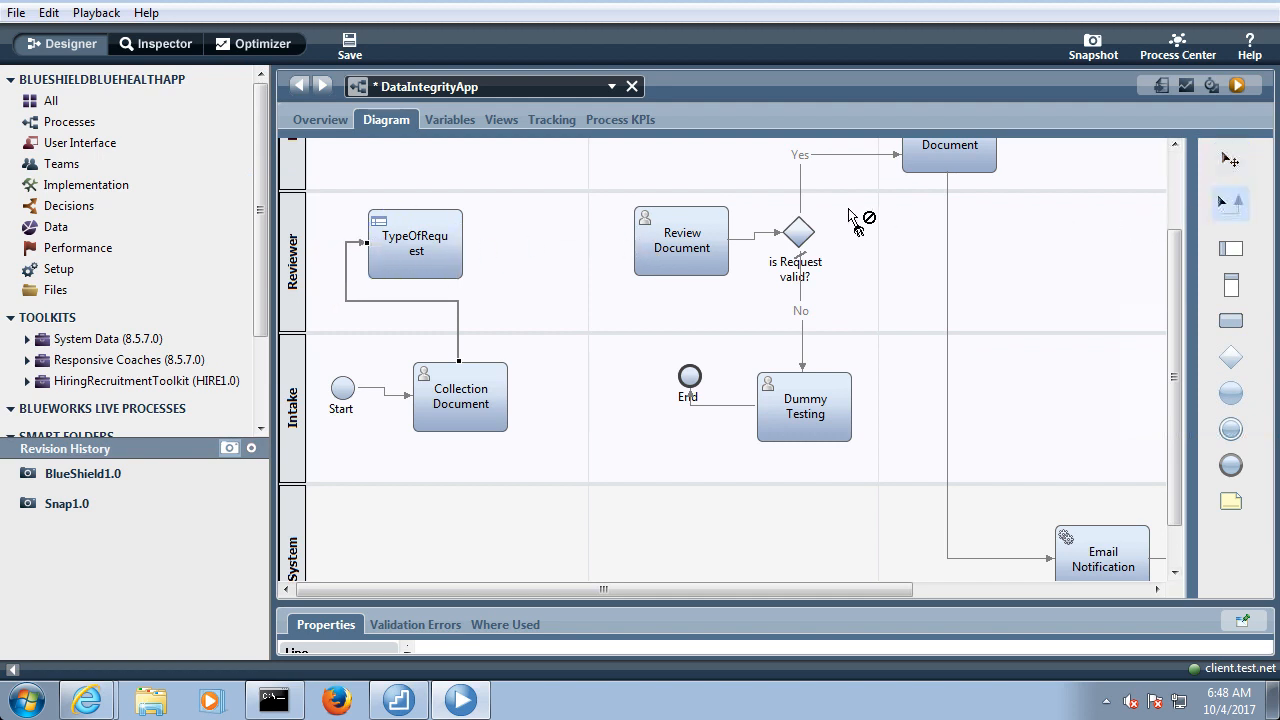
mouse_move(464, 248)
left_mouse_down()
mouse_move(615, 265)
mouse_move(662, 248)
left_mouse_up()
left_click(349, 44)
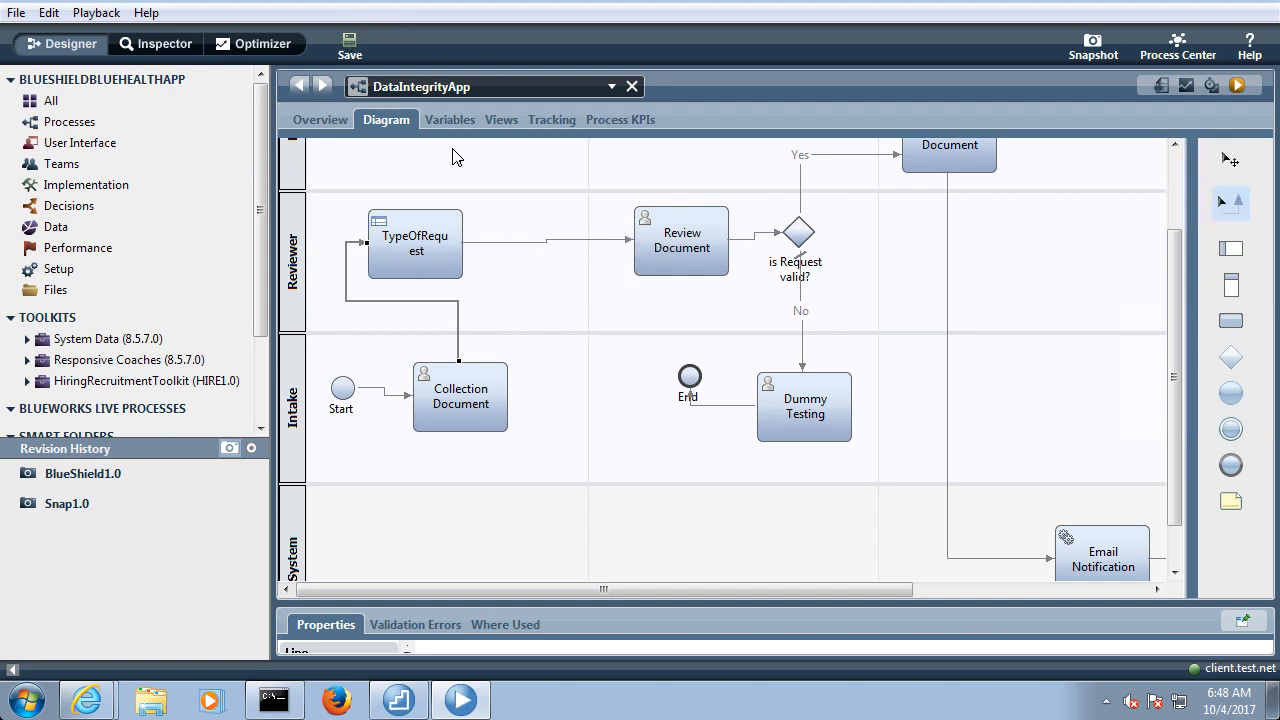
Move the TypeOfRequest activity closer to Review Document in the Reviewer lane and save the diagram
left_click(1230, 158)
left_click_drag(450, 245, 528, 245)
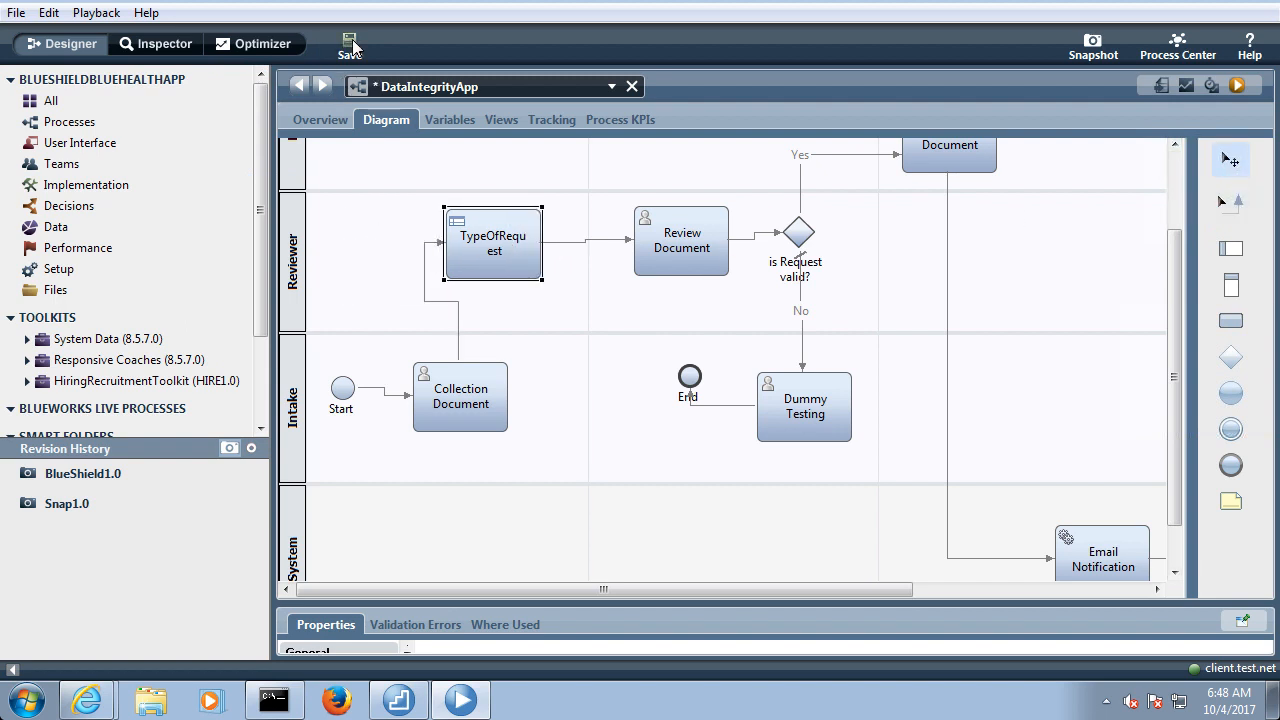
left_click(351, 46)
double_click(391, 120)
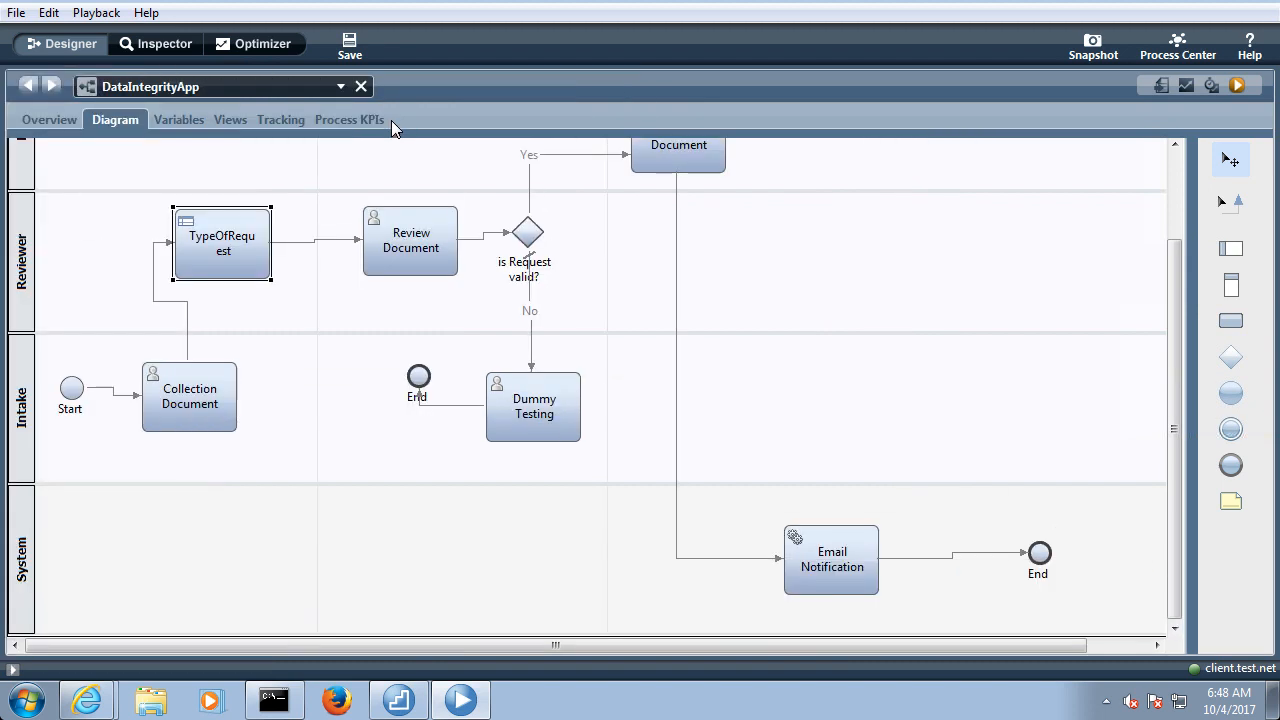
double_click(116, 122)
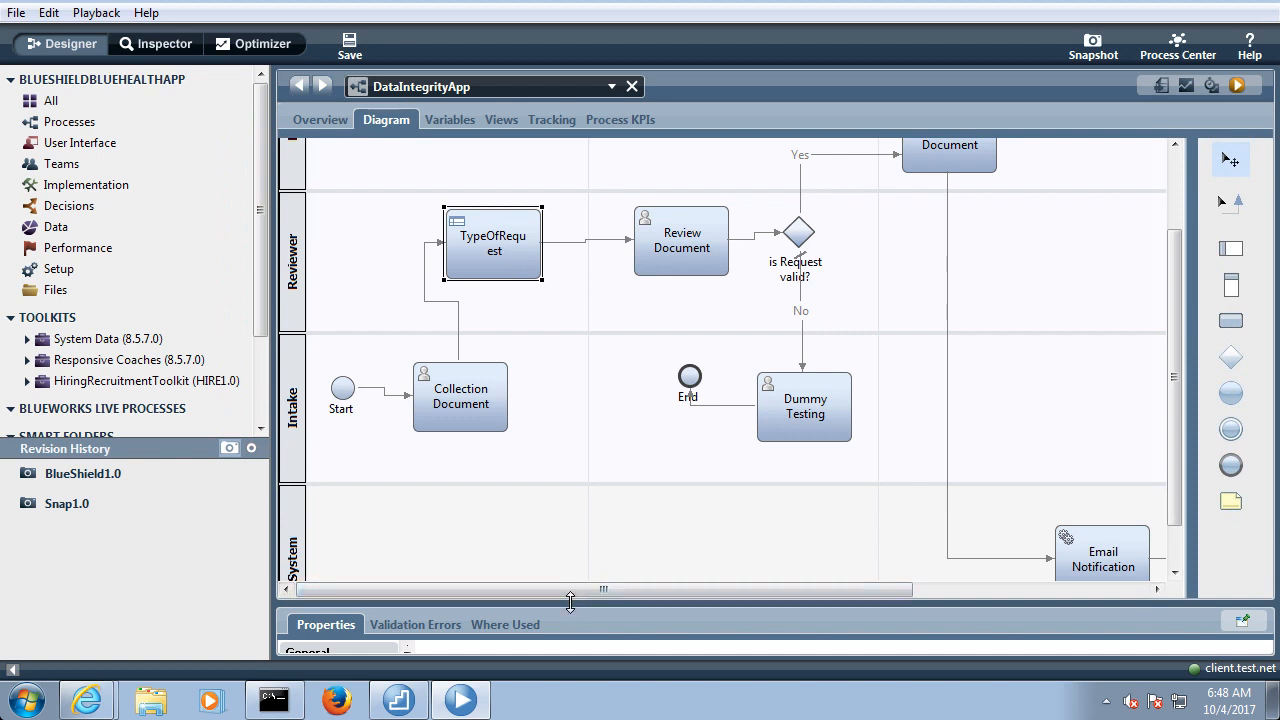
Enlarge the properties area and set the TypeOfRequest activity's input mapping for workItem to tw.local.wokItemProcess
left_click_drag(570, 603, 528, 360)
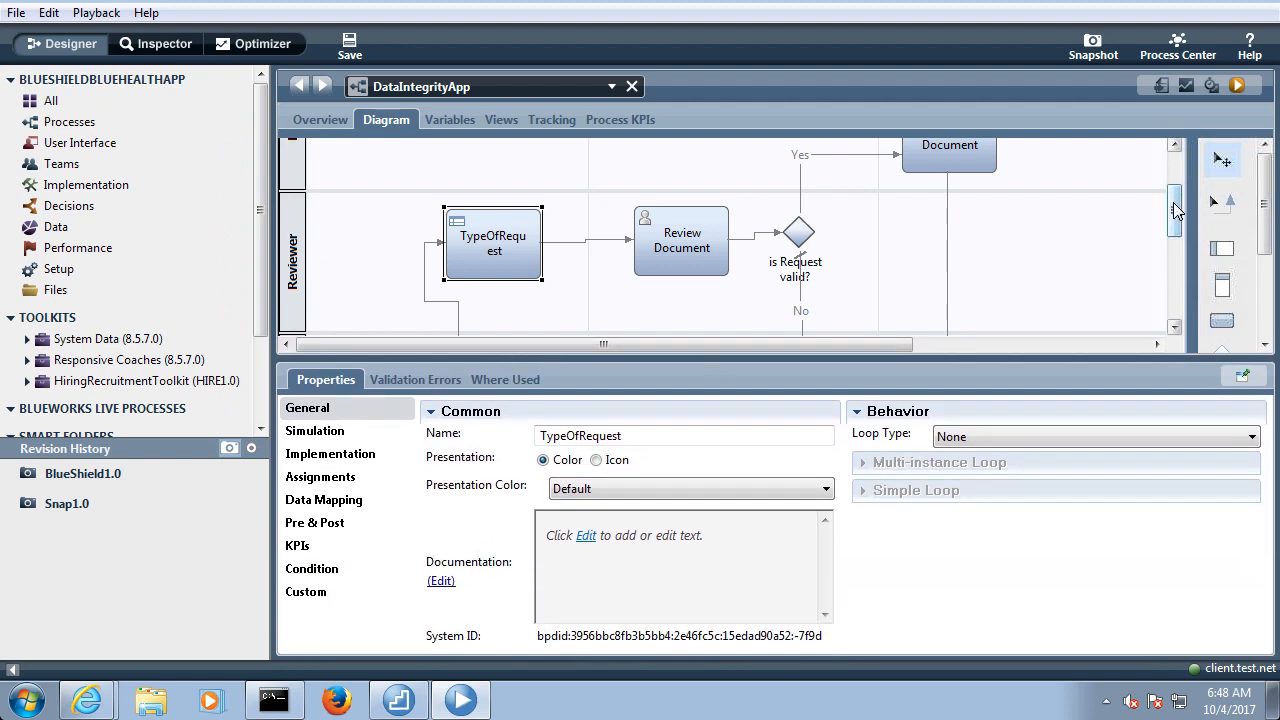
mouse_move(1173, 211)
left_mouse_down()
mouse_move(1173, 235)
mouse_move(1173, 224)
left_mouse_up()
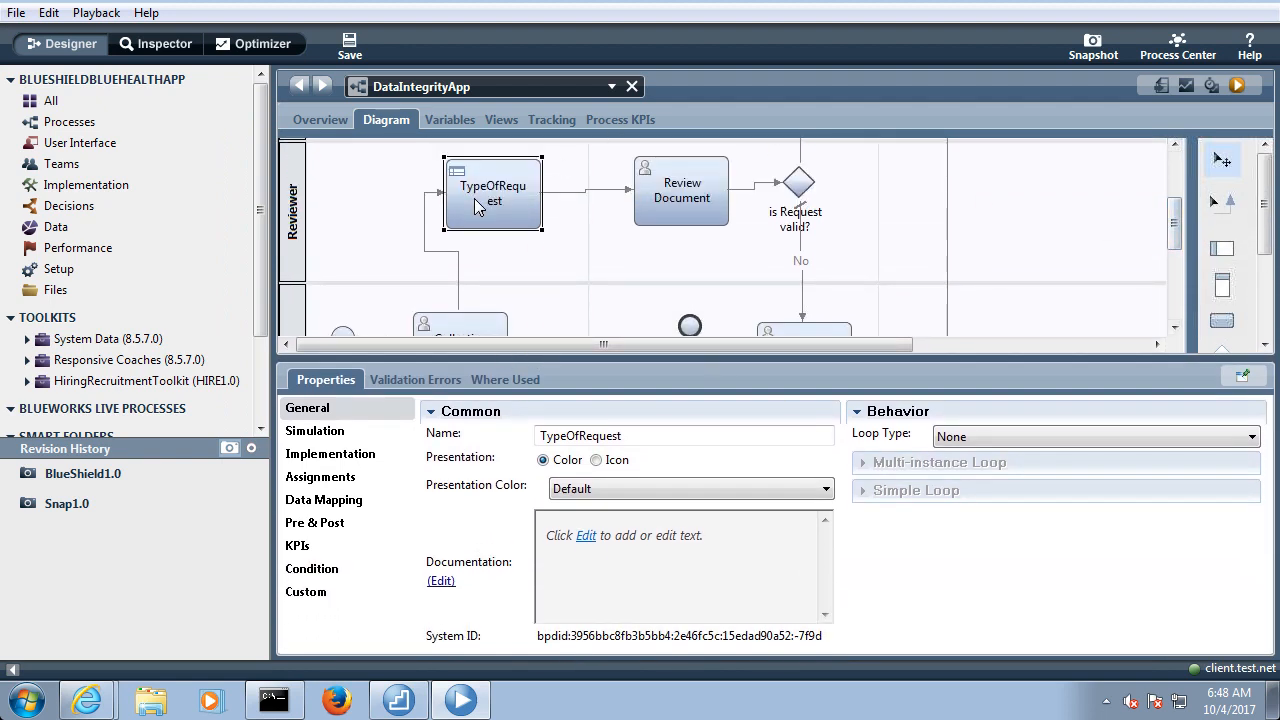
left_click(338, 504)
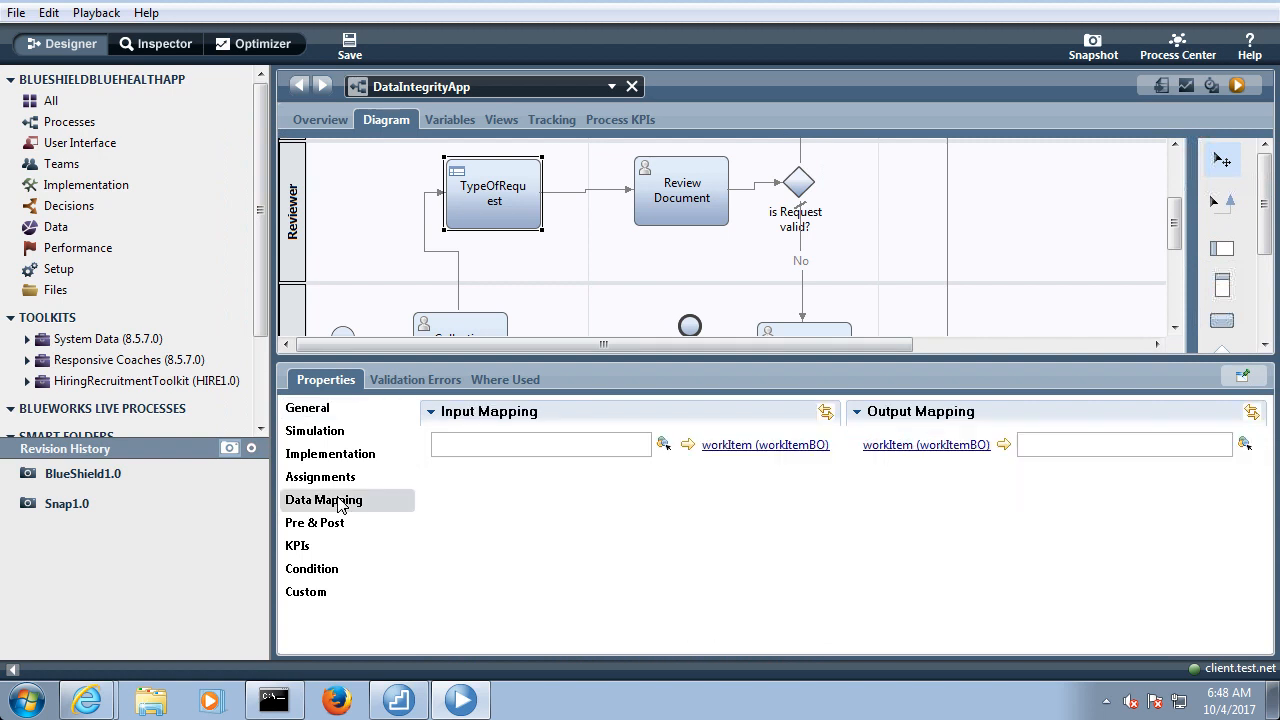
left_click(476, 446)
type("tw.local")
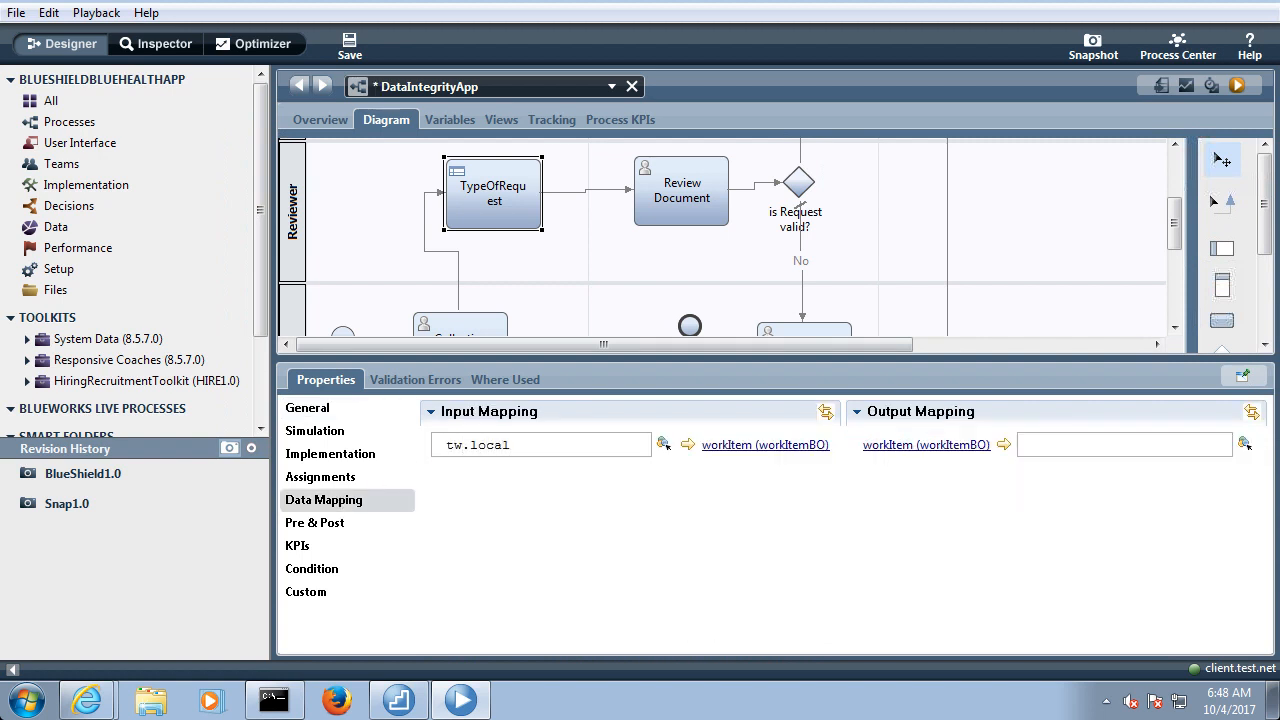
type(".")
type("work")
key("BackSpace")
key("BackSpace")
type("kItemProcess")
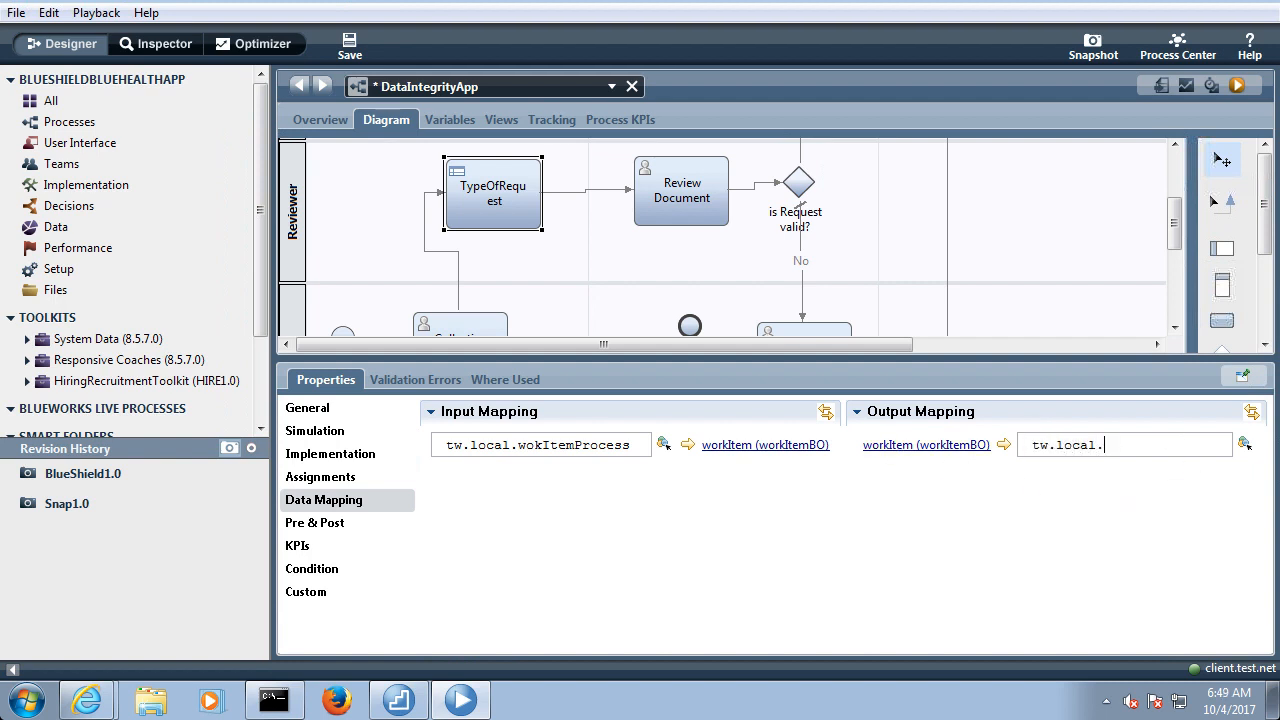
Map the TypeOfRequest activity's workItem output to tw.local.wokItemProcess and save the process
type("rk")
key("BackSpace")
key("ctrl+space")
left_click(348, 47)
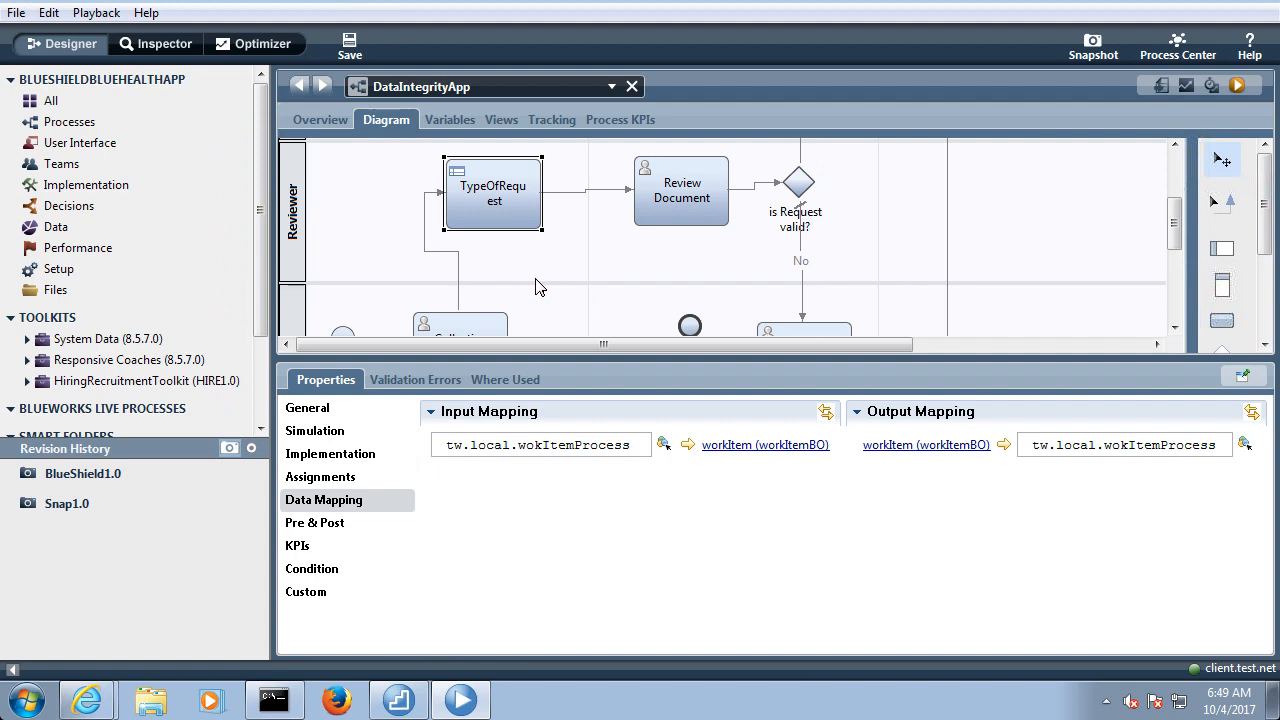
Start a DataIntegrityApp instance in the Inspector and run its Collection Document task as Intake, continuing past the browser's certificate warning
left_click(1237, 86)
left_click(742, 361)
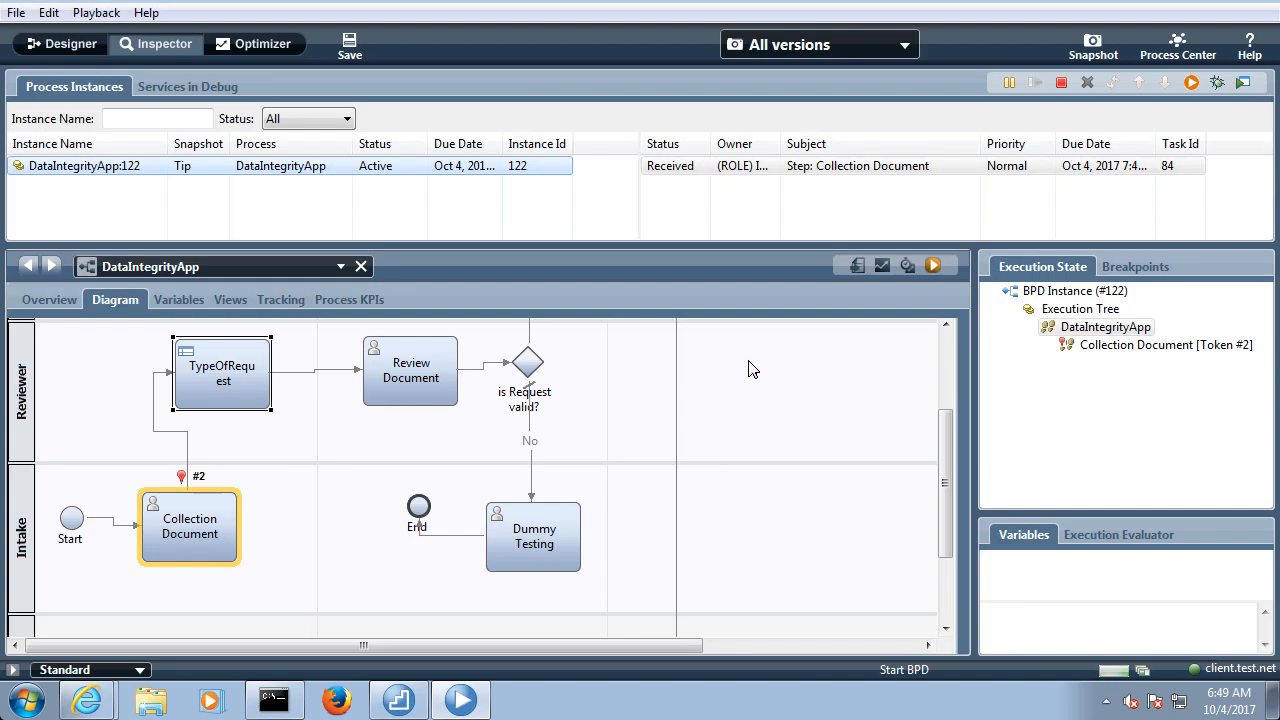
left_click(689, 172)
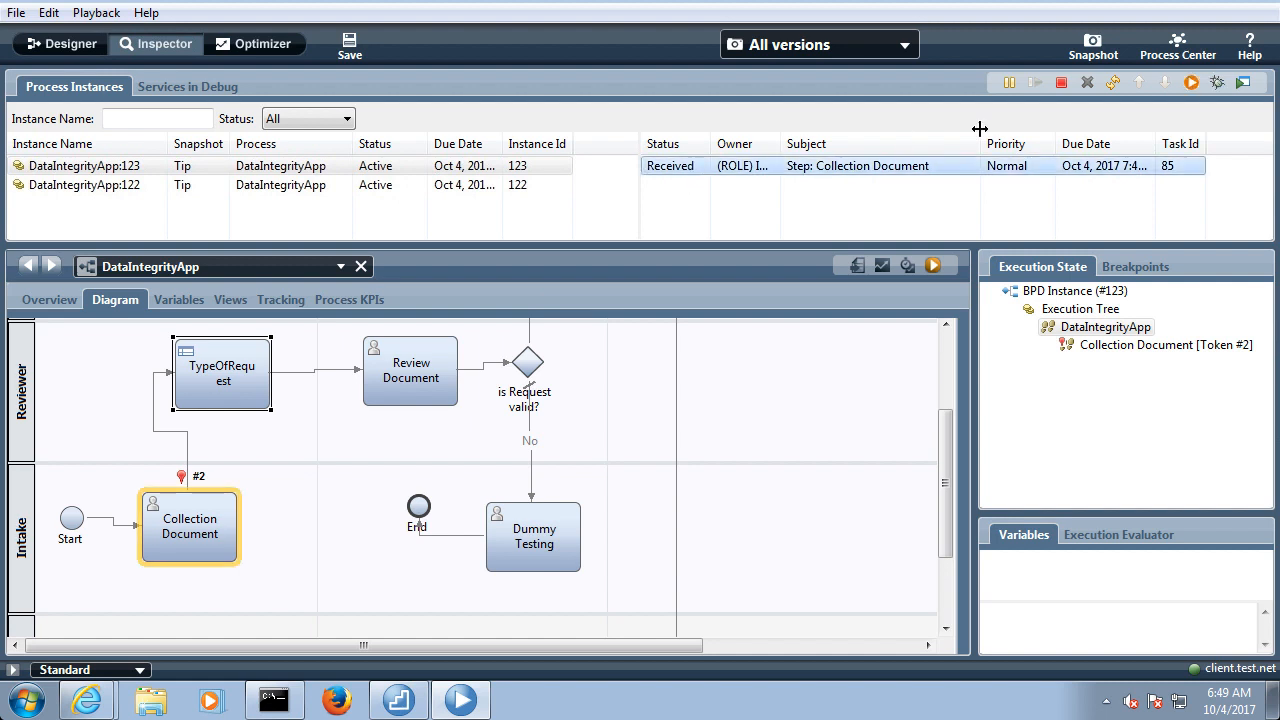
left_click(1191, 84)
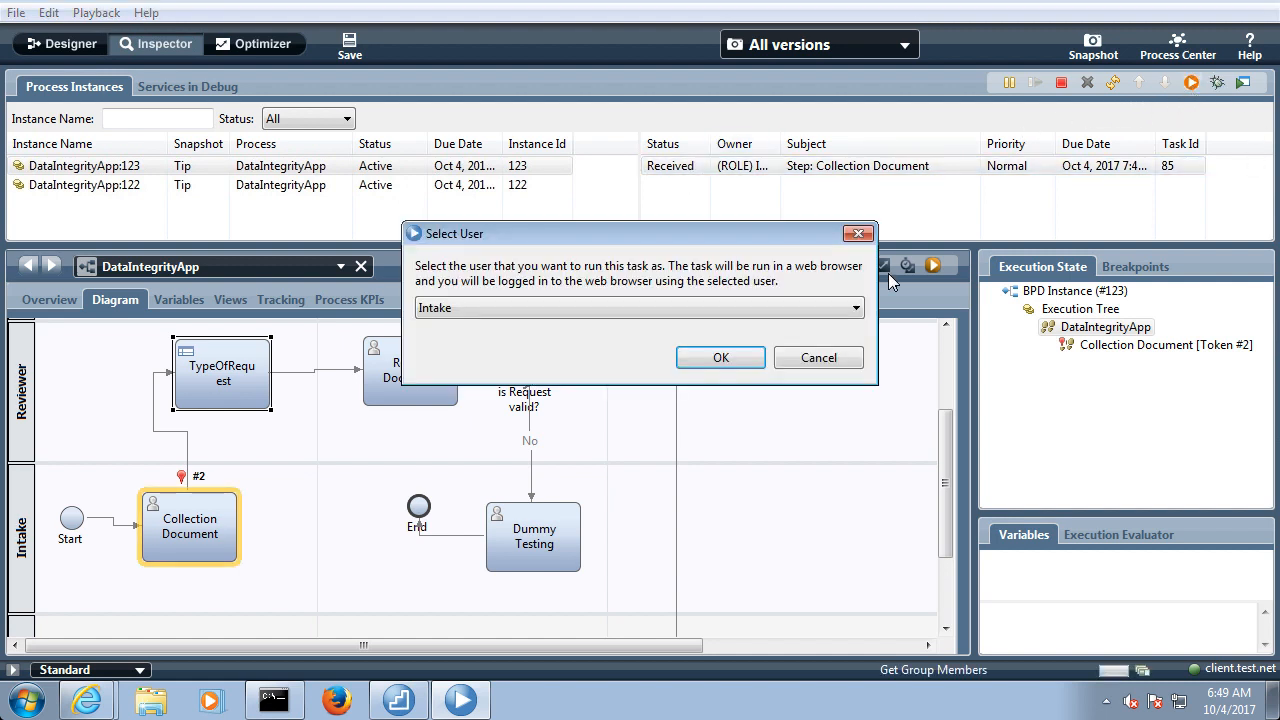
left_click(740, 360)
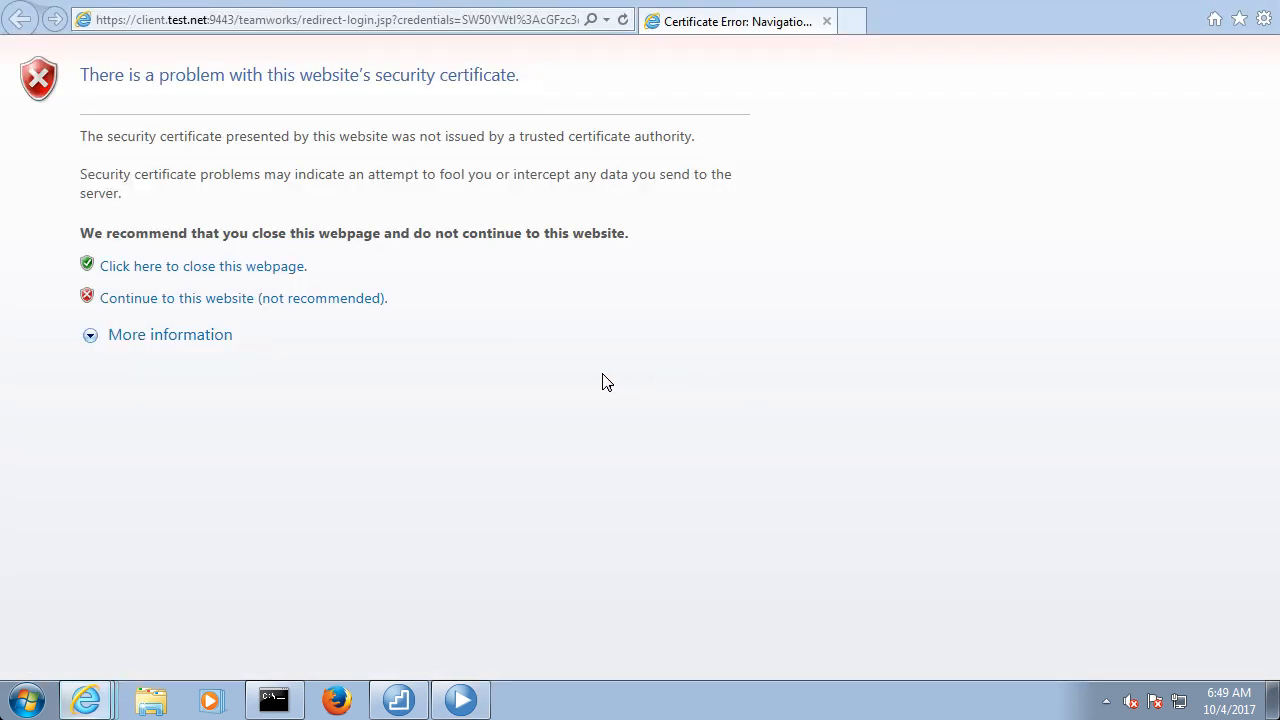
left_click(326, 300)
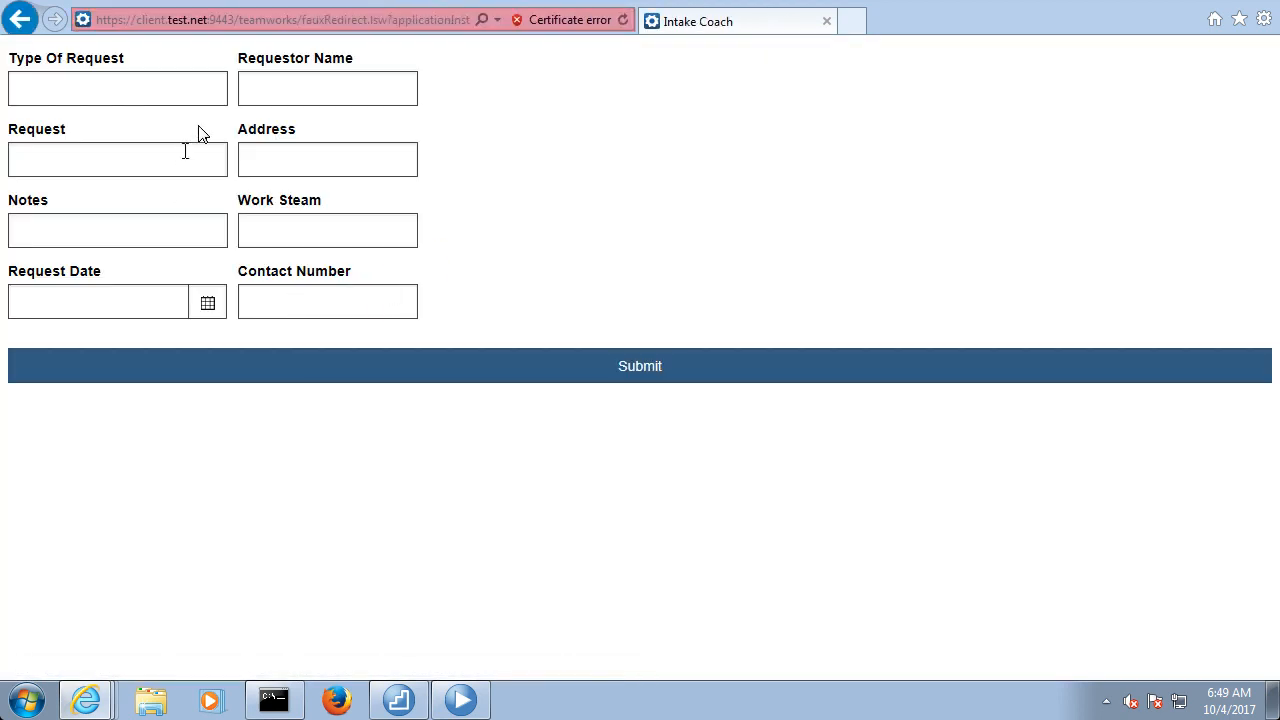
Set Type Of Request to "Create" and Request to "Please change my address", and fill in the requestor's name and address
left_click(113, 89)
type("Crea")
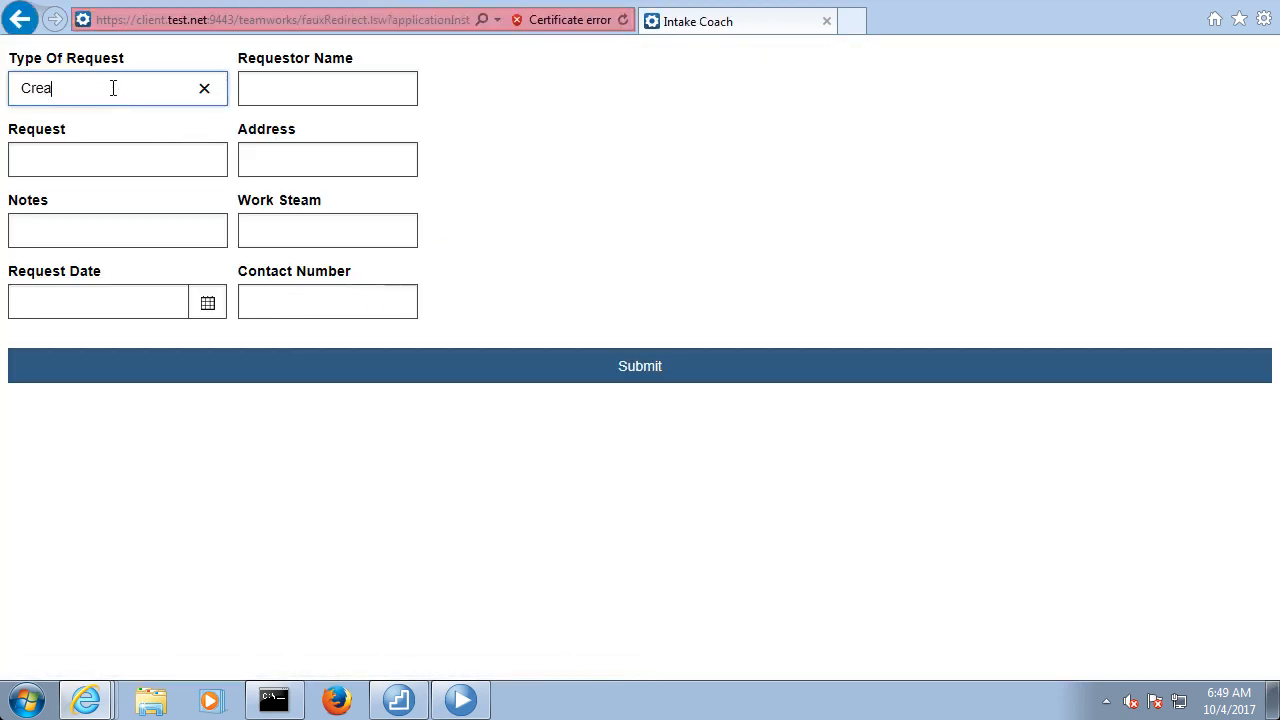
type("te")
left_click(332, 90)
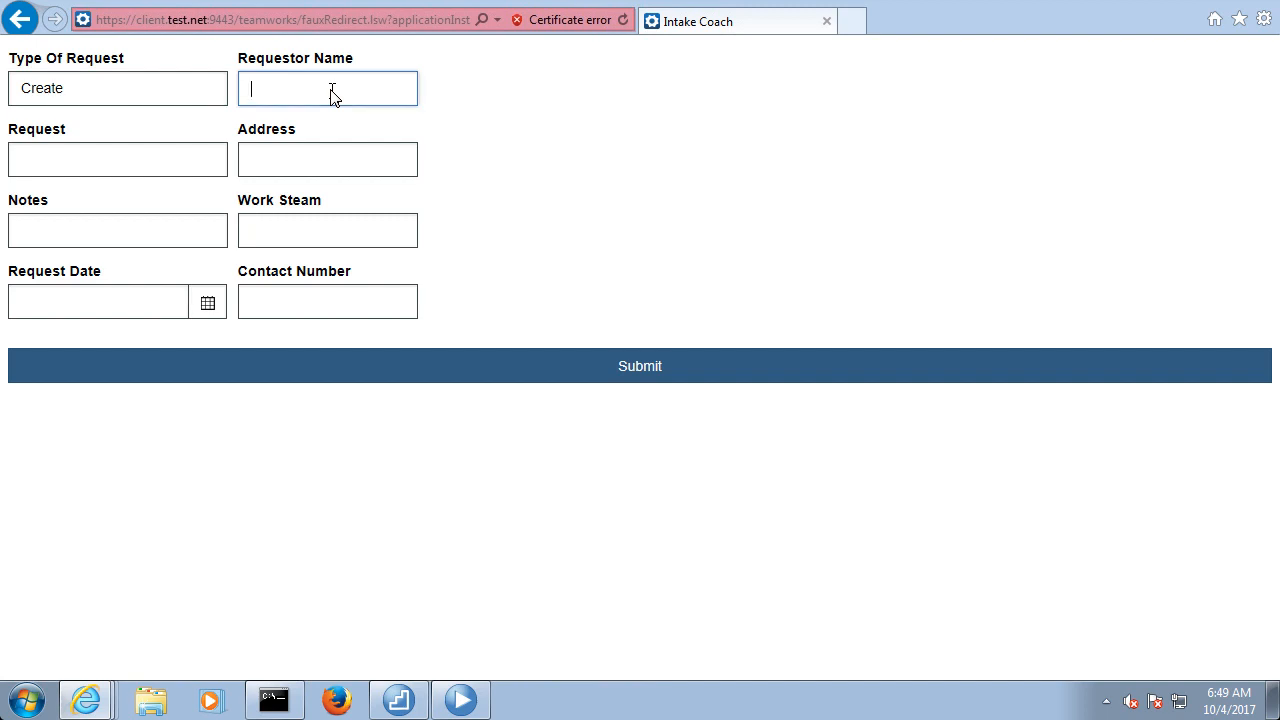
type("Vijay")
left_click(92, 170)
type("P")
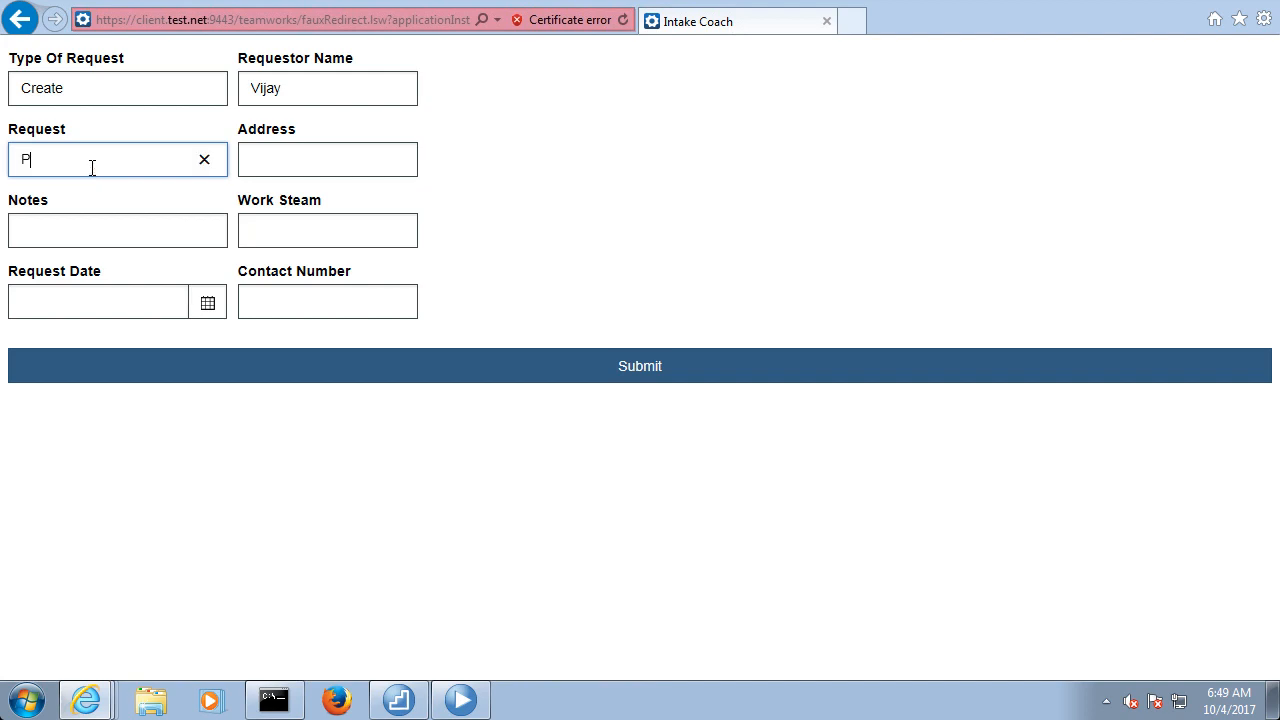
type("nge my address")
left_click(287, 160)
type("Dallas")
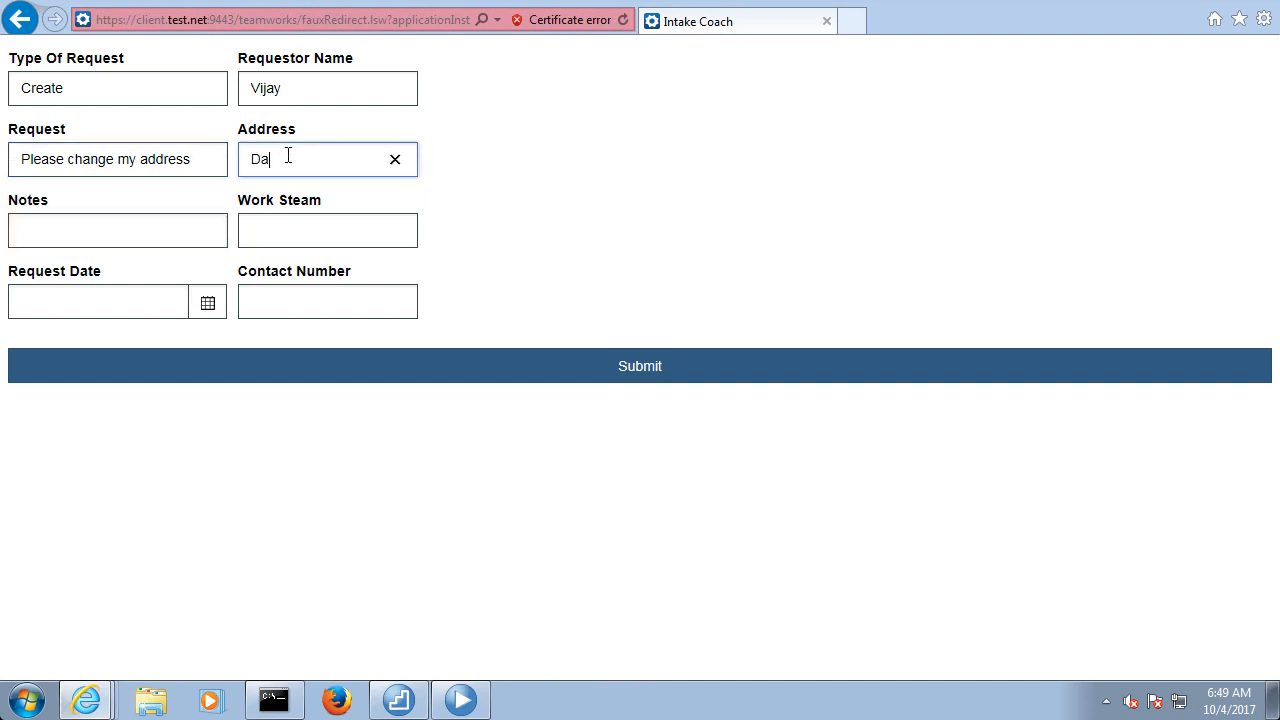
Enter "Address Change Request" as the notes and set the request date to 10/4/2017
left_click(143, 230)
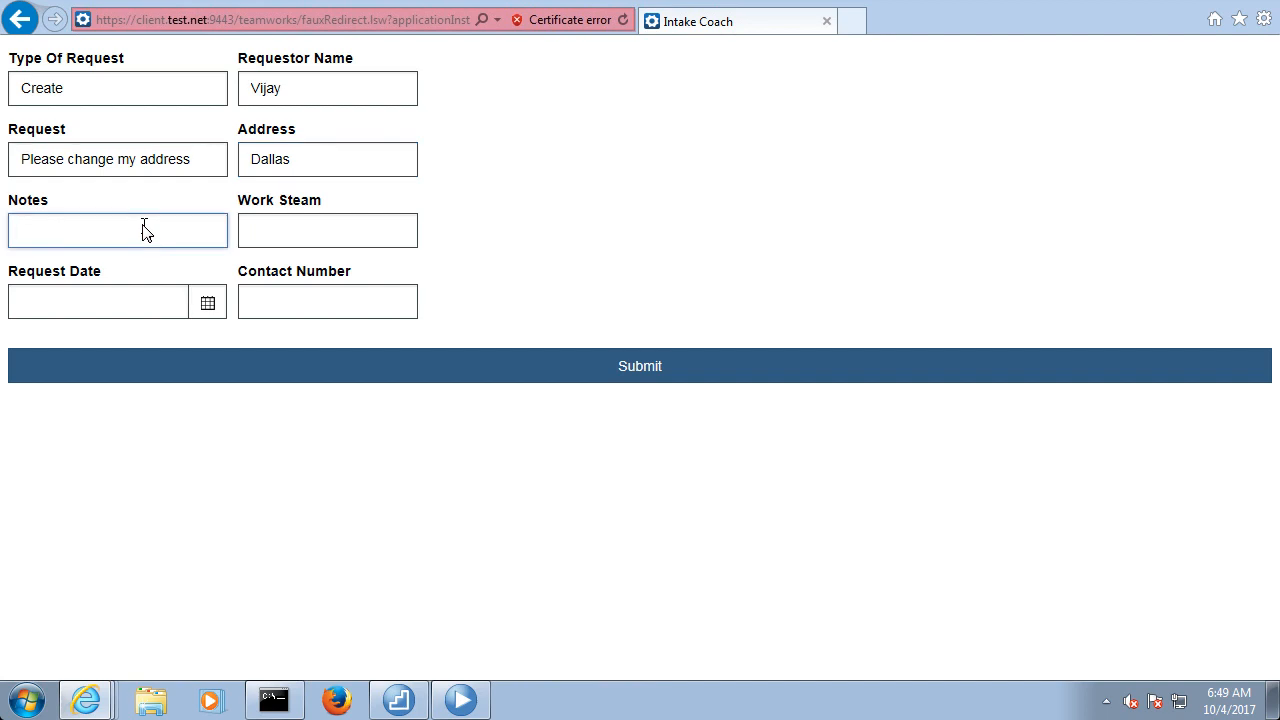
type("Addh")
type("ess Change ")
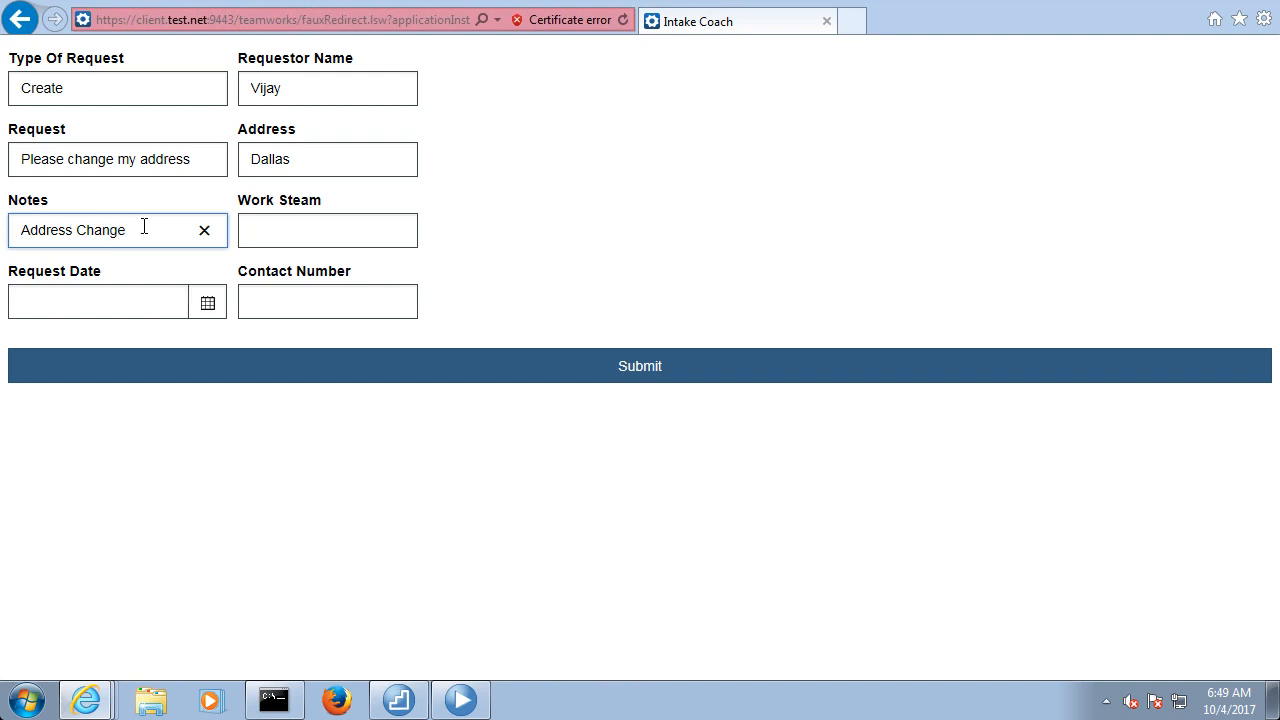
type("Request")
left_click(275, 241)
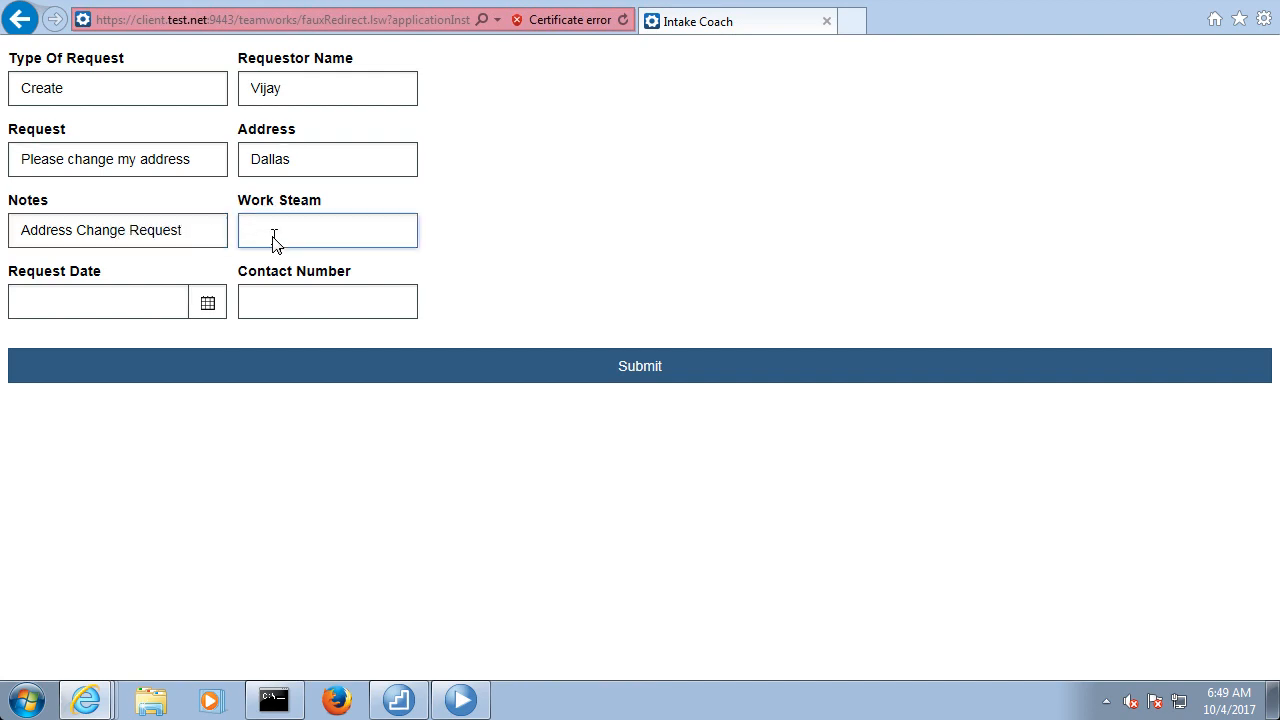
left_click(213, 303)
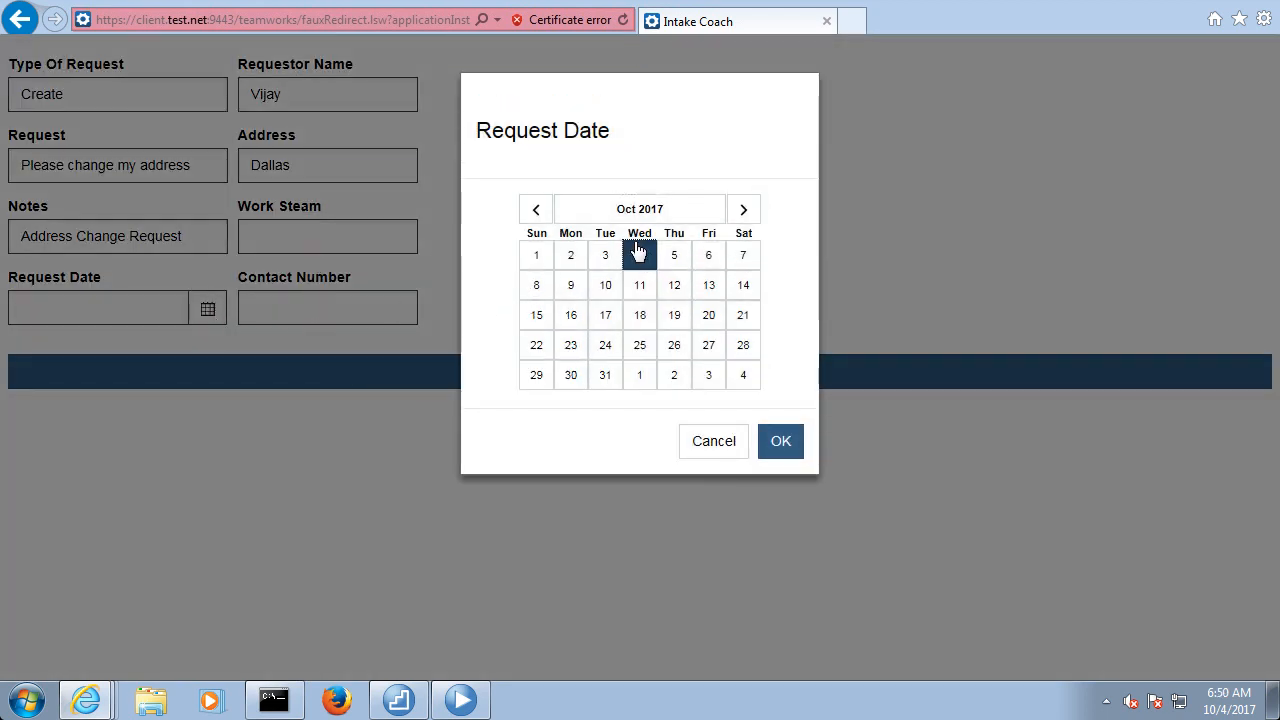
left_click(776, 446)
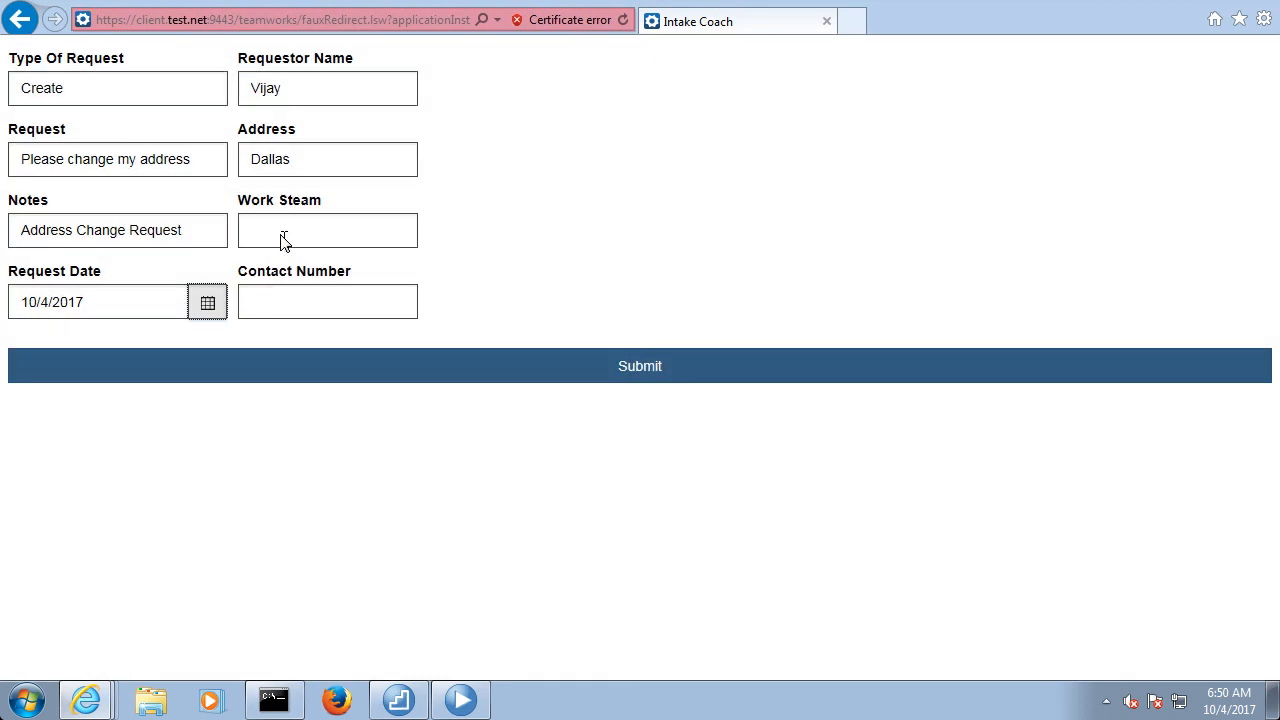
Set Work Steam to "Neuro", fill in the contact number, and submit the intake form through to the end of the task
left_click(283, 242)
type("Neuro")
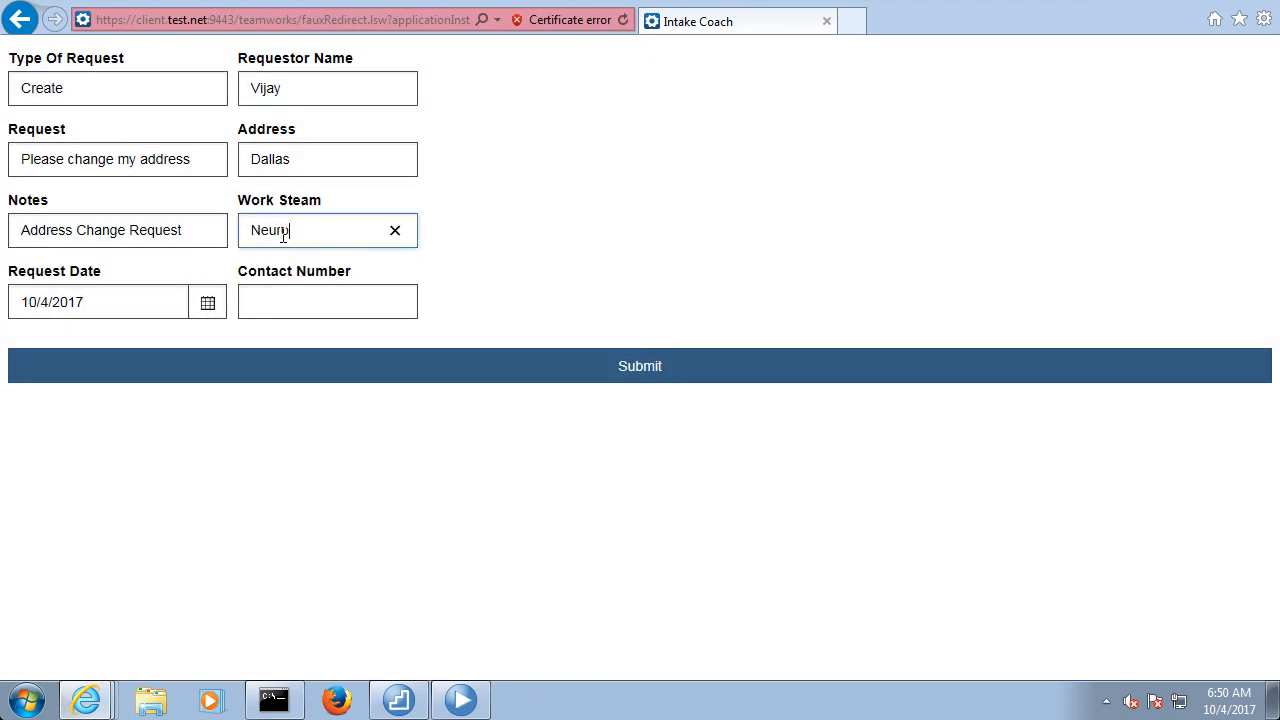
left_click(322, 300)
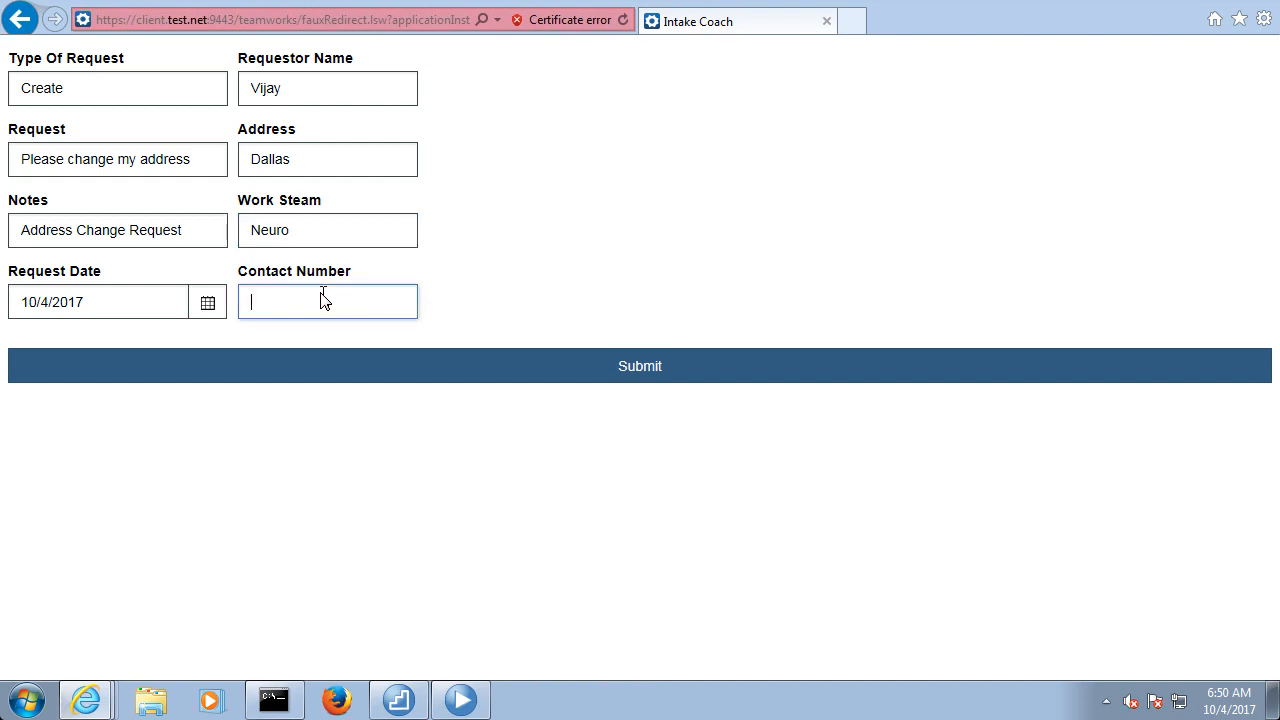
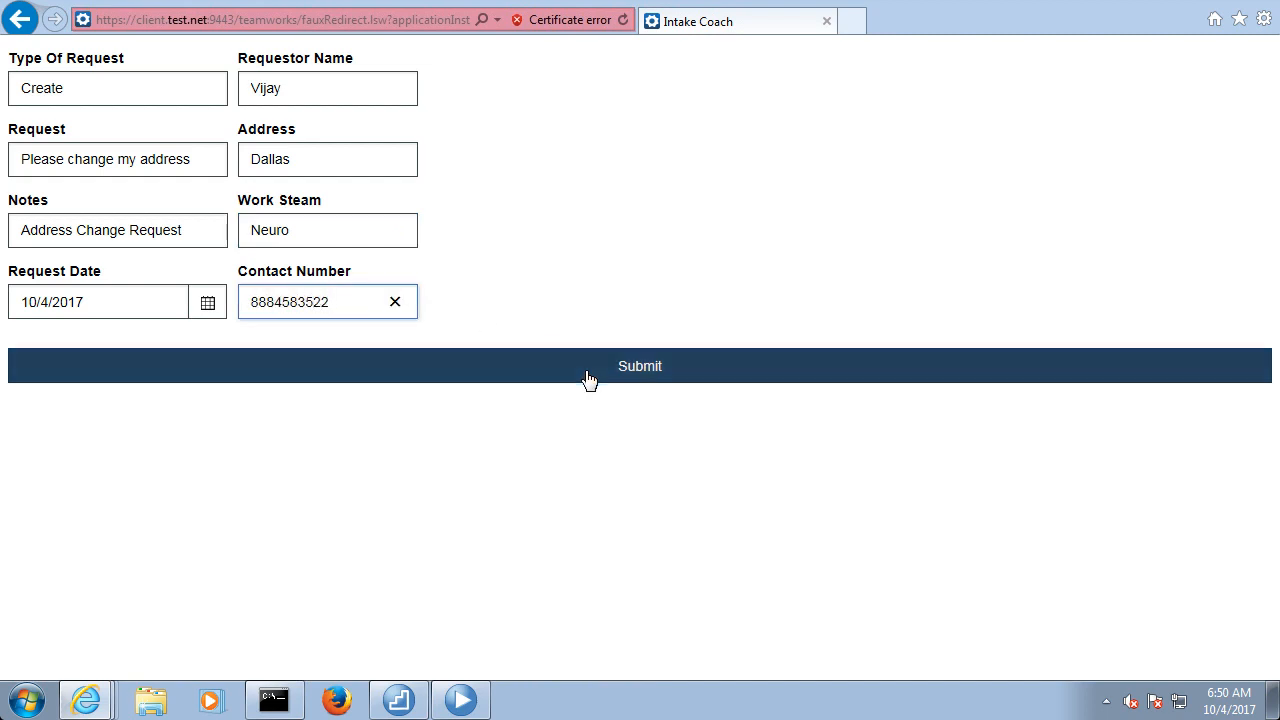
left_click(586, 378)
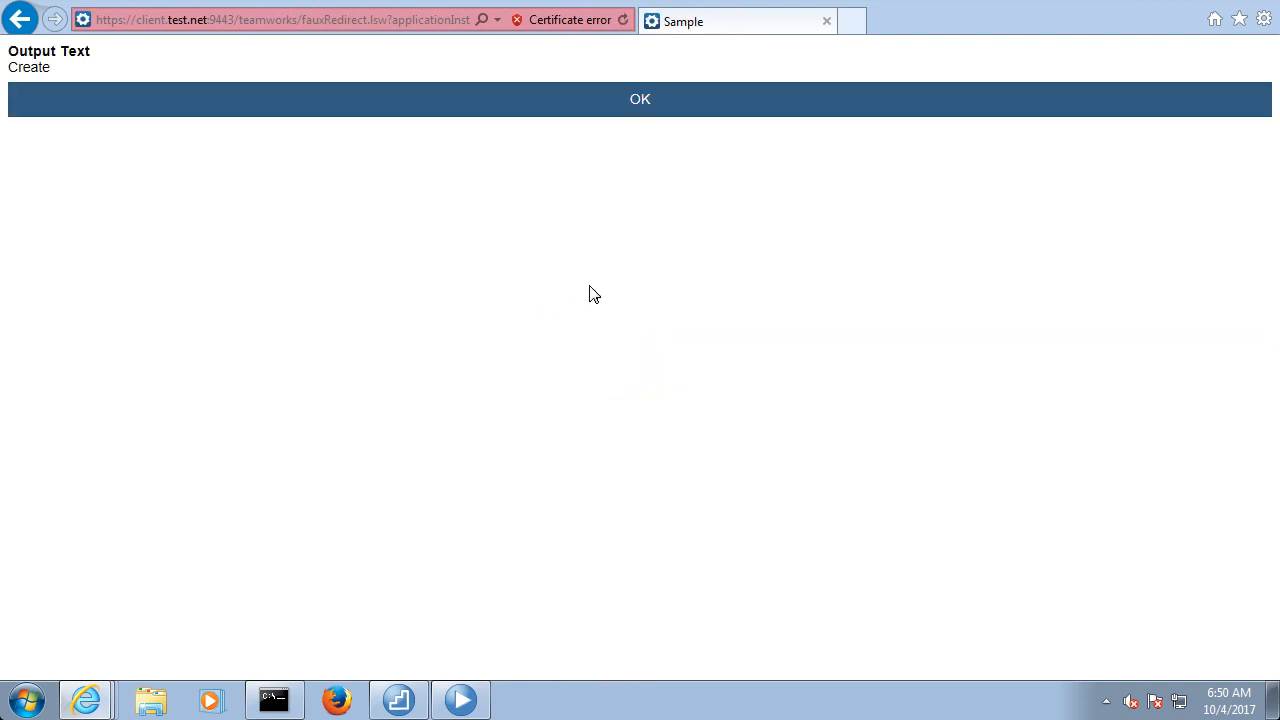
left_click(569, 108)
left_click(700, 425)
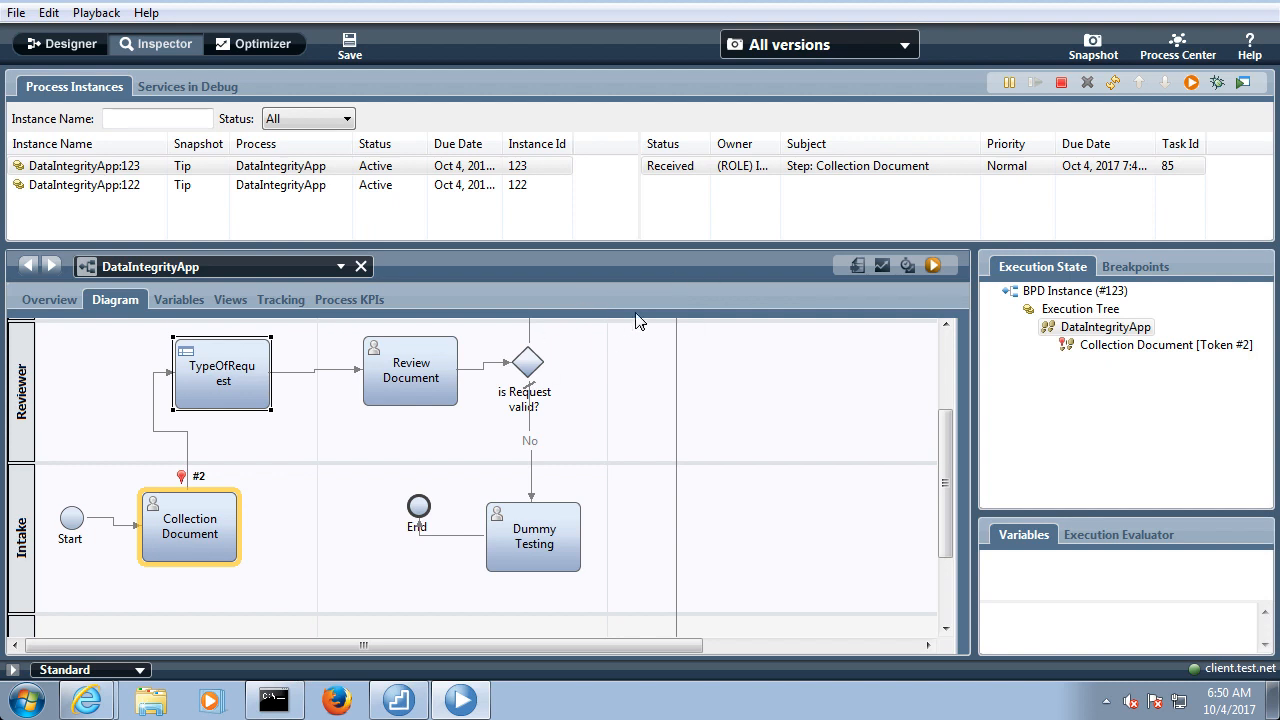
Refresh the running instance, run its Review Document task as Review, and check the Requestor Name field
left_click(1113, 82)
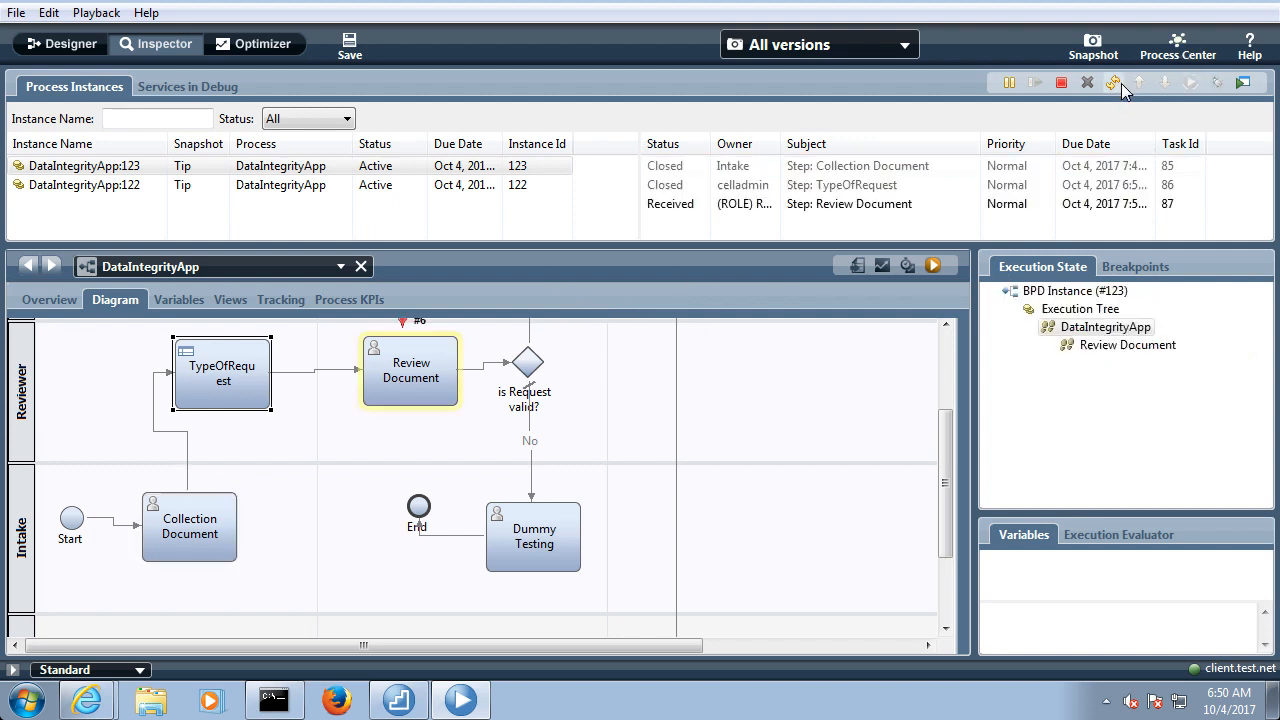
left_click(903, 205)
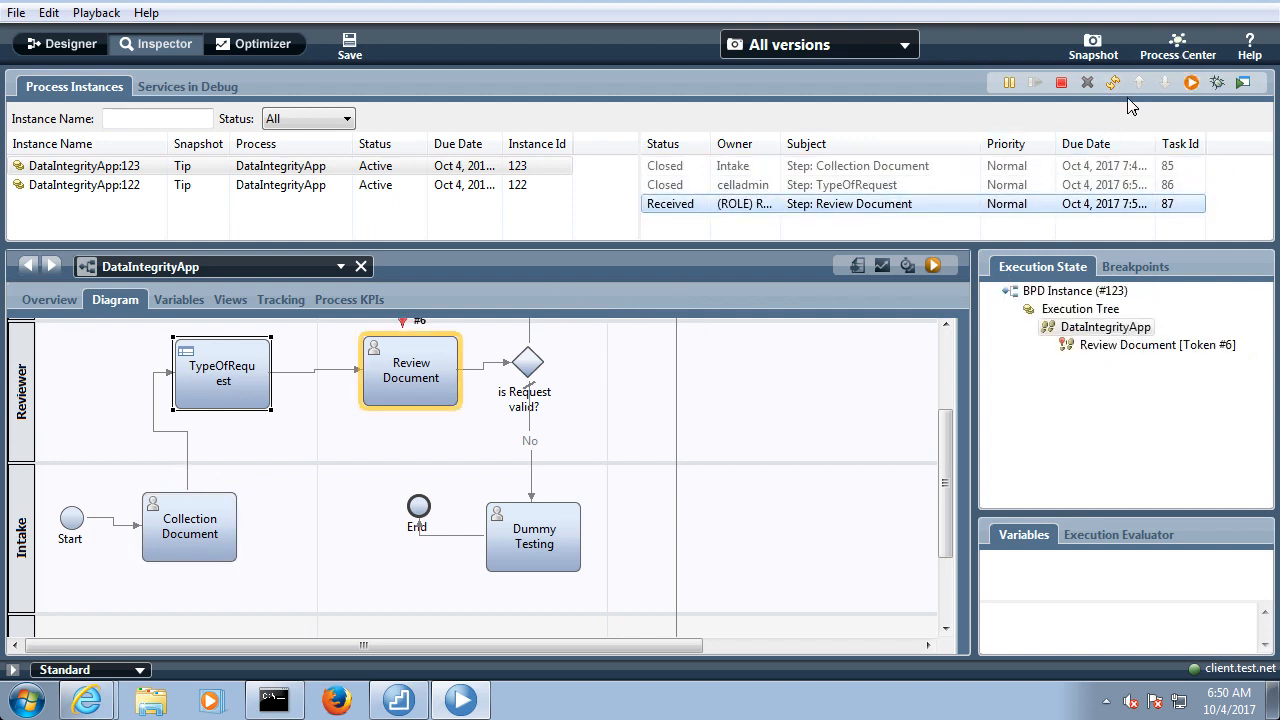
left_click(1191, 83)
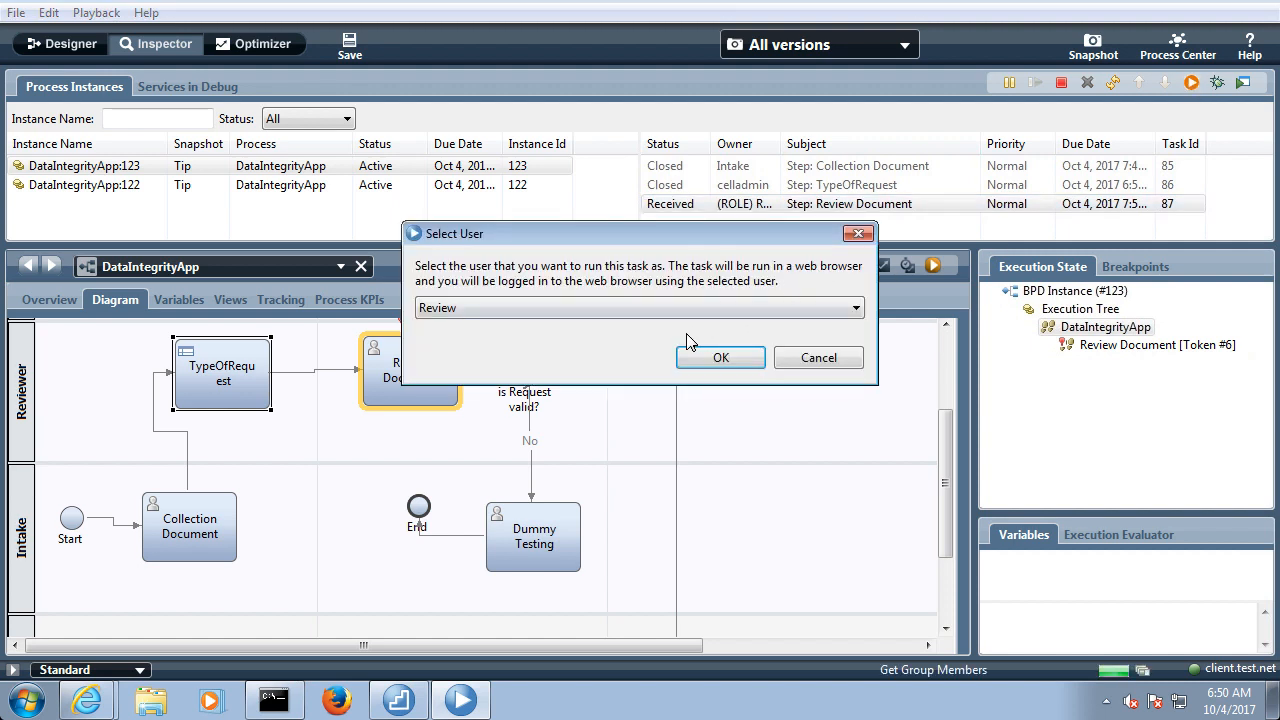
left_click(712, 358)
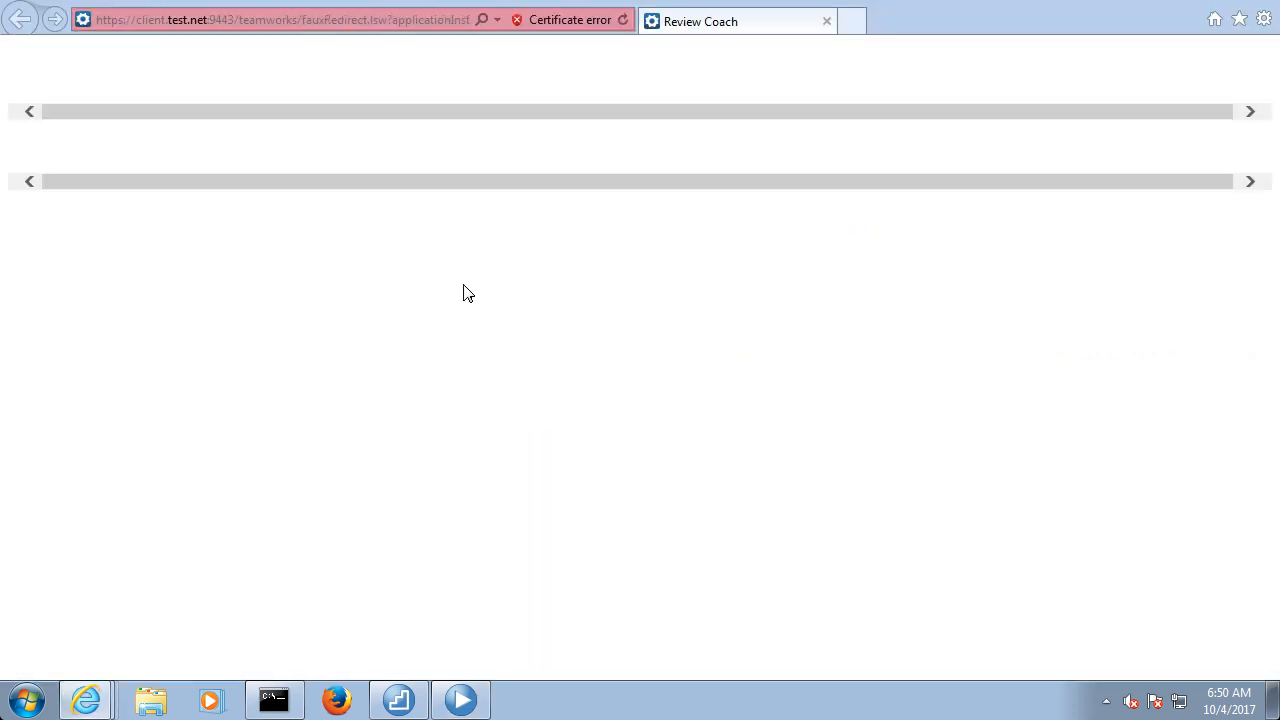
left_click(306, 140)
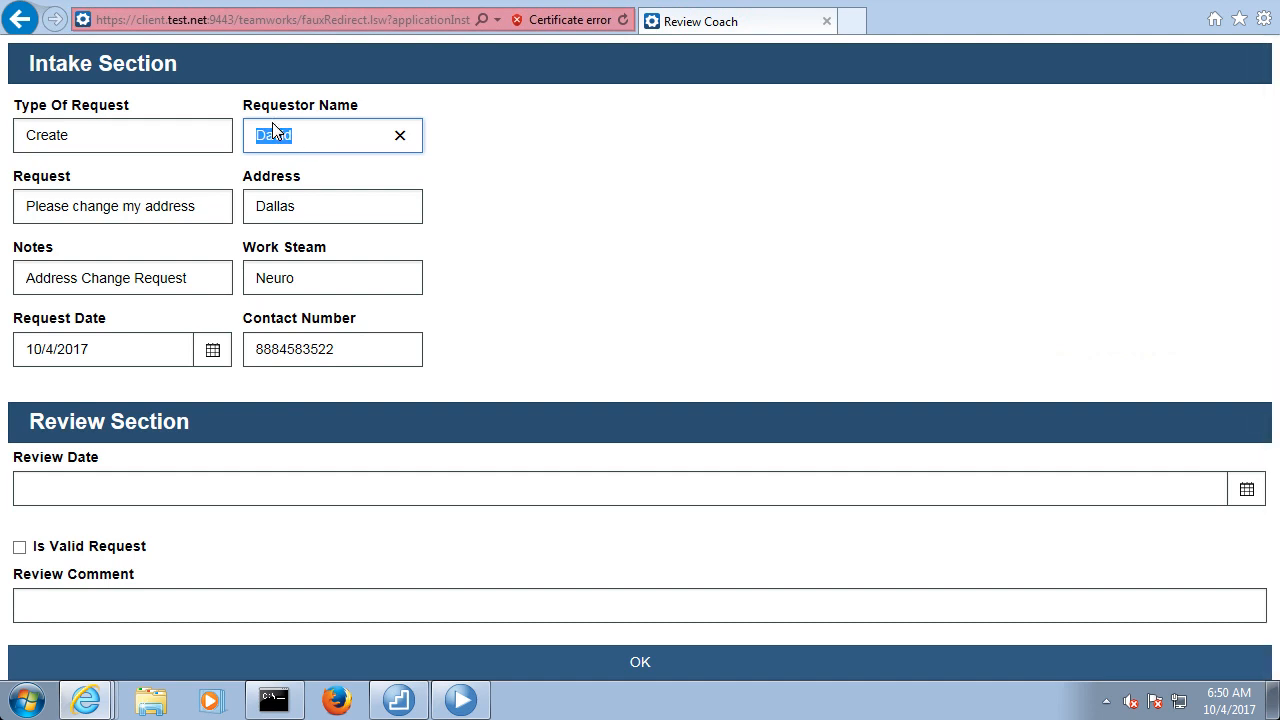
left_click(486, 317)
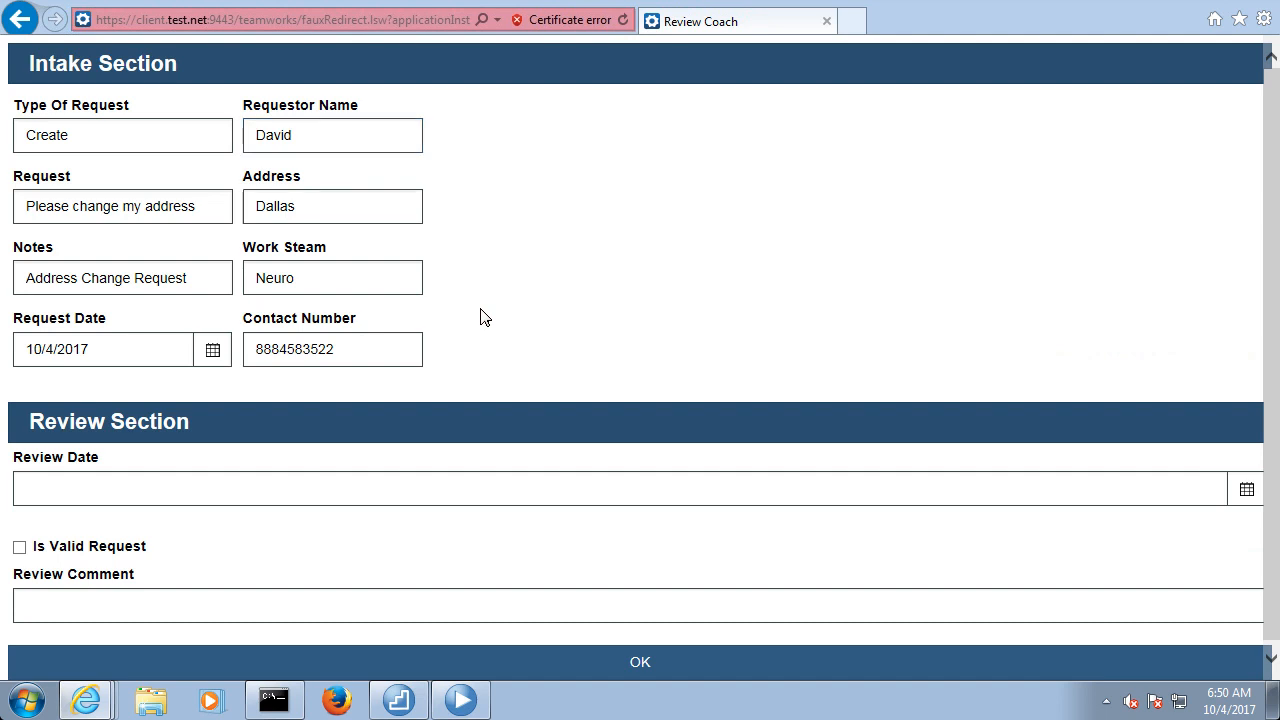
Set the Review Date to 10/4/2017 and mark the request as valid
scroll(312, 472, "down", 1)
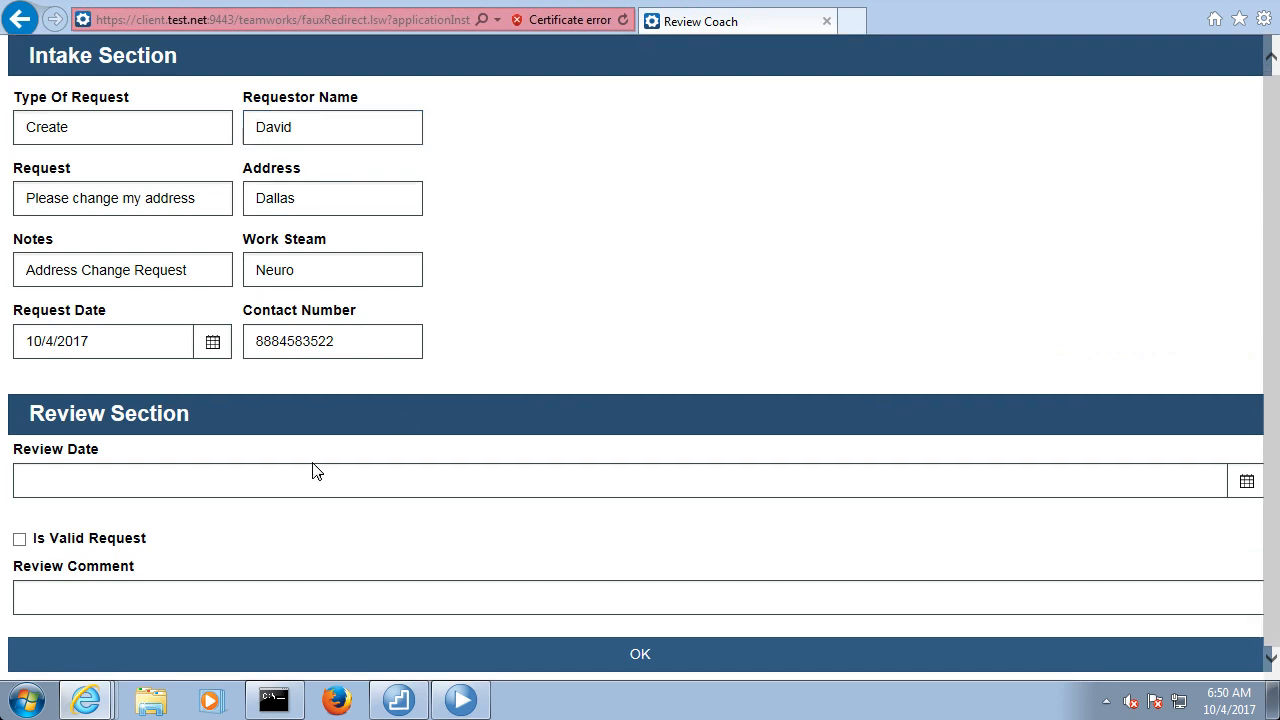
left_click(1246, 481)
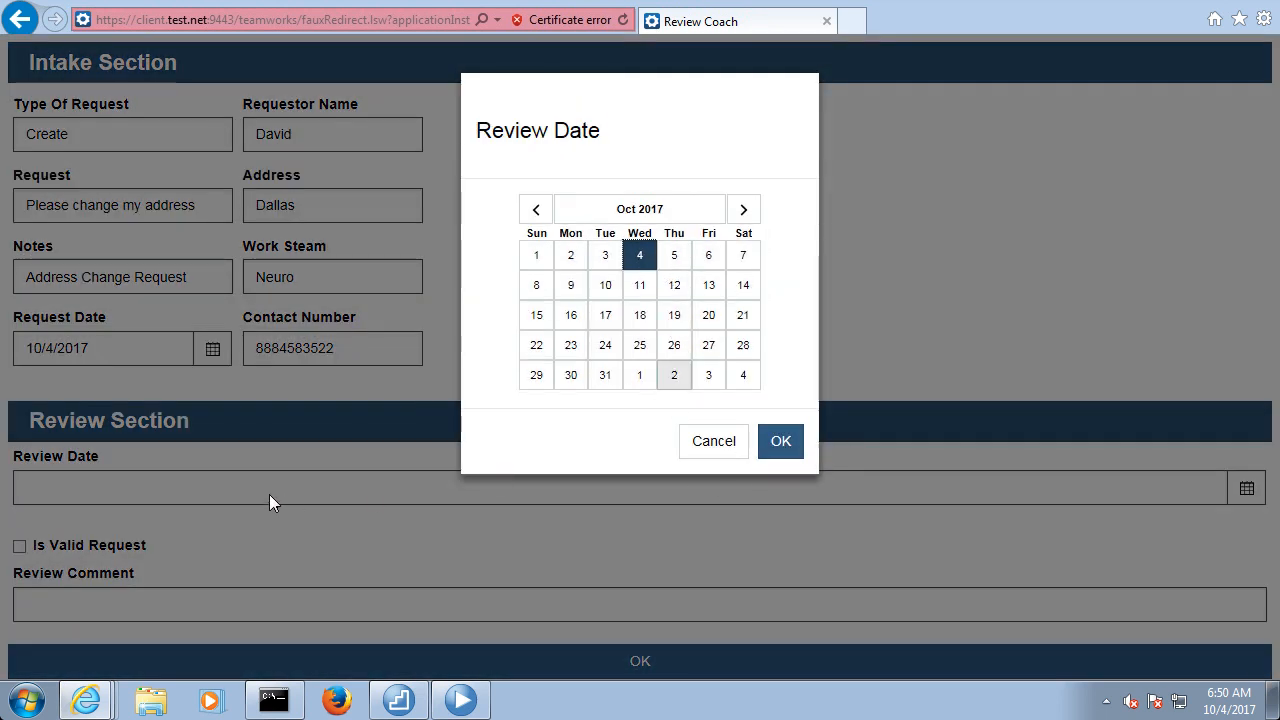
left_click(779, 443)
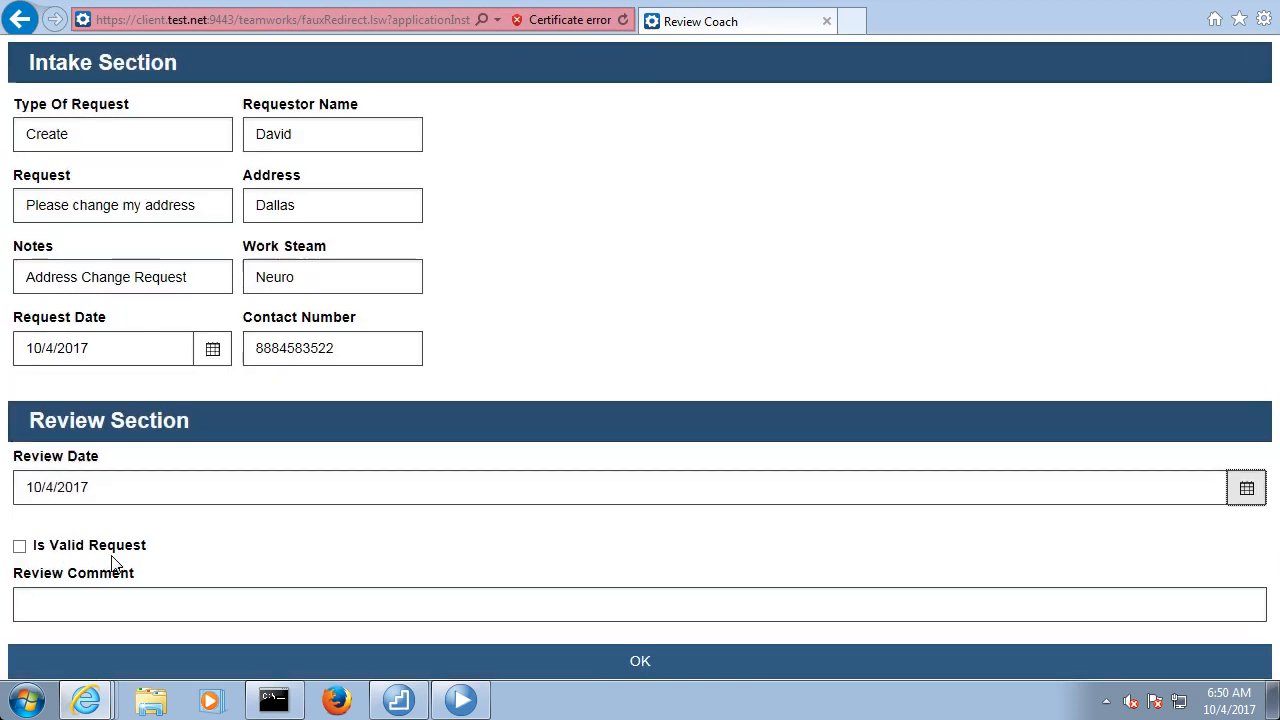
left_click(21, 540)
Enter "Request is valid" as the review comment and submit the review form, closing the finished task's page
left_click(70, 598)
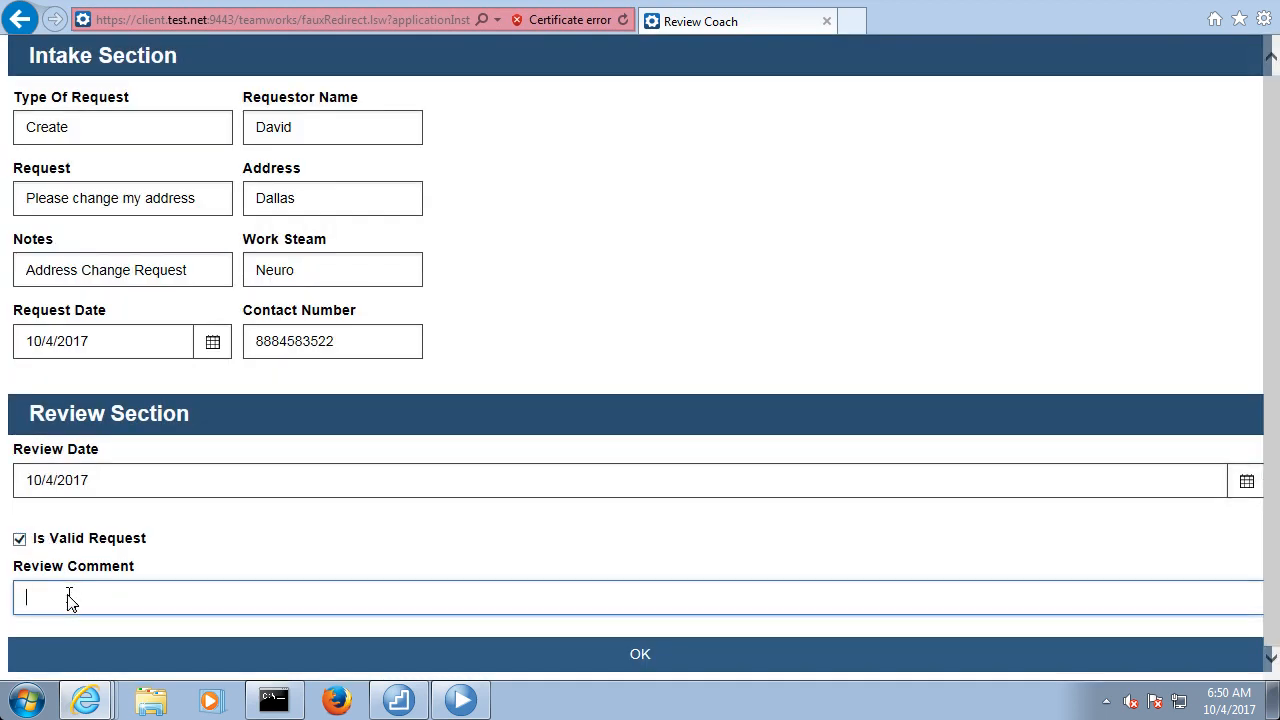
type("Request")
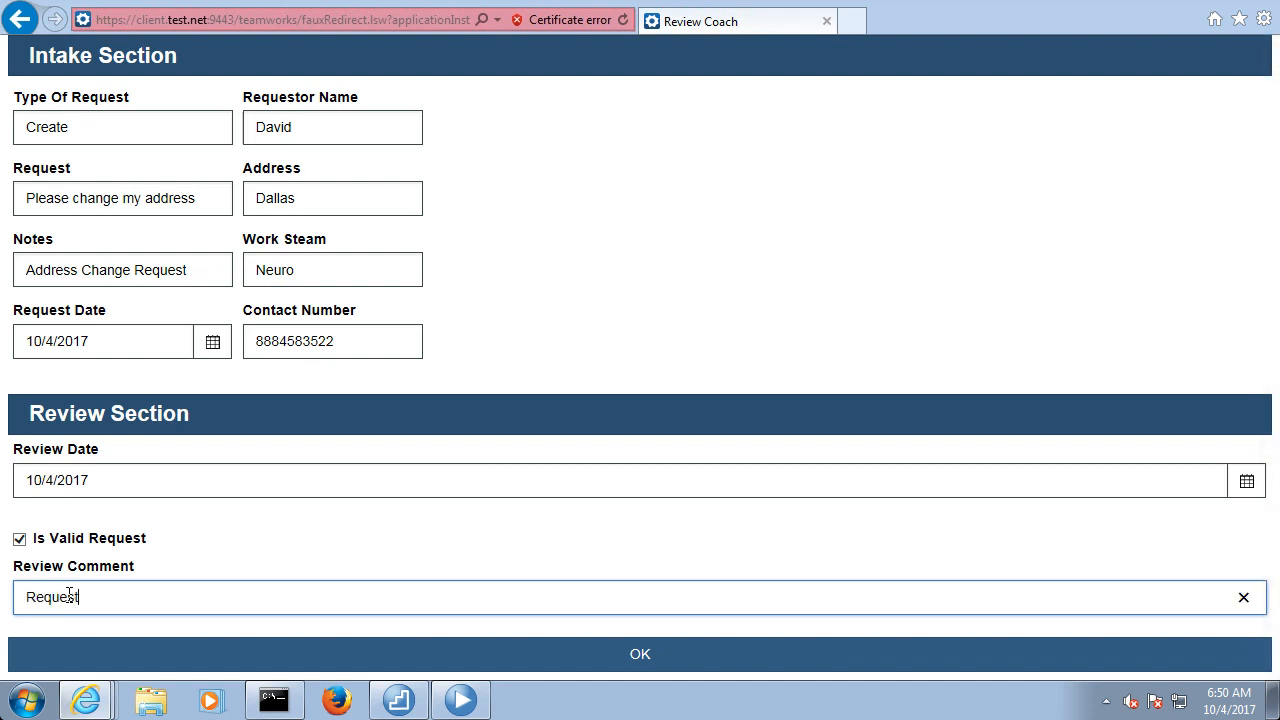
type(" is valid")
left_click(466, 663)
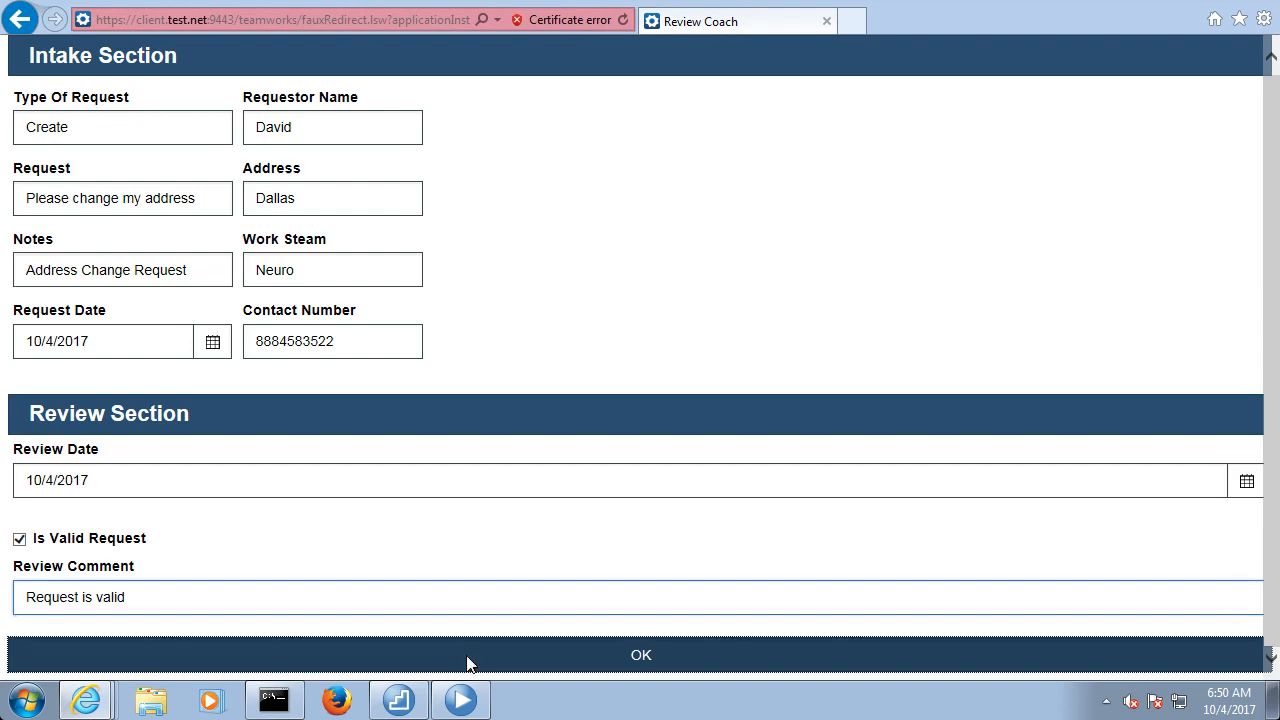
left_click(684, 419)
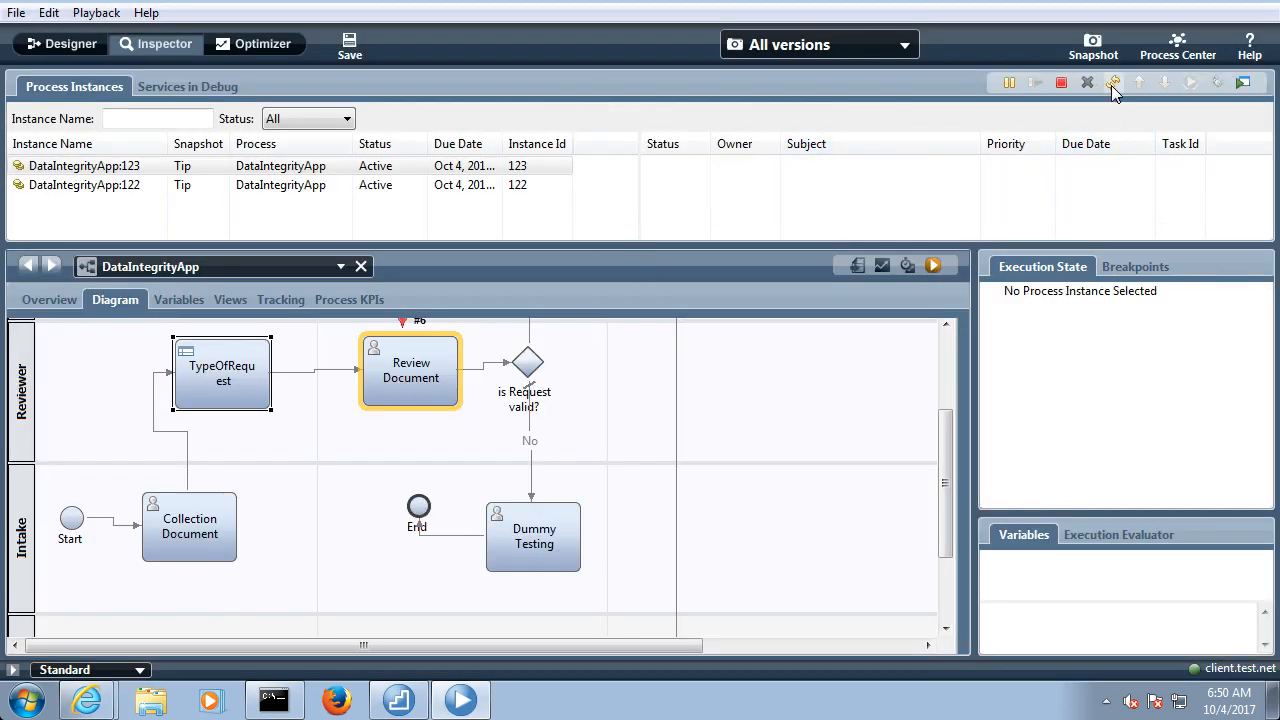
Run the Load Document task of the instance with the preselected user and check the Requestor Name field
left_click(821, 228)
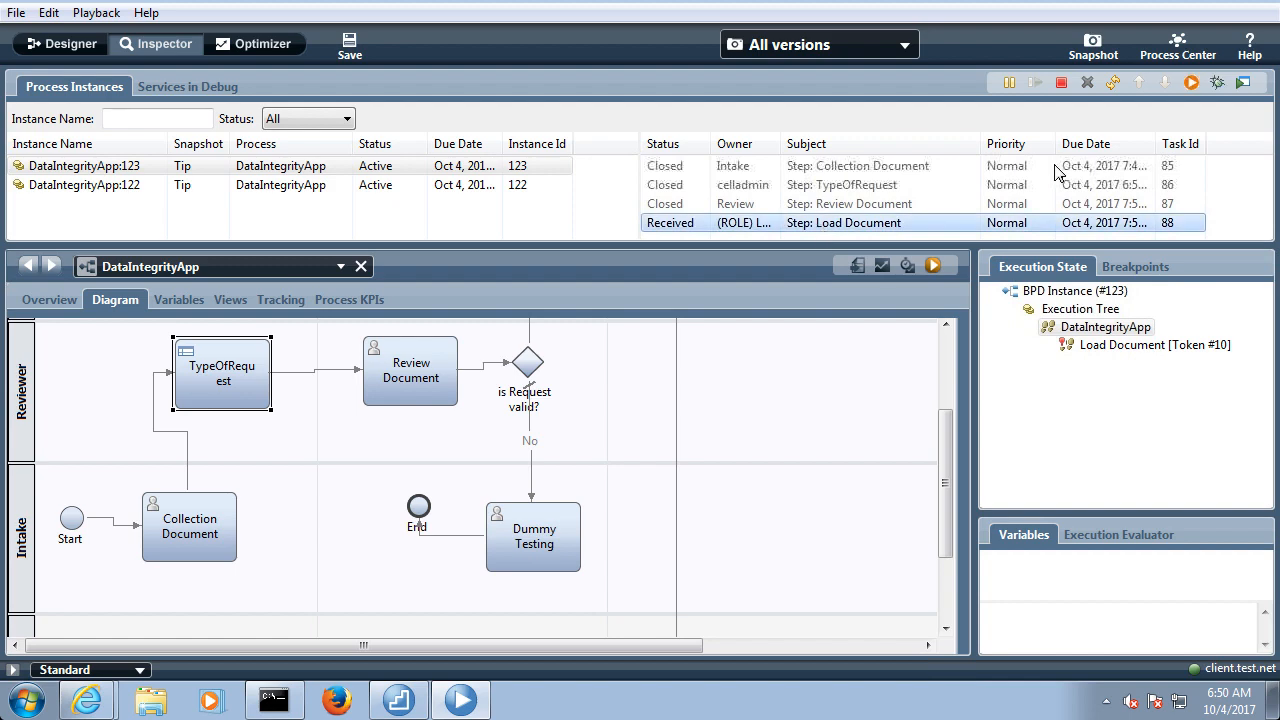
left_click(1192, 84)
left_click(720, 358)
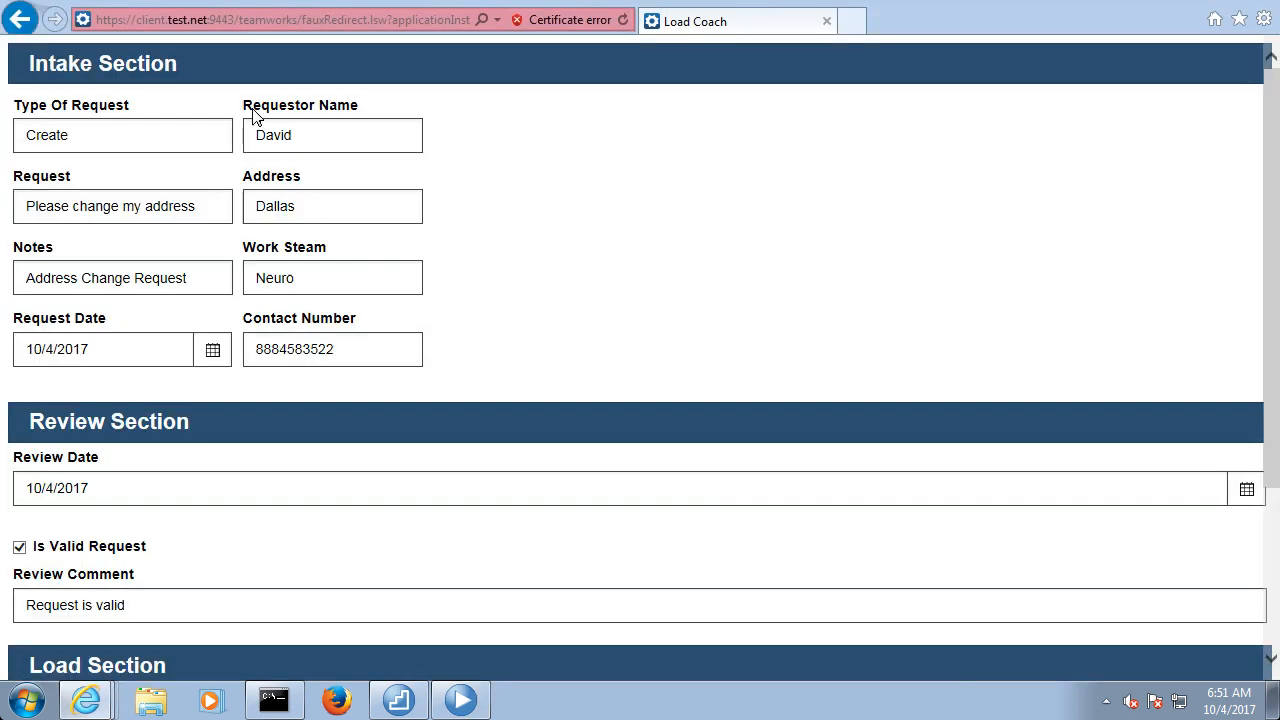
double_click(293, 140)
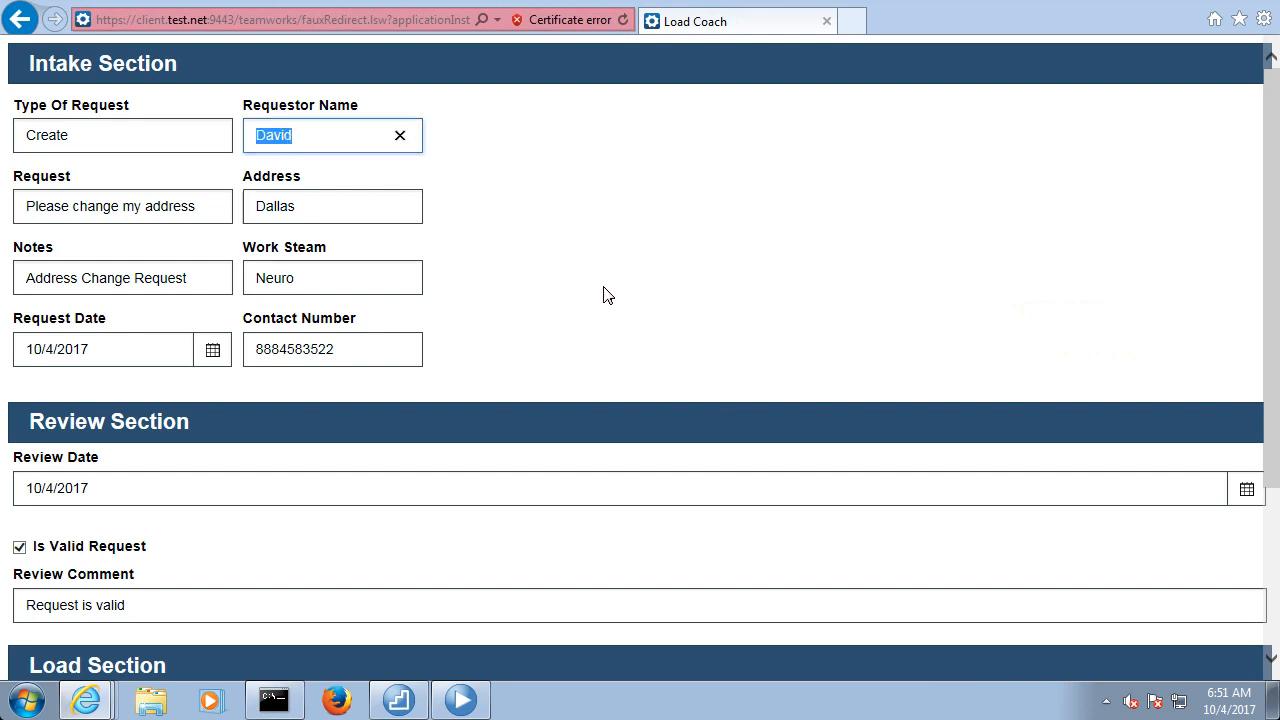
Try to set the Load date to 10/4/2017 in the Load Section
scroll(603, 291, "down", 2)
left_click(170, 489)
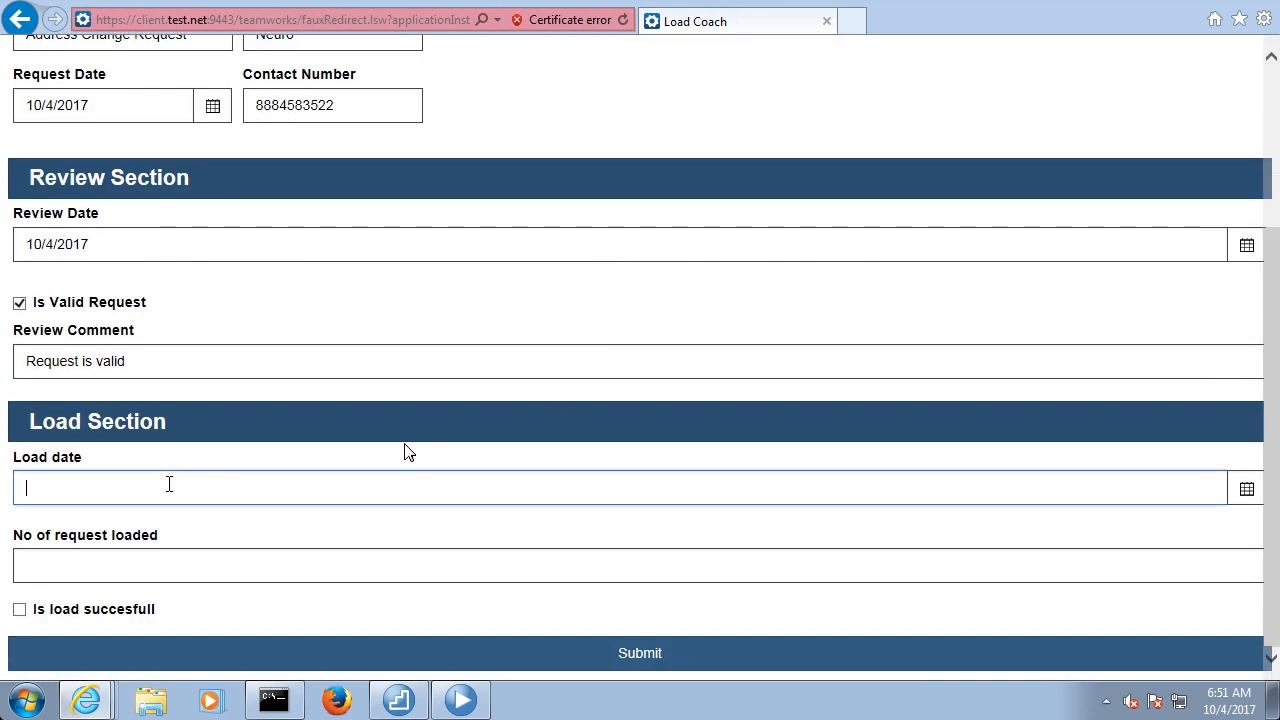
left_click(1246, 488)
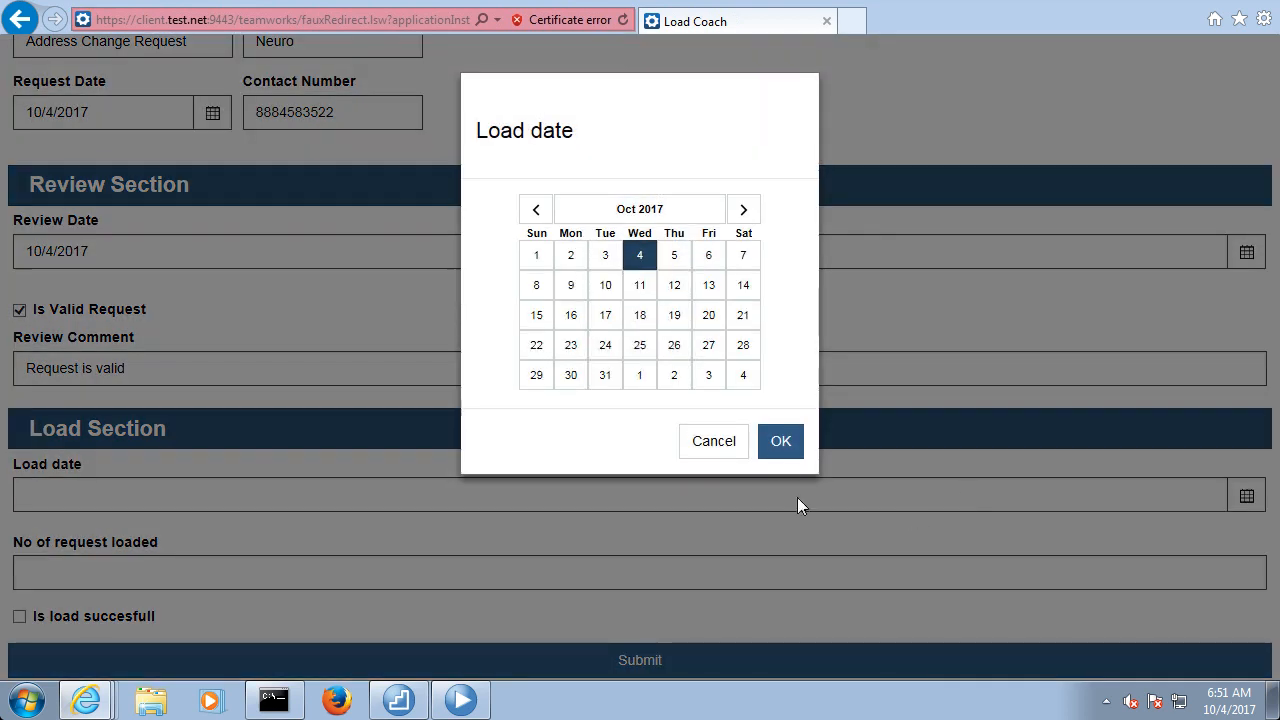
left_click(777, 447)
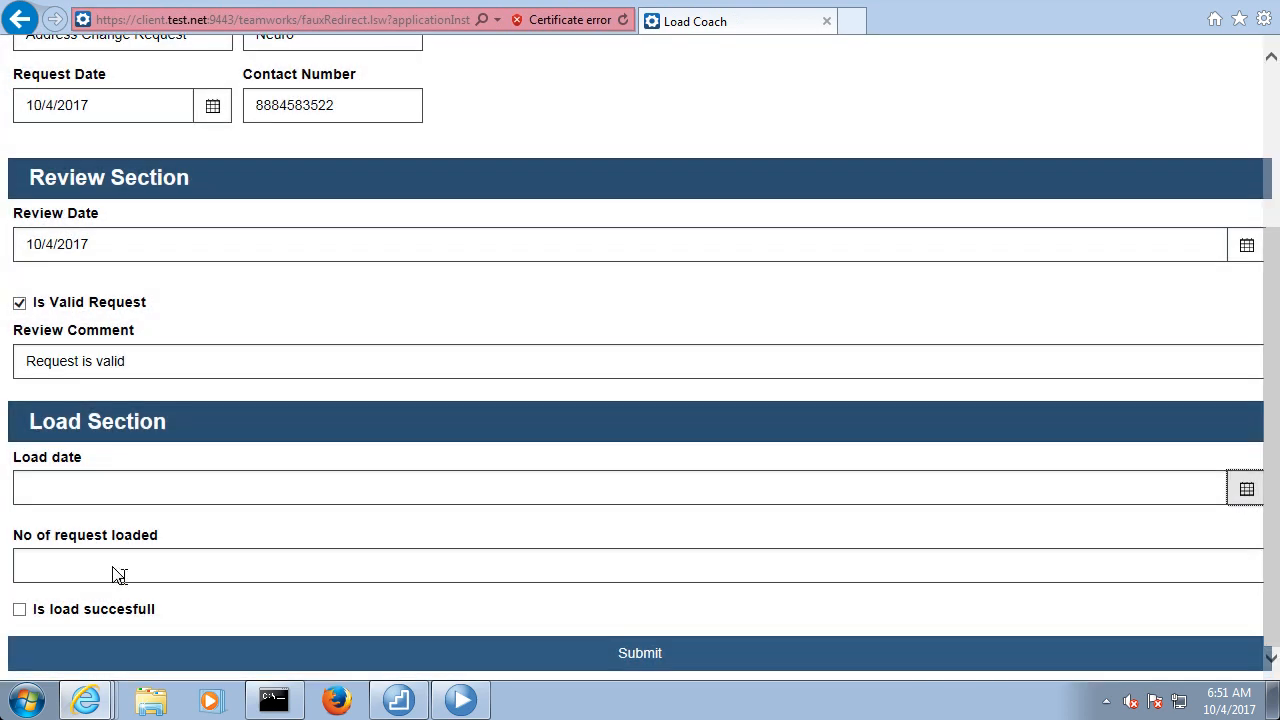
left_click(113, 567)
left_click(80, 490)
Enter 2 as the number of requests loaded, mark the load successful, and submit the form through to a refreshed instance status
left_click(76, 562)
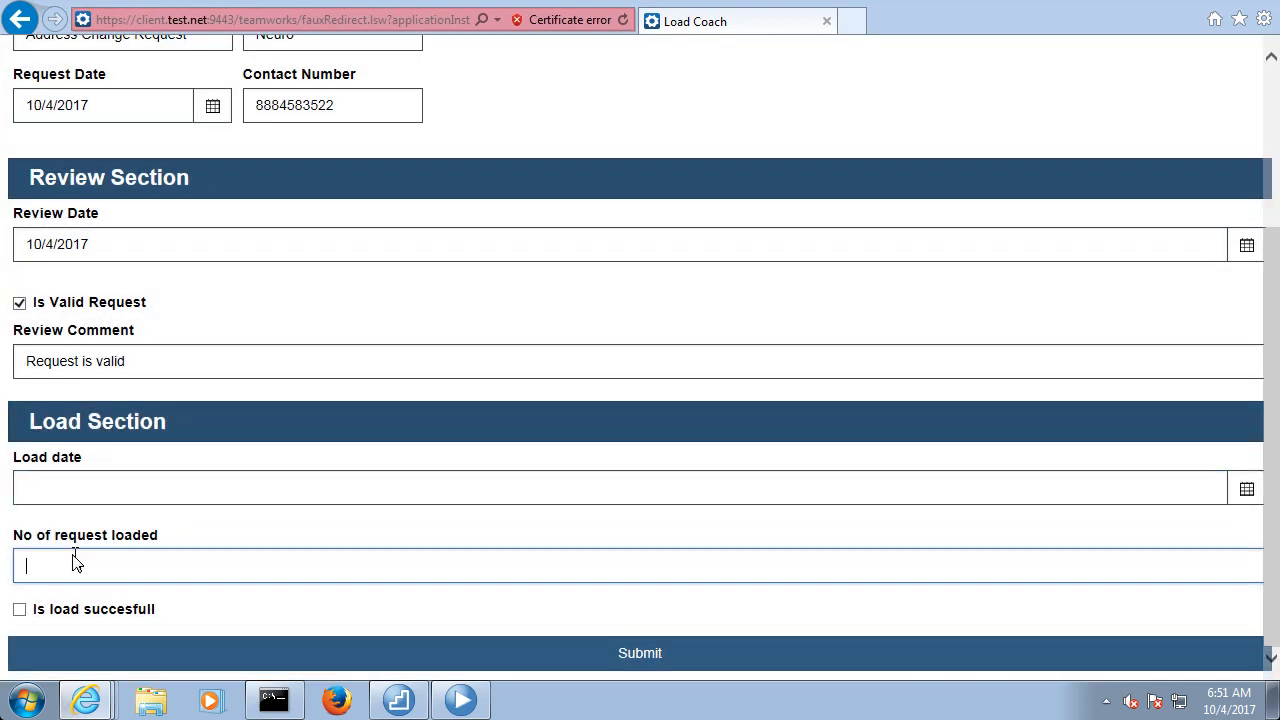
type("2")
left_click(19, 609)
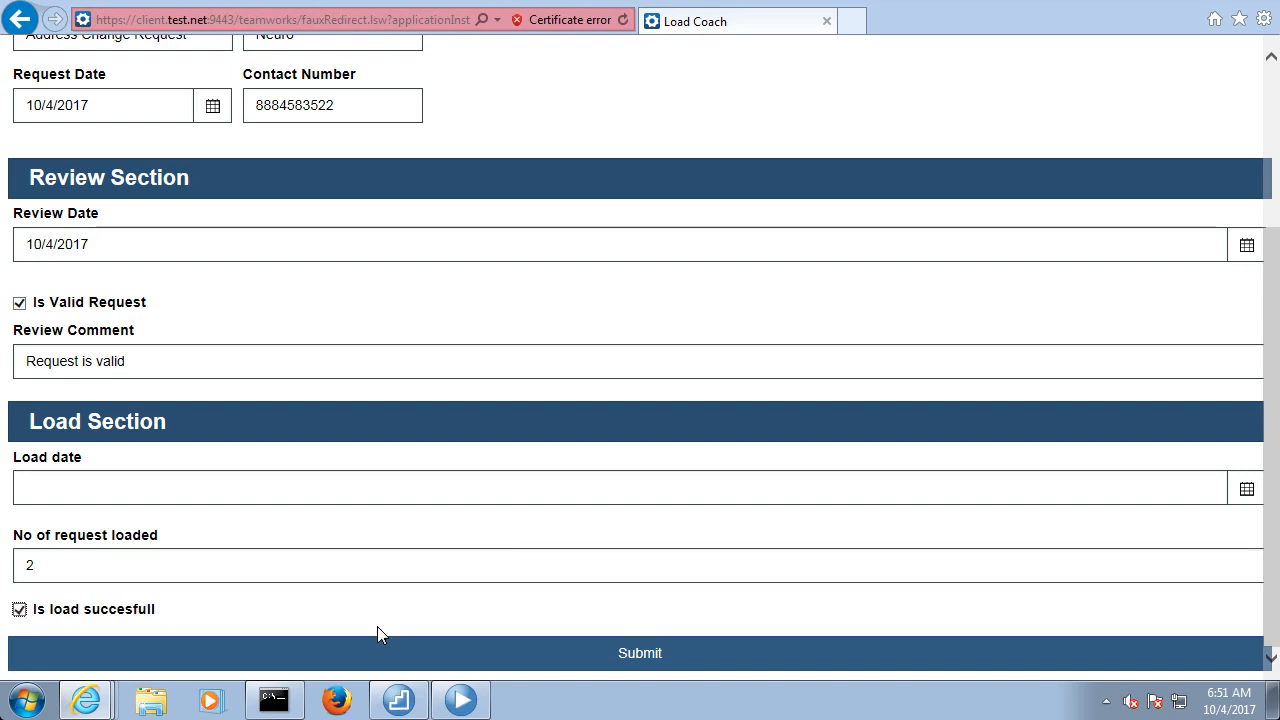
left_click(517, 660)
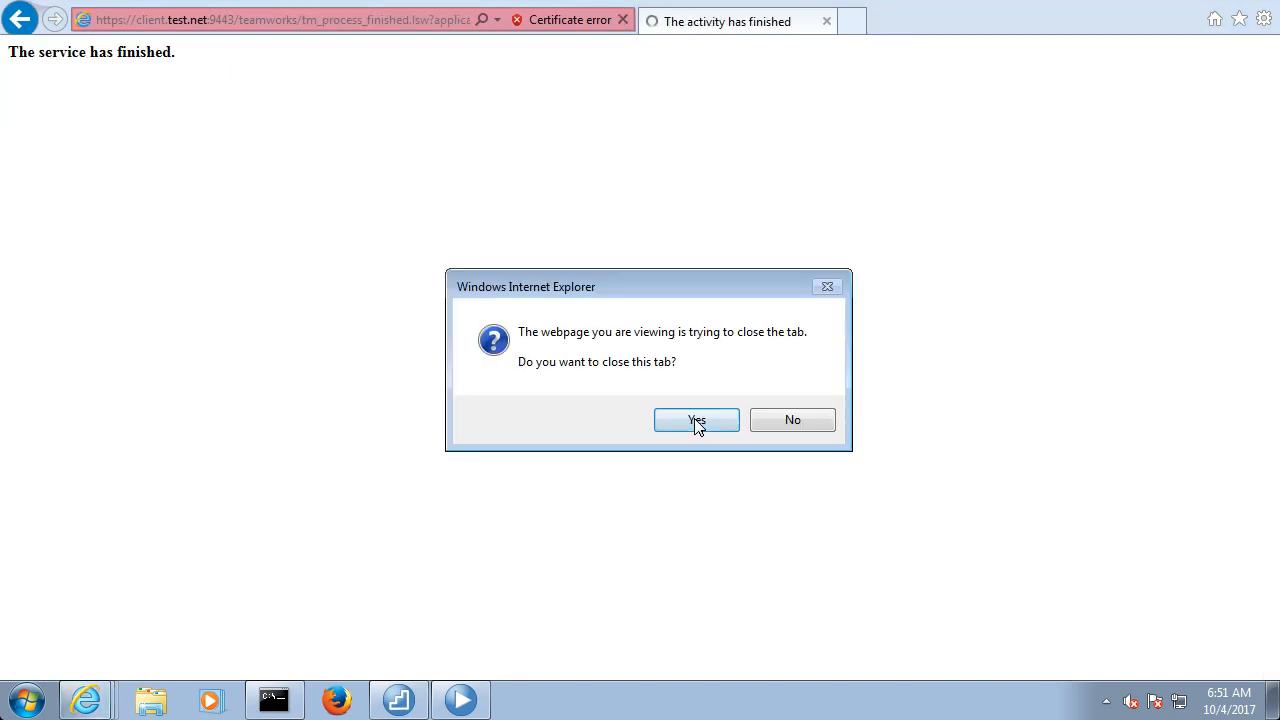
left_click(697, 424)
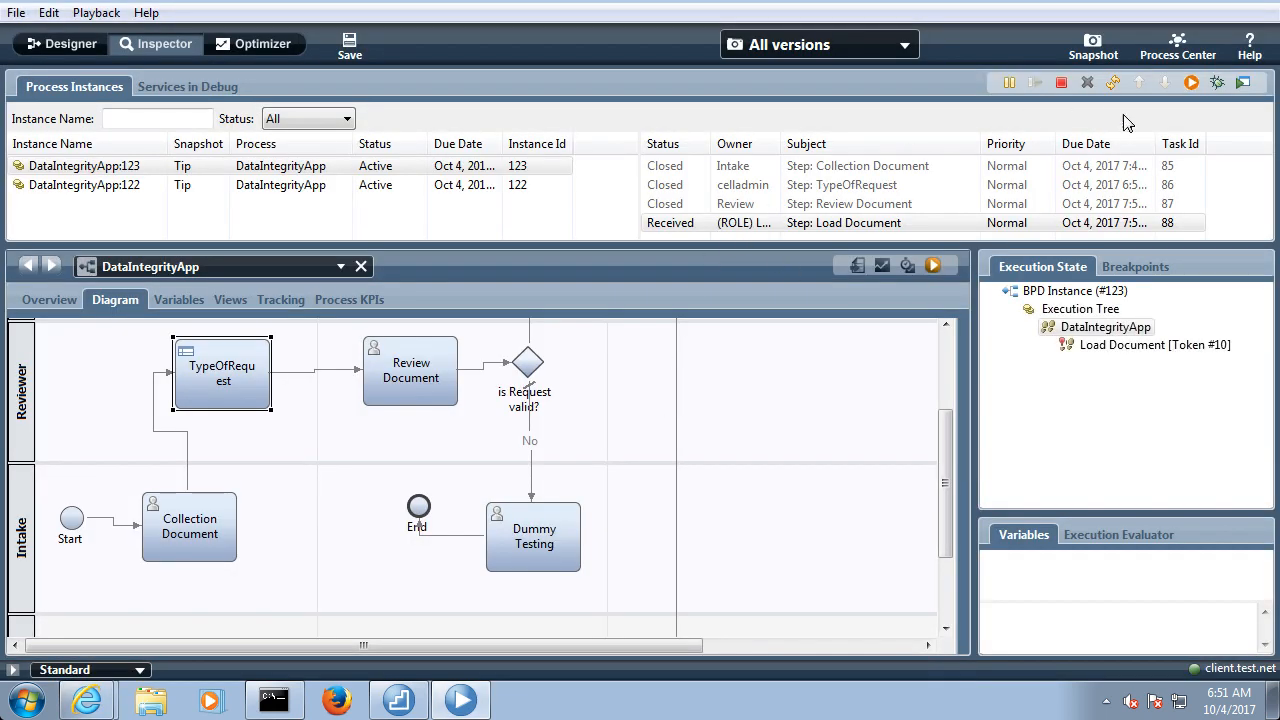
left_click(1113, 84)
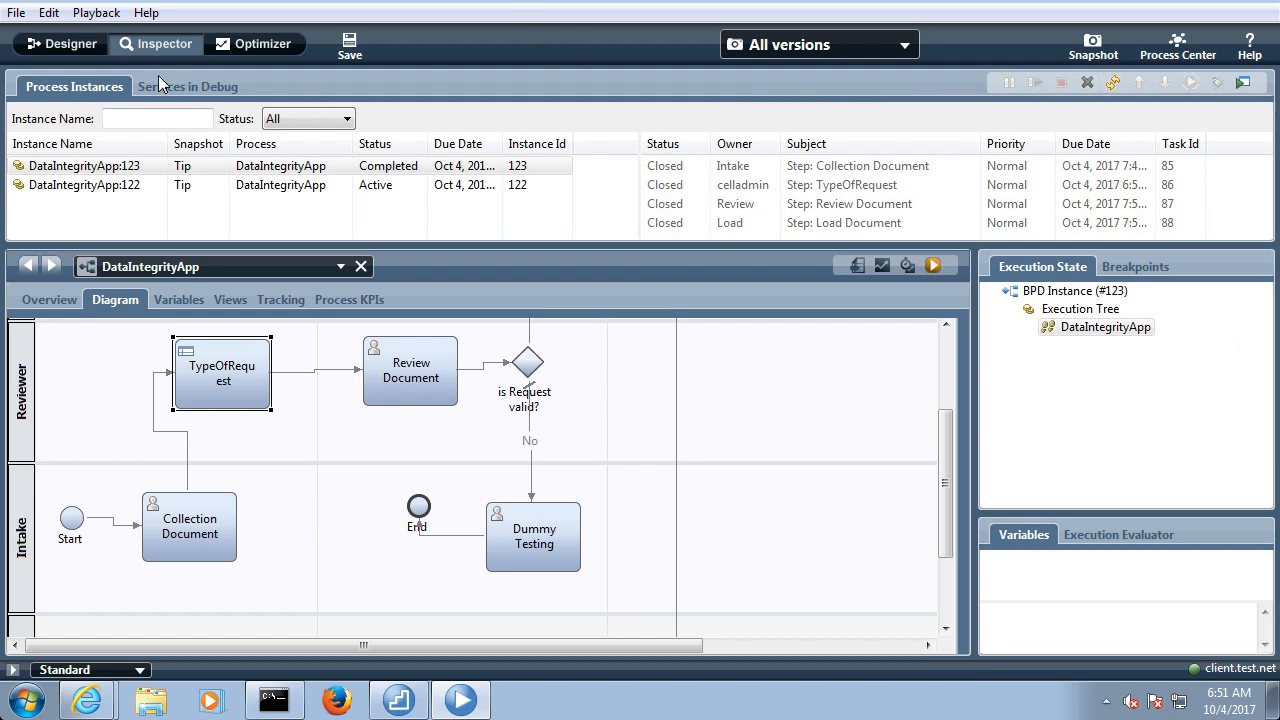
Return to the Designer, open the TypeOfRequest decision service from the process diagram, and show its flow diagram enlarged
left_click(88, 46)
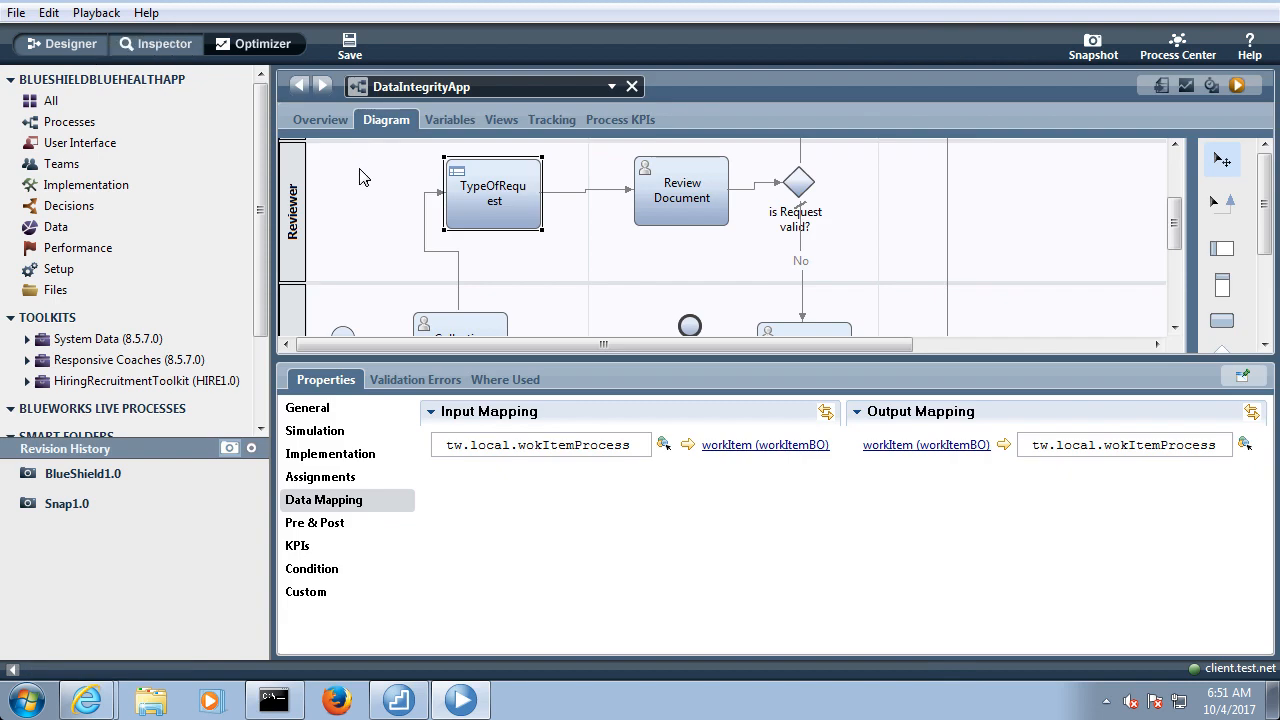
left_click(131, 207)
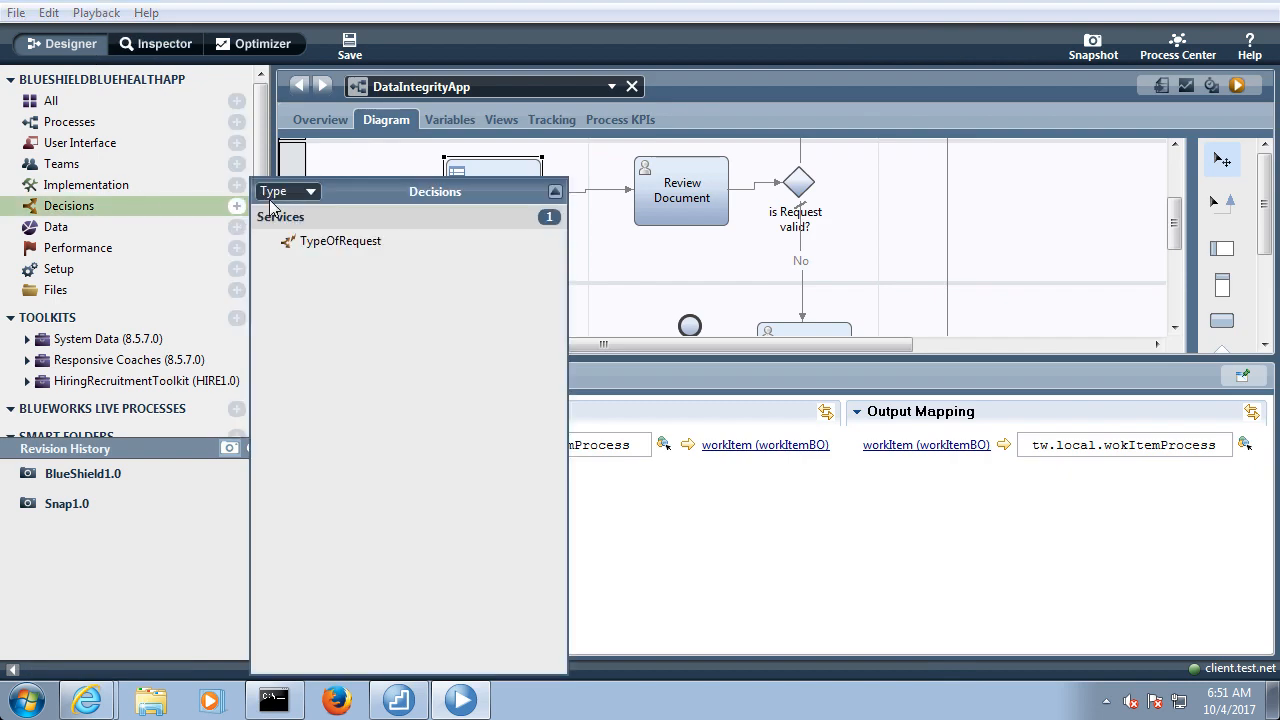
left_click(874, 250)
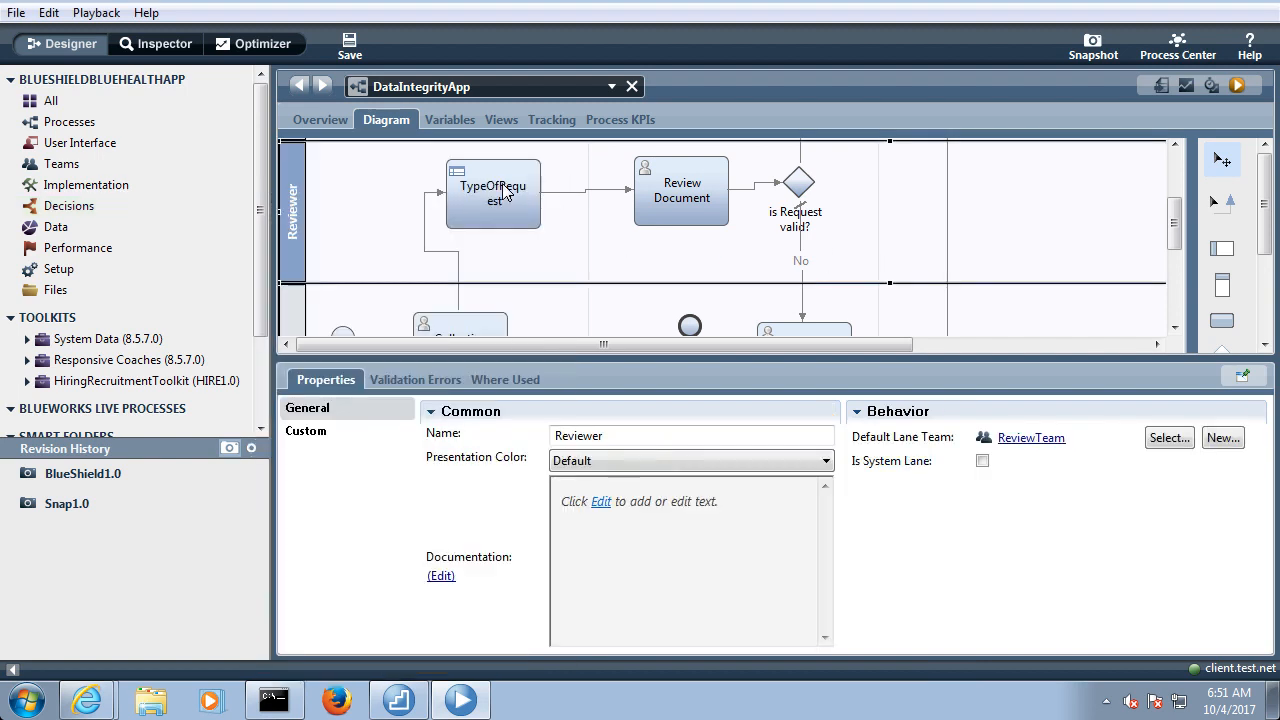
double_click(505, 193)
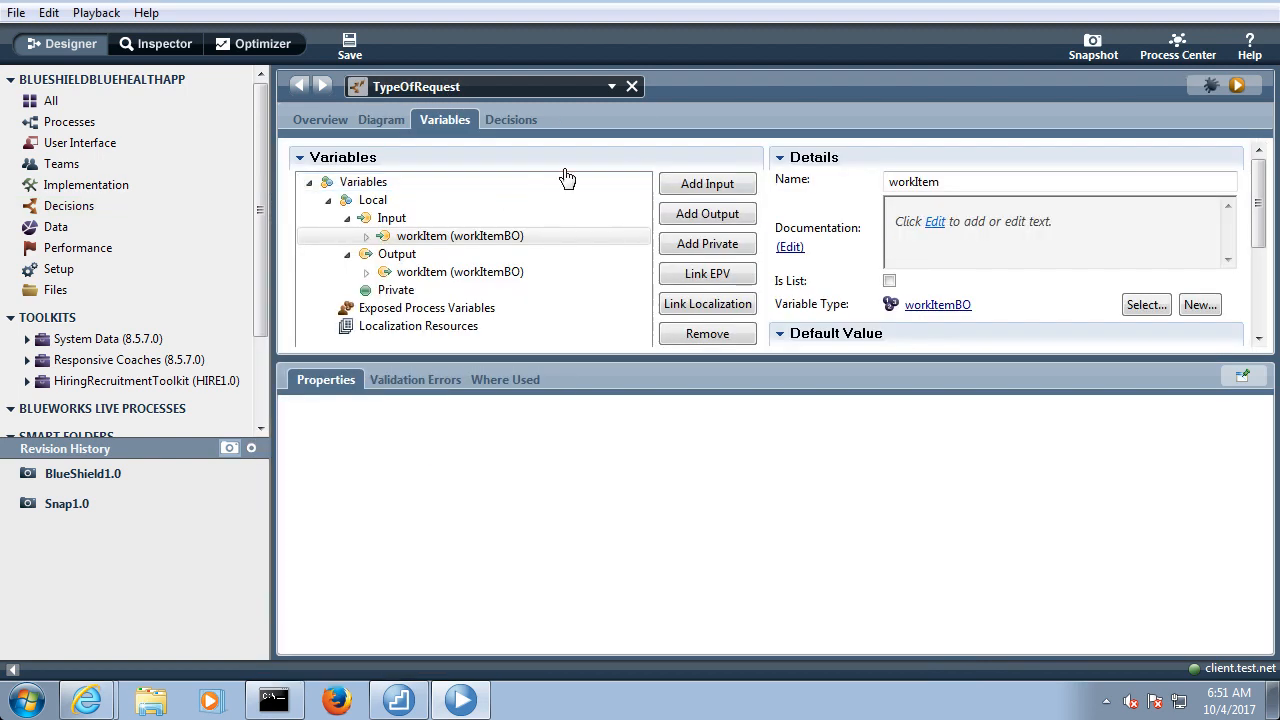
left_click(380, 120)
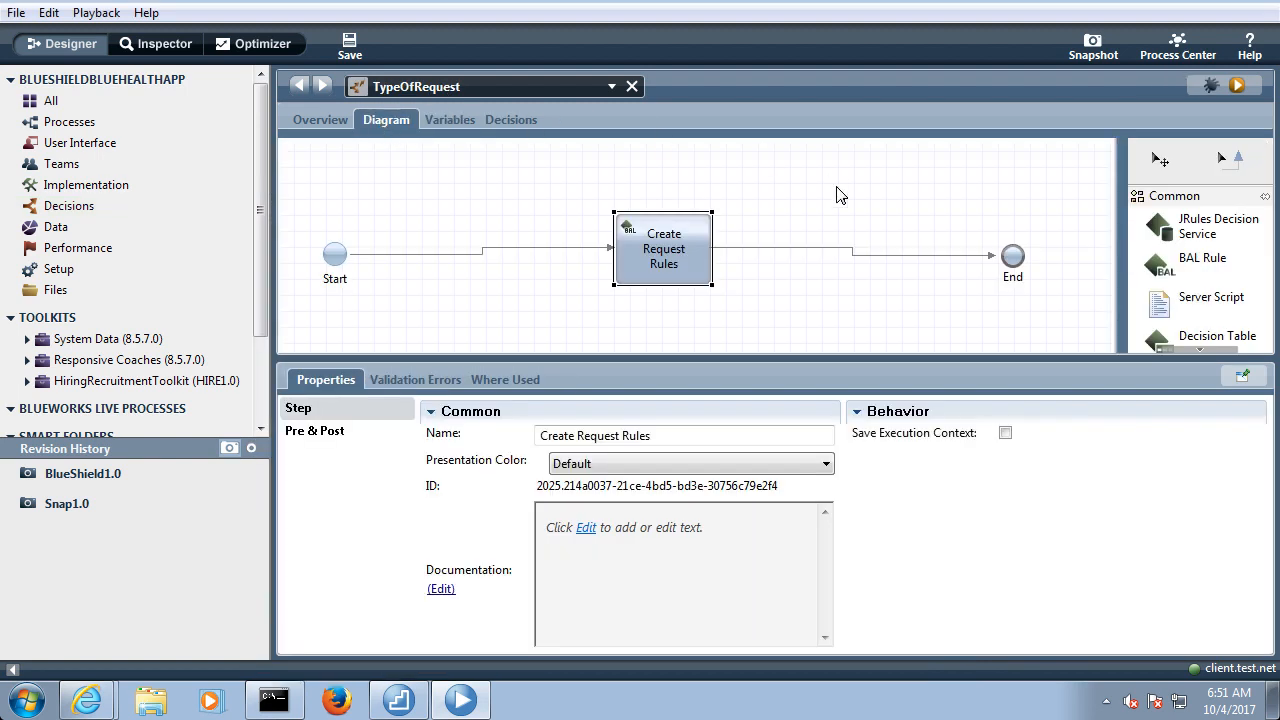
double_click(387, 120)
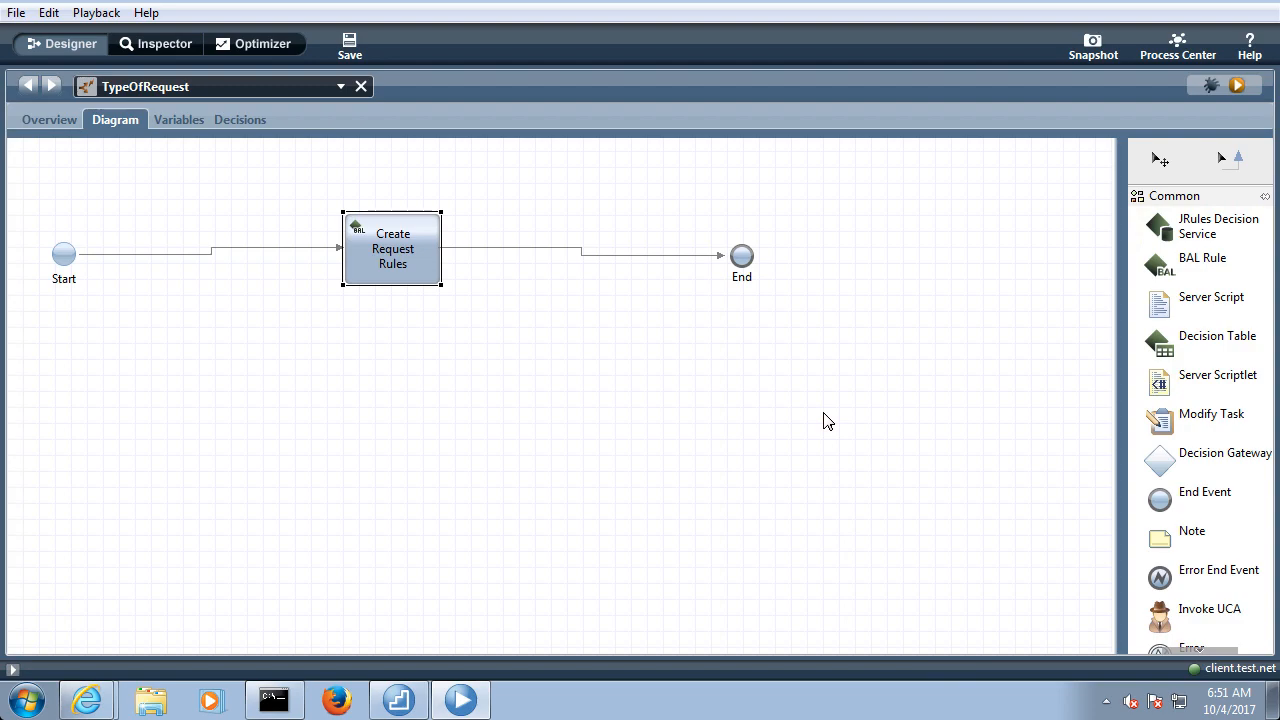
left_click(1190, 340)
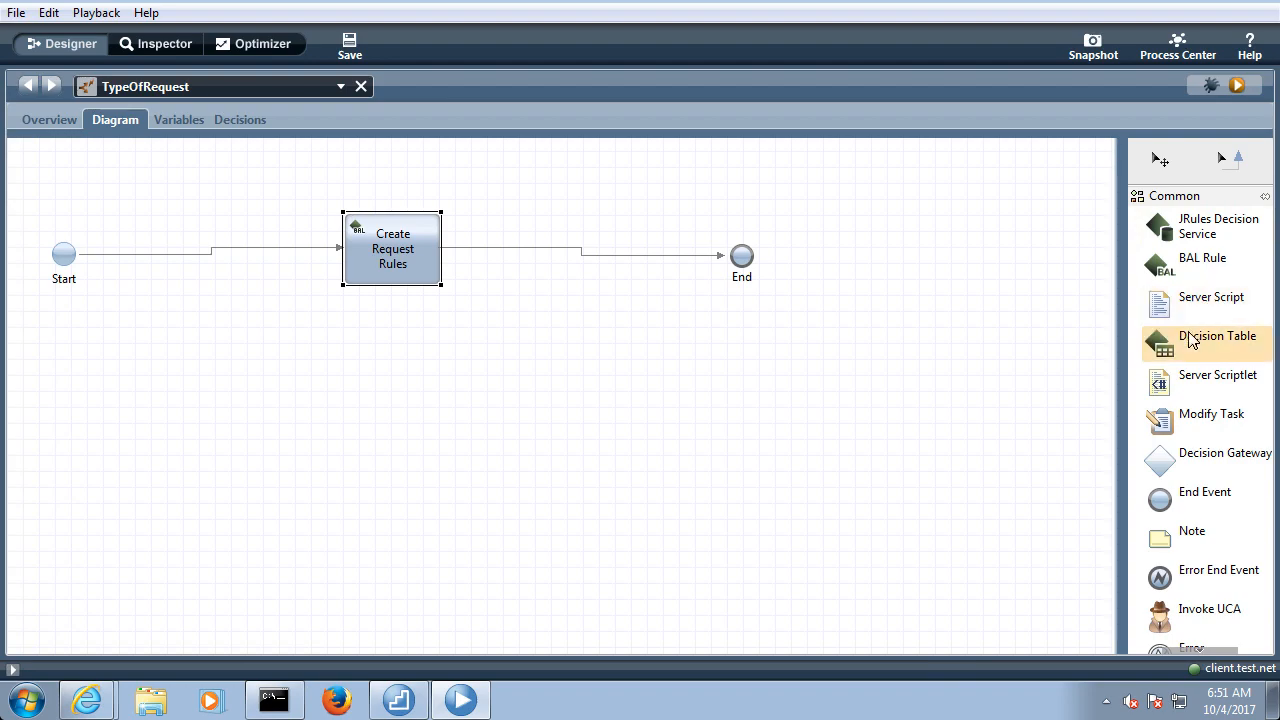
Switch to OneNote and add the line "BAL Rule & Decision Table" below the rule in the Decision Service note
key("super+Tab")
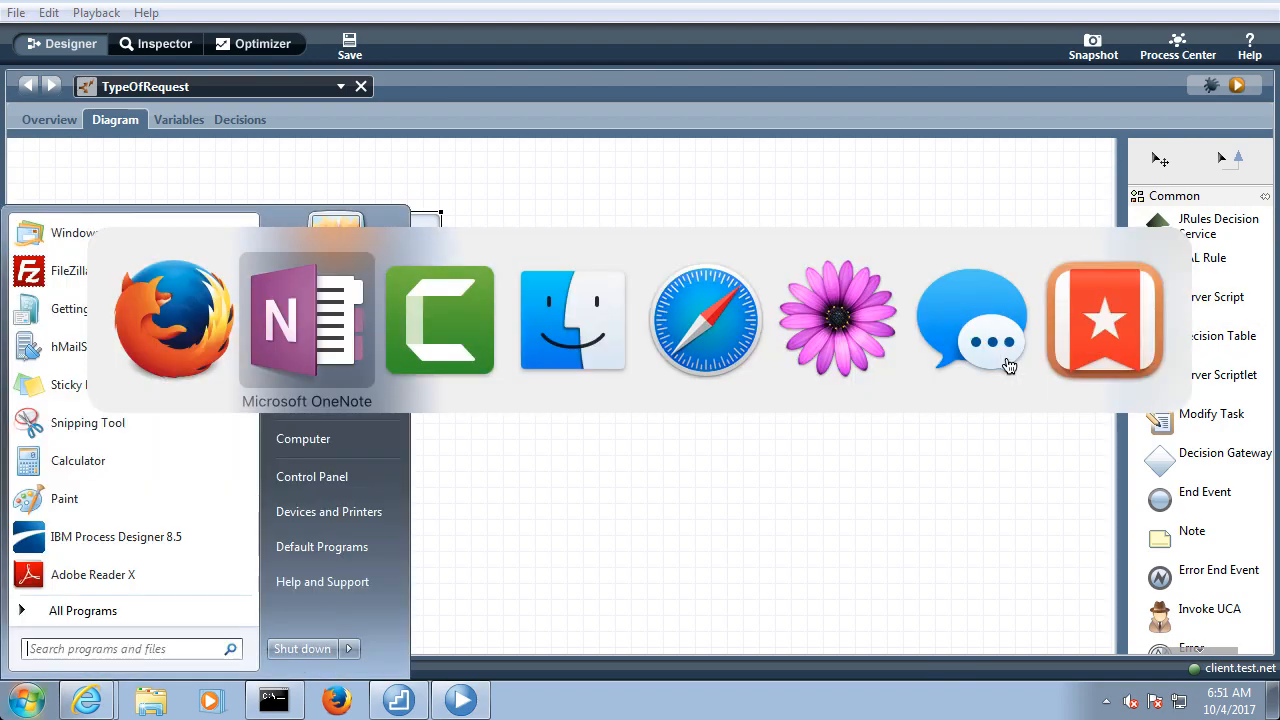
key("Return")
key("Return")
key("Return")
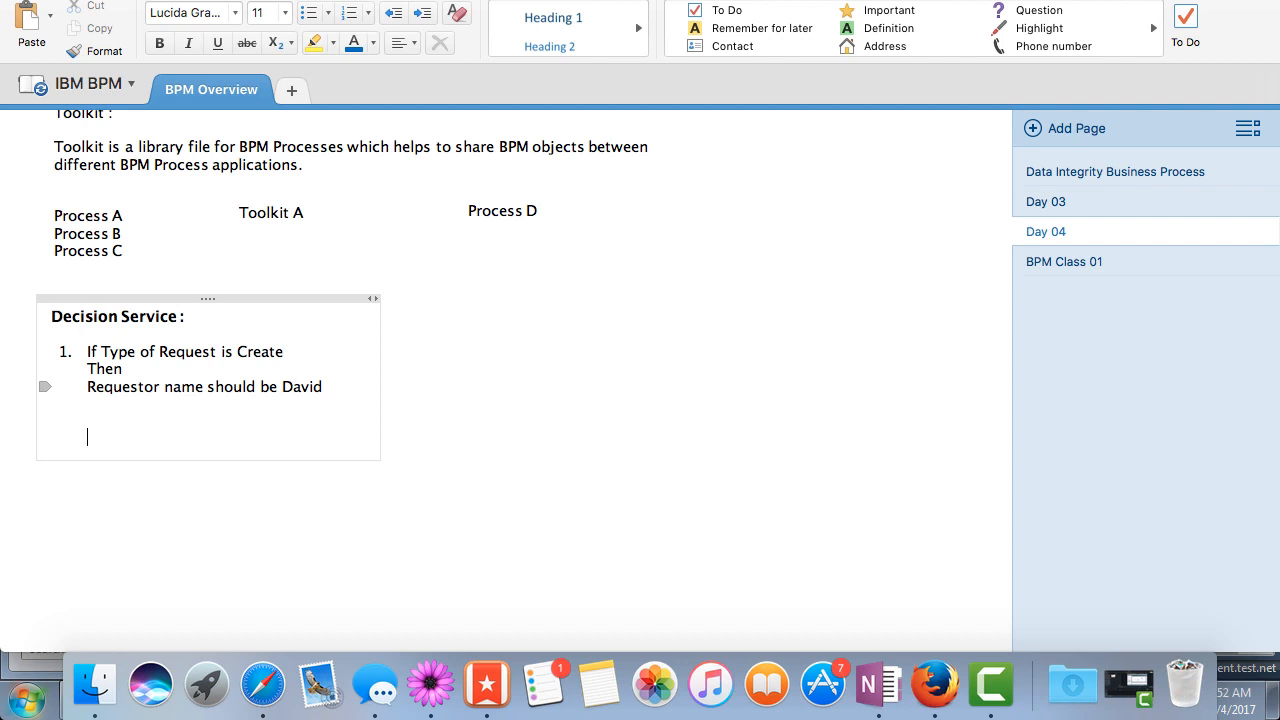
type("BAL Rule as")
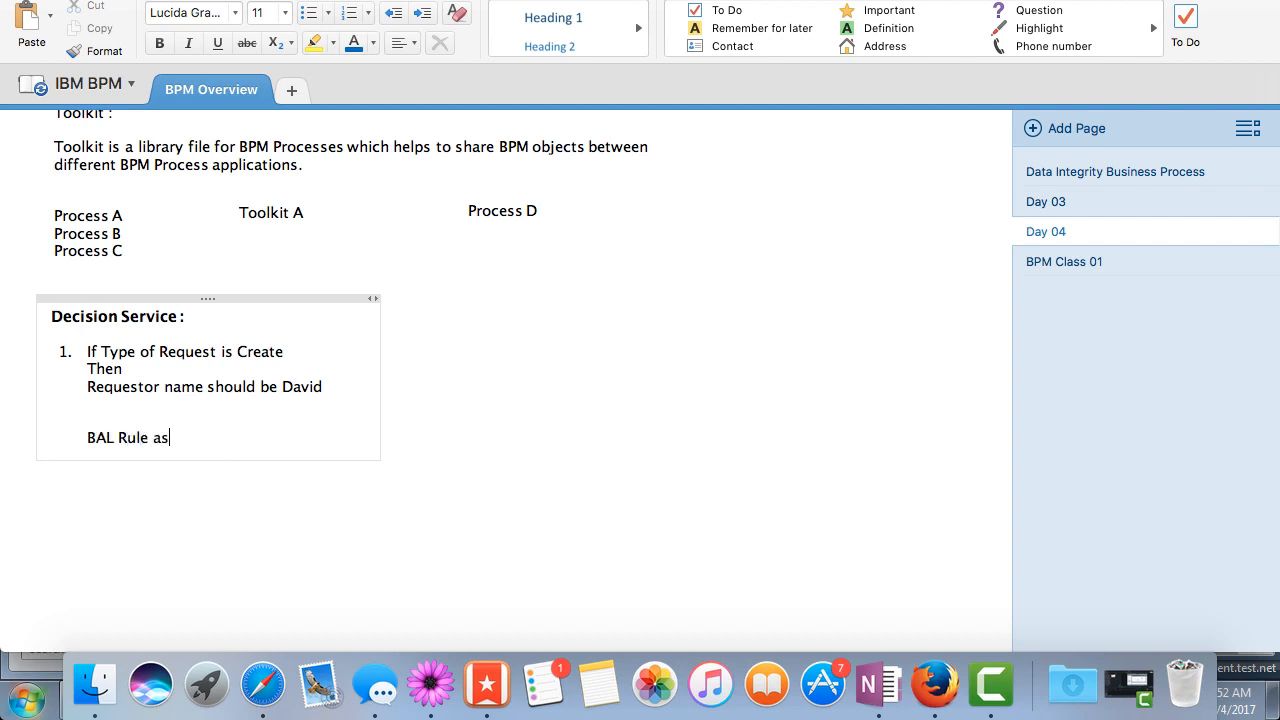
type("& Decision Table")
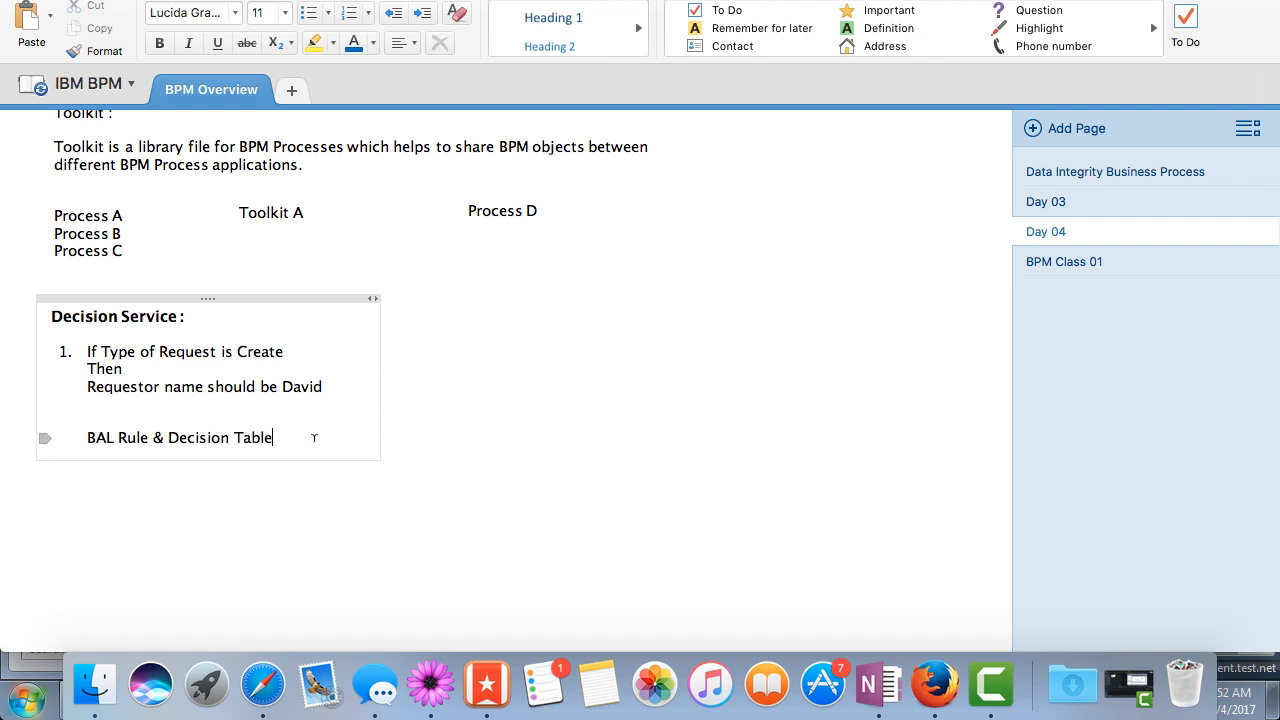
Make the "BAL Rule & Decision Table" line bold, end it with a colon, and leave an empty line below it
left_click_drag(311, 437, 80, 437)
key("super+b")
key("Right")
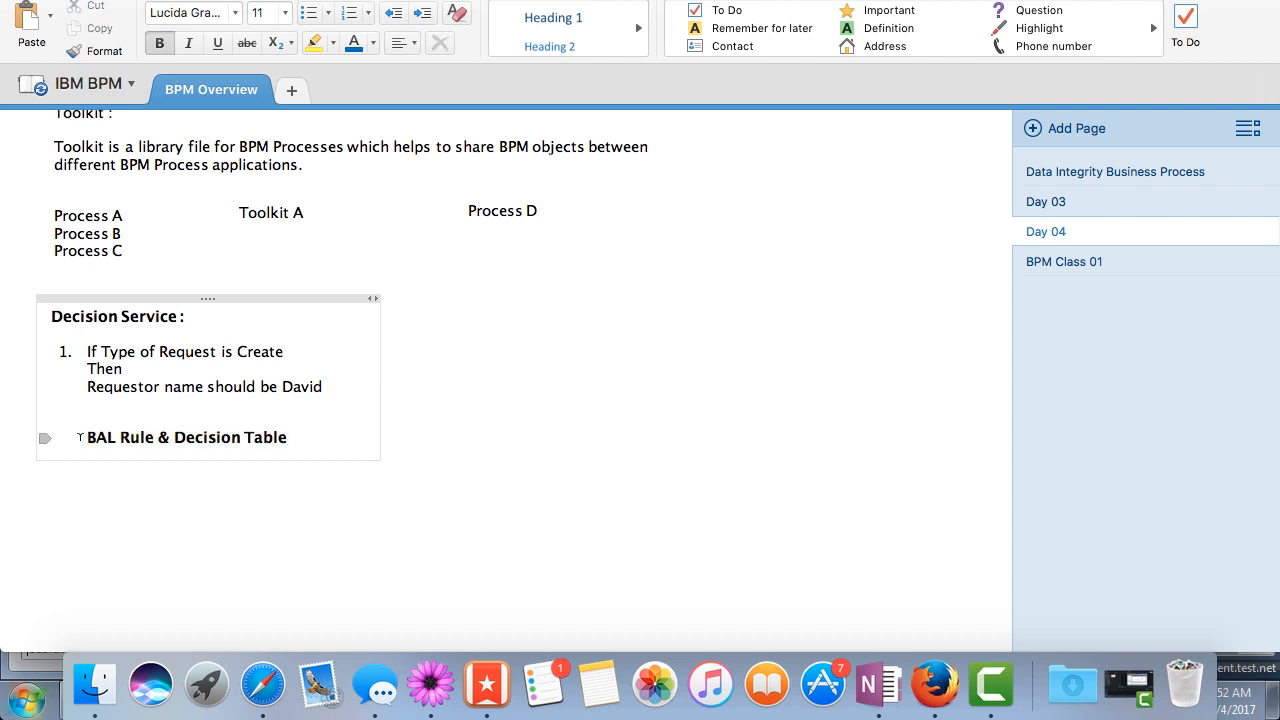
type(":")
key("Return")
key("Return")
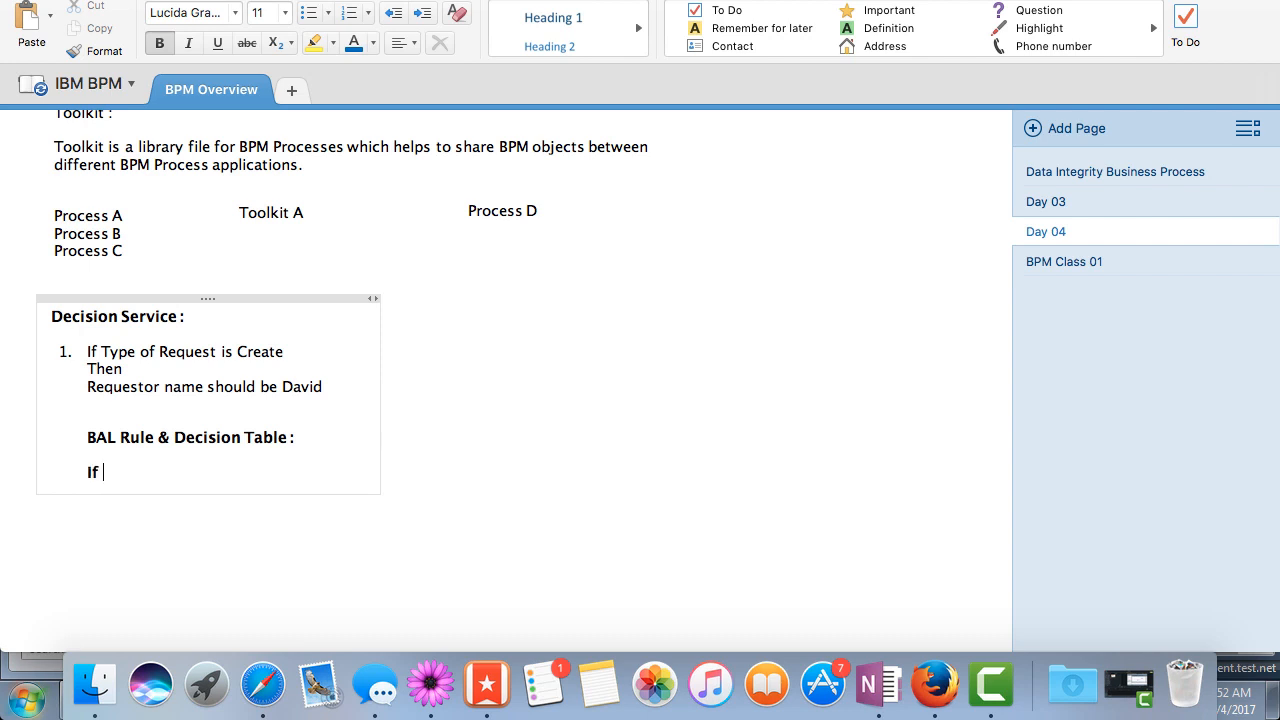
Write the rule structure below the heading on three lines: "If <Condition>", "Action", and "<Set Statement>"
type("If <Con>")
key("Left")
type("Condition")
key("Right")
key("Return")
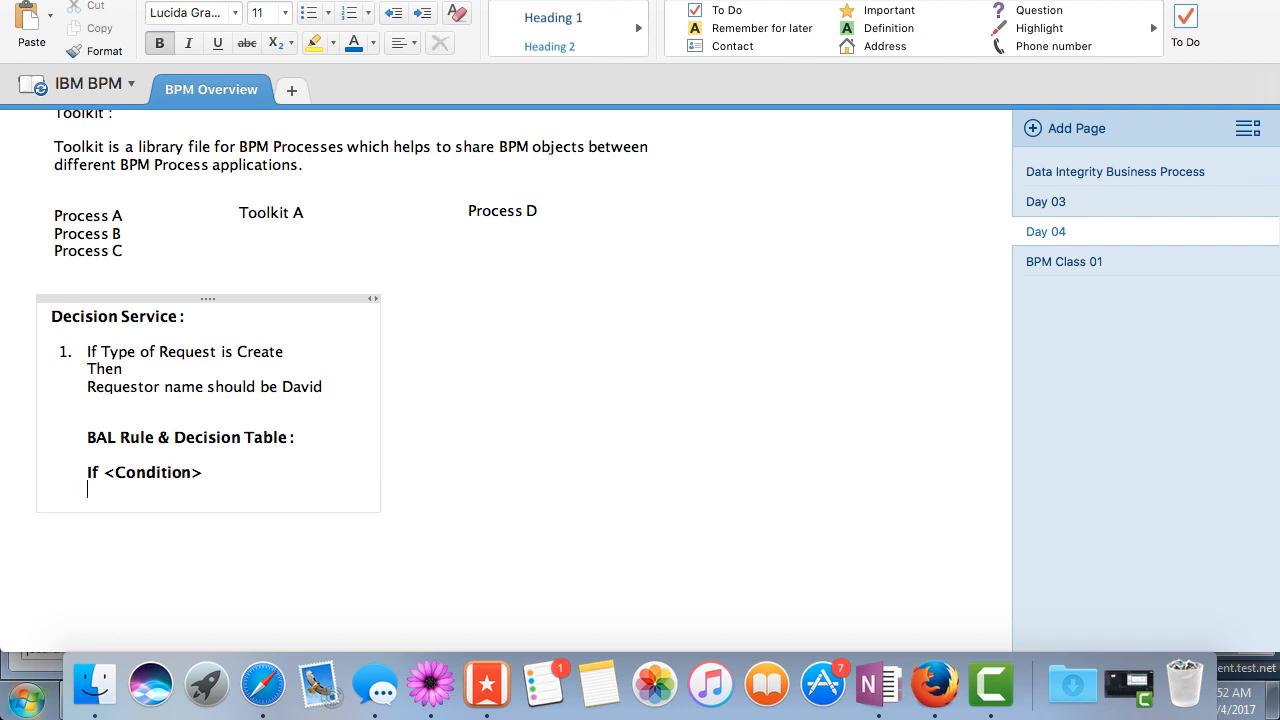
type("Action")
key("Return")
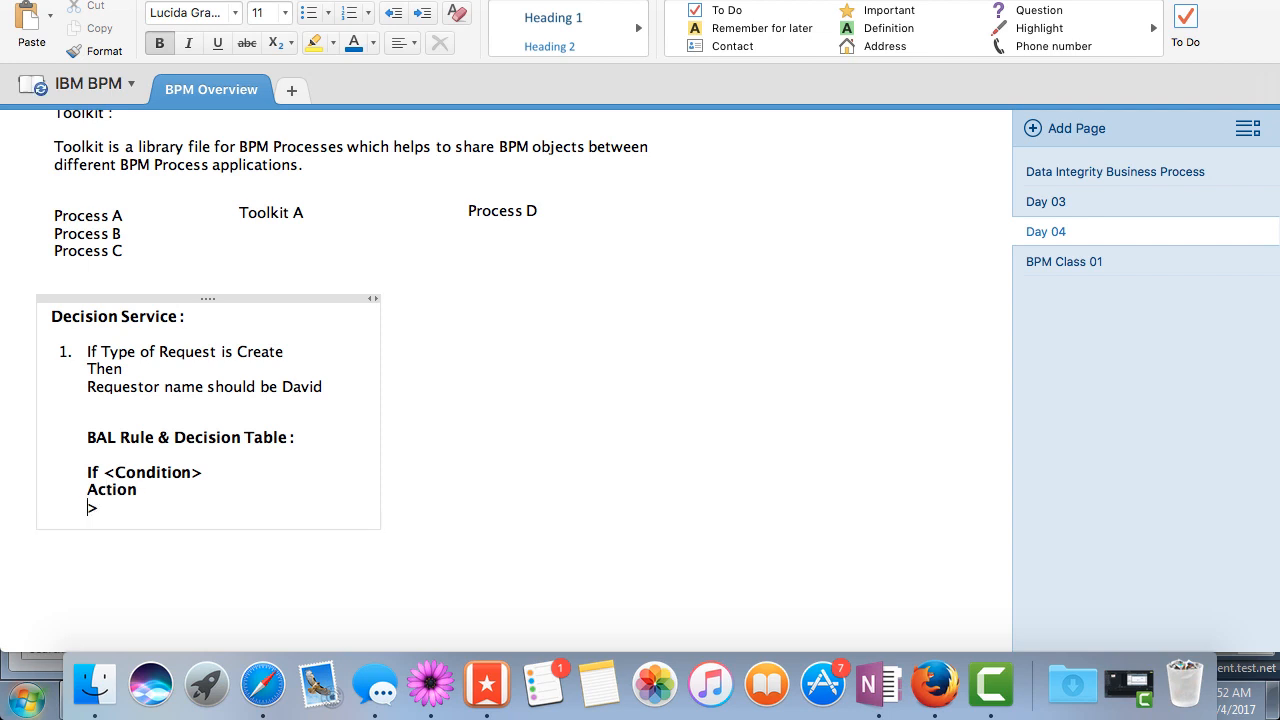
key("BackSpace")
key("Left")
type("Set Statement")
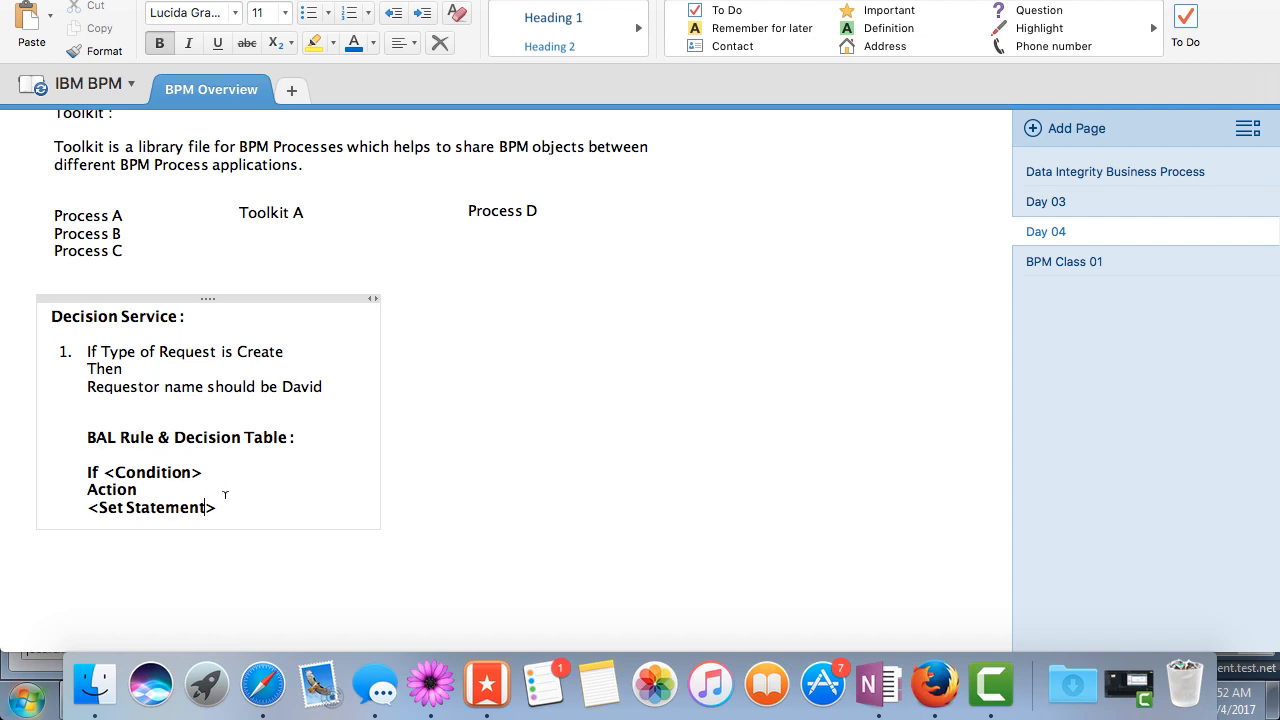
Remove the bold formatting from the three rule structure lines and insert the heading "BAL Rule :" above them
left_click_drag(224, 507, 69, 468)
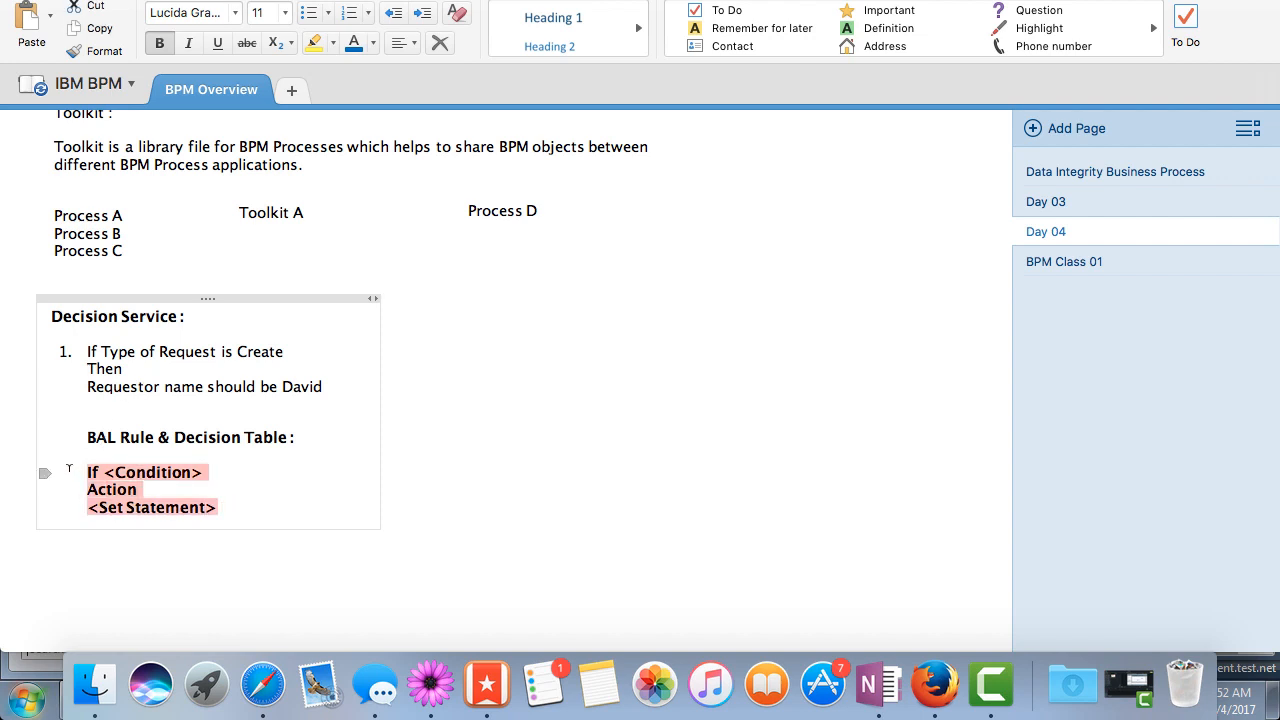
key("super+b")
left_click(69, 468)
key("Return")
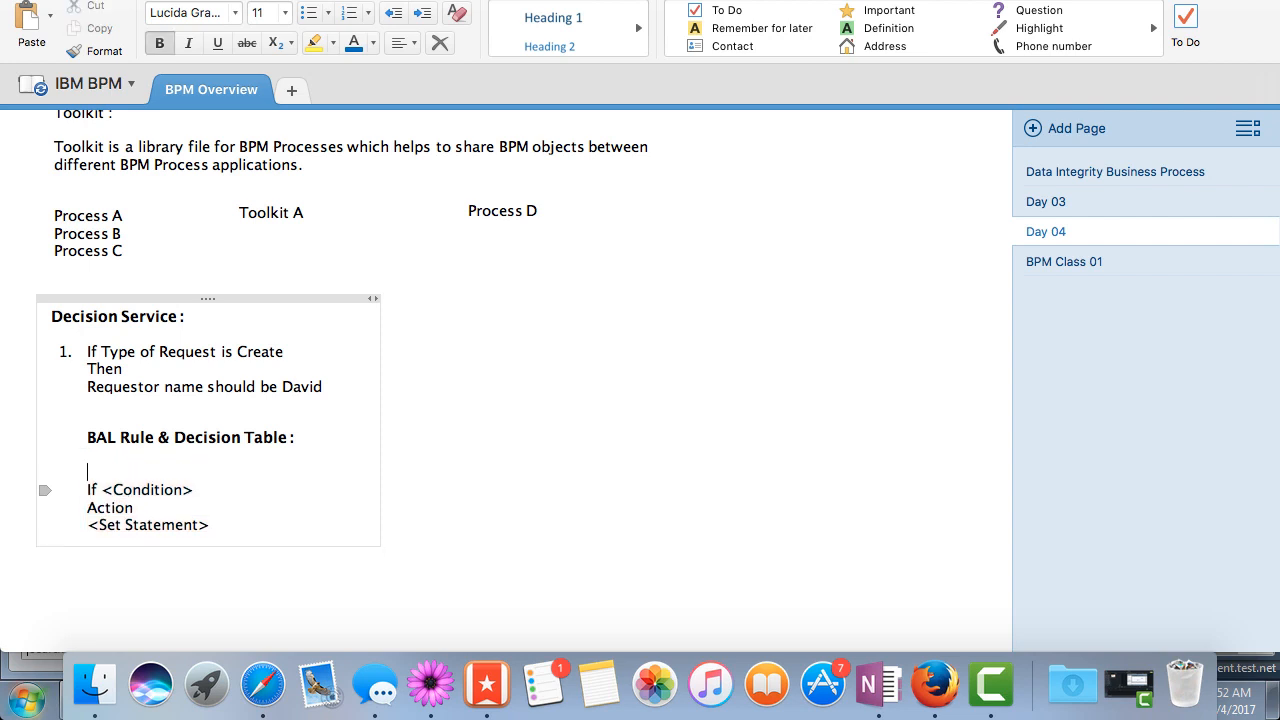
type("BAL Rule :")
Add the line "Decision Table" below the "<Set Statement>" line, separated by an empty line
left_click(220, 523)
key("Return")
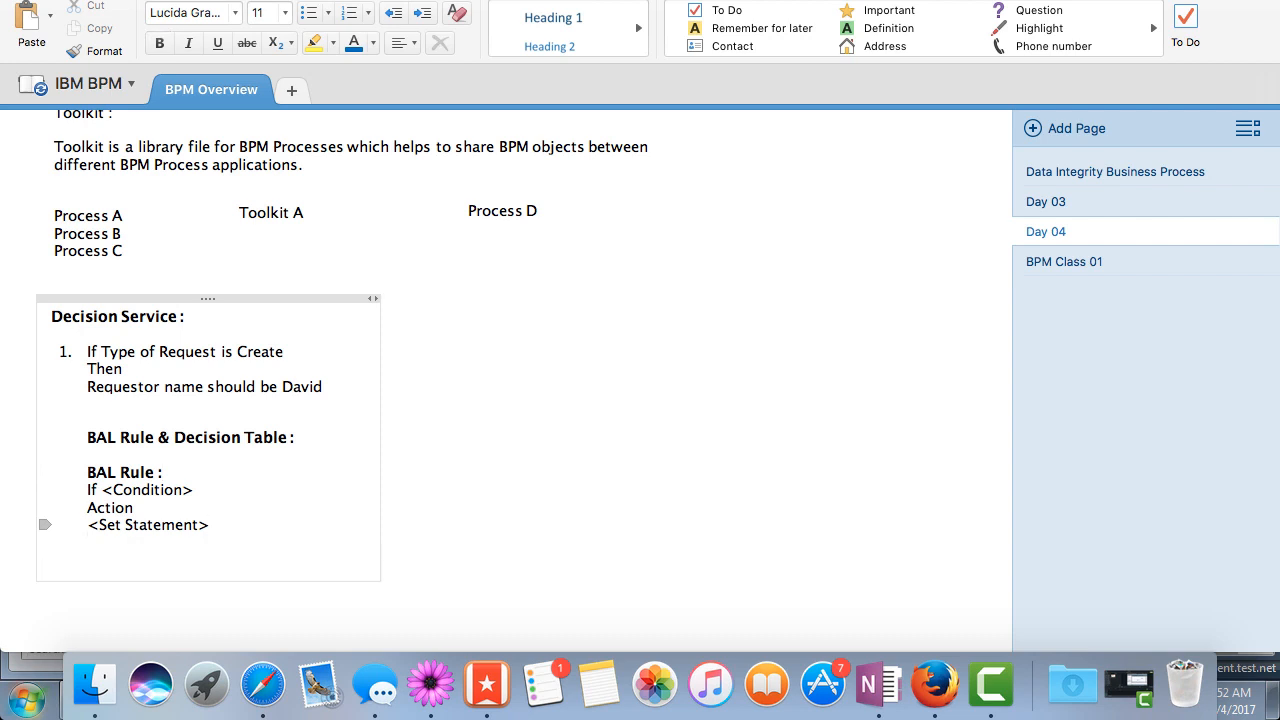
type("Decision Ta")
type("ble")
key("Return")
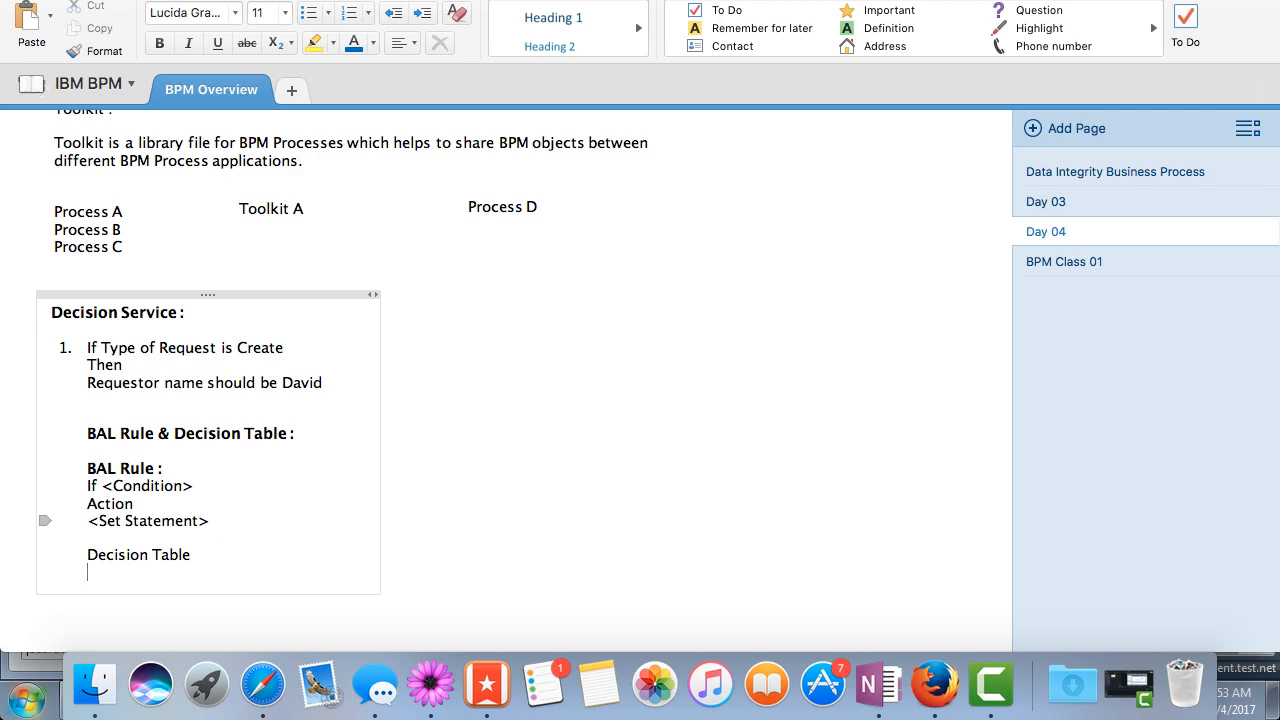
left_click(241, 527)
double_click(155, 487)
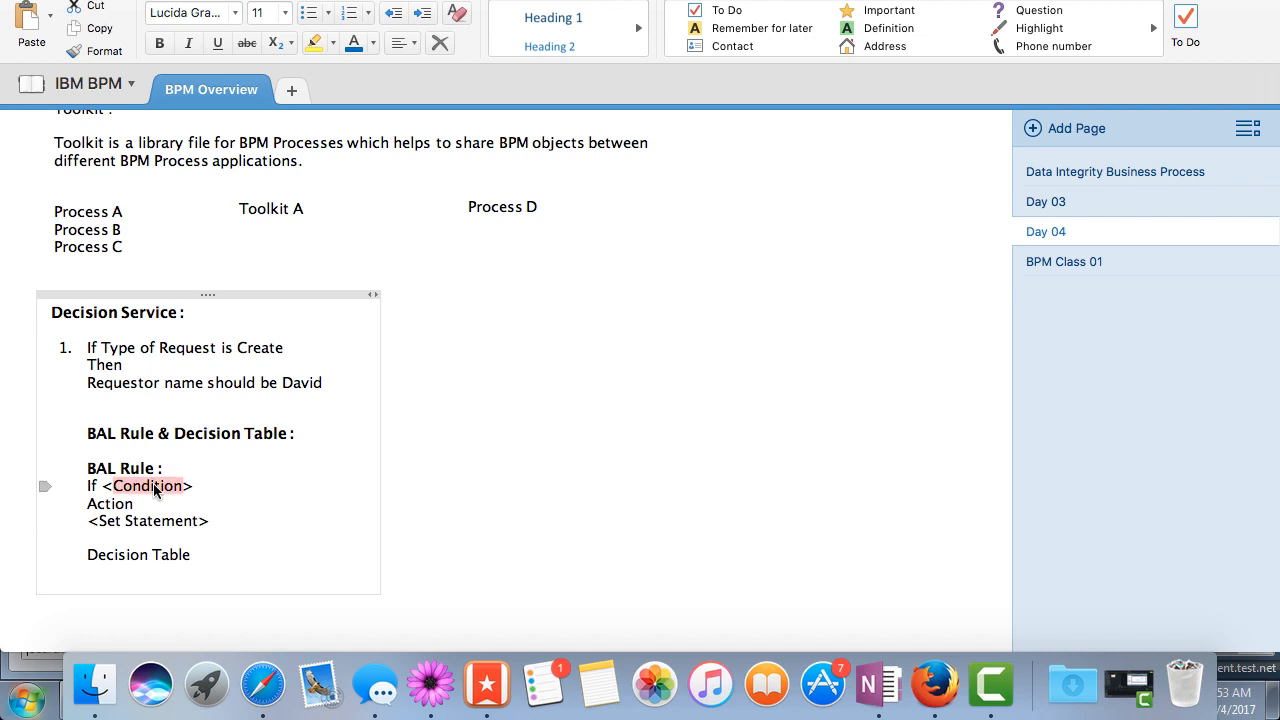
Add the column headings "Type Of Request." and "Name of the requestor" on one line below "Decision Table"
left_click(211, 556)
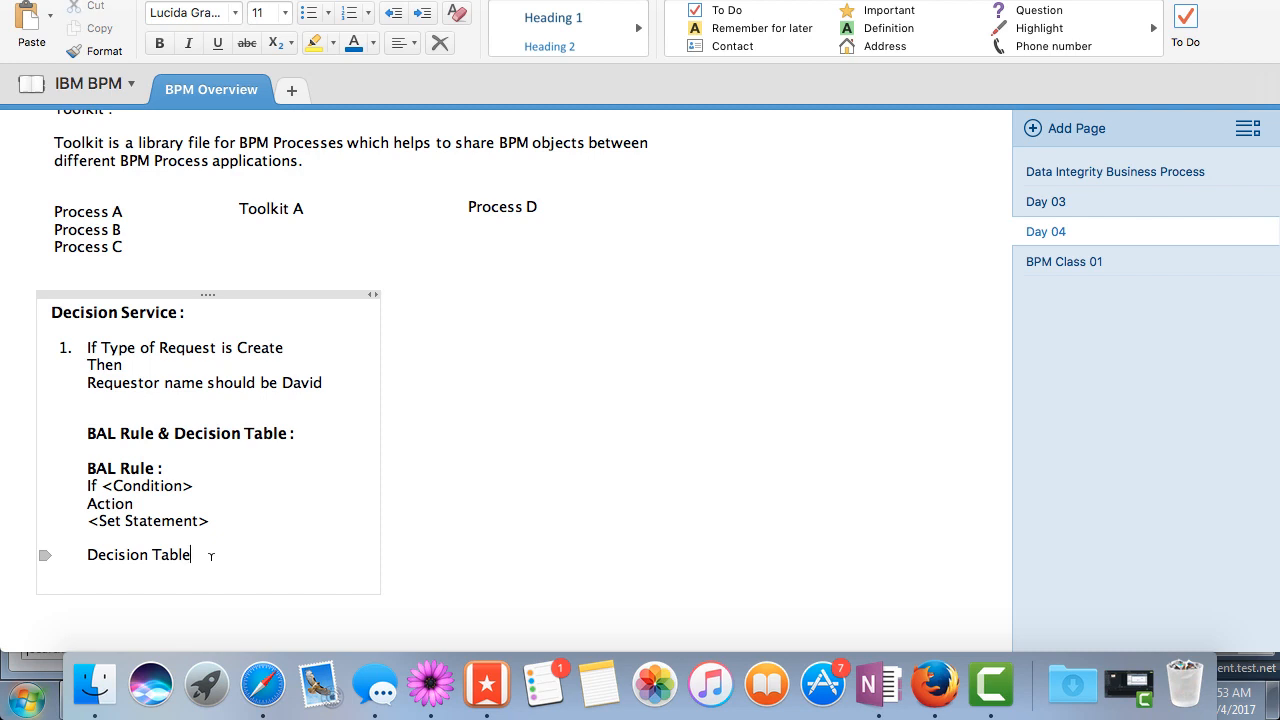
key("Return")
key("Return")
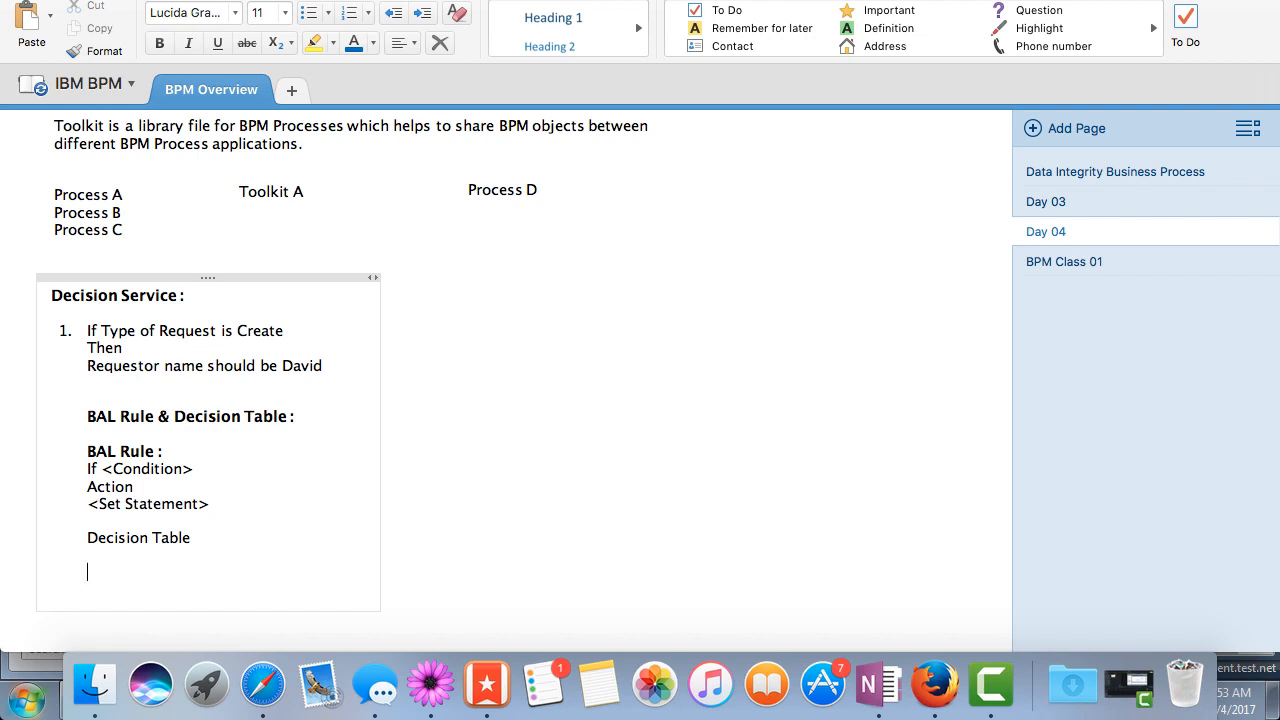
type("Type Of Request")
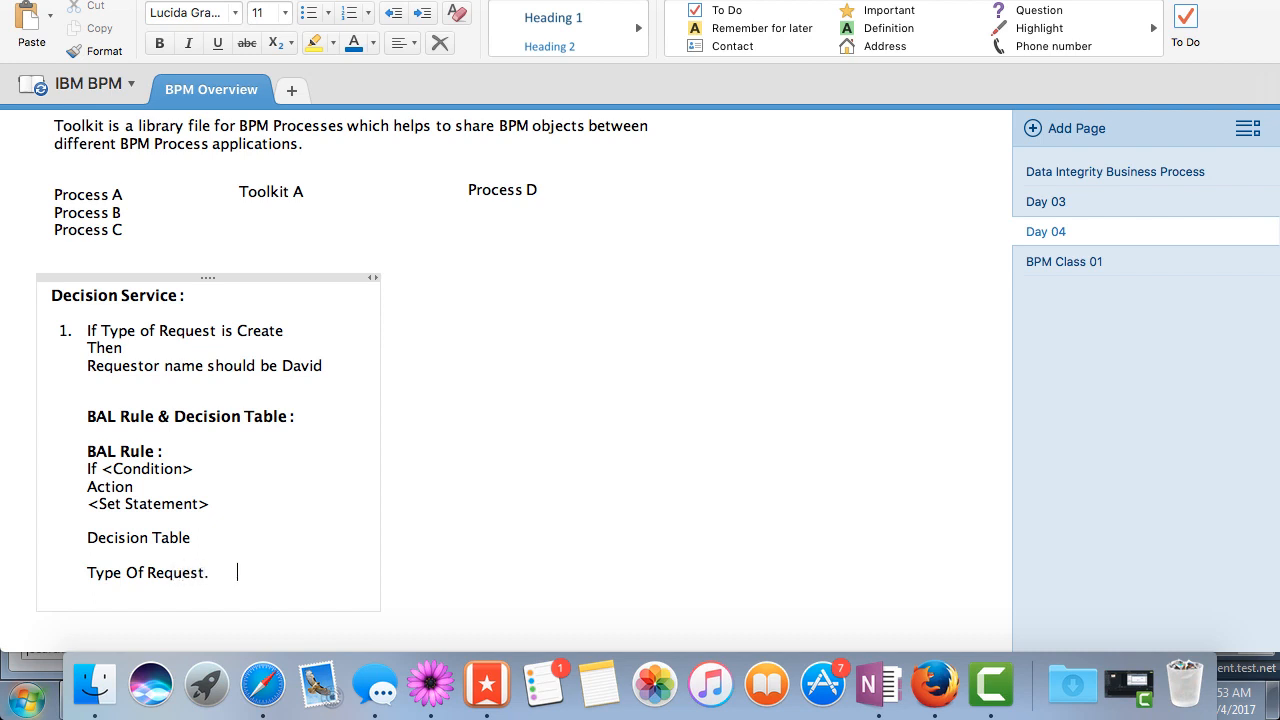
type(".")
key("Tab")
type("Name of the reques")
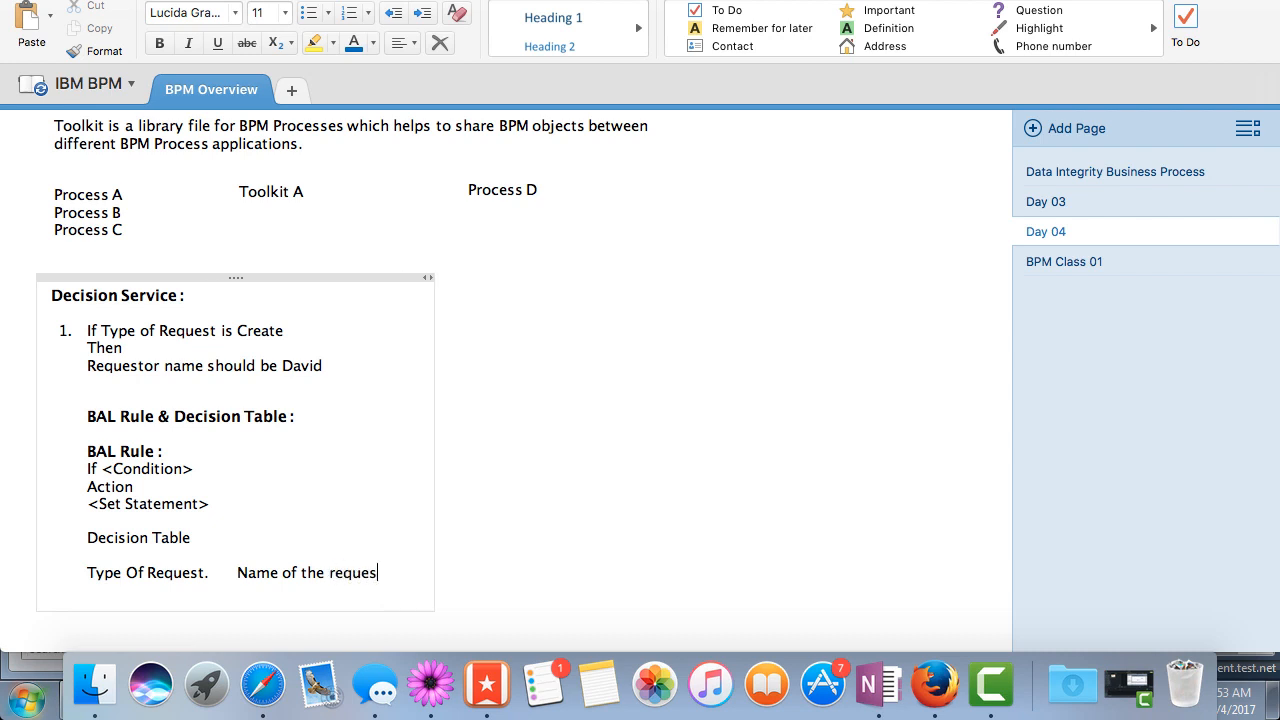
type("tor")
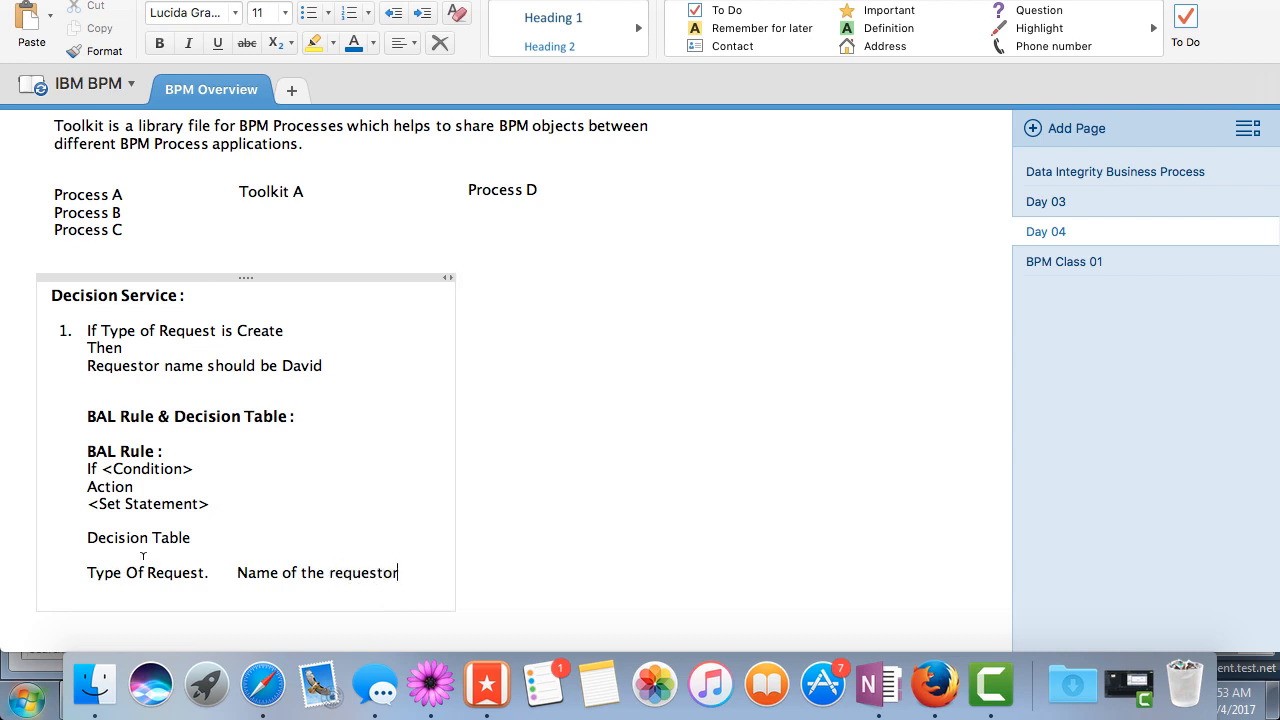
Make the "Decision Table" heading bold
key("Down")
left_click_drag(196, 537, 71, 533)
key("super+b")
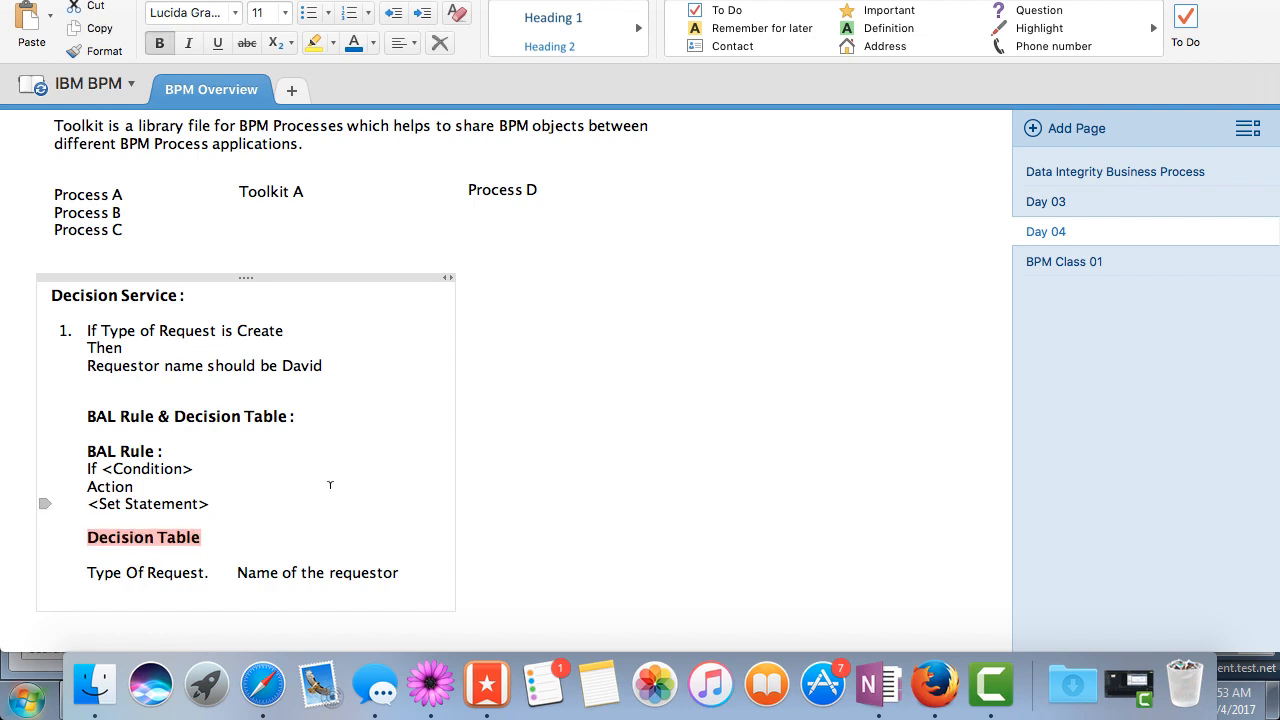
left_click(210, 572)
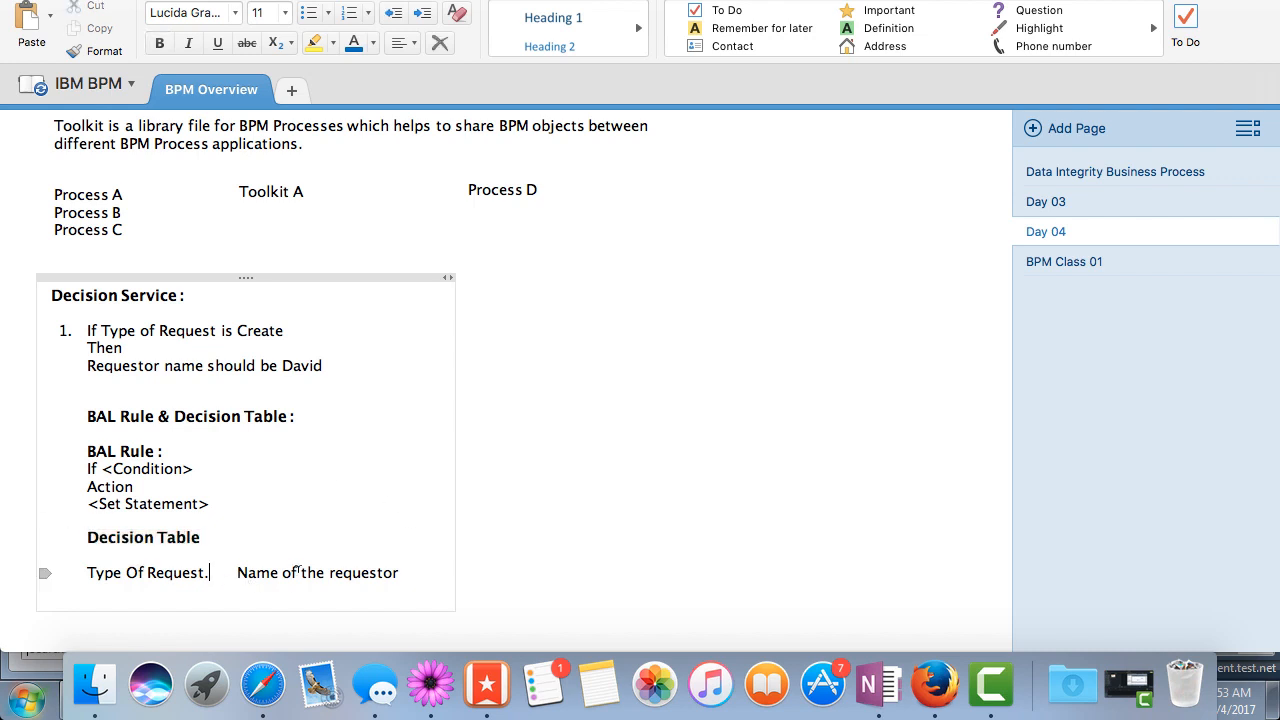
key("Return")
key("BackSpace")
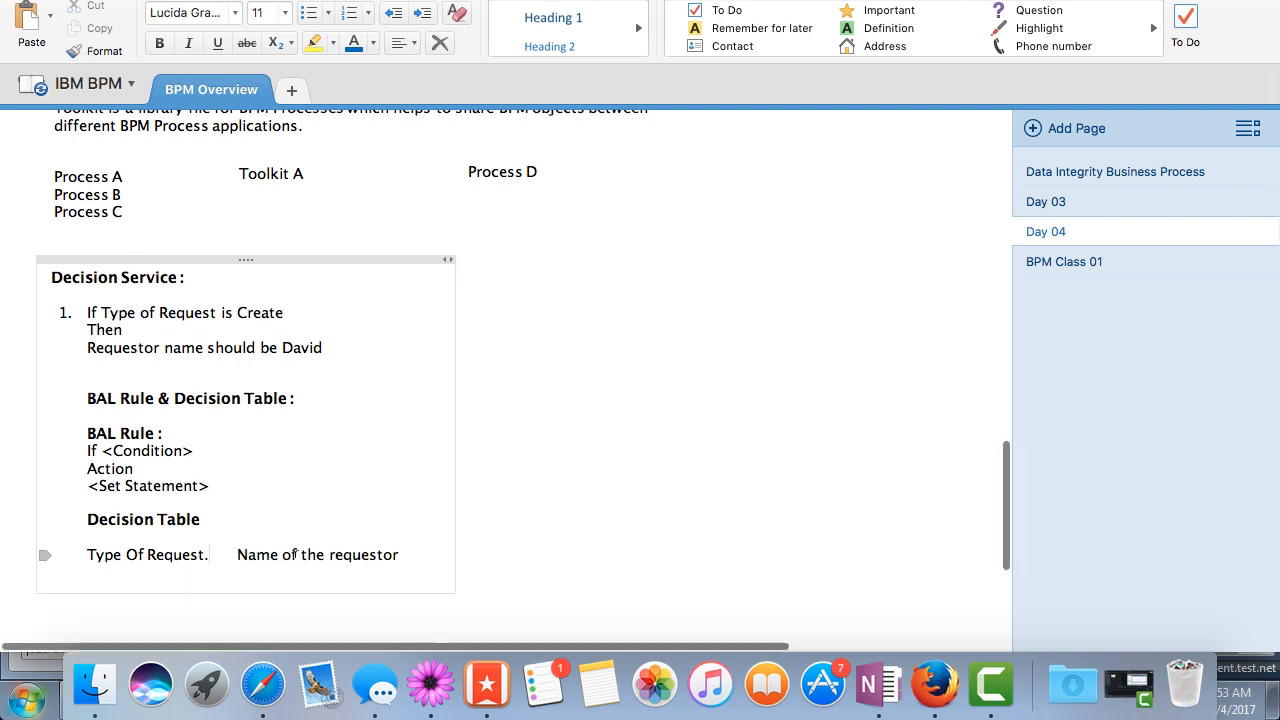
Enter Create under the Type Of Request column and the matching requestor's first name beside it
left_click(95, 569)
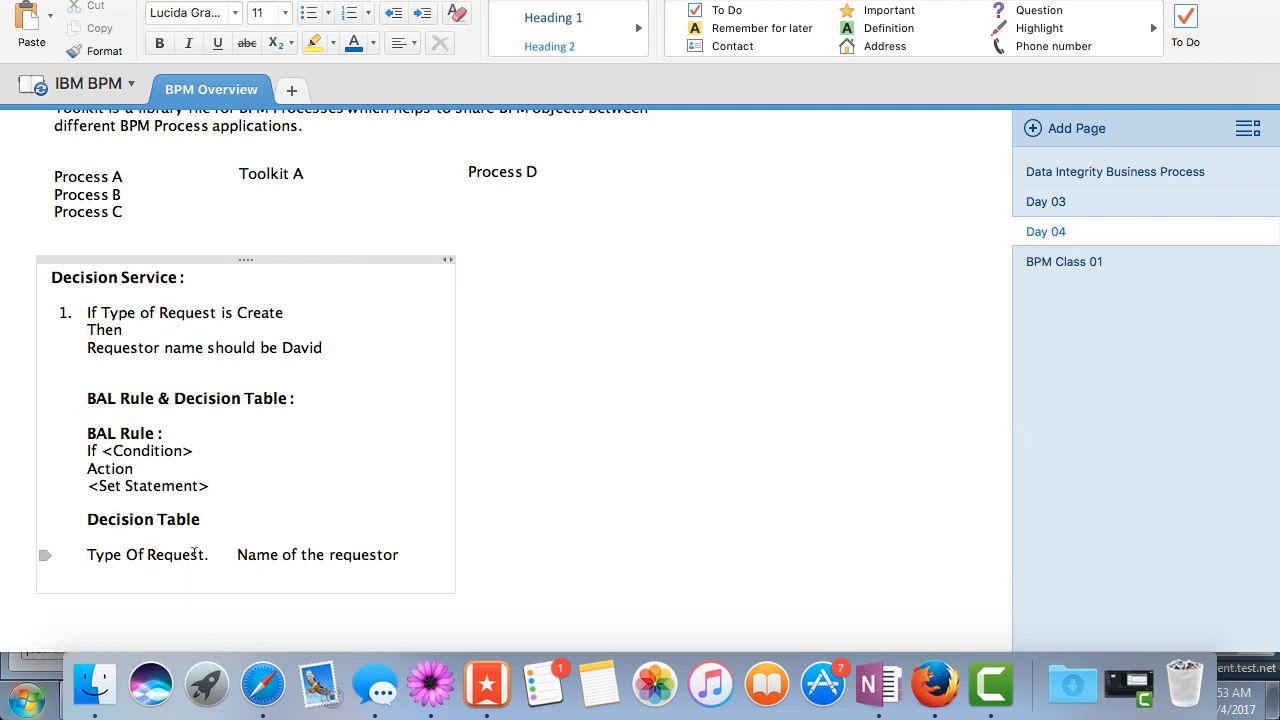
type("Create")
left_click(236, 571)
type("David")
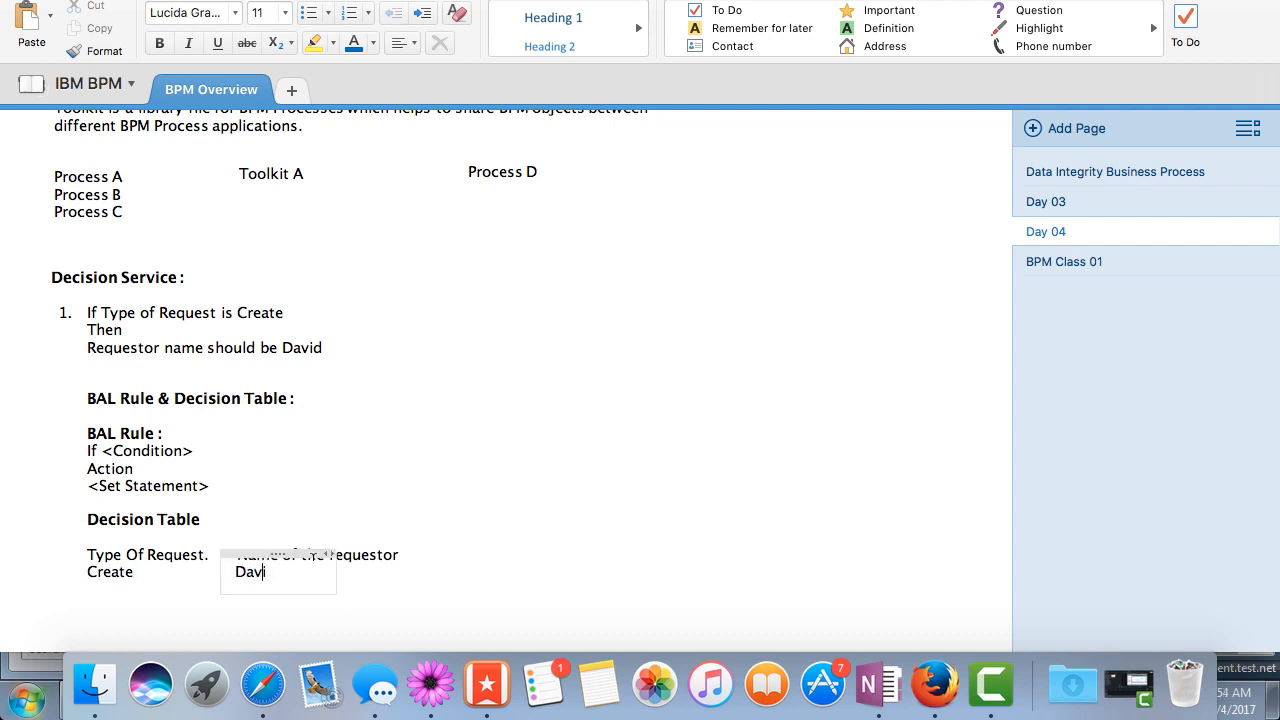
Add an Update entry below Create, with its requestor's first name in the second column
left_click(156, 573)
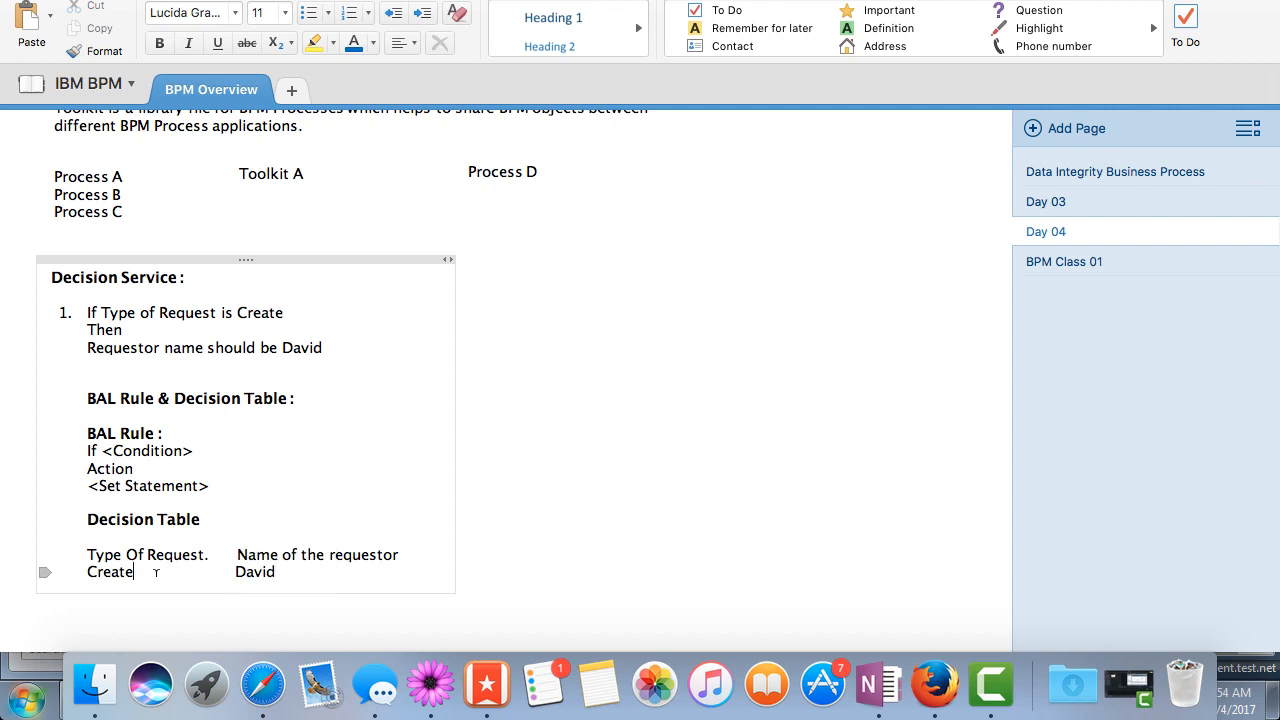
key("Return")
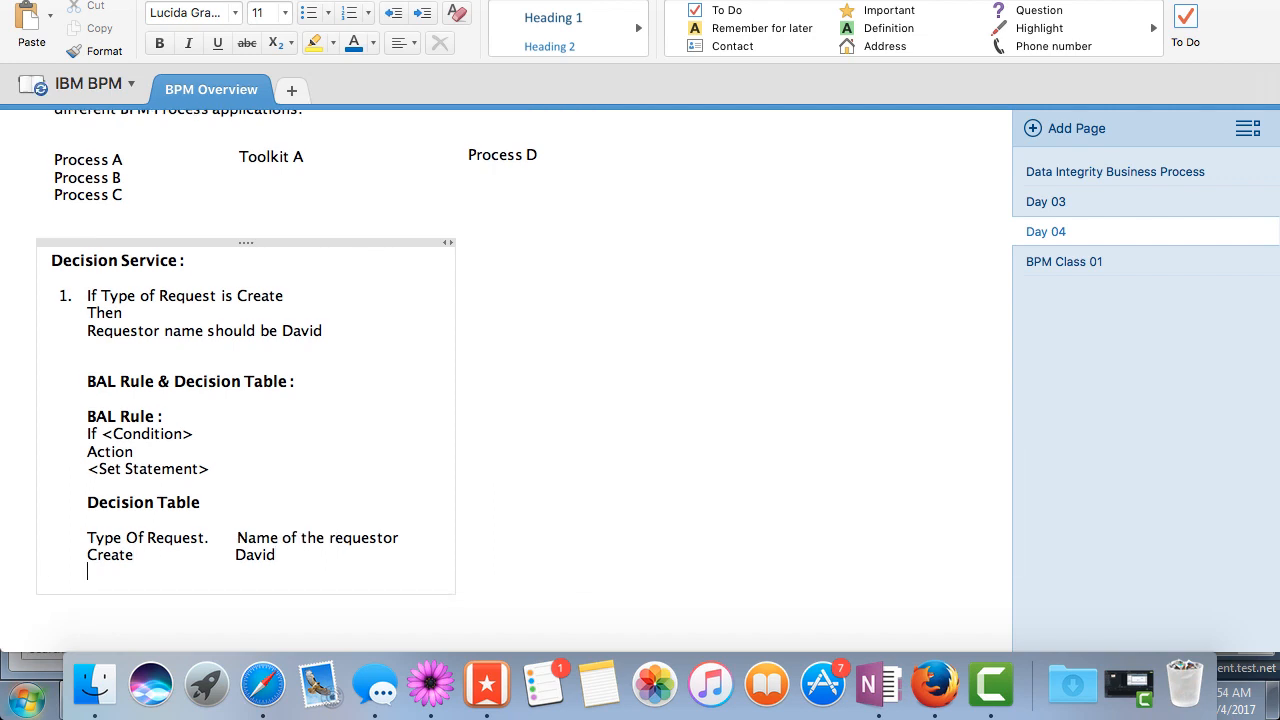
type("Update")
left_click(297, 560)
key("Return")
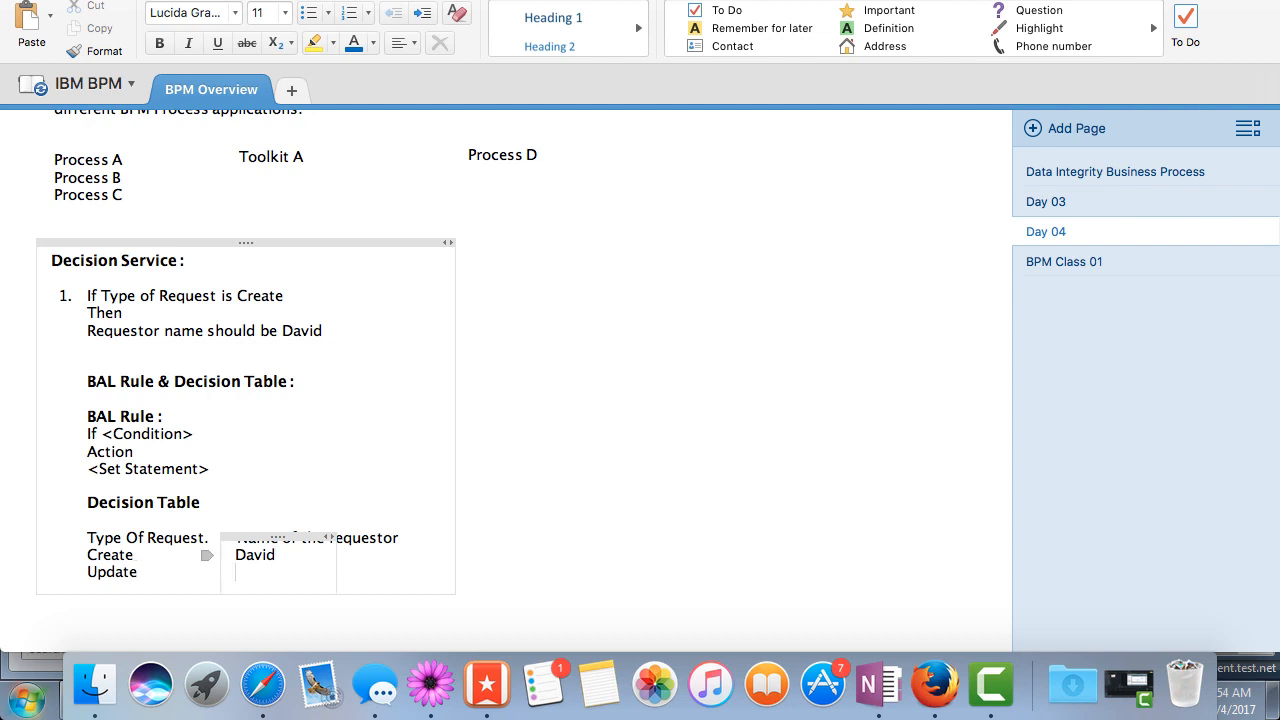
type("Mike")
Add a Delete entry below Update, with its requestor's first name in the second column, correcting the spelling of Delete
left_click(155, 572)
scroll(208, 577, "down", 1)
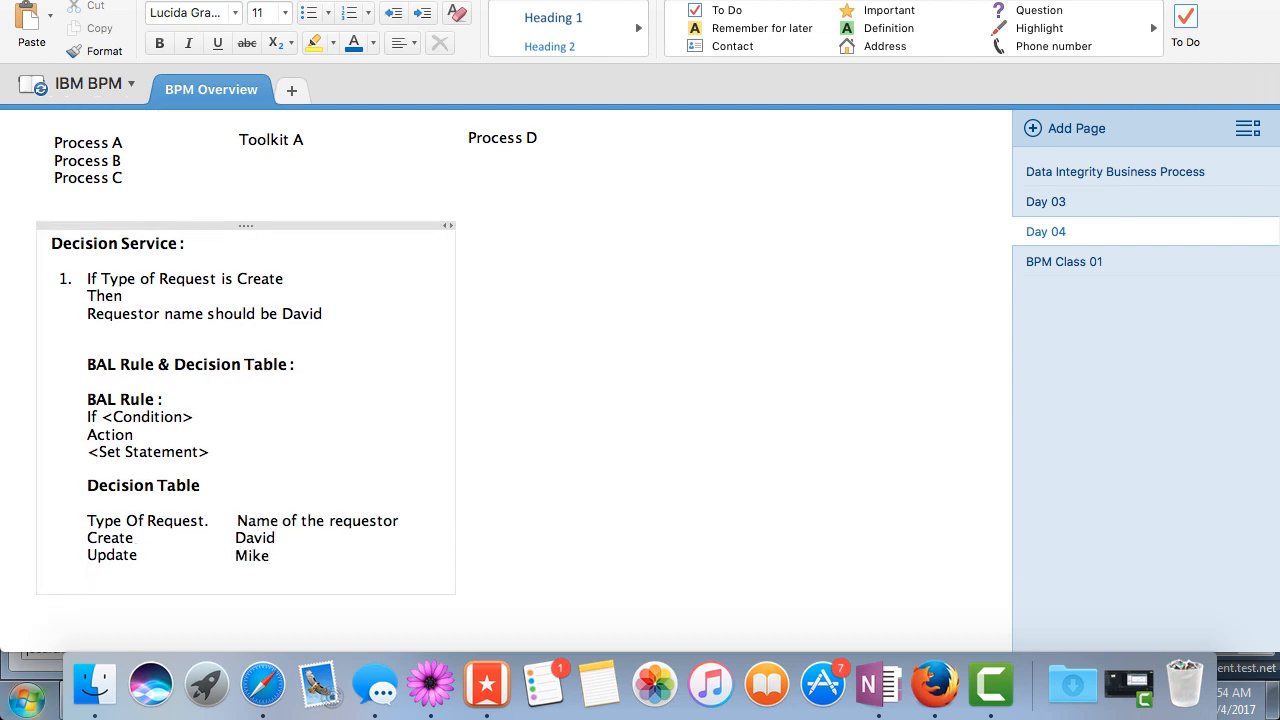
type("Detete")
left_click(287, 556)
key("Return")
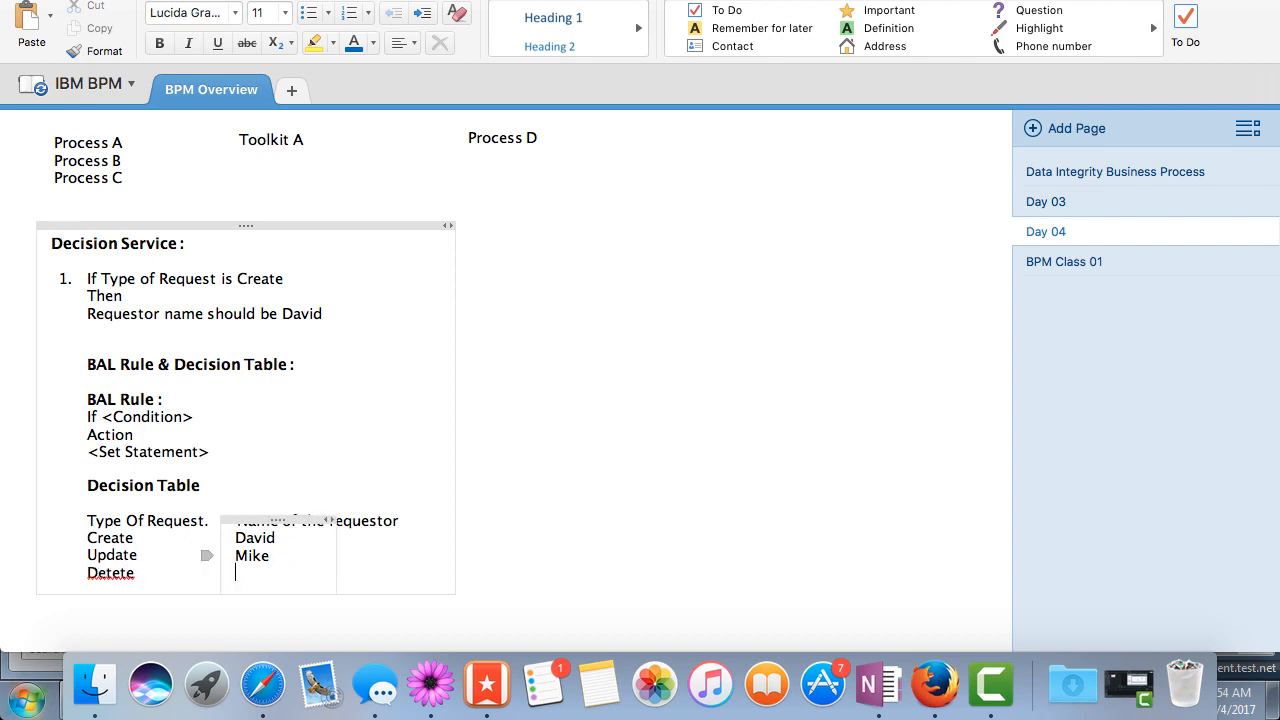
scroll(520, 380, "down", 1)
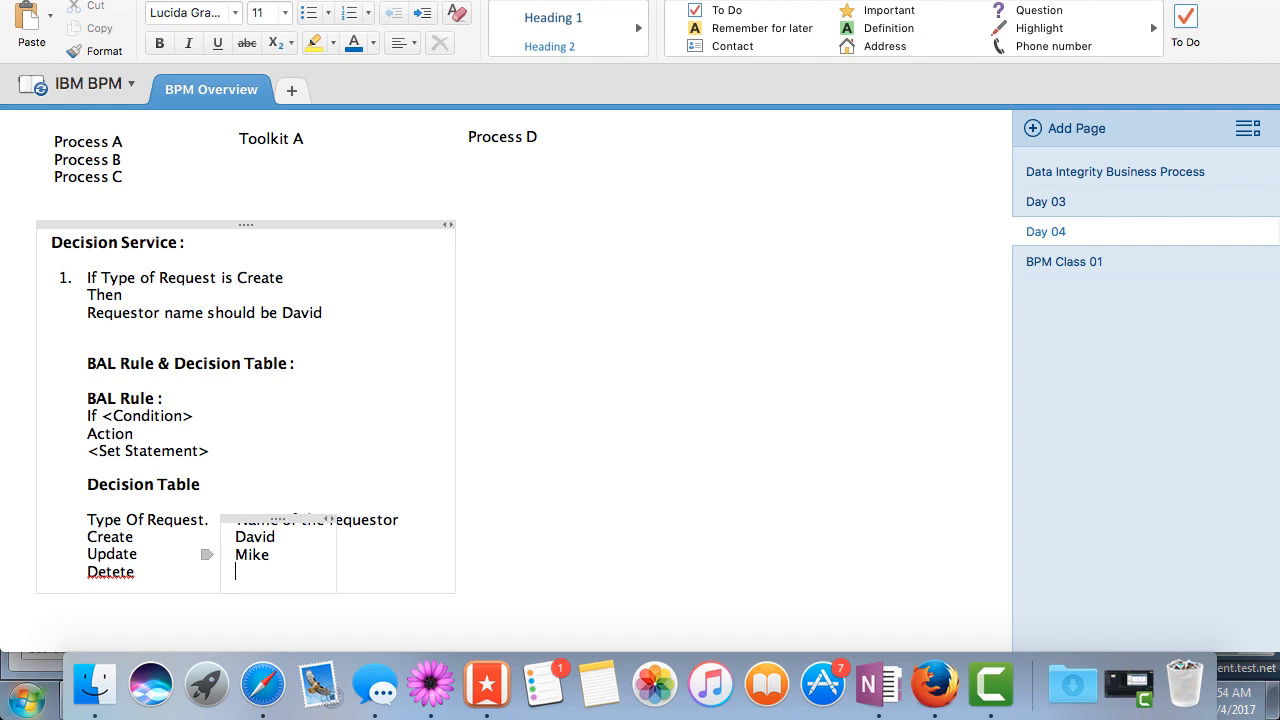
type("Tom")
left_click(108, 571)
key("BackSpace")
type("l")
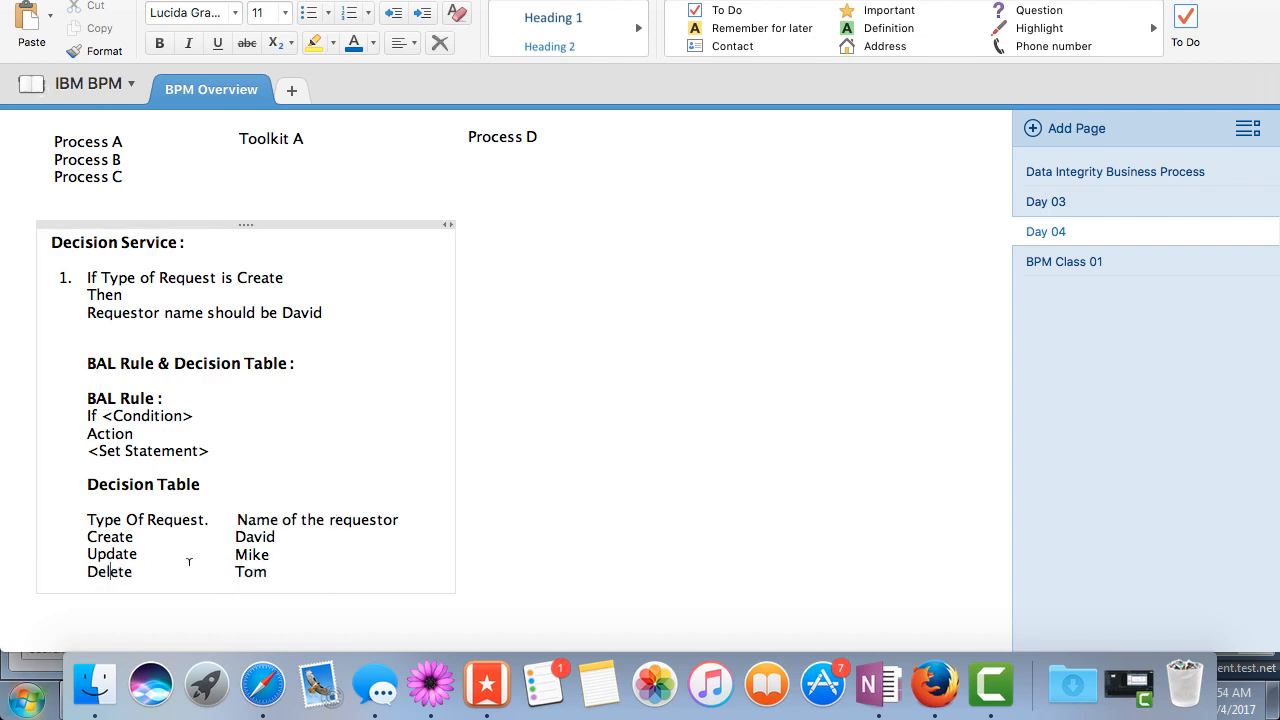
Add a Terminate entry below Delete, with its requestor's first name in the second column
key("Down")
key("Return")
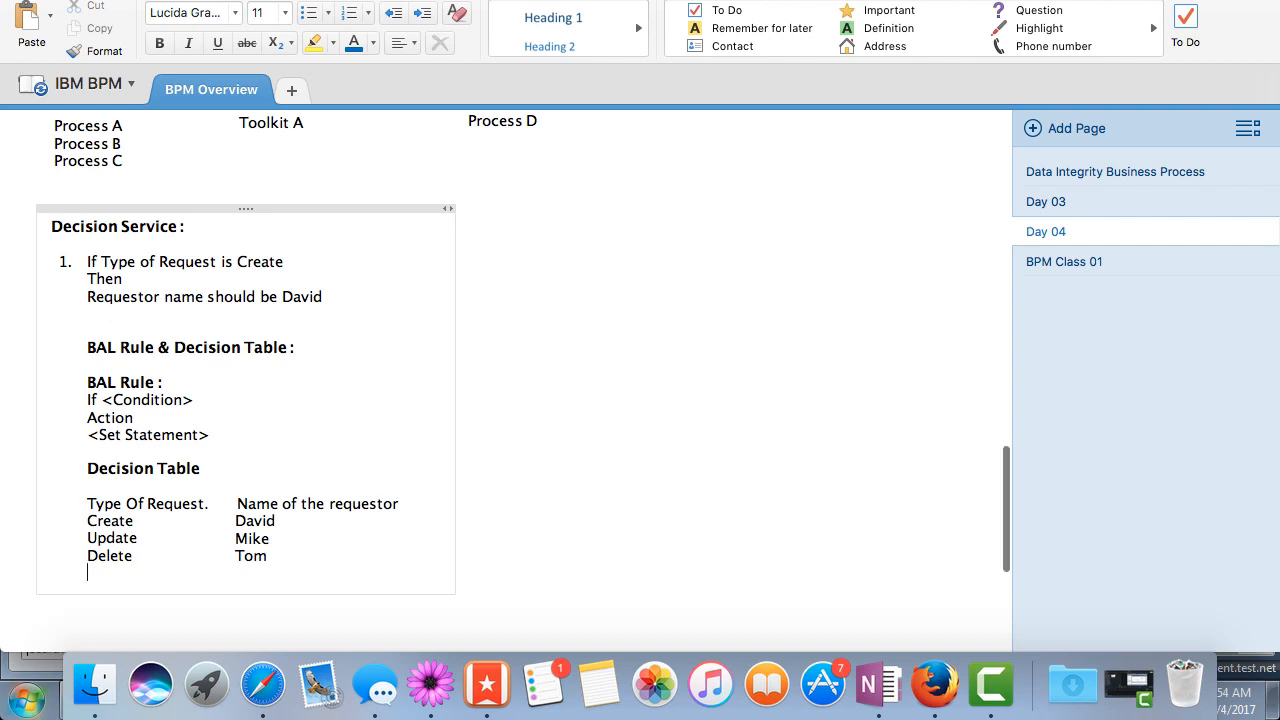
type("Terminate")
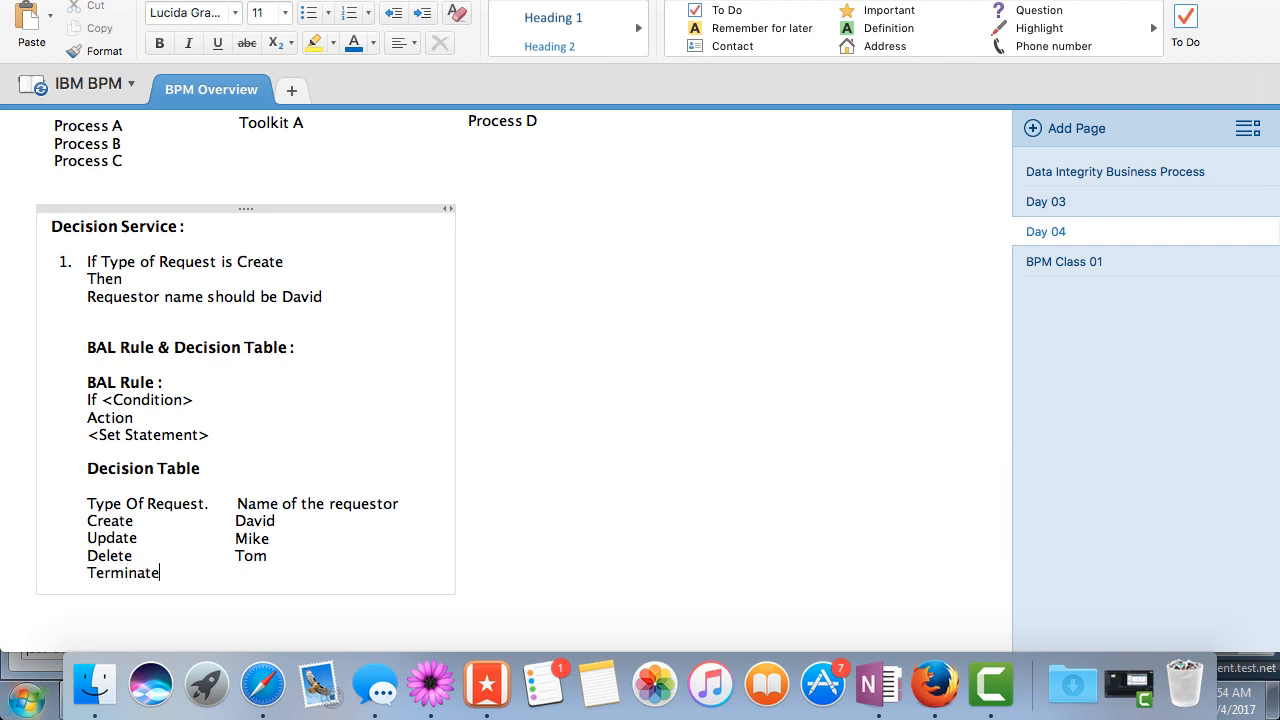
left_click(275, 556)
key("Return")
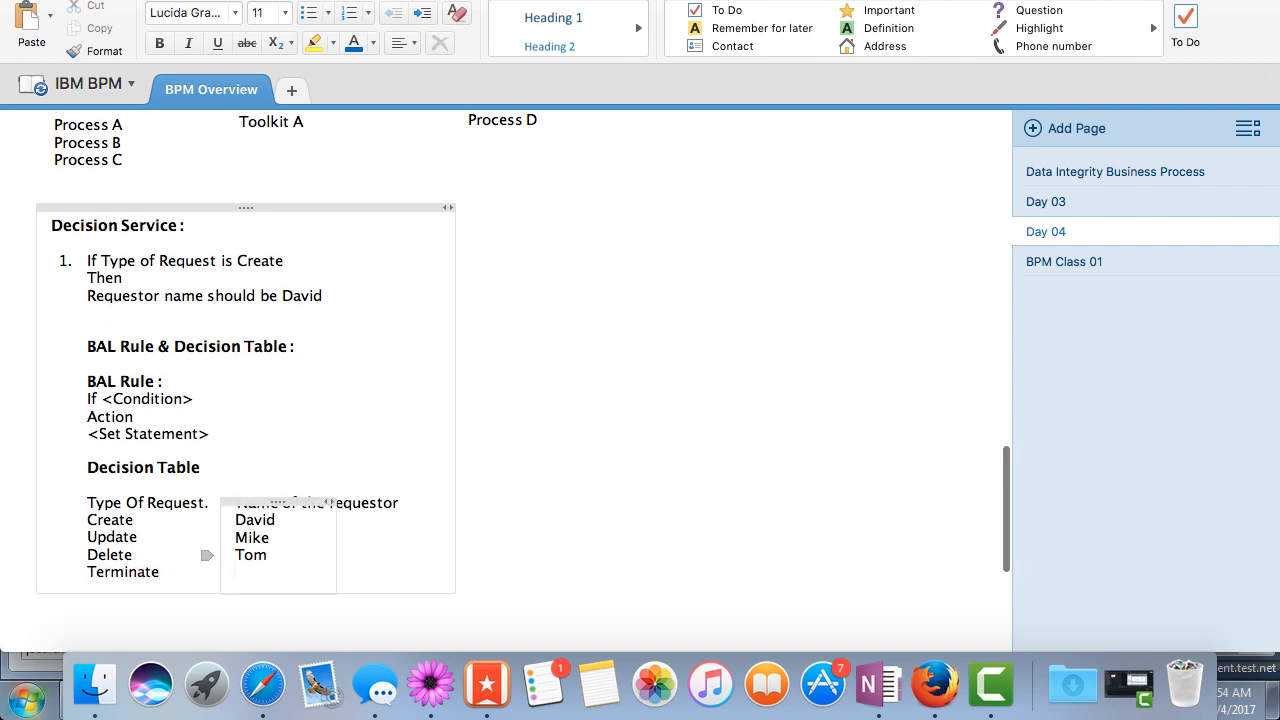
type("harry")
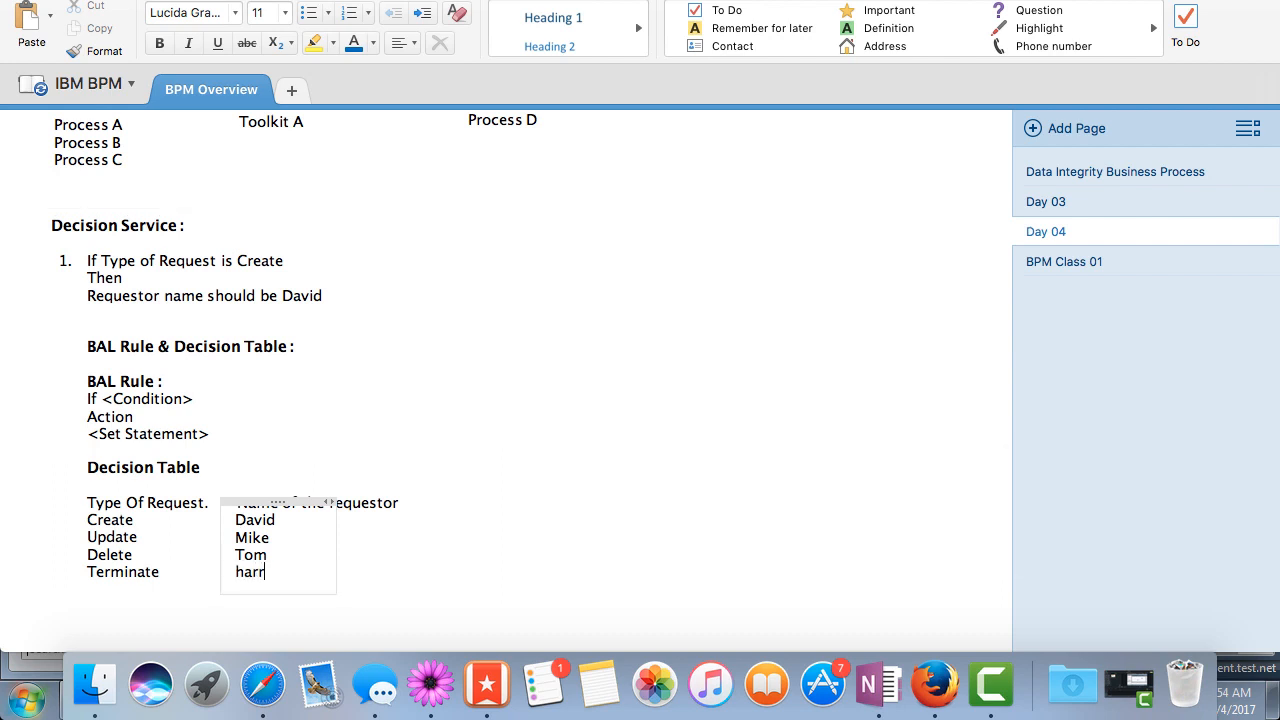
left_click(381, 547)
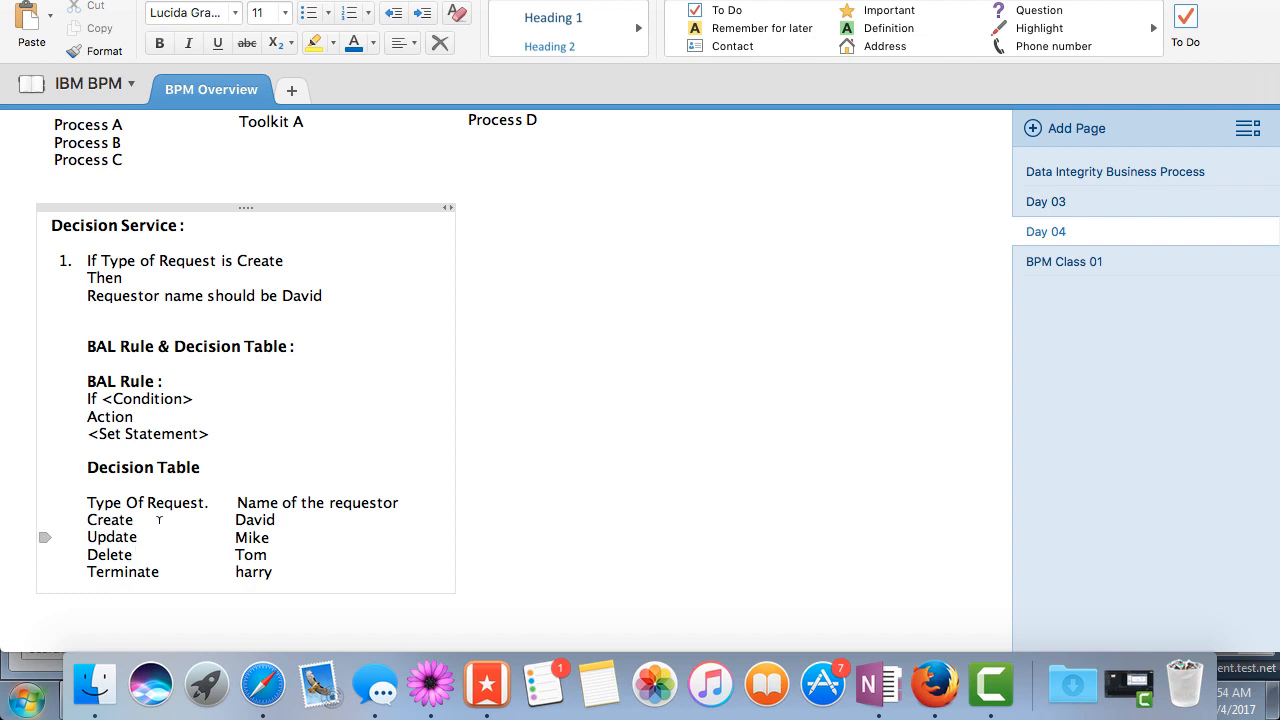
triple_click(165, 381)
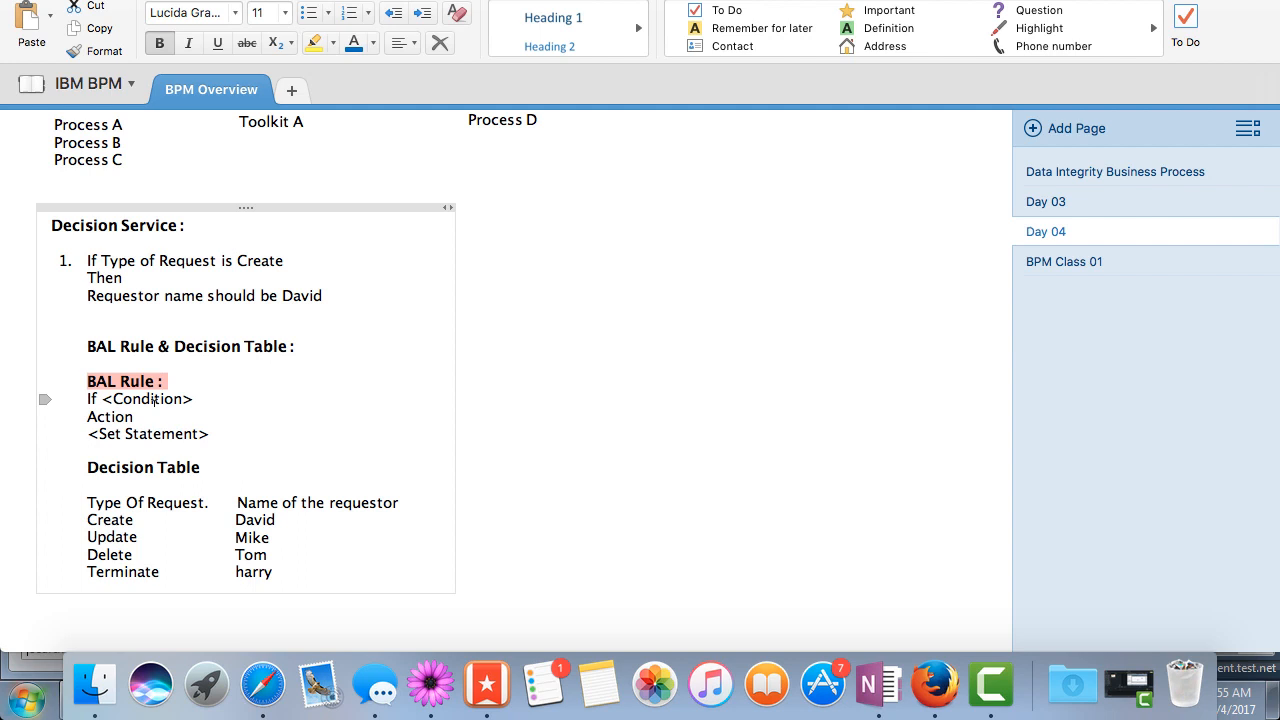
left_click(223, 431)
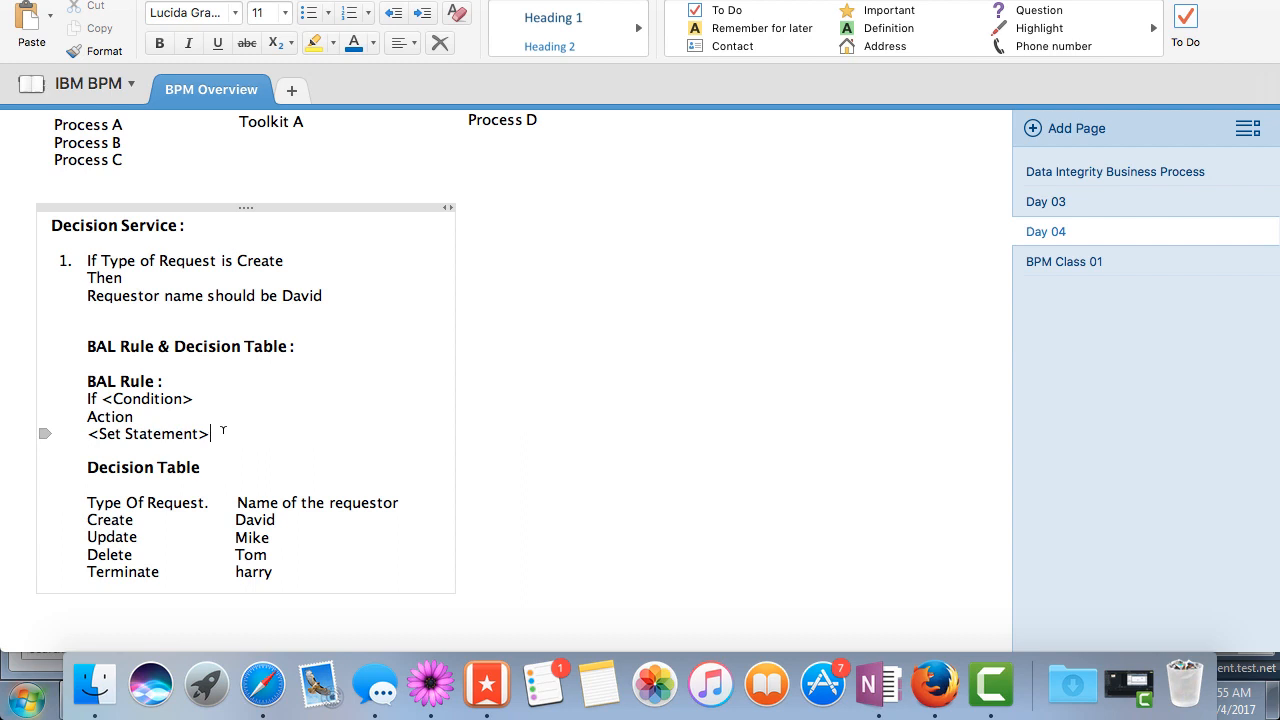
left_click(746, 0)
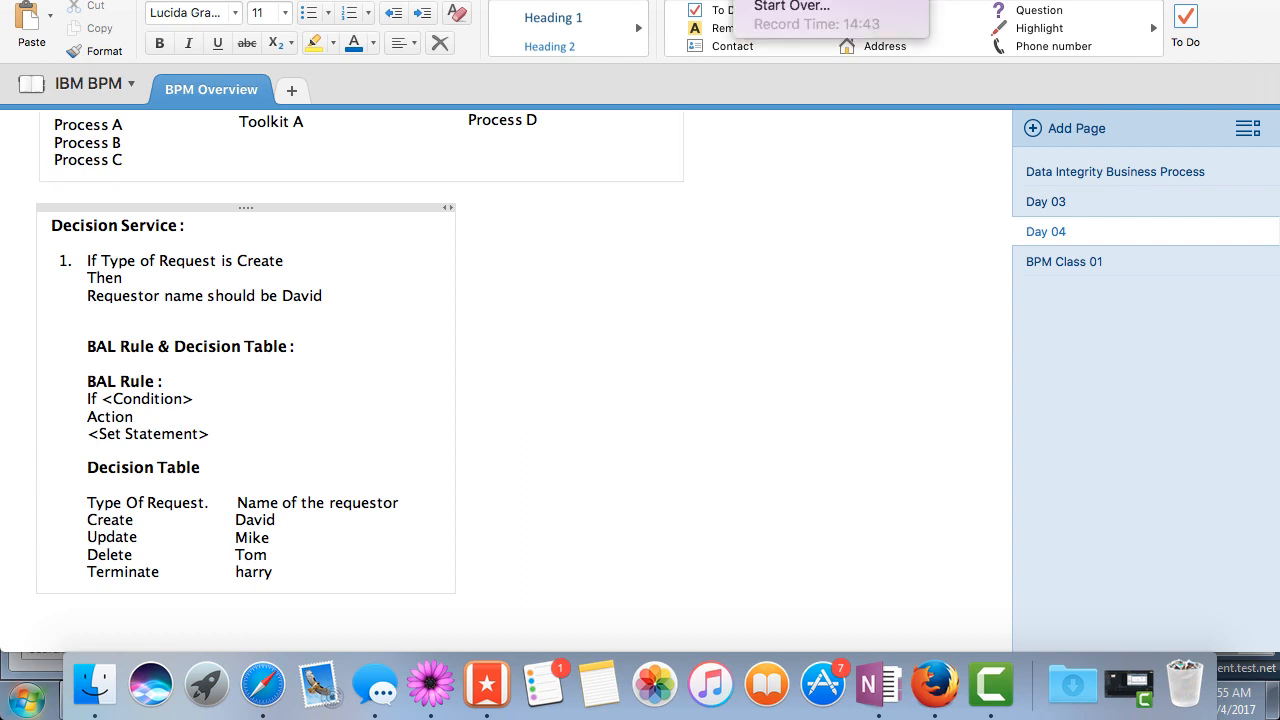